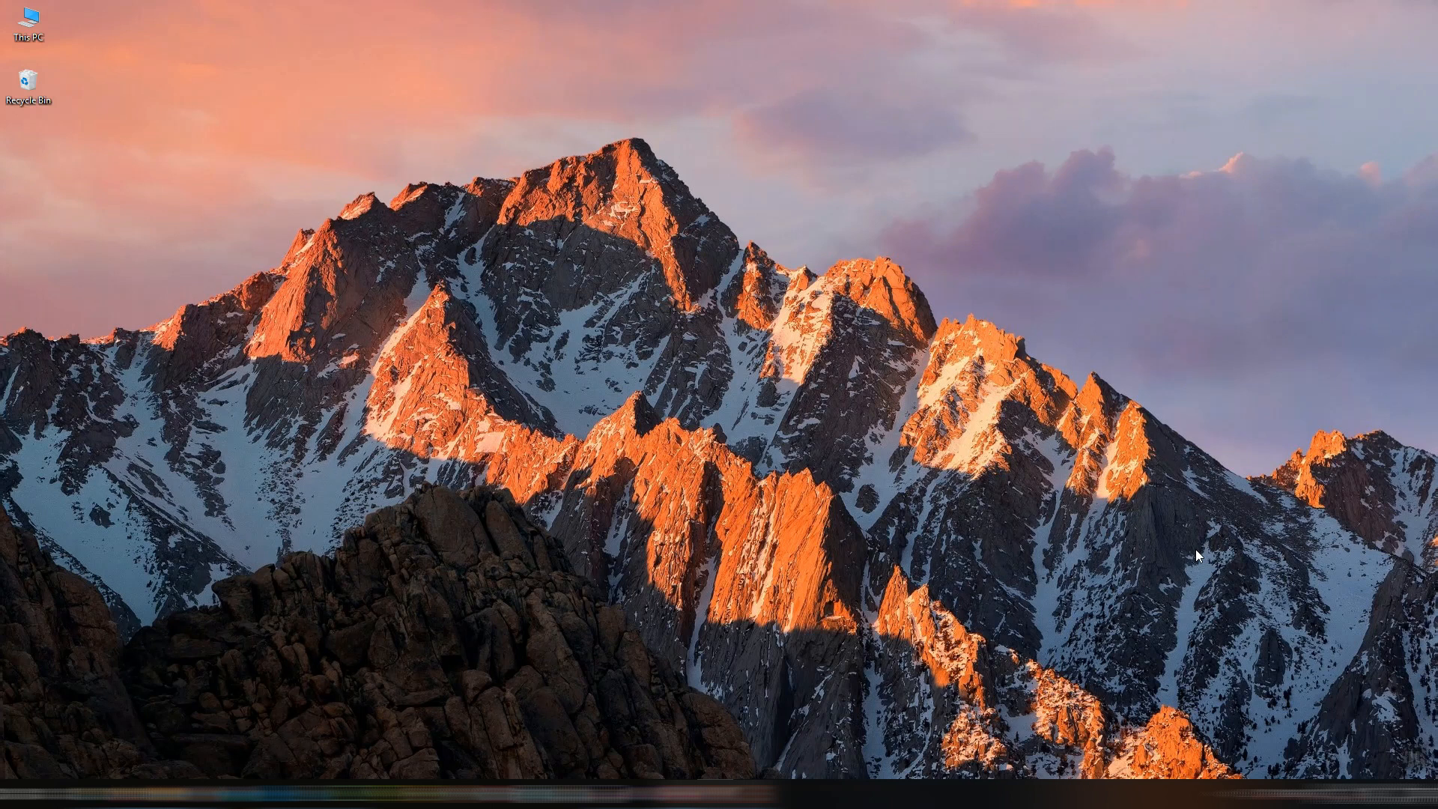
# Look through the three sample photos in the Photo Effect folder, including woman-taking-selfie-2806595.jpg.
pyautogui.click(124, 797)
pyautogui.click(431, 474)
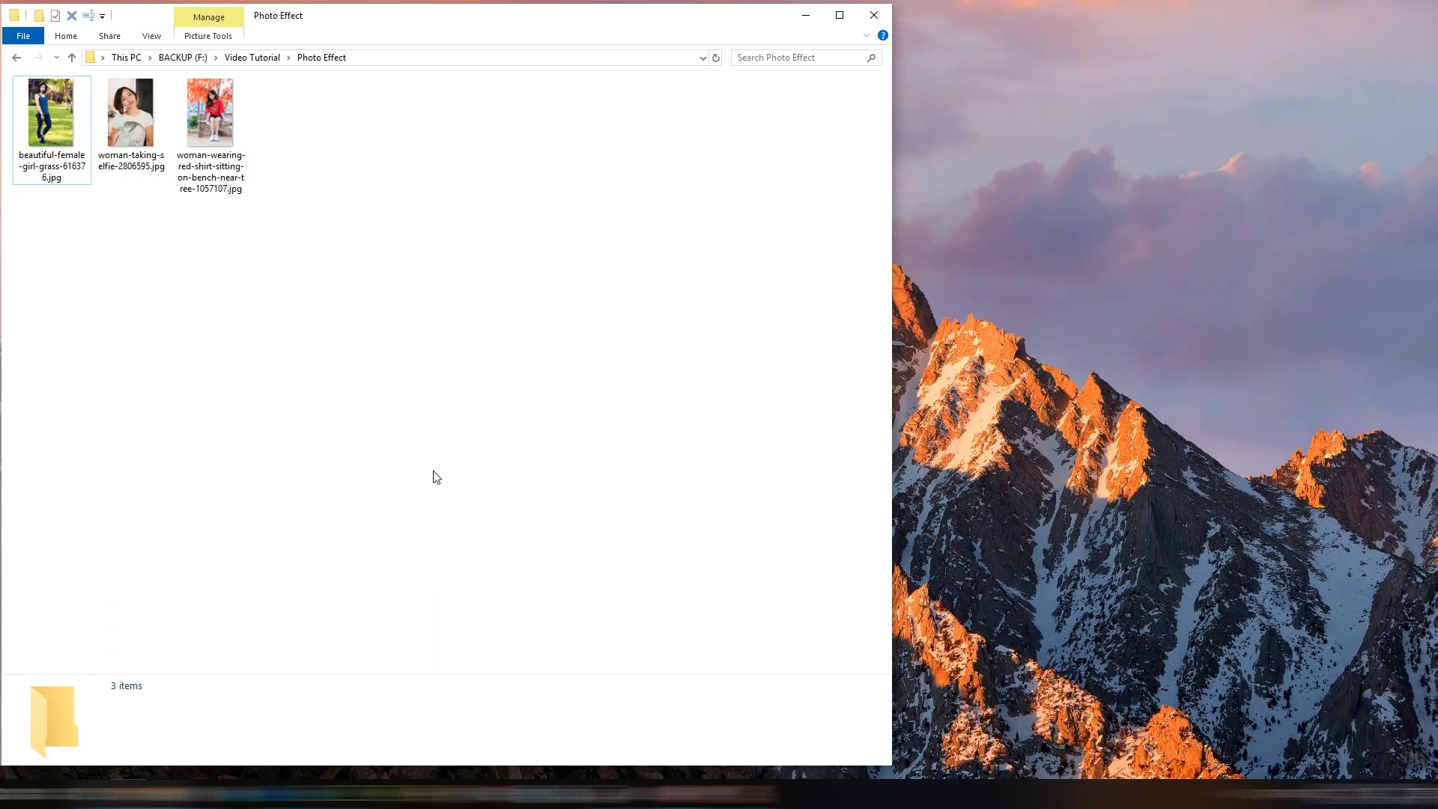
pyautogui.doubleClick(54, 136)
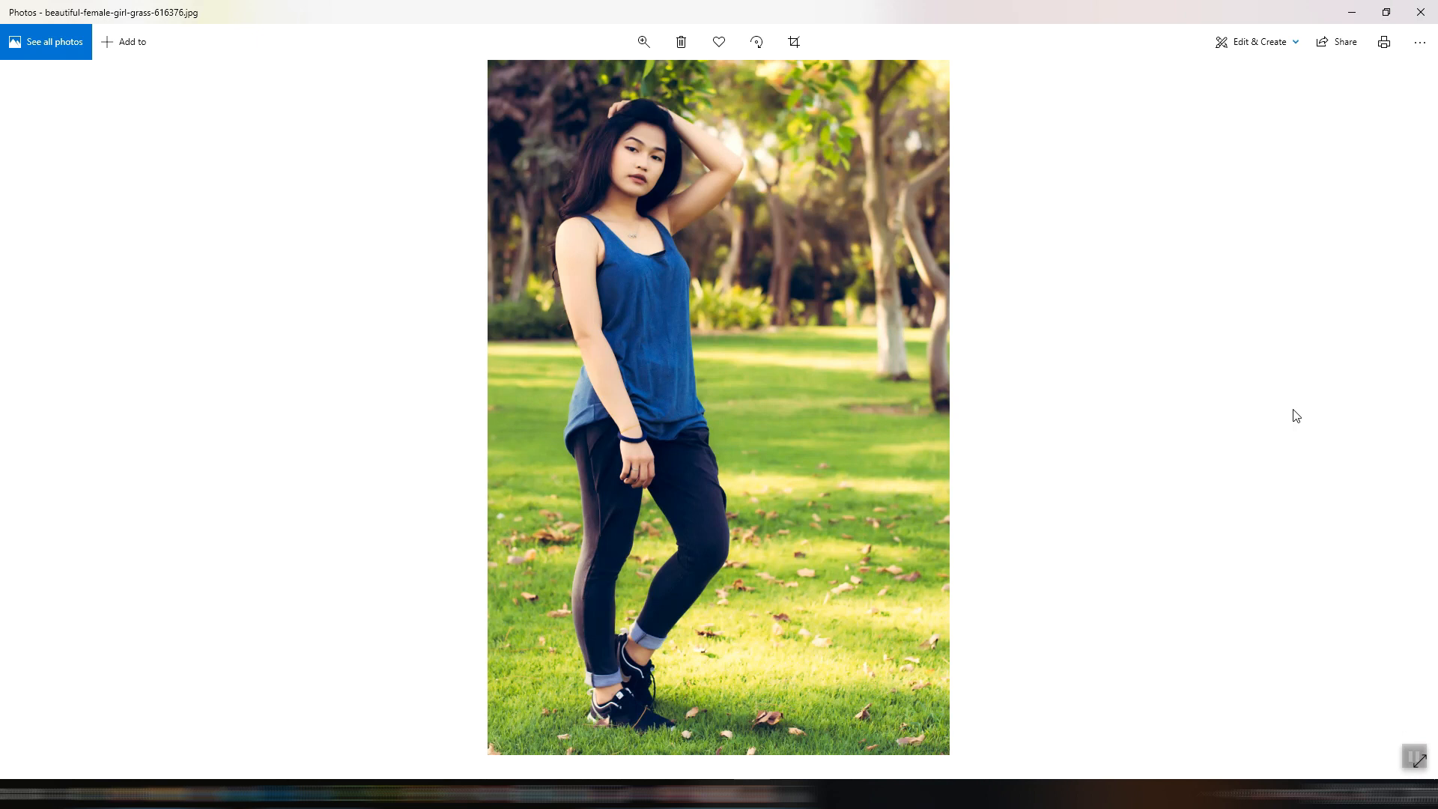
pyautogui.press('Right')
pyautogui.press('Right')
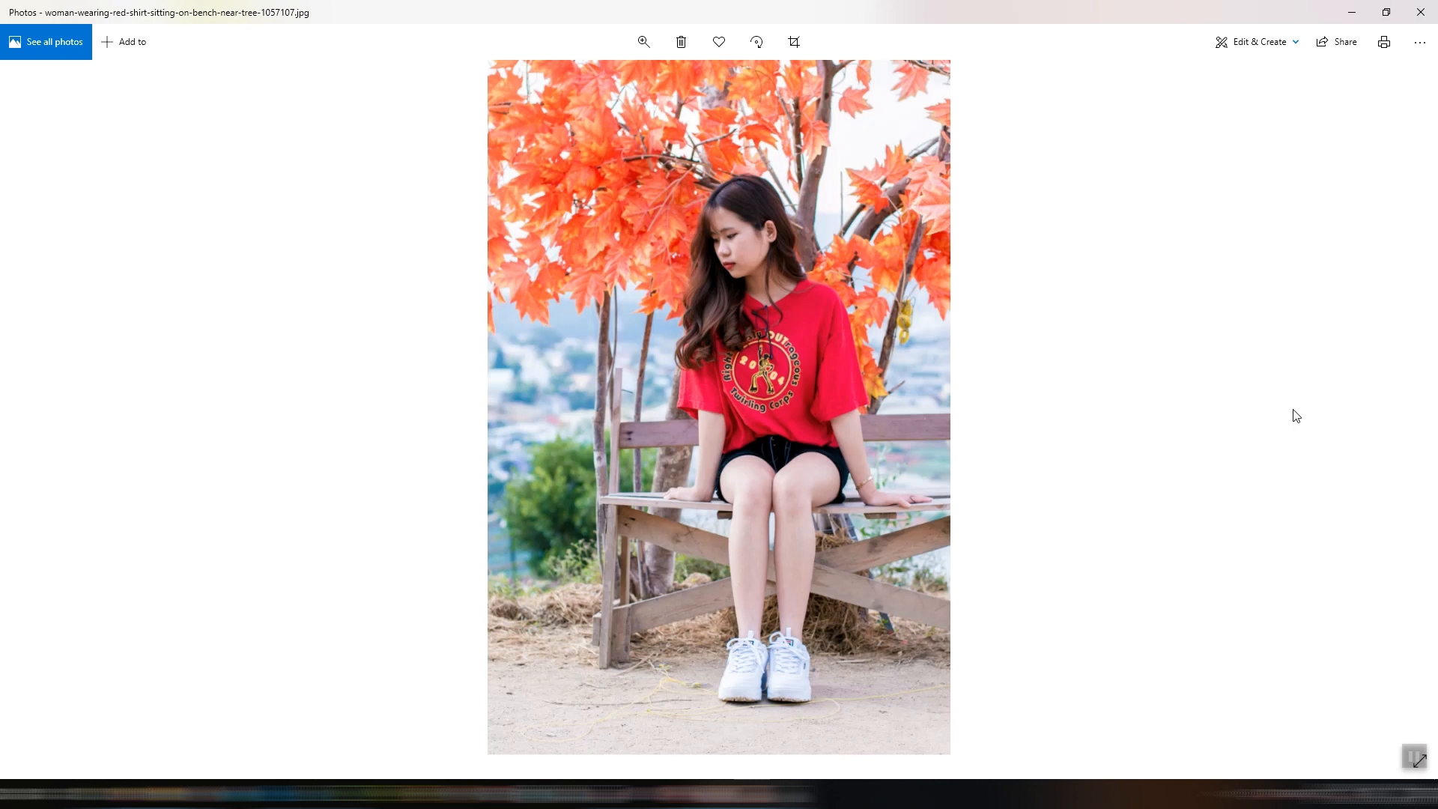
pyautogui.press('Right')
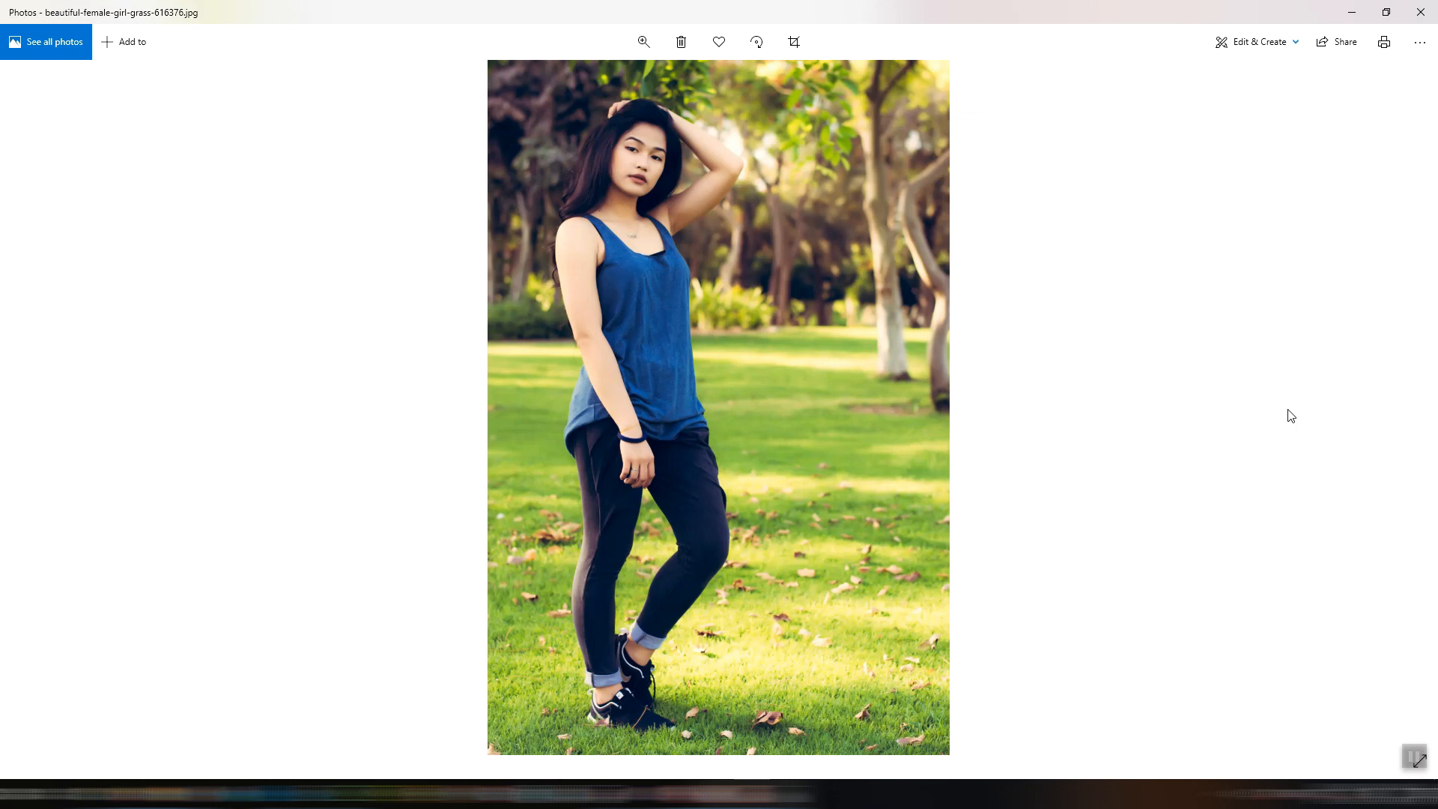
pyautogui.click(1432, 11)
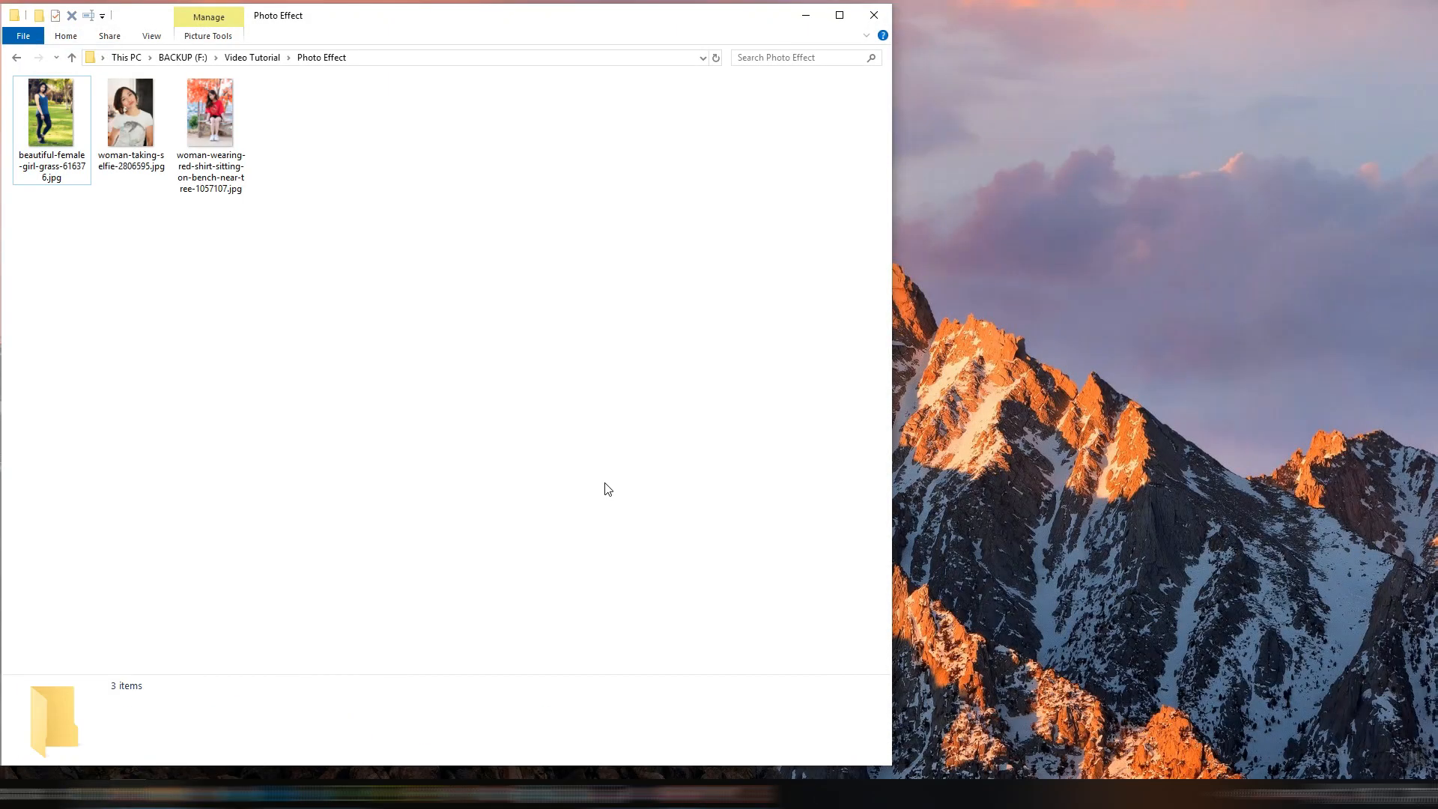
pyautogui.doubleClick(132, 120)
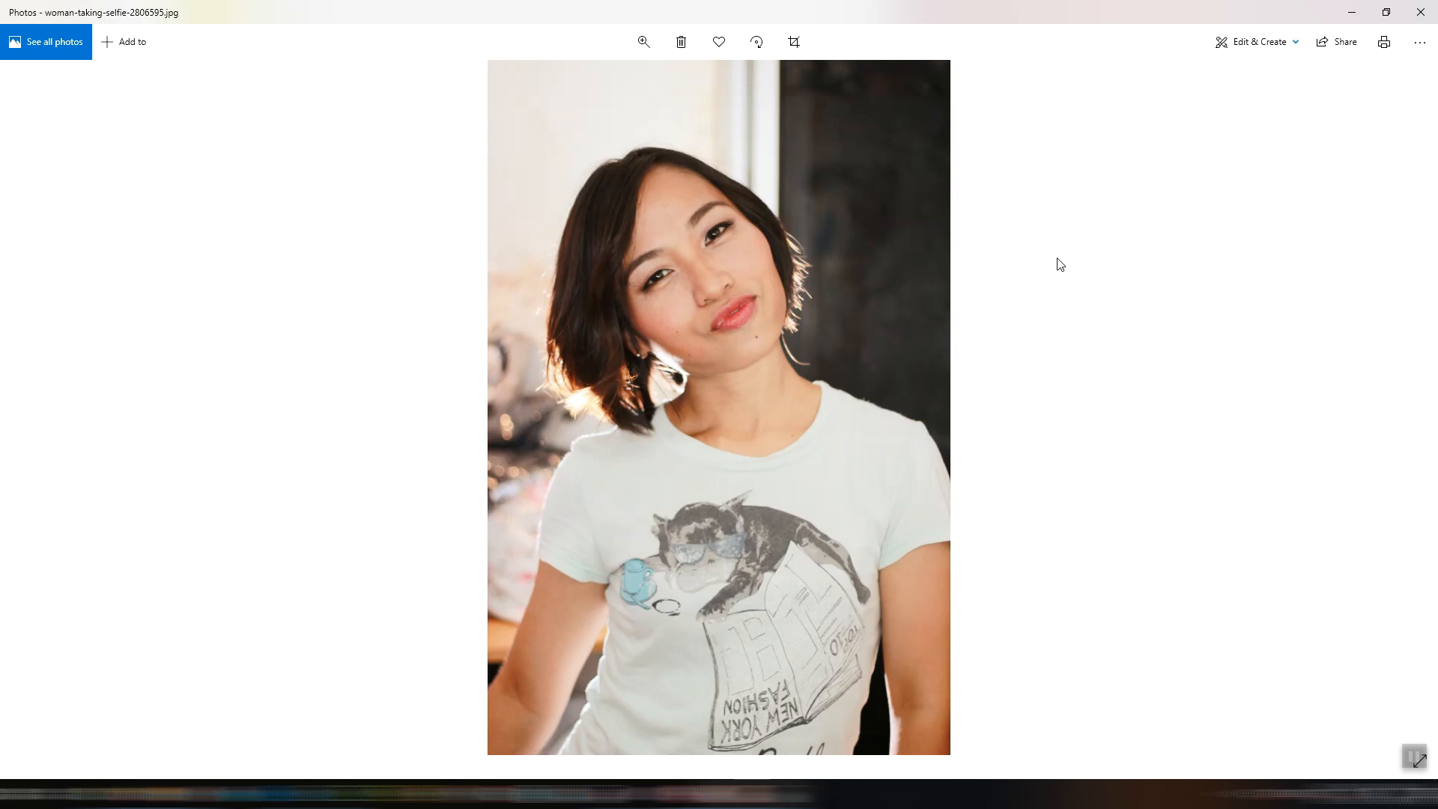
pyautogui.click(1421, 12)
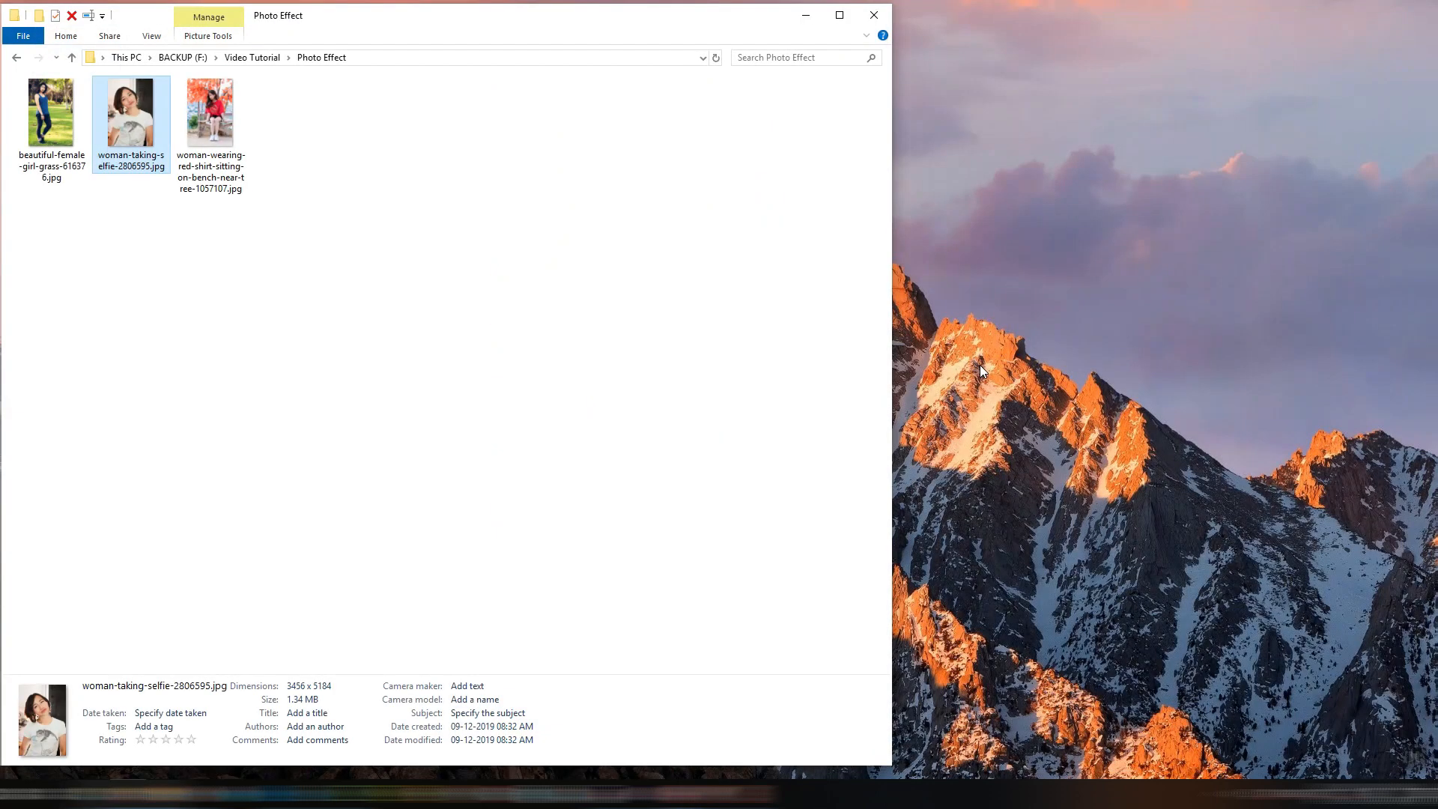
# Switch to Photoshop, open woman-taking-selfie-2806595.jpg from the Photo Effect folder, and reposition its floating window in the workspace.
pyautogui.click(311, 794)
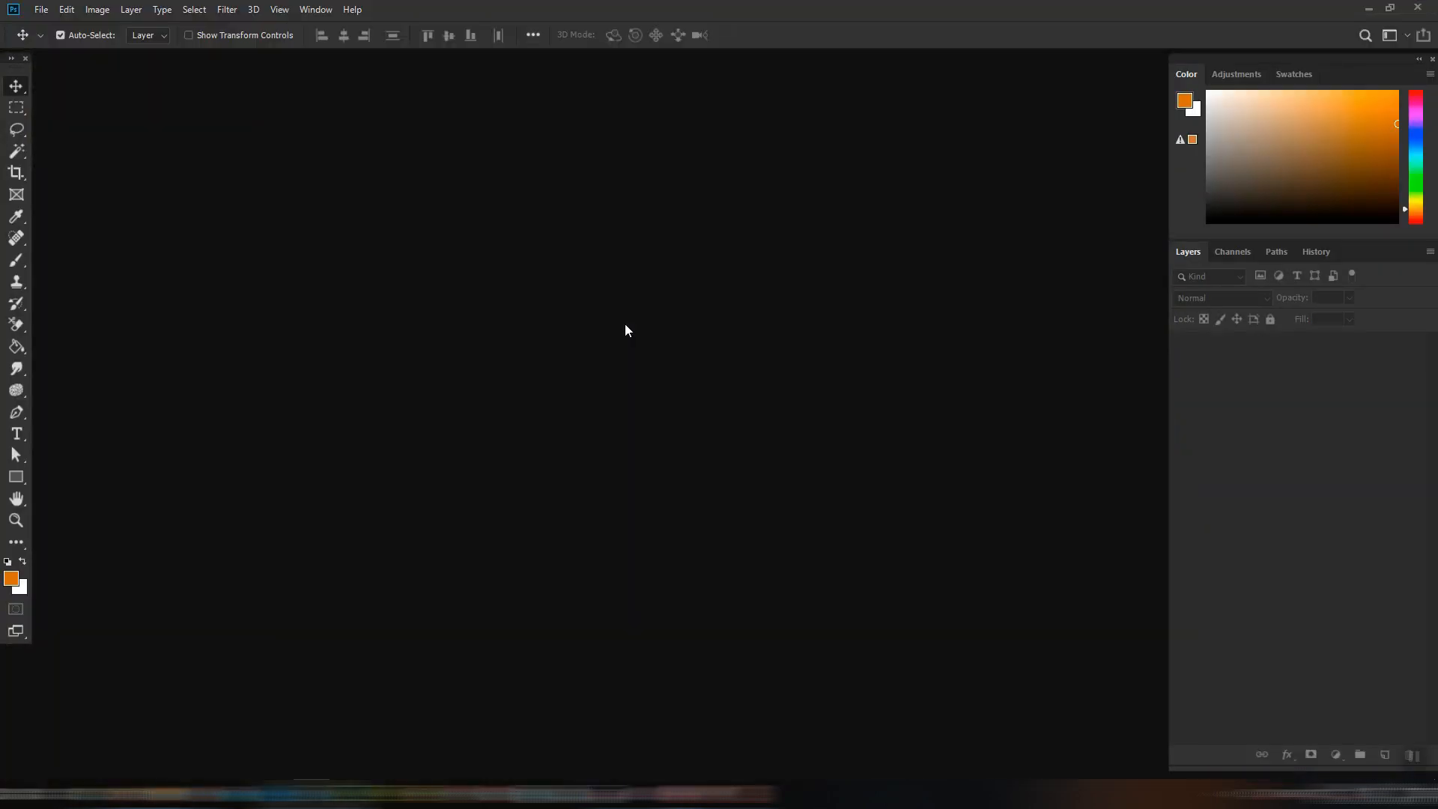
pyautogui.click(142, 793)
pyautogui.click(279, 295)
pyautogui.moveTo(129, 111); pyautogui.dragTo(1133, 376)
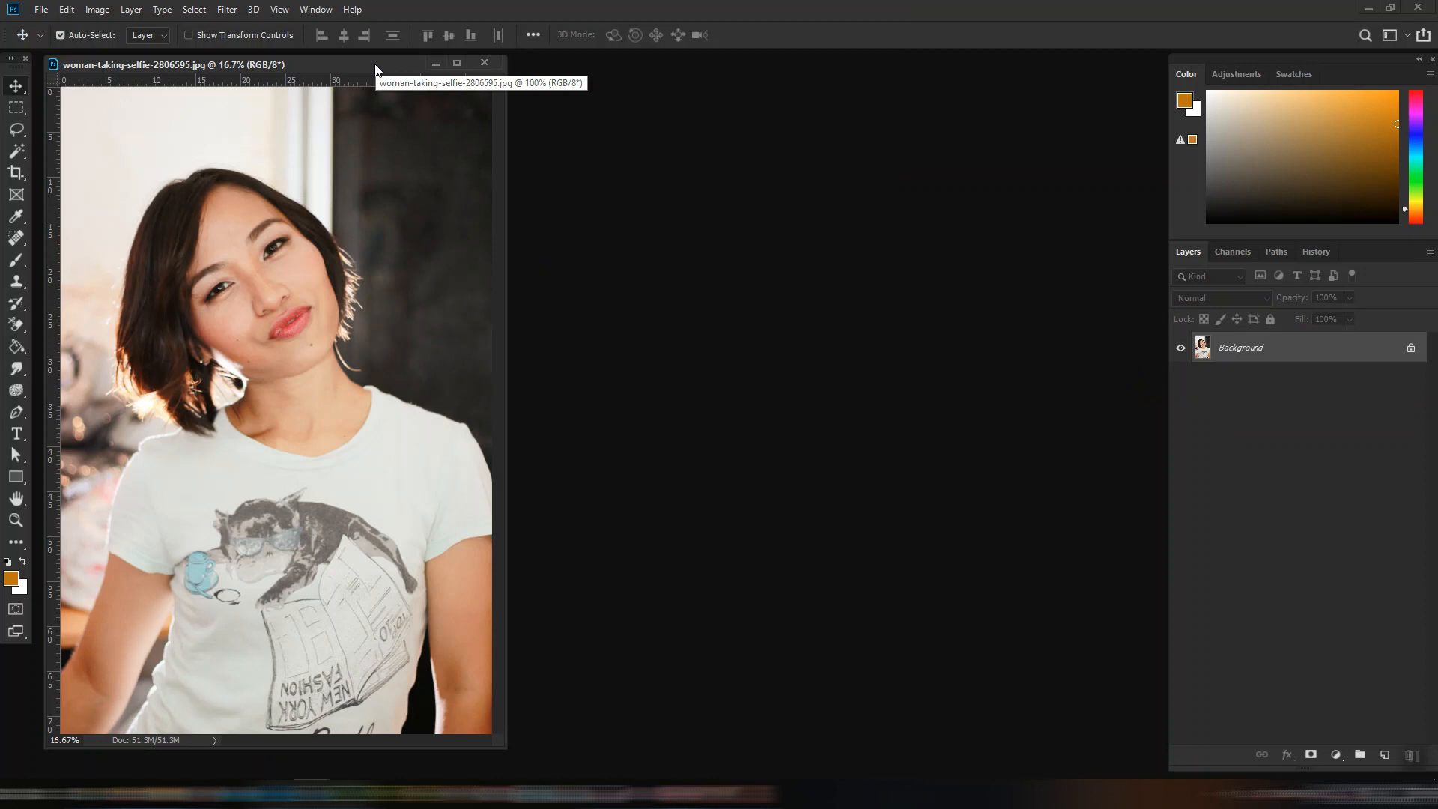
pyautogui.moveTo(375, 64); pyautogui.dragTo(633, 76)
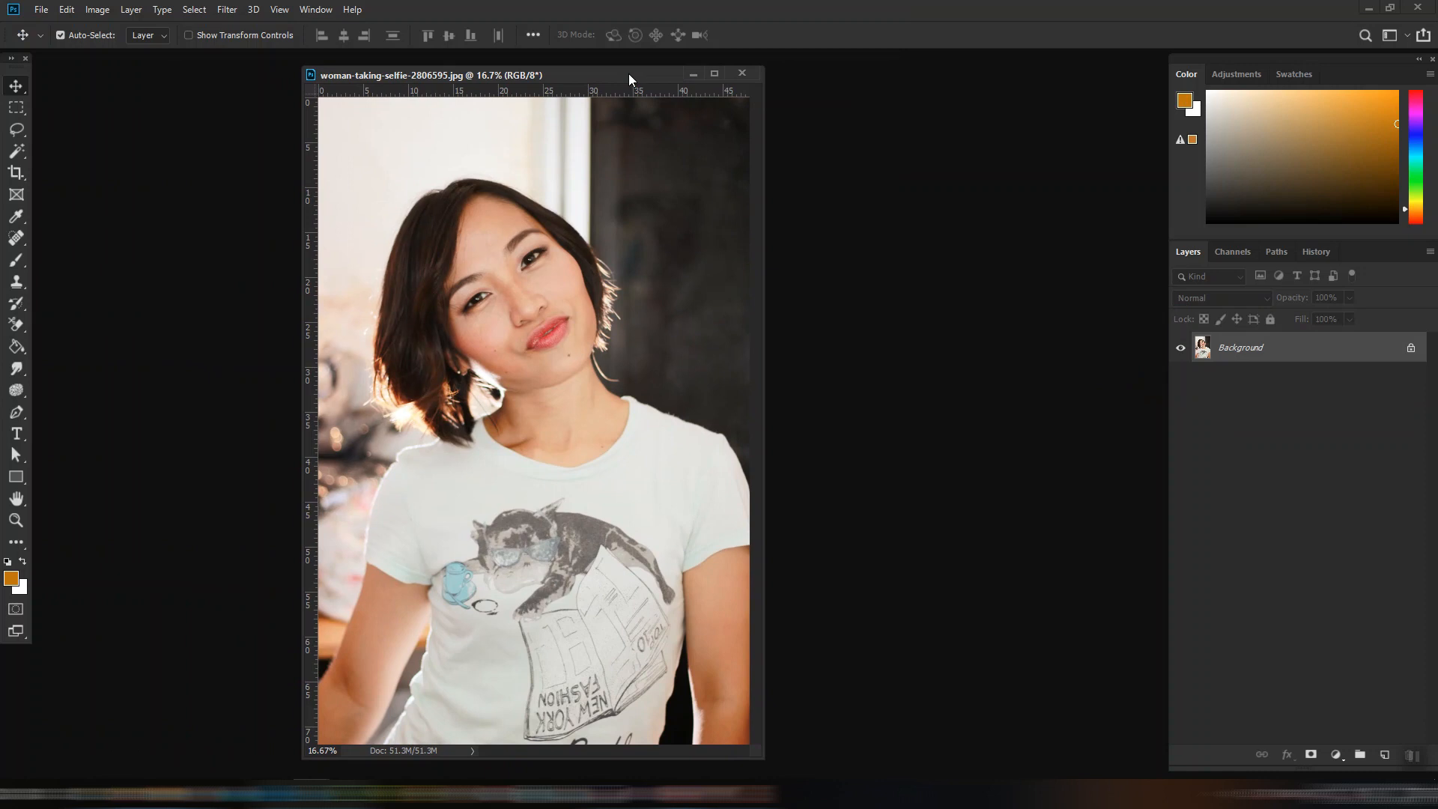
pyautogui.moveTo(628, 73); pyautogui.dragTo(511, 75)
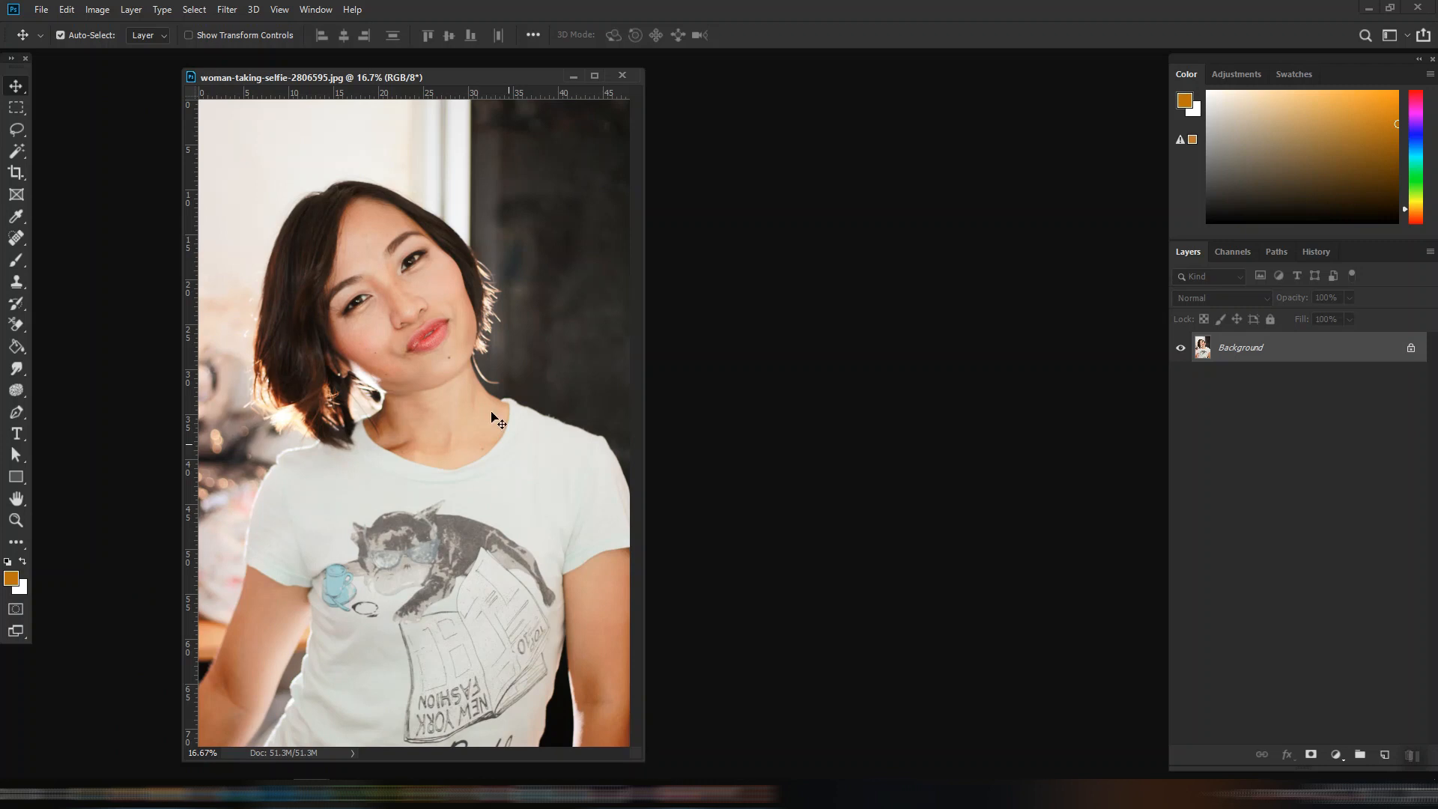
pyautogui.moveTo(398, 74); pyautogui.dragTo(444, 66)
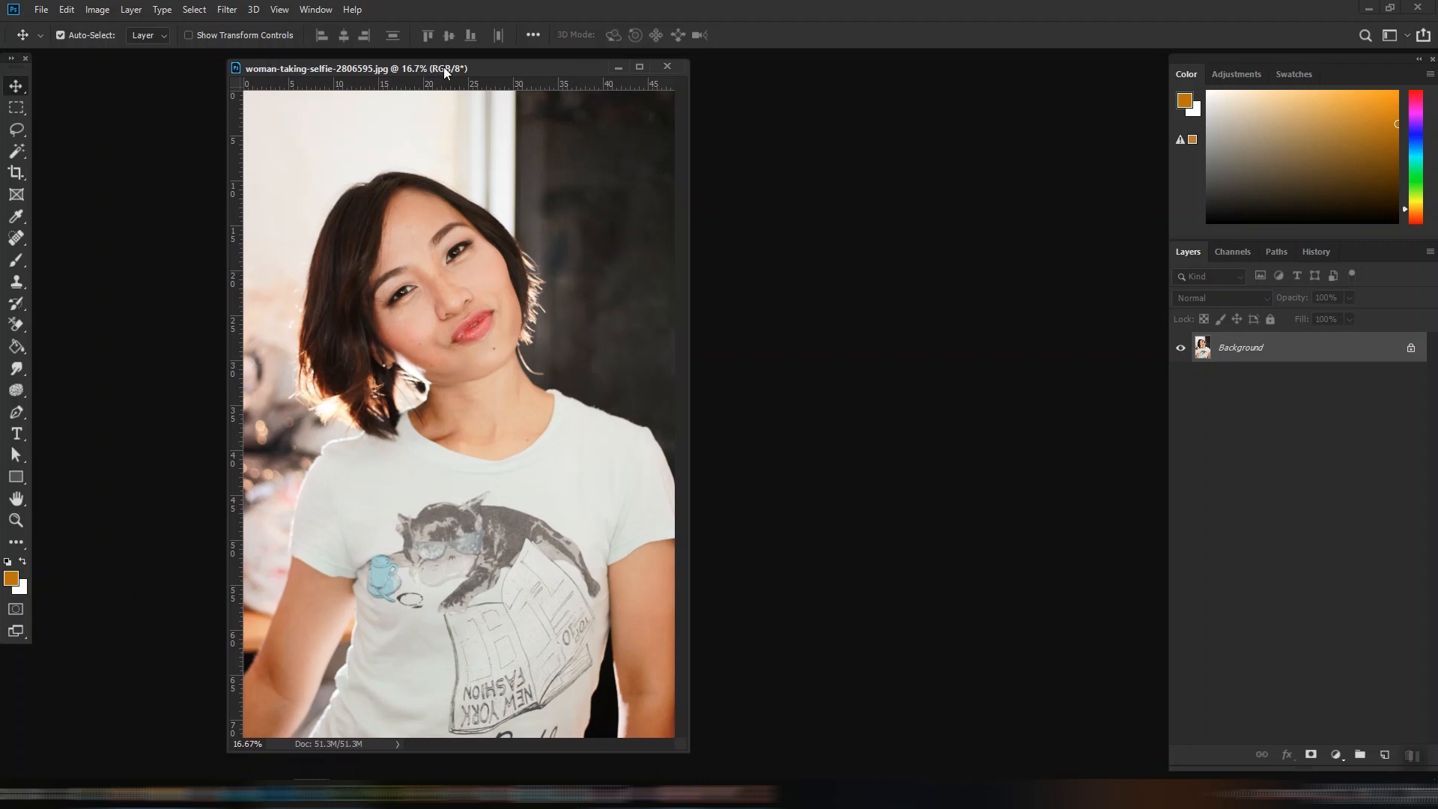
# Enable Open Documents as Tabs in the Workspace preferences and close the floating selfie photo.
pyautogui.click(67, 11)
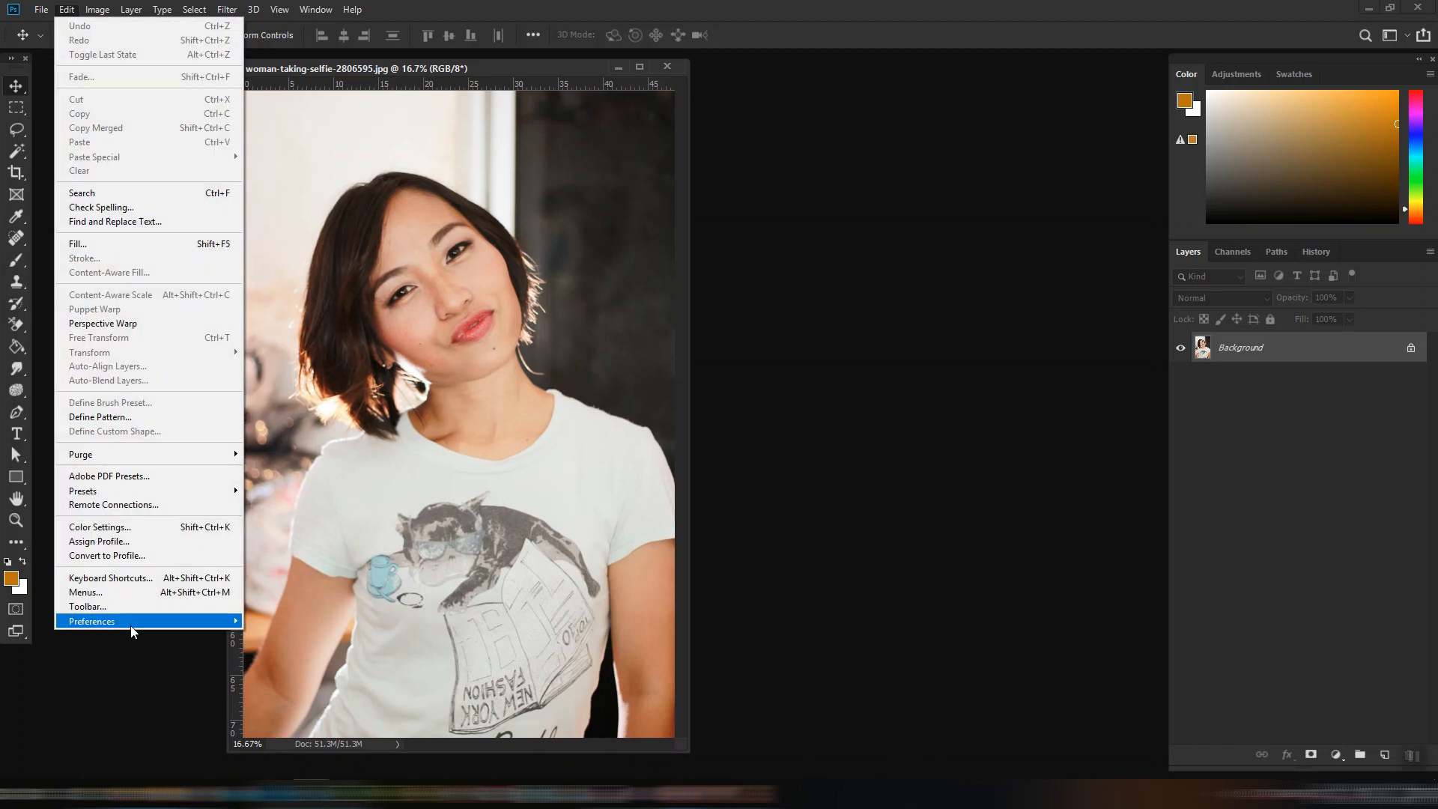
pyautogui.moveTo(129, 623)
pyautogui.click(303, 371)
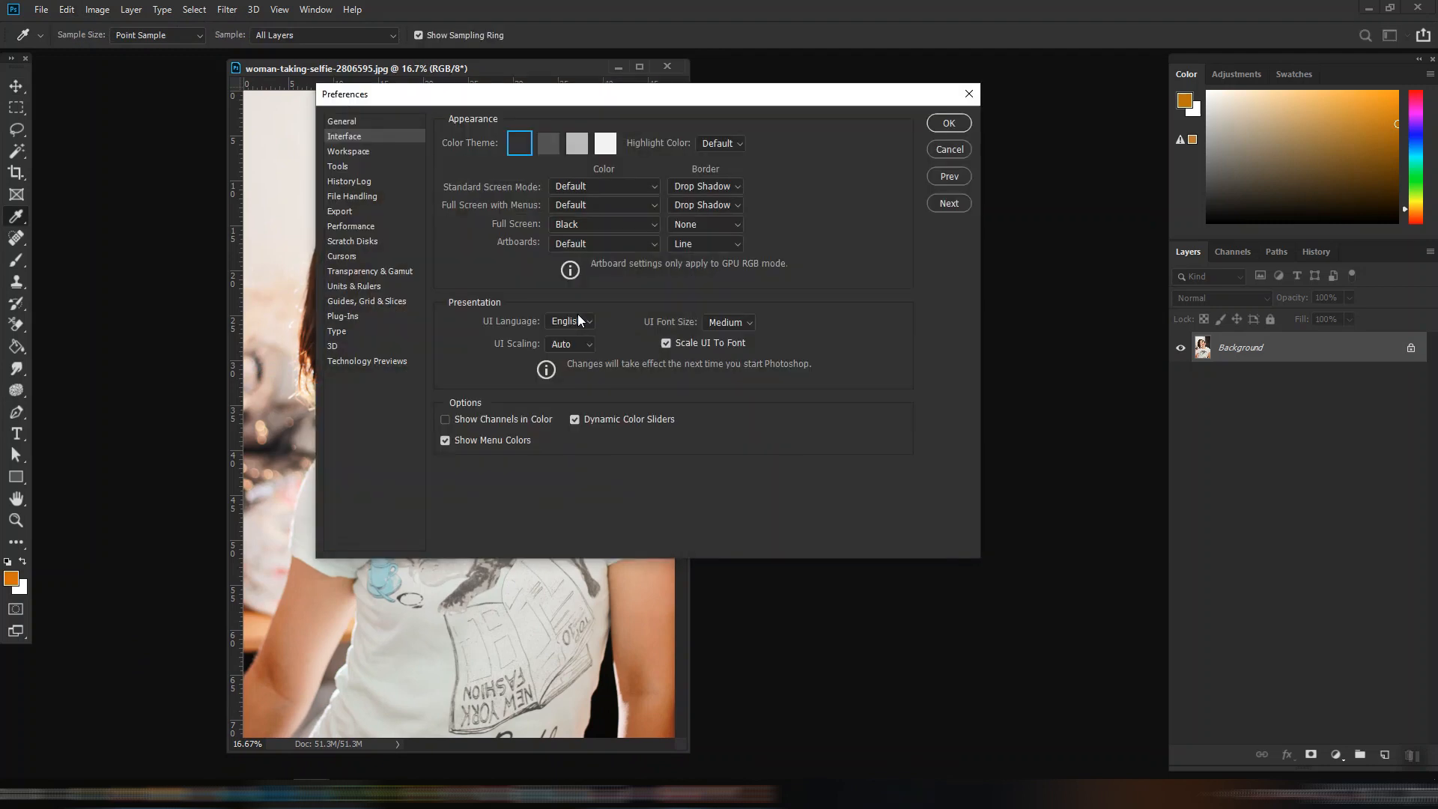
pyautogui.click(350, 152)
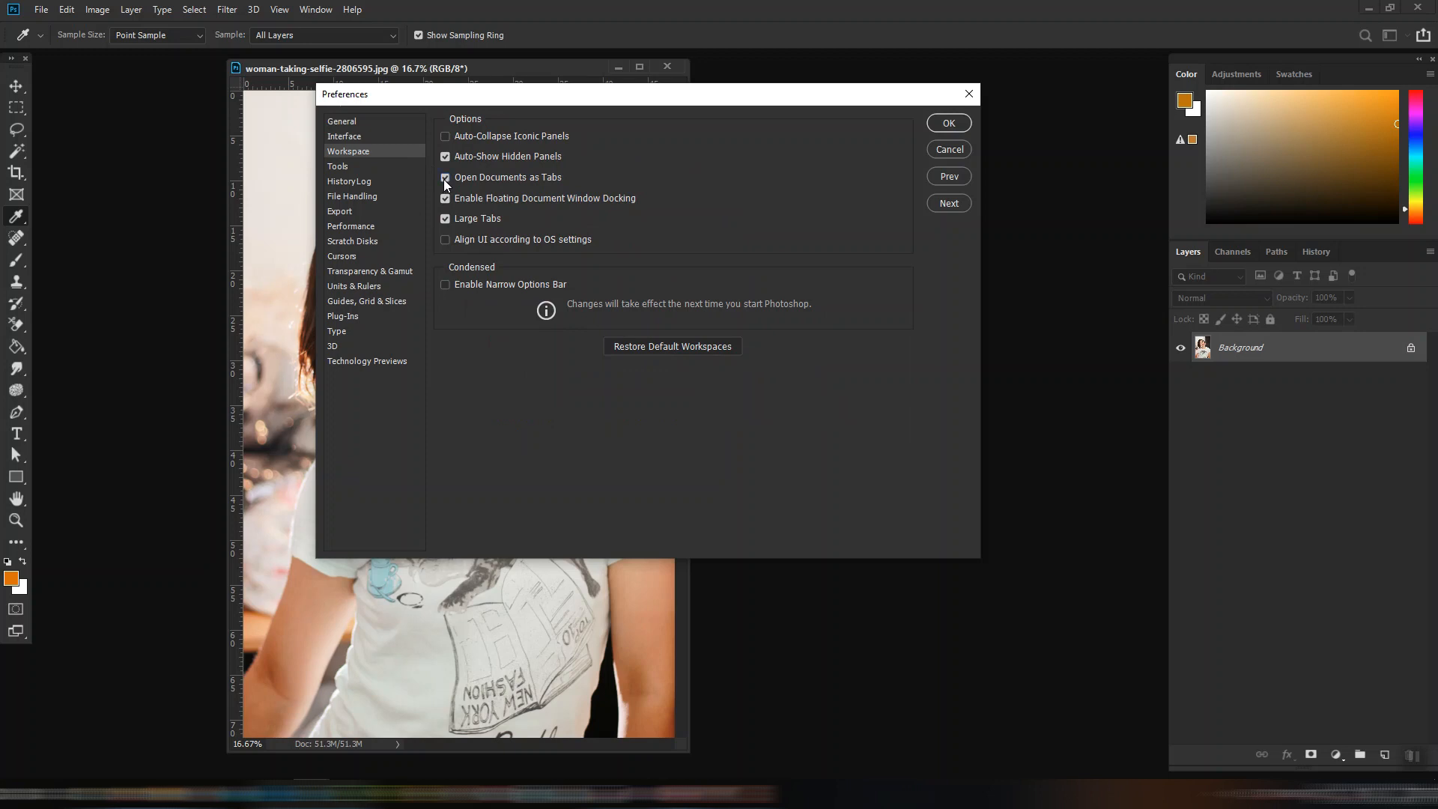
pyautogui.click(948, 124)
pyautogui.click(668, 67)
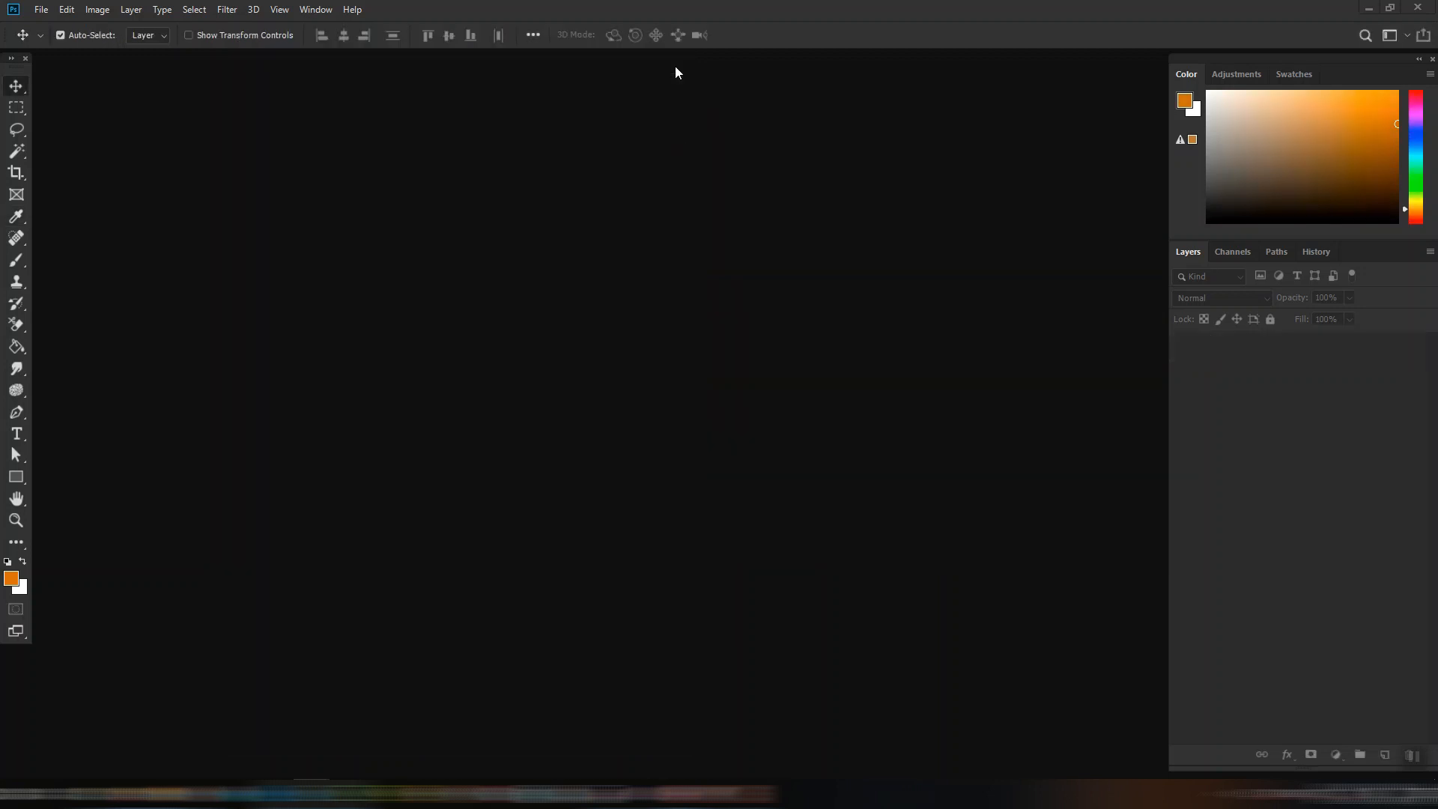
# Reopen woman-taking-selfie-2806595.jpg from the Photo Effect folder as a tabbed document.
pyautogui.click(130, 794)
pyautogui.moveTo(144, 133); pyautogui.dragTo(1017, 326)
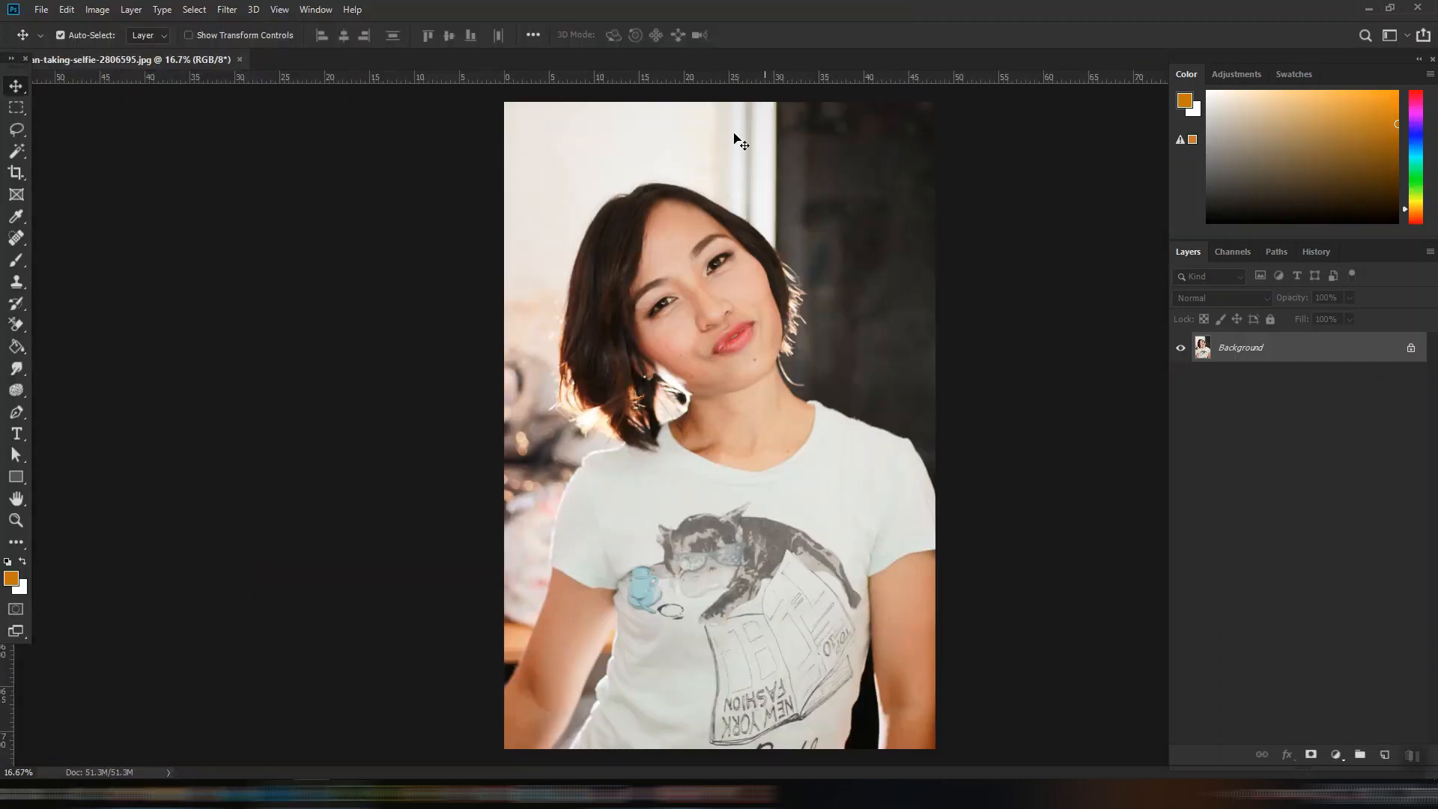
# Open woman-wearing-red-shirt-sitting-on-bench-near-tree-1057107.jpg as a second tab and switch between the two documents.
pyautogui.click(131, 794)
pyautogui.moveTo(238, 141); pyautogui.dragTo(987, 60)
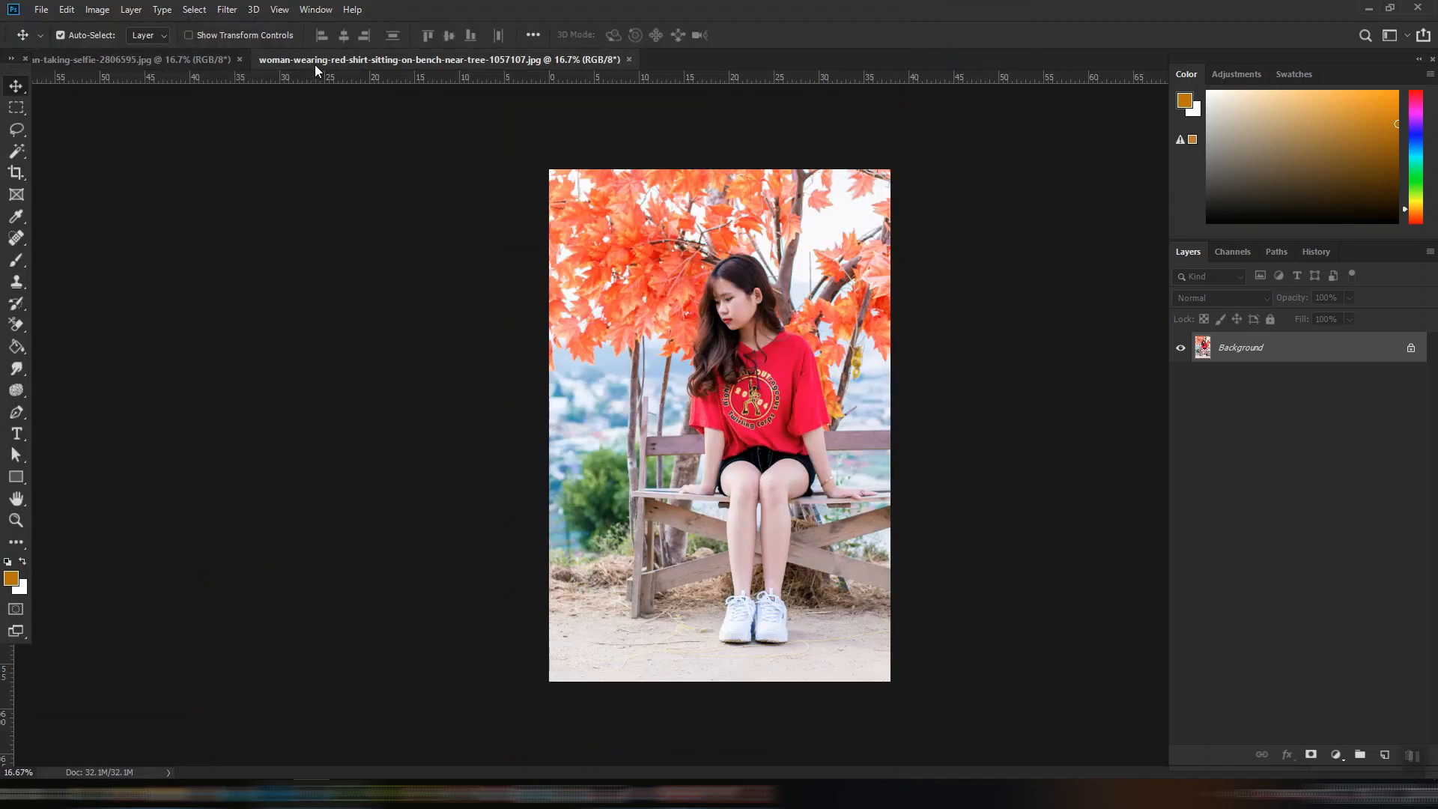
pyautogui.click(156, 63)
pyautogui.click(337, 60)
# Review the Open Documents as Tabs option in the Workspace preferences without changing it, and close the red-shirt photo.
pyautogui.click(67, 10)
pyautogui.moveTo(144, 622)
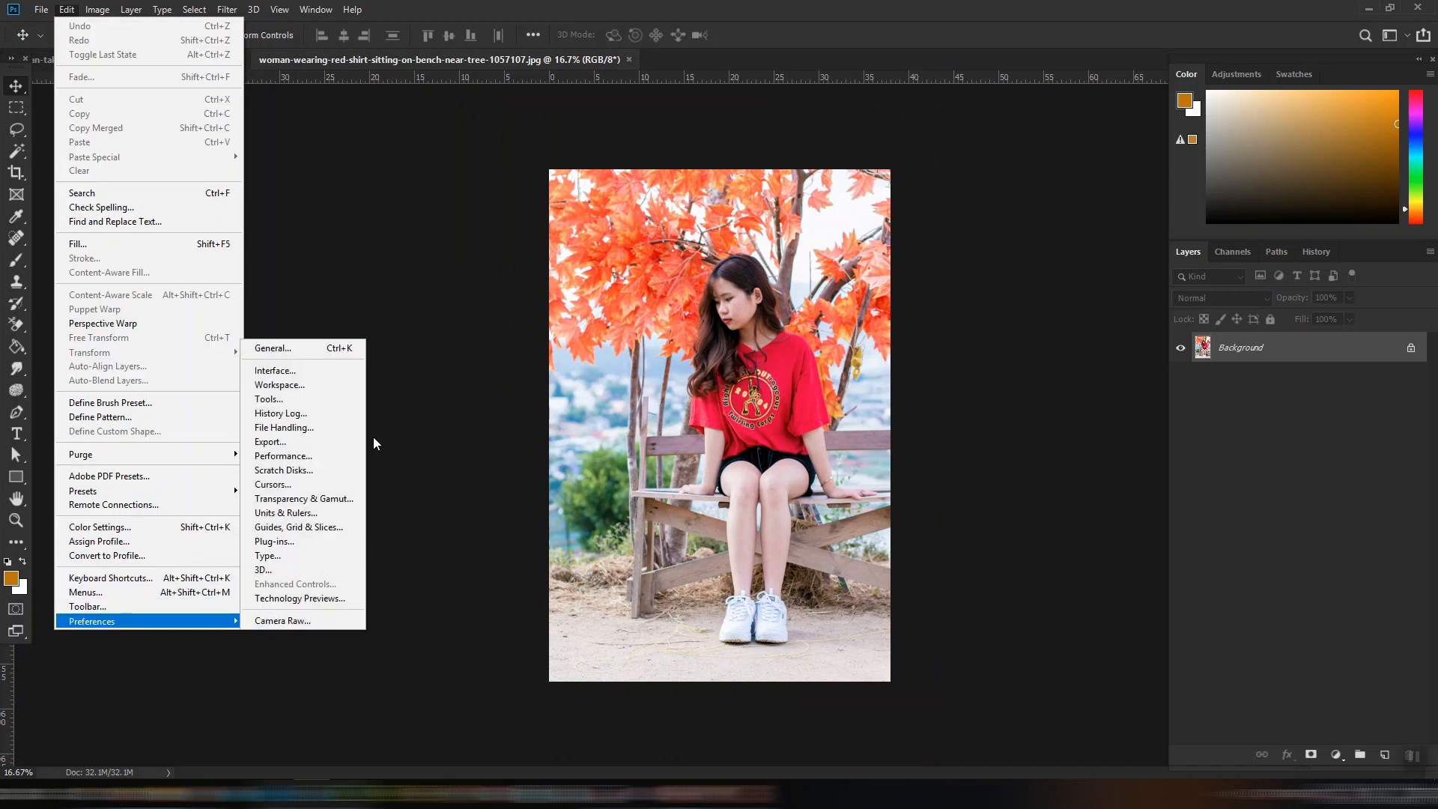
pyautogui.click(305, 399)
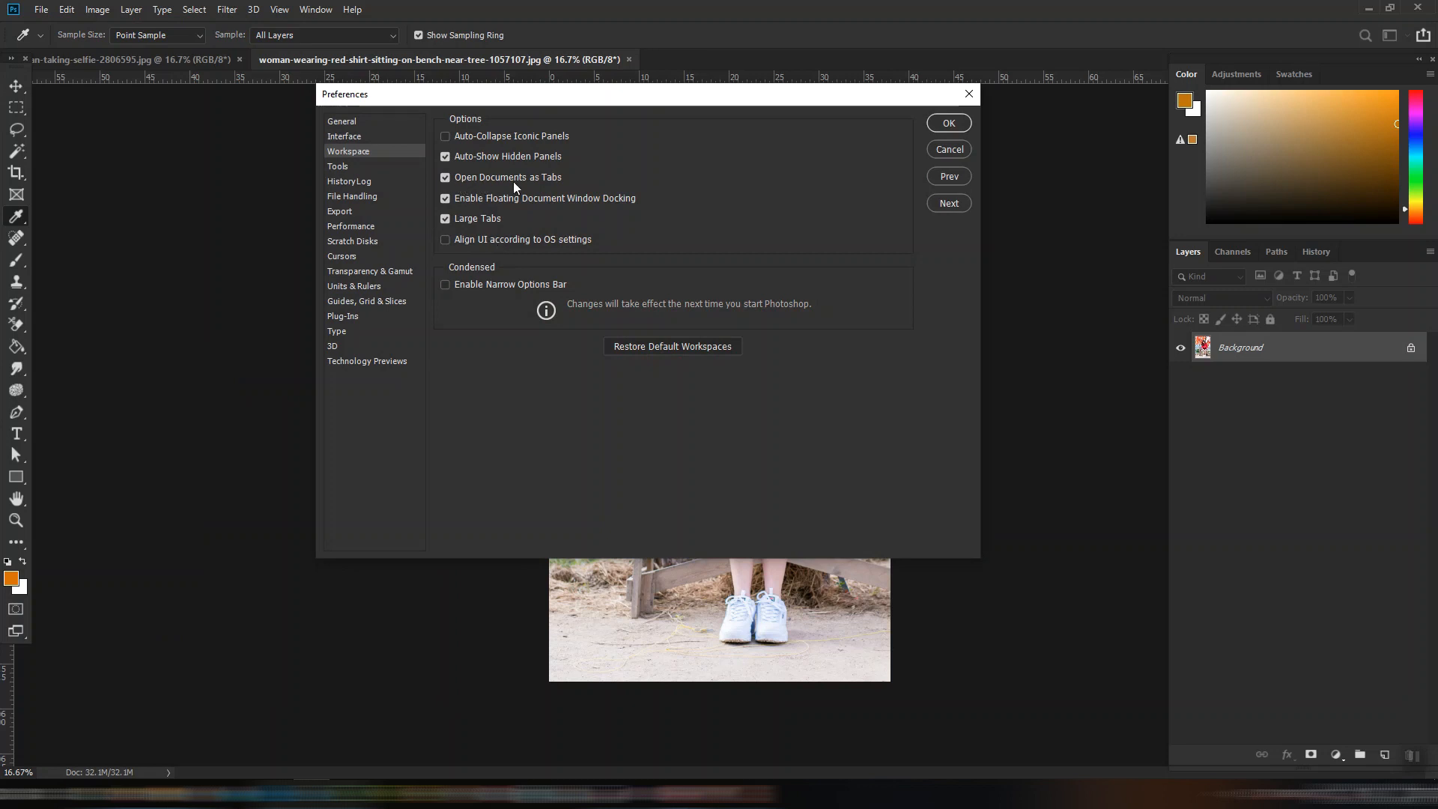
pyautogui.click(948, 149)
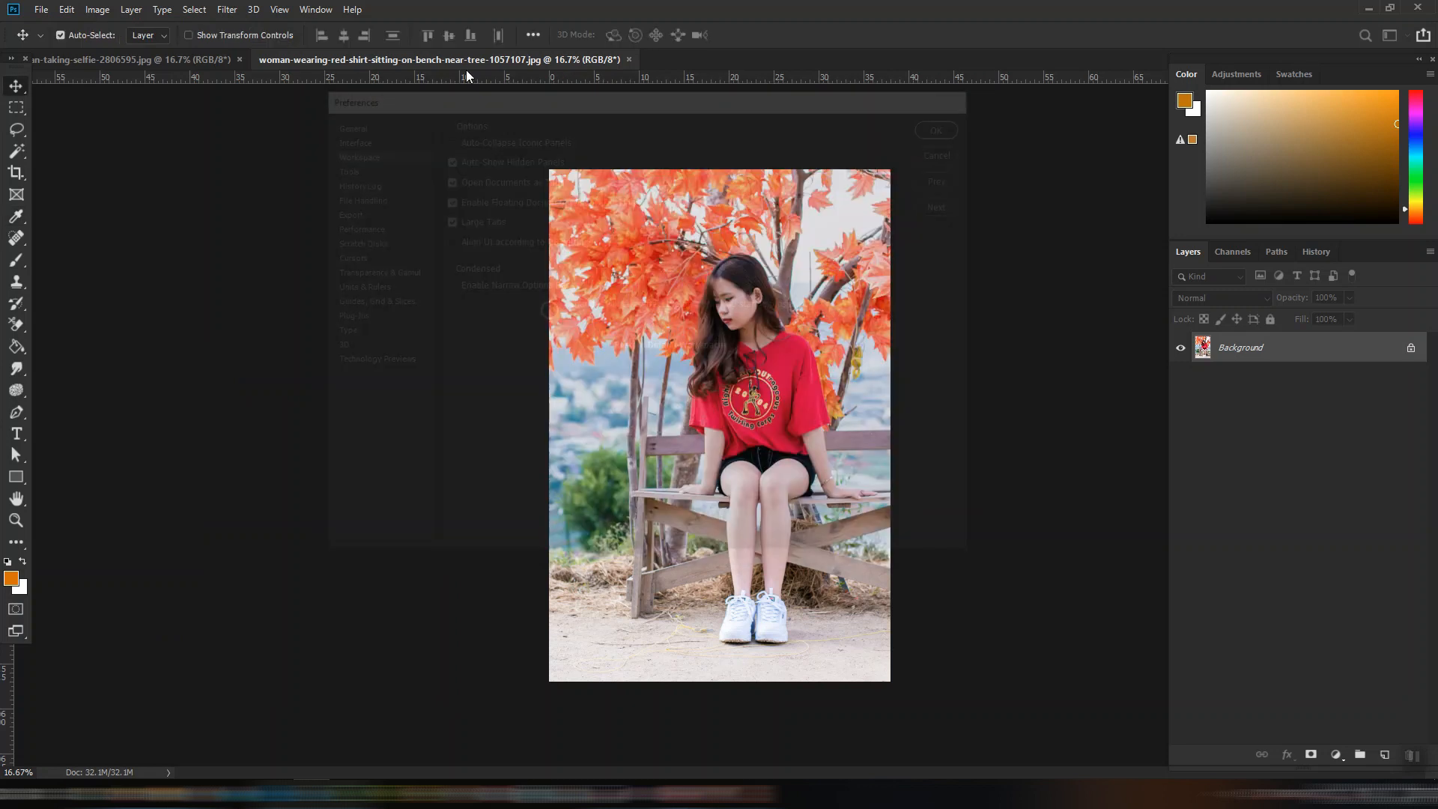
pyautogui.click(629, 59)
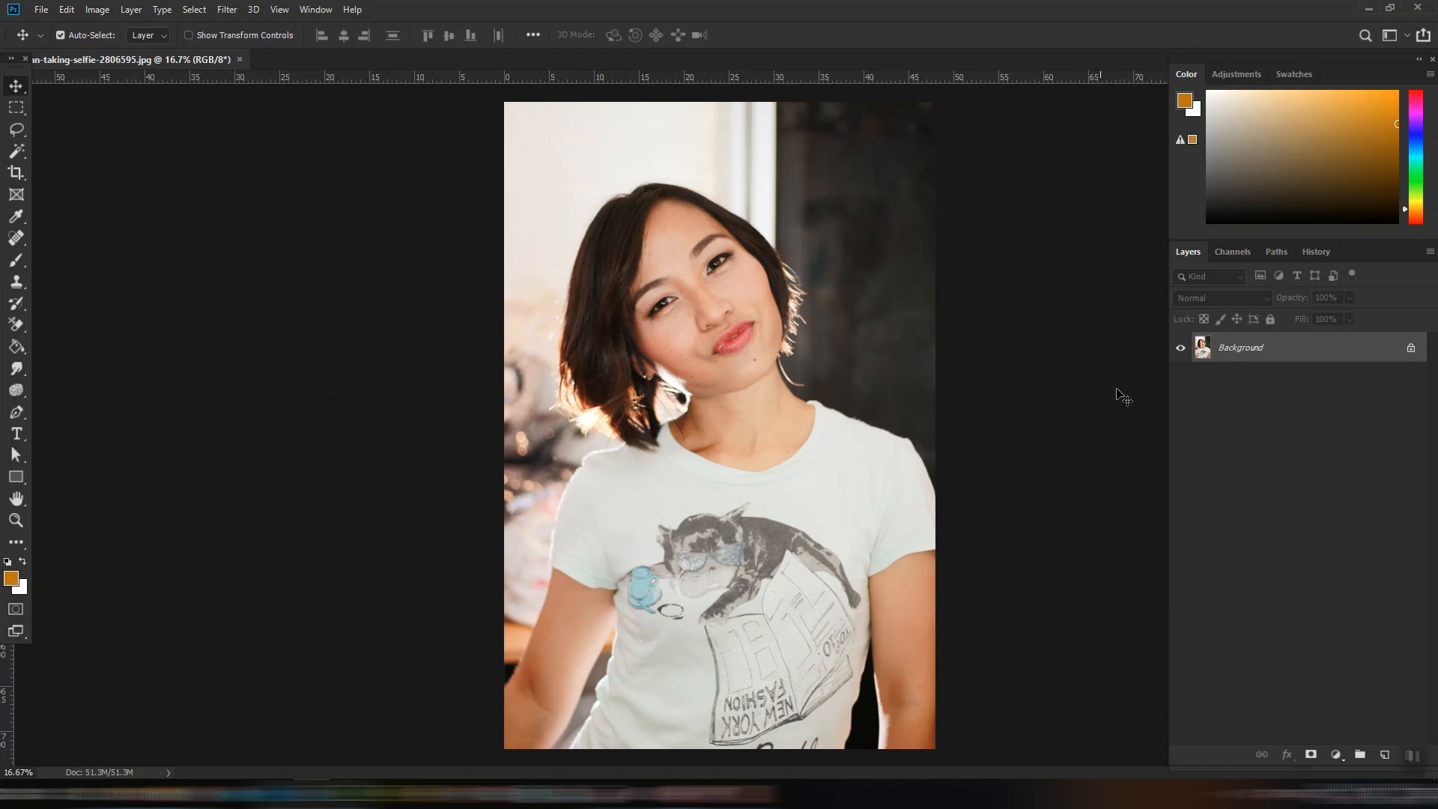
# Duplicate the Background layer, hide the original, and add a Gradient fill layer above the copy.
pyautogui.moveTo(1341, 349); pyautogui.dragTo(1386, 758)
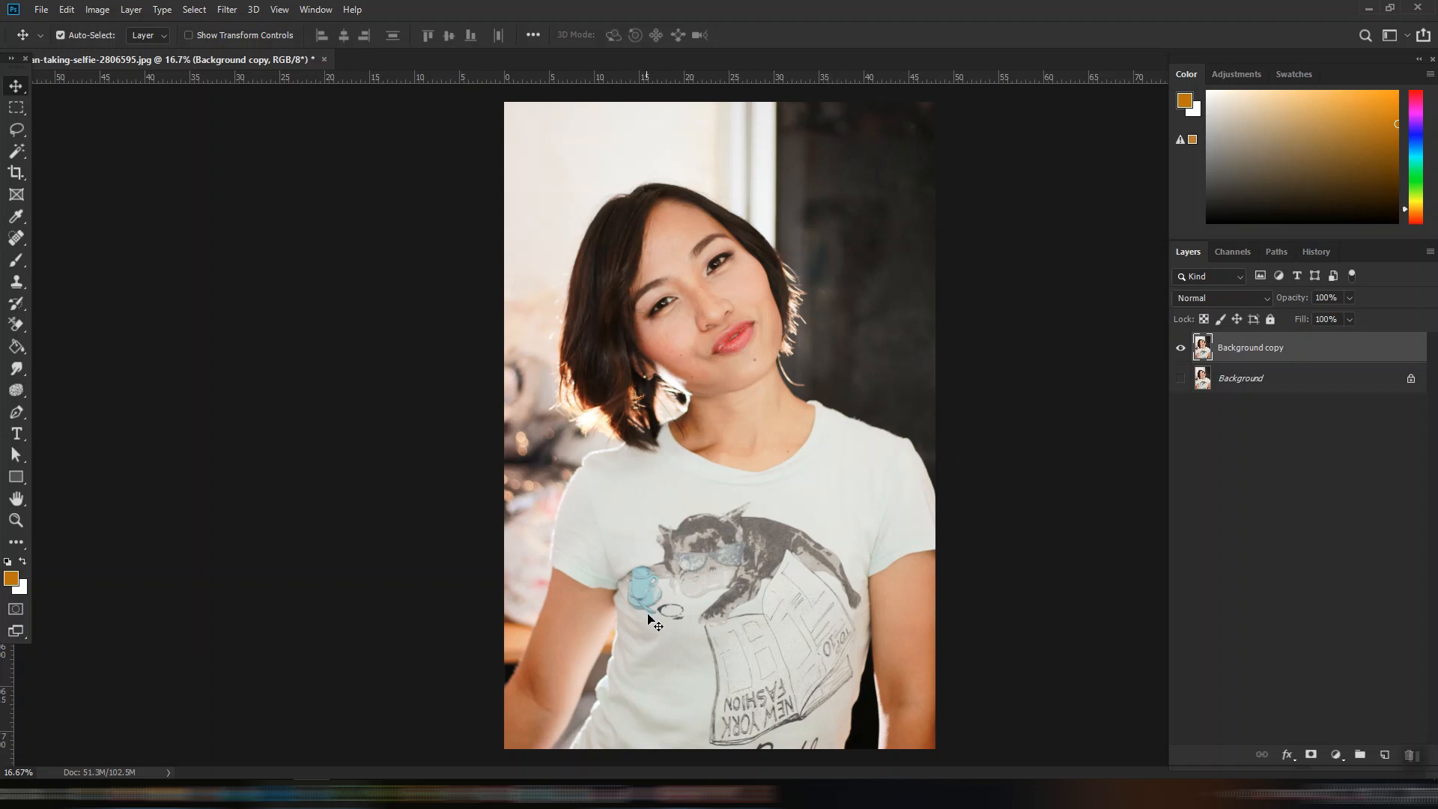
pyautogui.click(1336, 755)
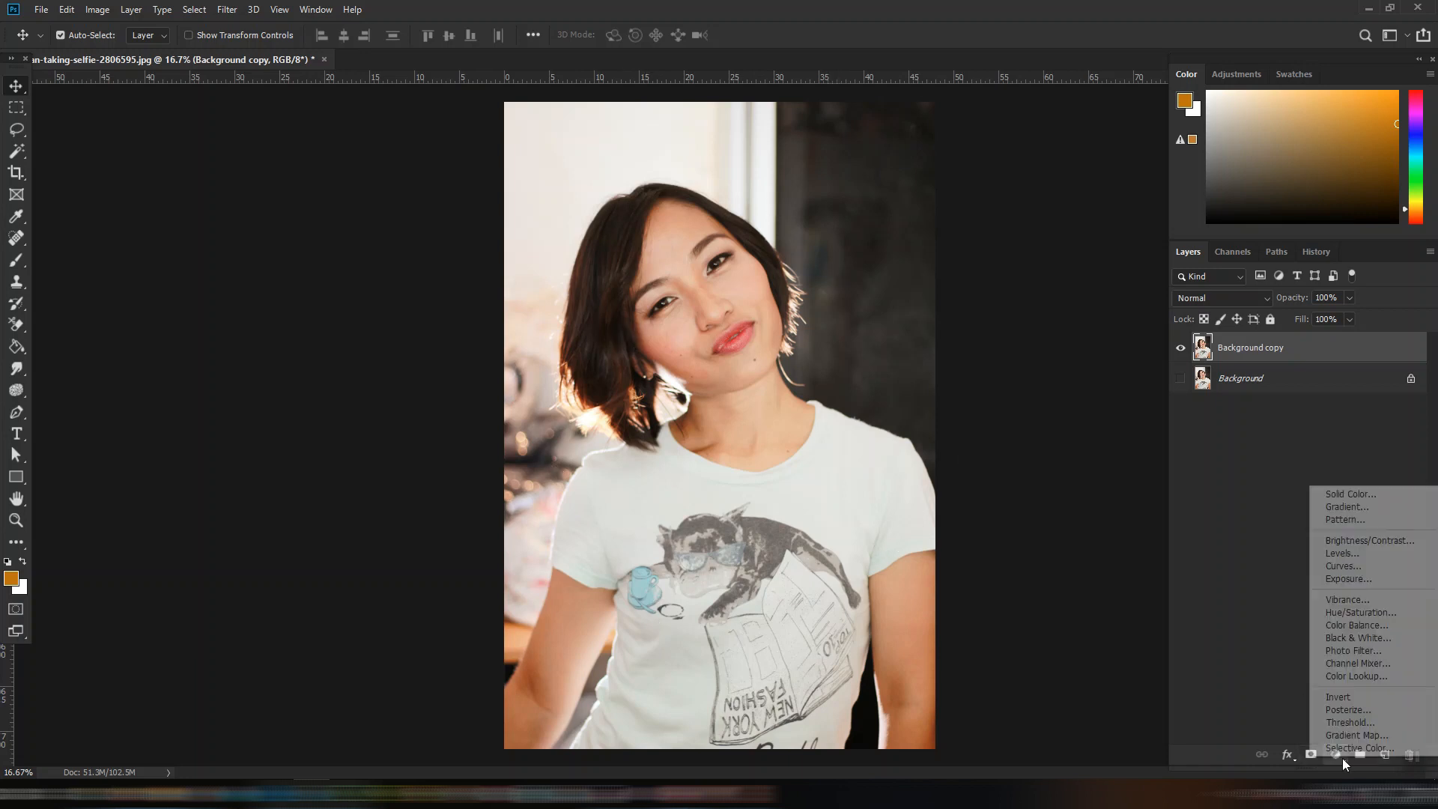
pyautogui.click(1369, 507)
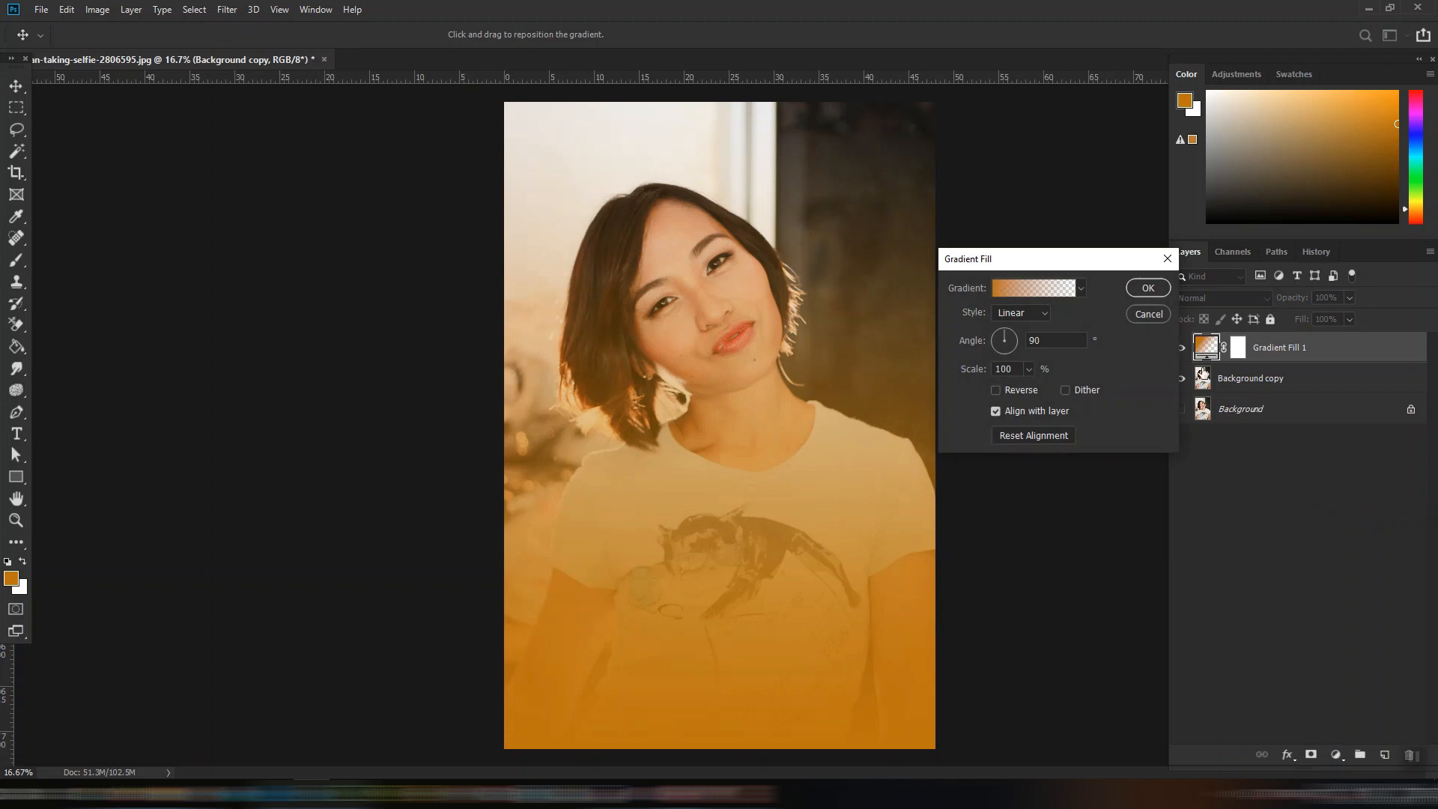
# Edit the fill layer's gradient to run from black (000000) to transparent.
pyautogui.click(1042, 288)
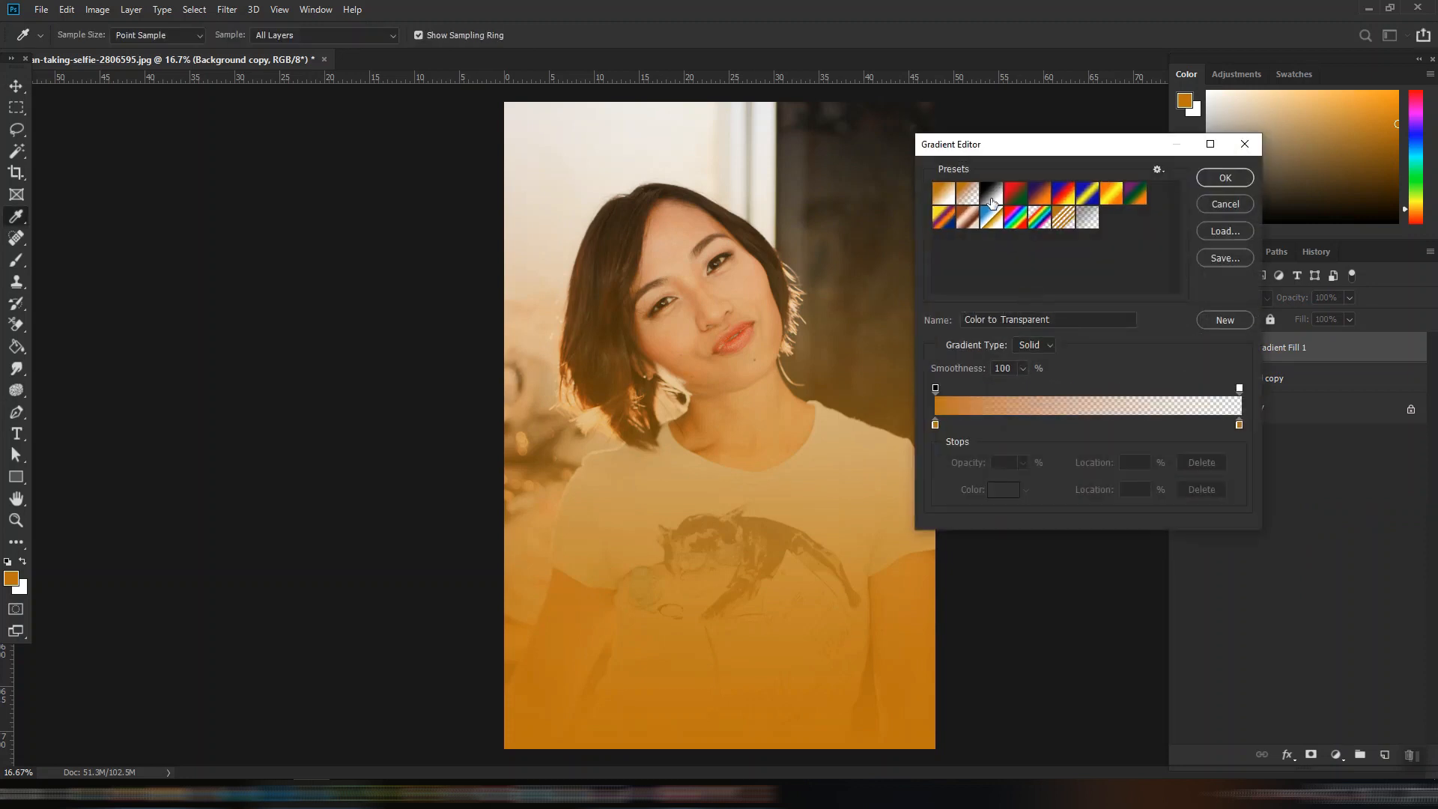
pyautogui.click(935, 425)
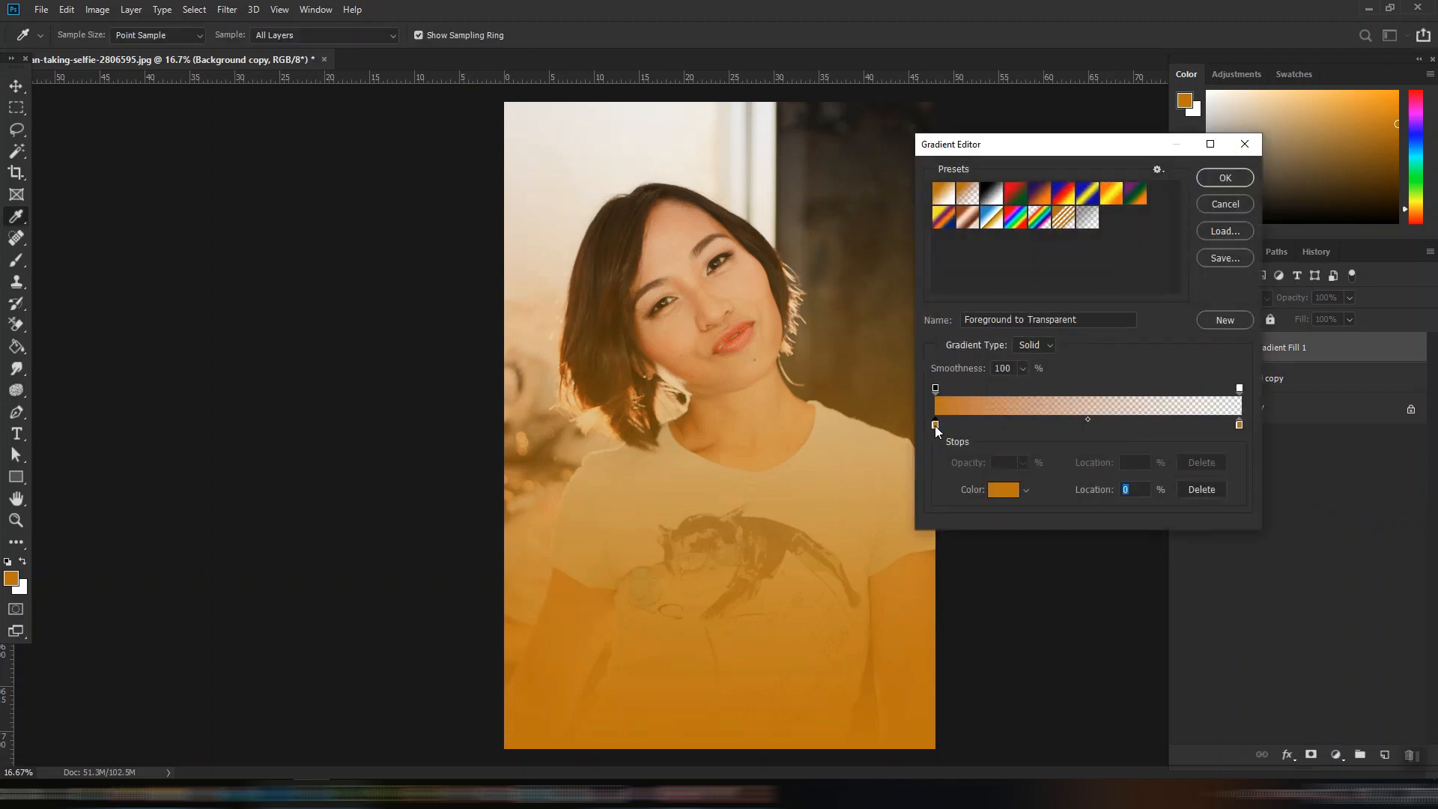
pyautogui.click(1003, 497)
pyautogui.moveTo(836, 489); pyautogui.dragTo(945, 587)
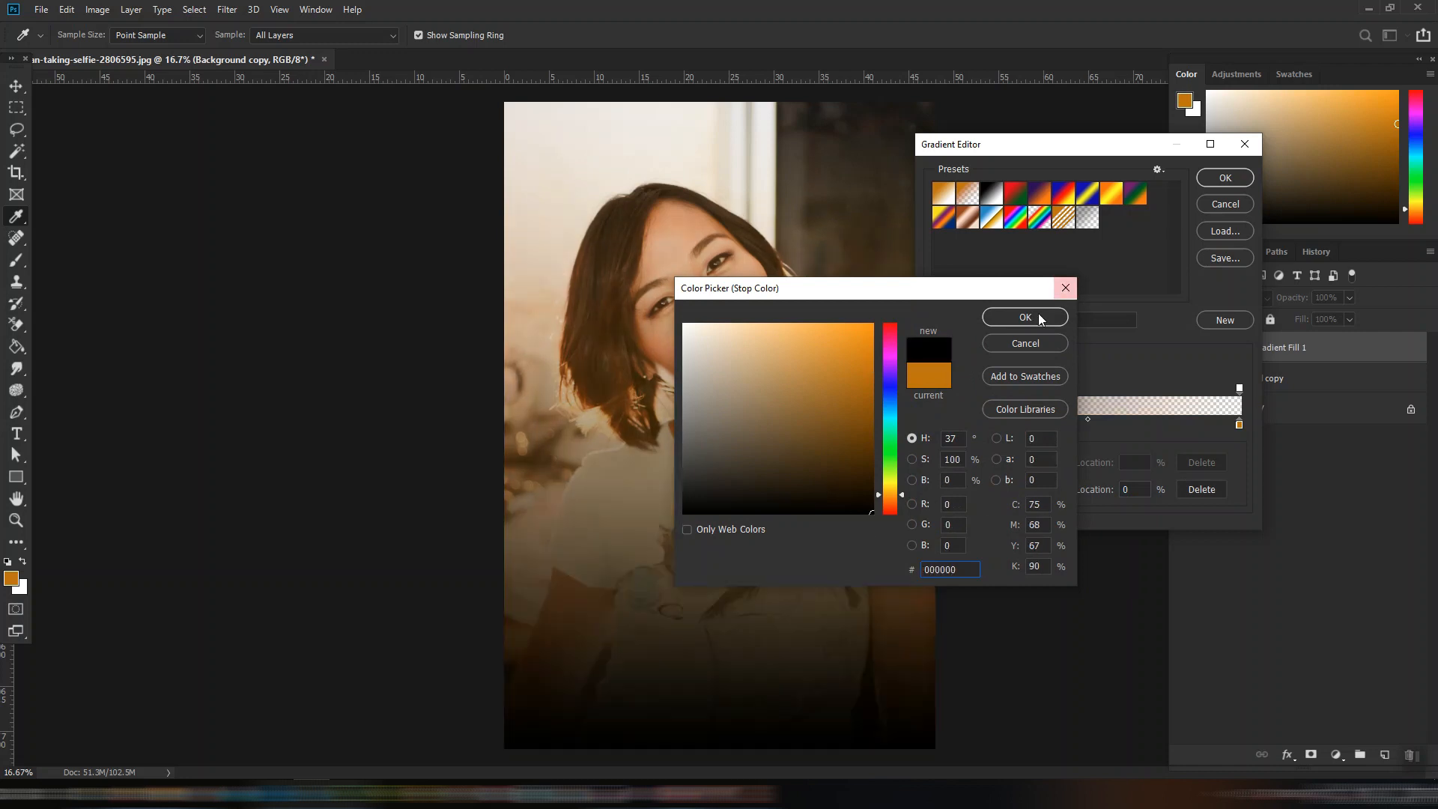
pyautogui.click(1039, 316)
pyautogui.click(1225, 427)
pyautogui.moveTo(1241, 426); pyautogui.dragTo(1253, 438)
pyautogui.click(1224, 425)
pyautogui.click(1226, 178)
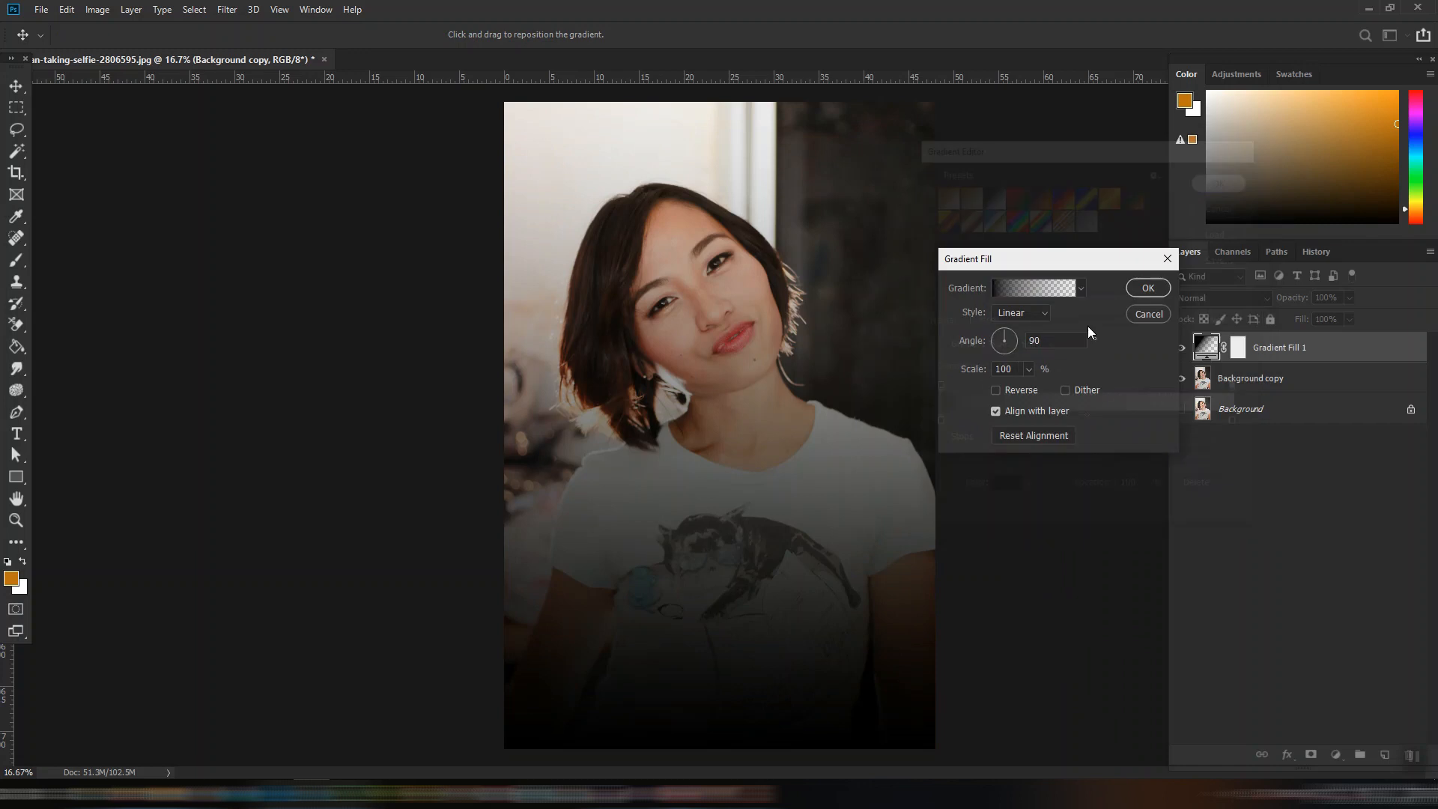
# Make the gradient fill Radial and reversed, and centre its clear area on the woman's face.
pyautogui.click(1025, 313)
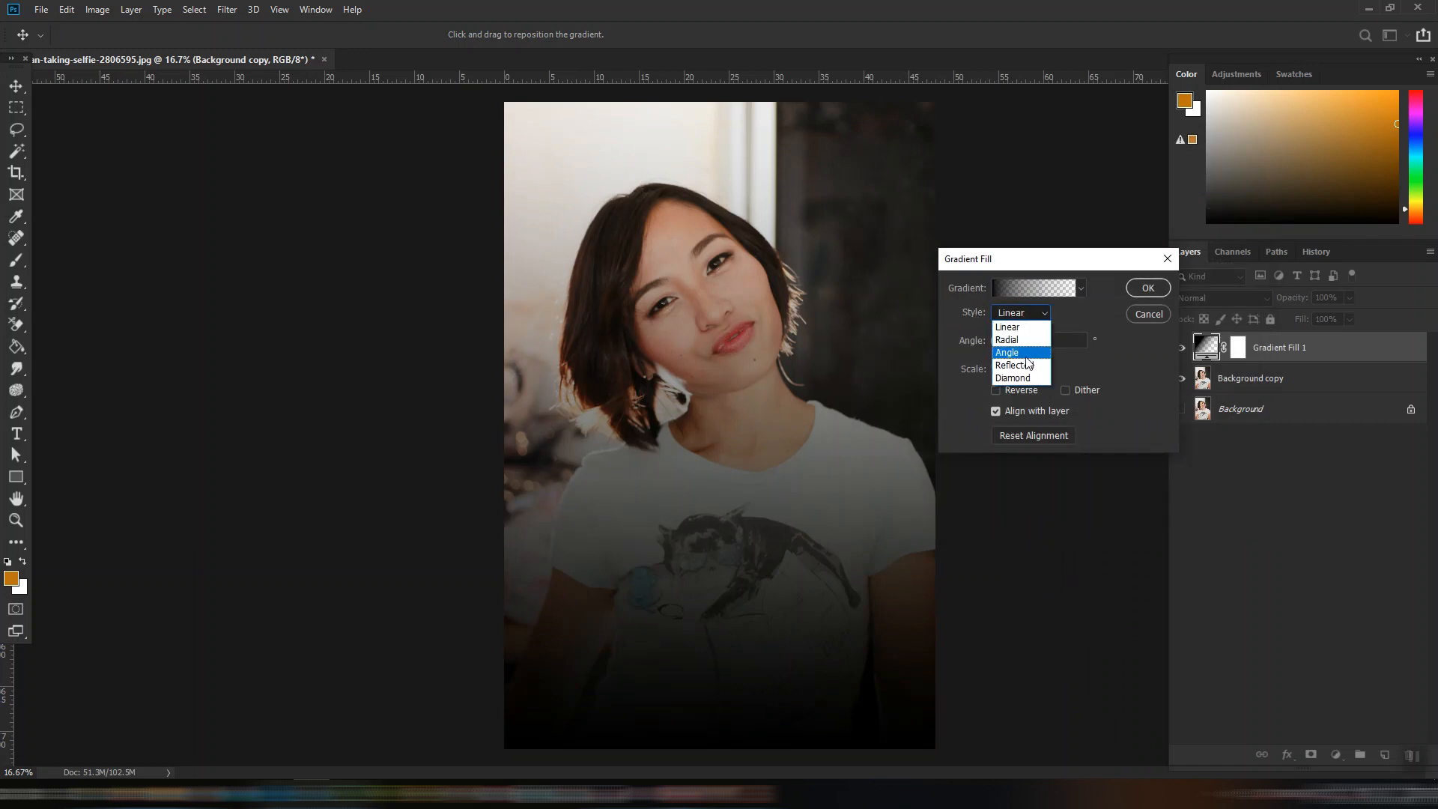
pyautogui.click(1033, 343)
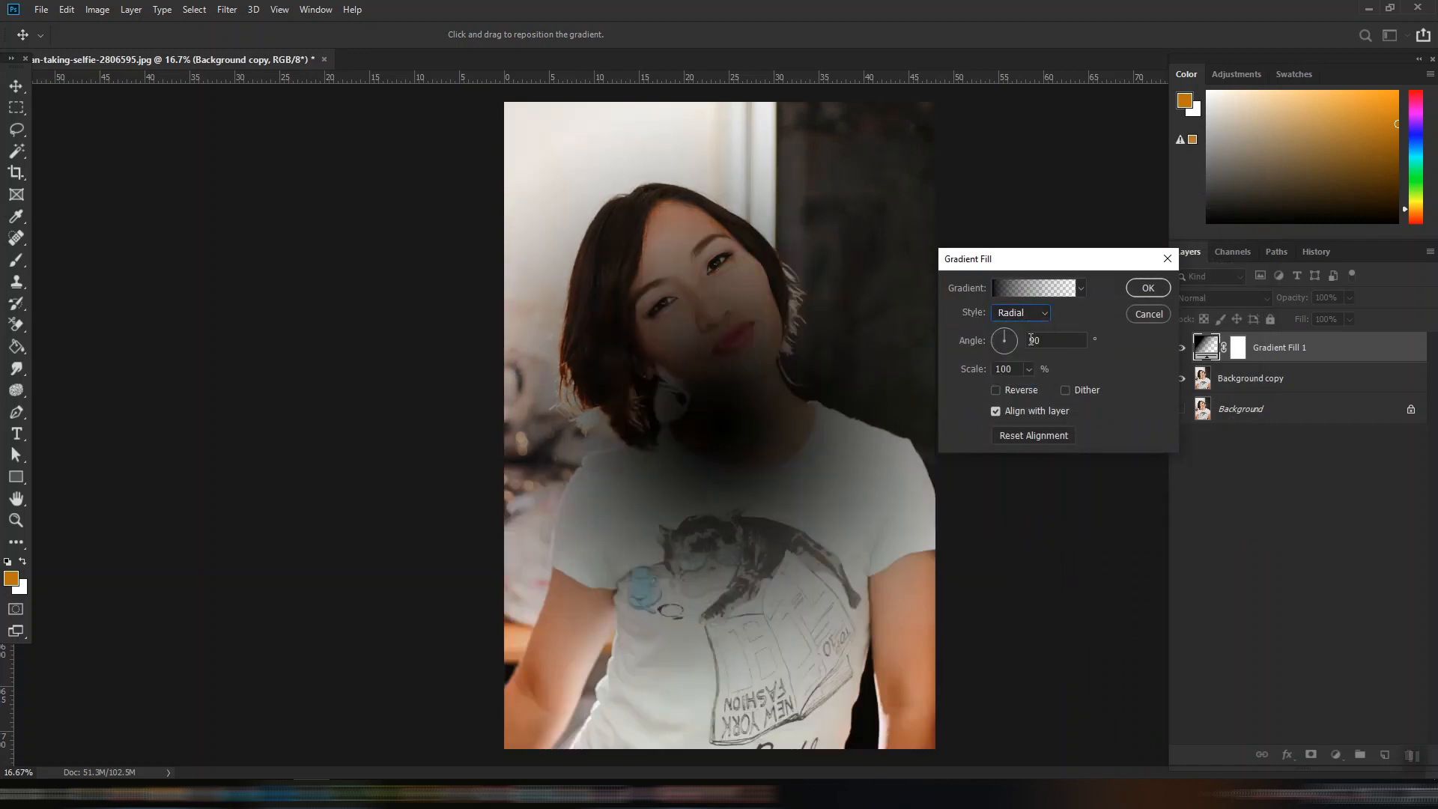
pyautogui.click(995, 390)
pyautogui.moveTo(749, 380); pyautogui.dragTo(721, 289)
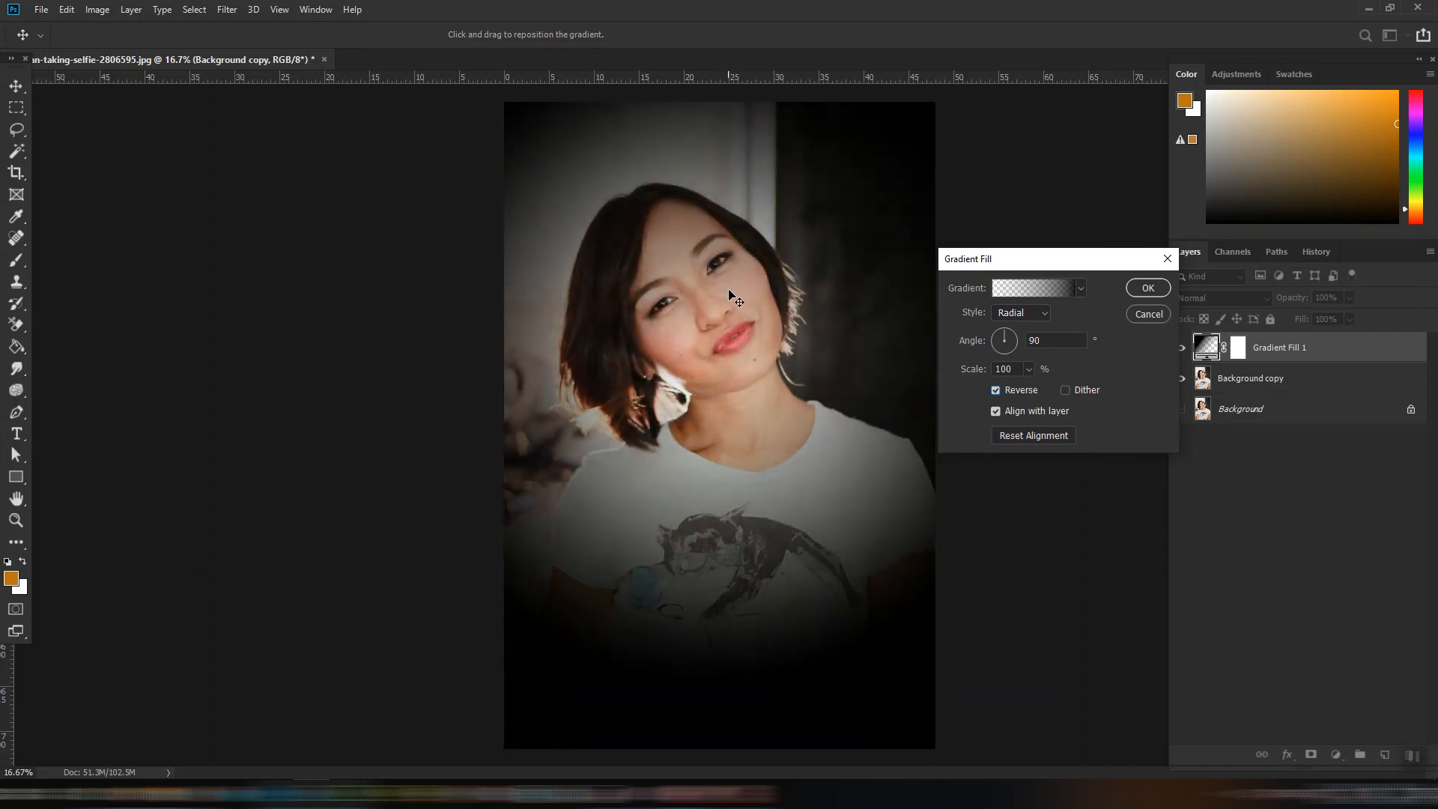
# Increase the radial gradient's scale to widen the clear area around the woman, and apply the fill.
pyautogui.click(1029, 369)
pyautogui.moveTo(1031, 390)
pyautogui.mouseDown()
pyautogui.moveTo(1044, 389)
pyautogui.moveTo(1033, 389)
pyautogui.mouseUp()
pyautogui.click(1148, 289)
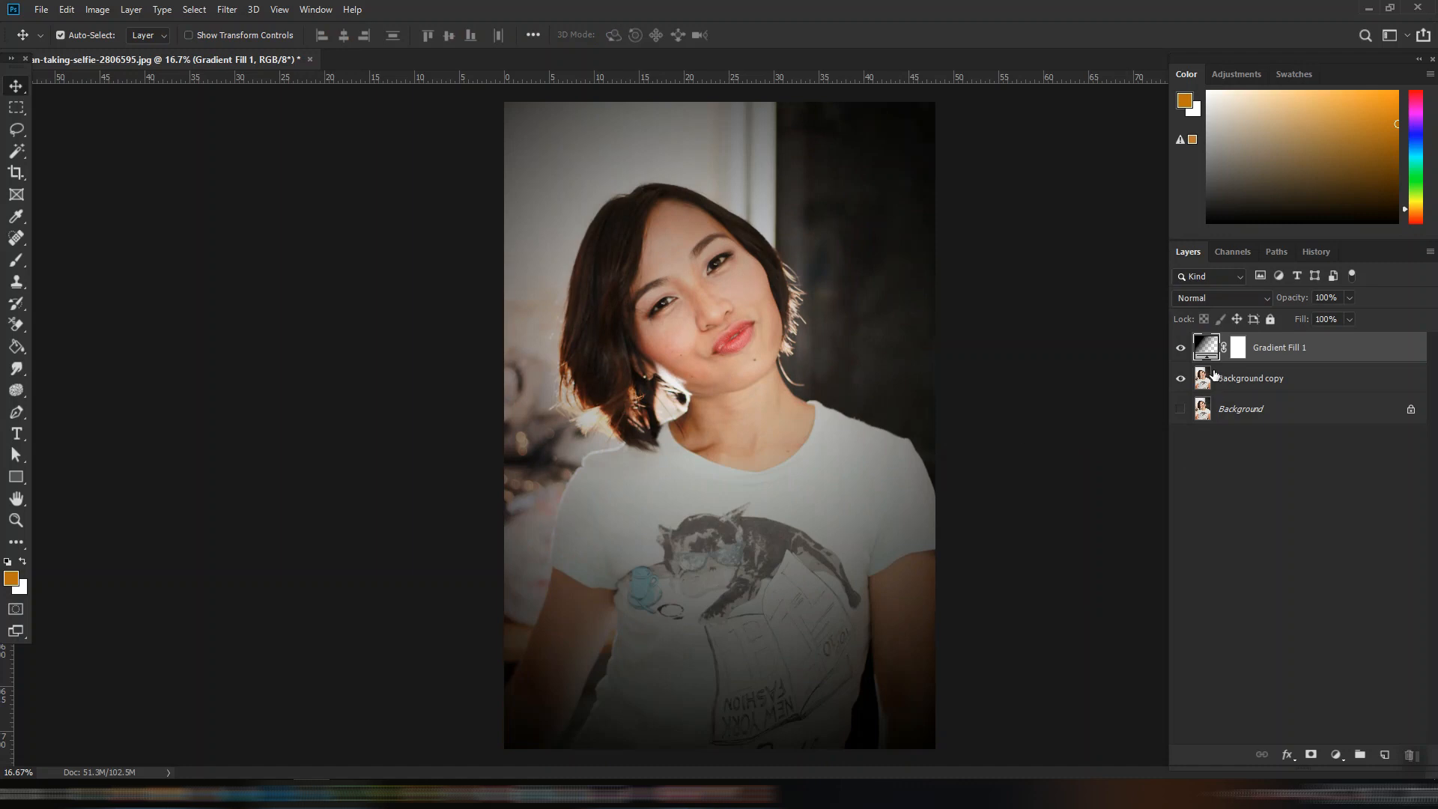
# Compare the photo with and without the Gradient Fill 1 layer.
pyautogui.click(1180, 348)
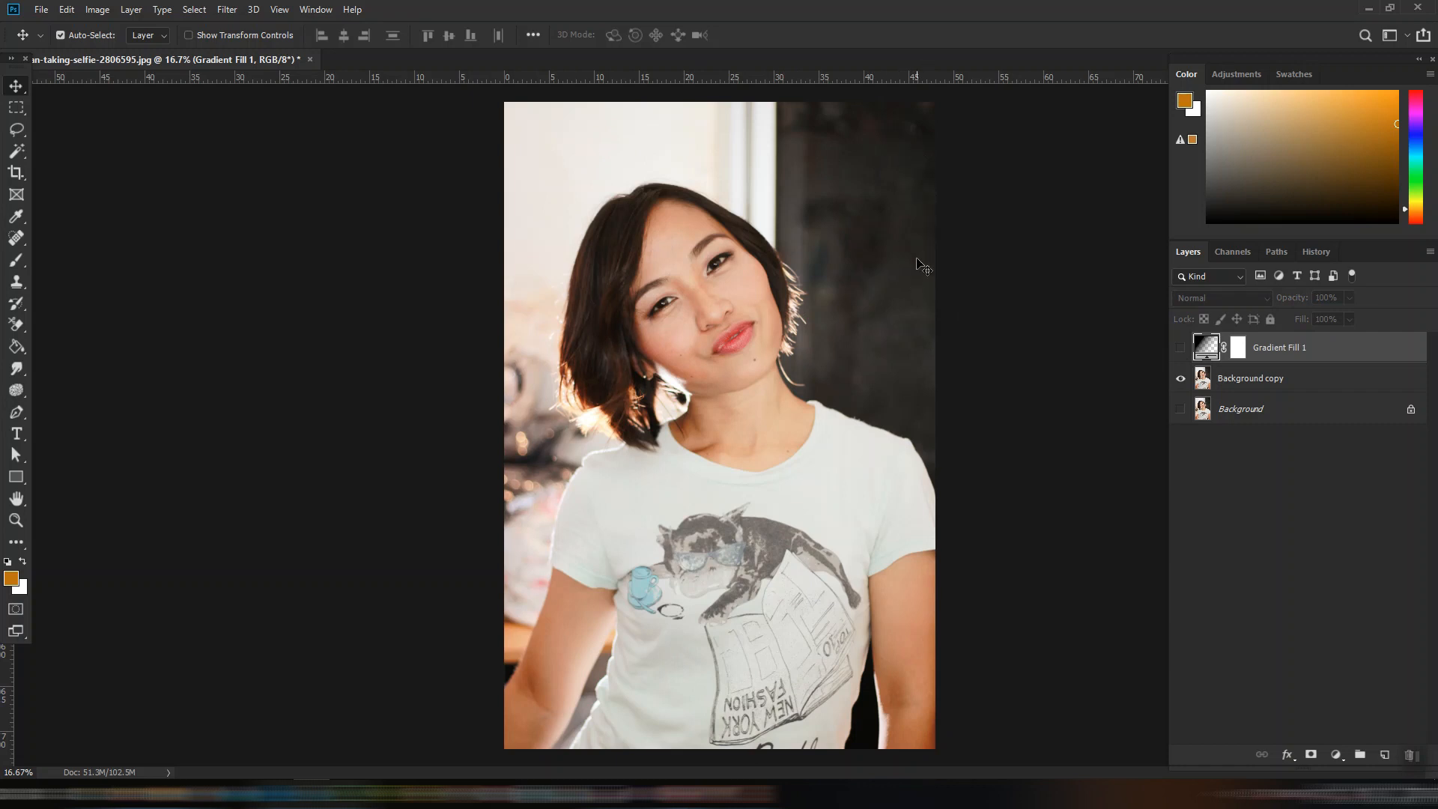
pyautogui.click(1181, 349)
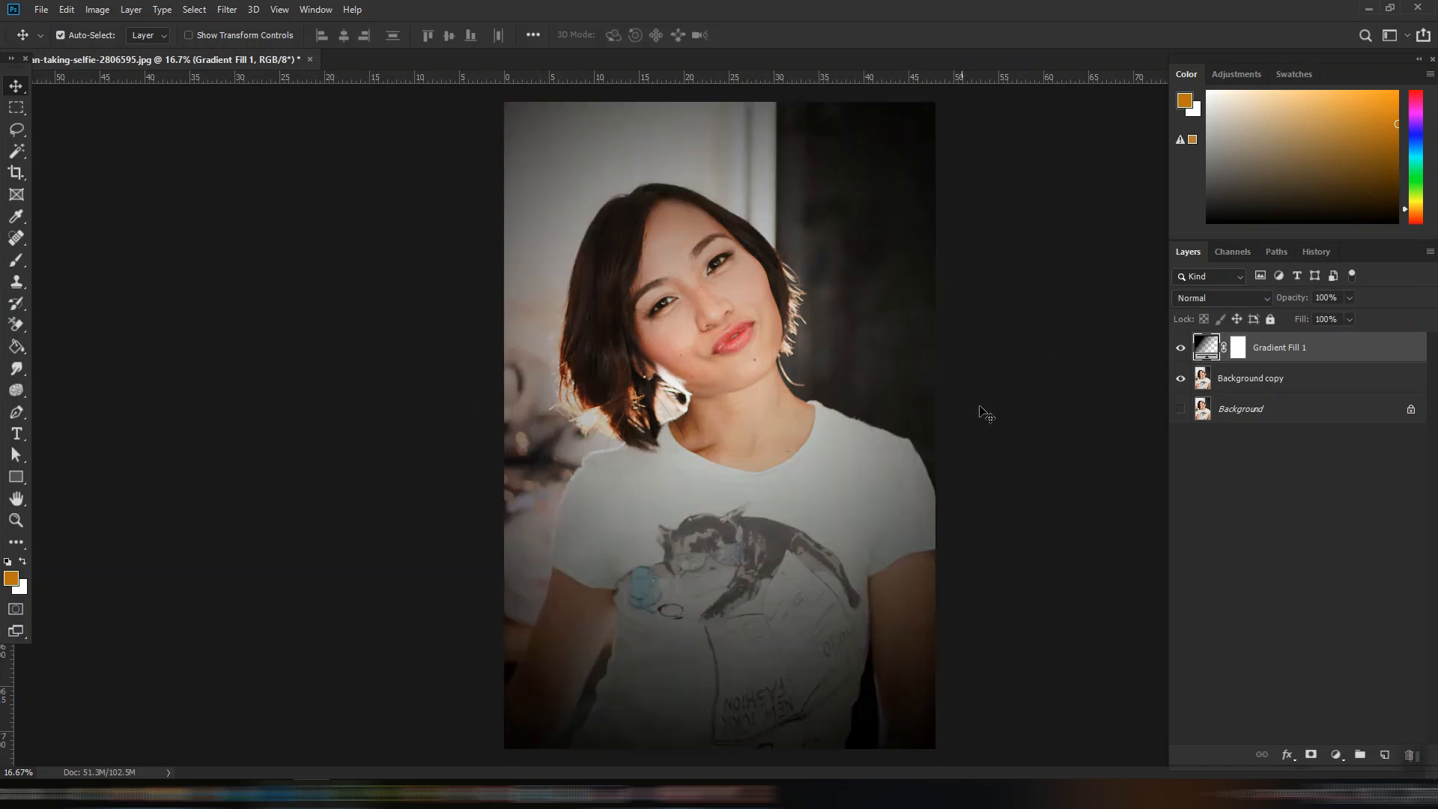
# Delete the Gradient Fill 1 layer.
pyautogui.moveTo(1362, 350); pyautogui.dragTo(1410, 757)
pyautogui.moveTo(1294, 345); pyautogui.dragTo(1405, 756)
pyautogui.press('Delete')
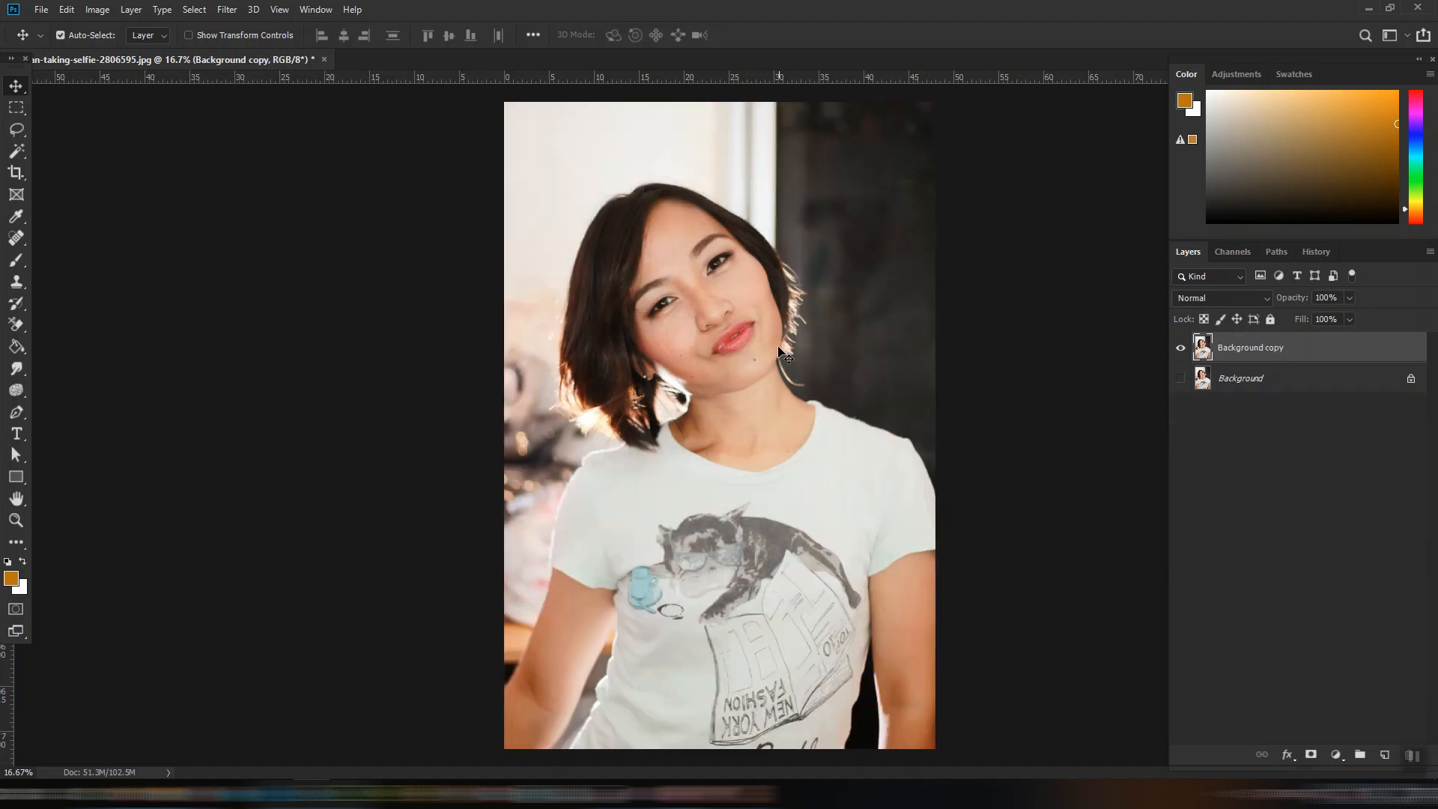
# Open the Camera Raw filter on the Background copy layer and set Exposure to -0.35, Texture to +10 and Shadows to +8.
pyautogui.click(226, 10)
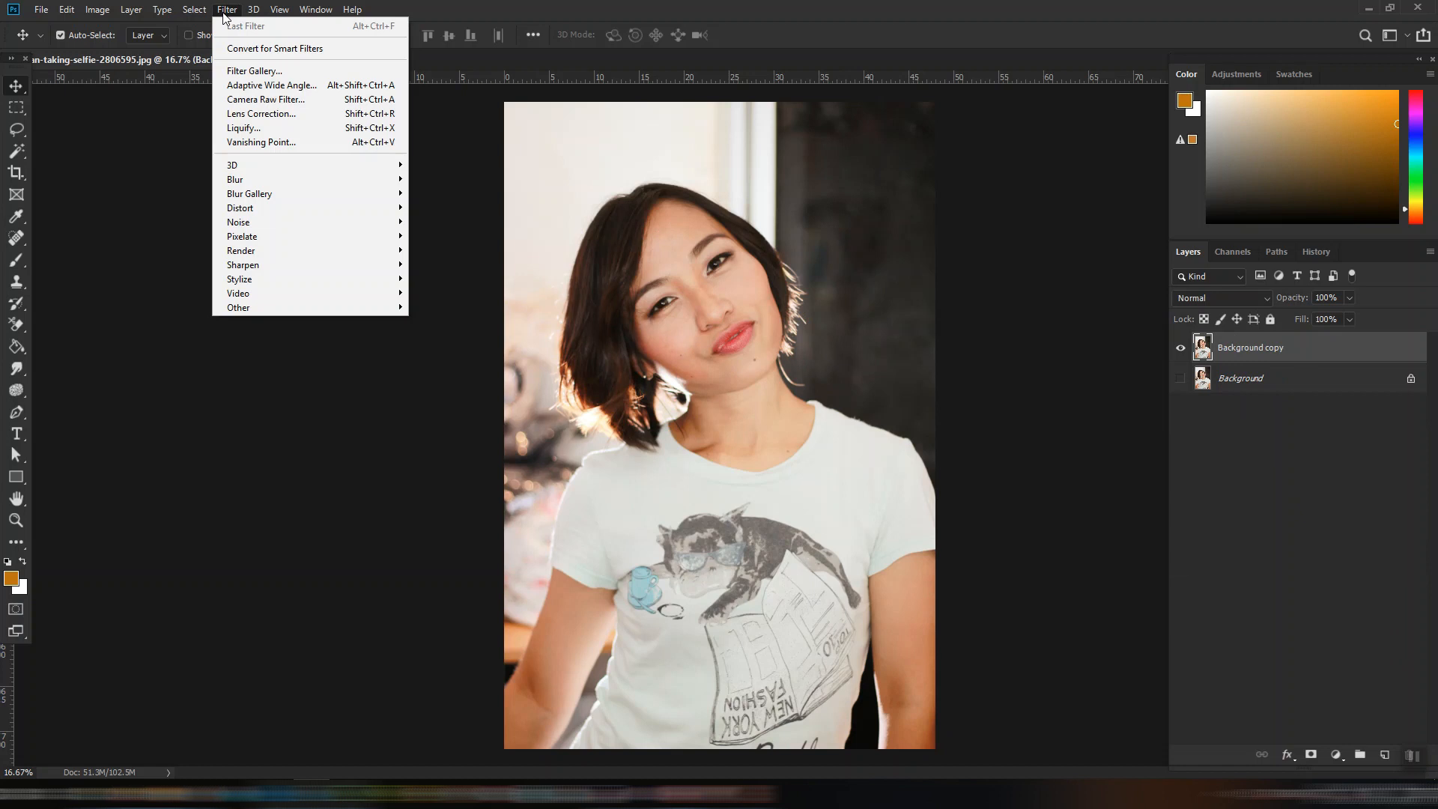
pyautogui.click(254, 100)
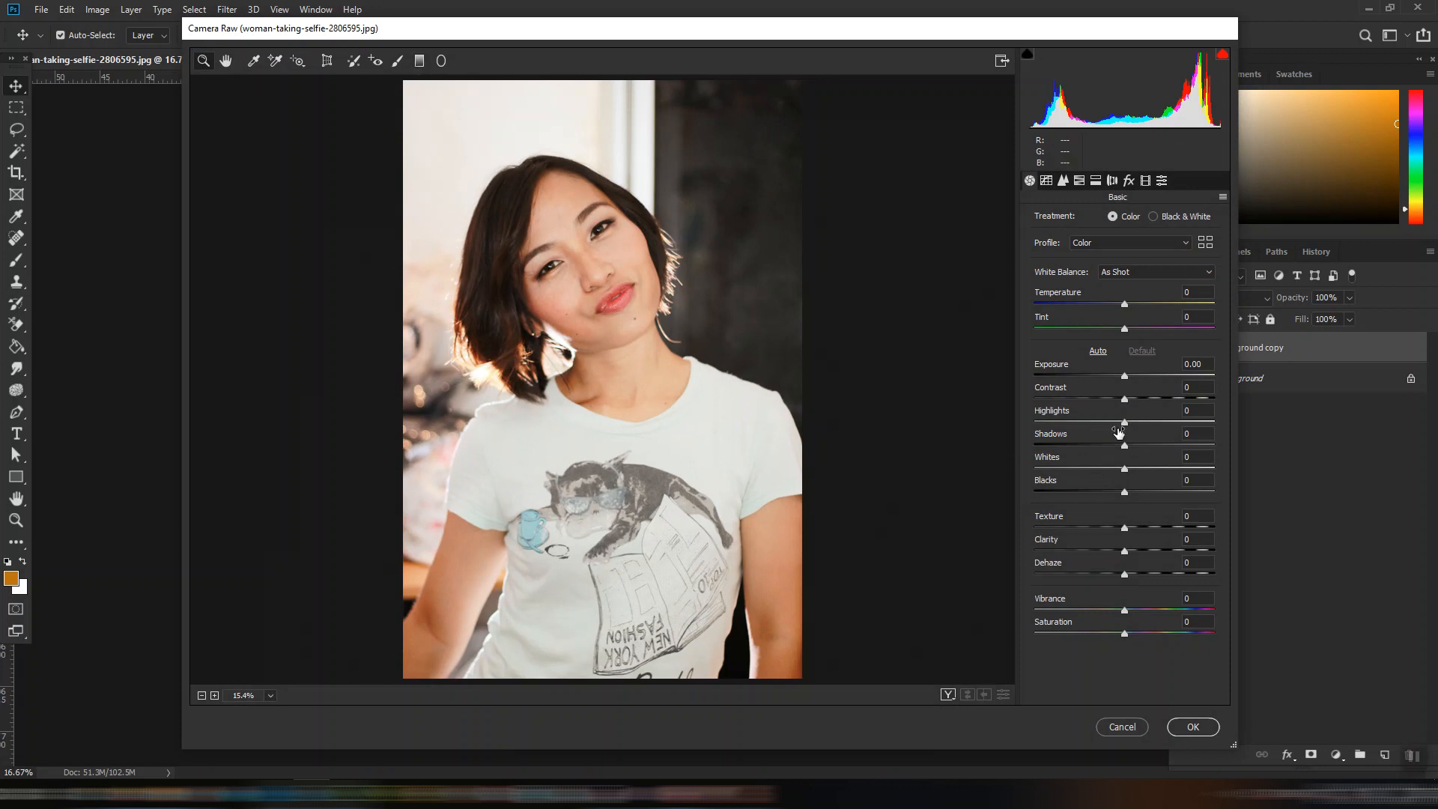
pyautogui.moveTo(1125, 377); pyautogui.dragTo(1119, 383)
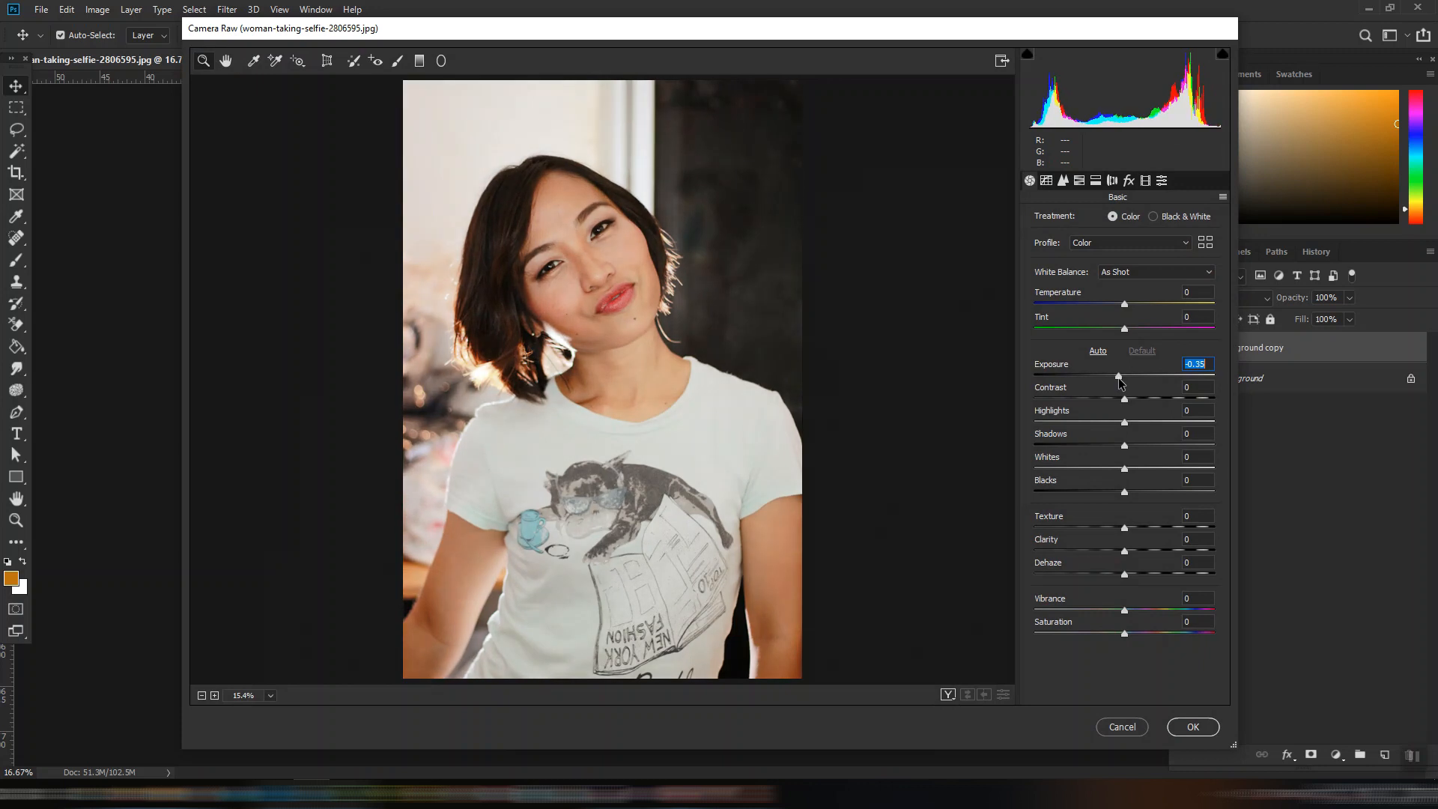
pyautogui.moveTo(1125, 533); pyautogui.dragTo(1135, 532)
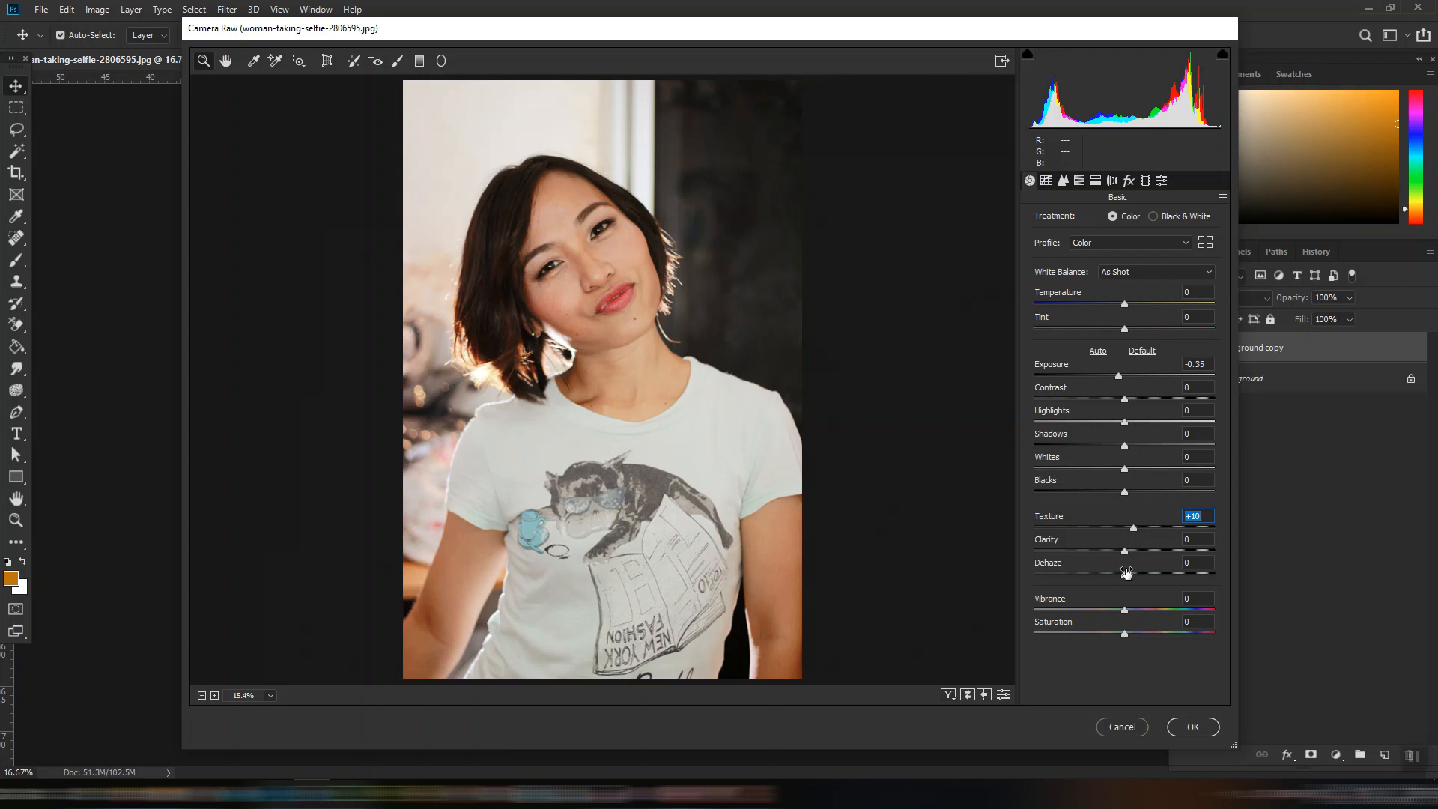
pyautogui.moveTo(1126, 448); pyautogui.dragTo(1131, 448)
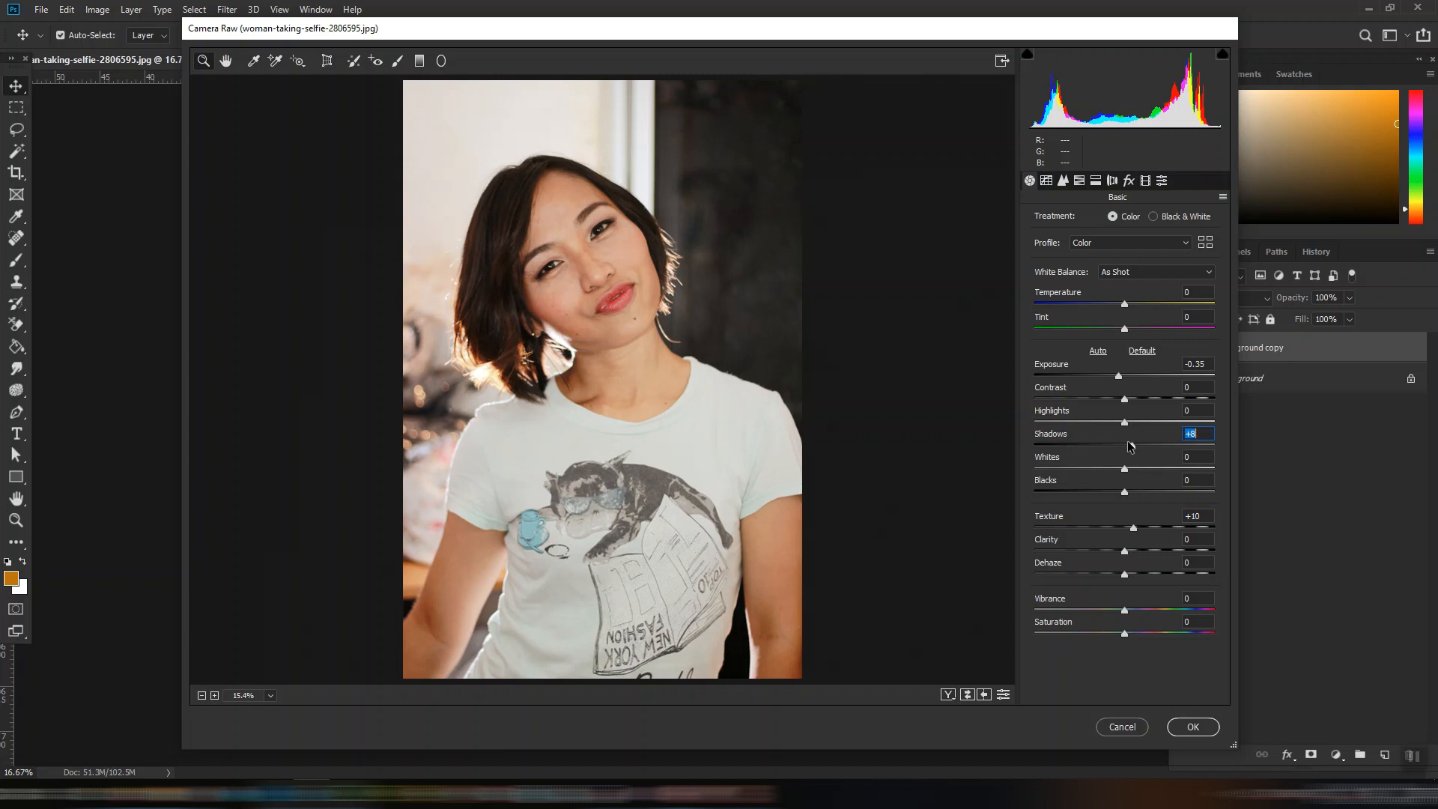
# Add graduated filters from the photo's bottom edge to the neck at Exposure -2.60 and from its upper-left corner to the face at -2.15.
pyautogui.click(420, 62)
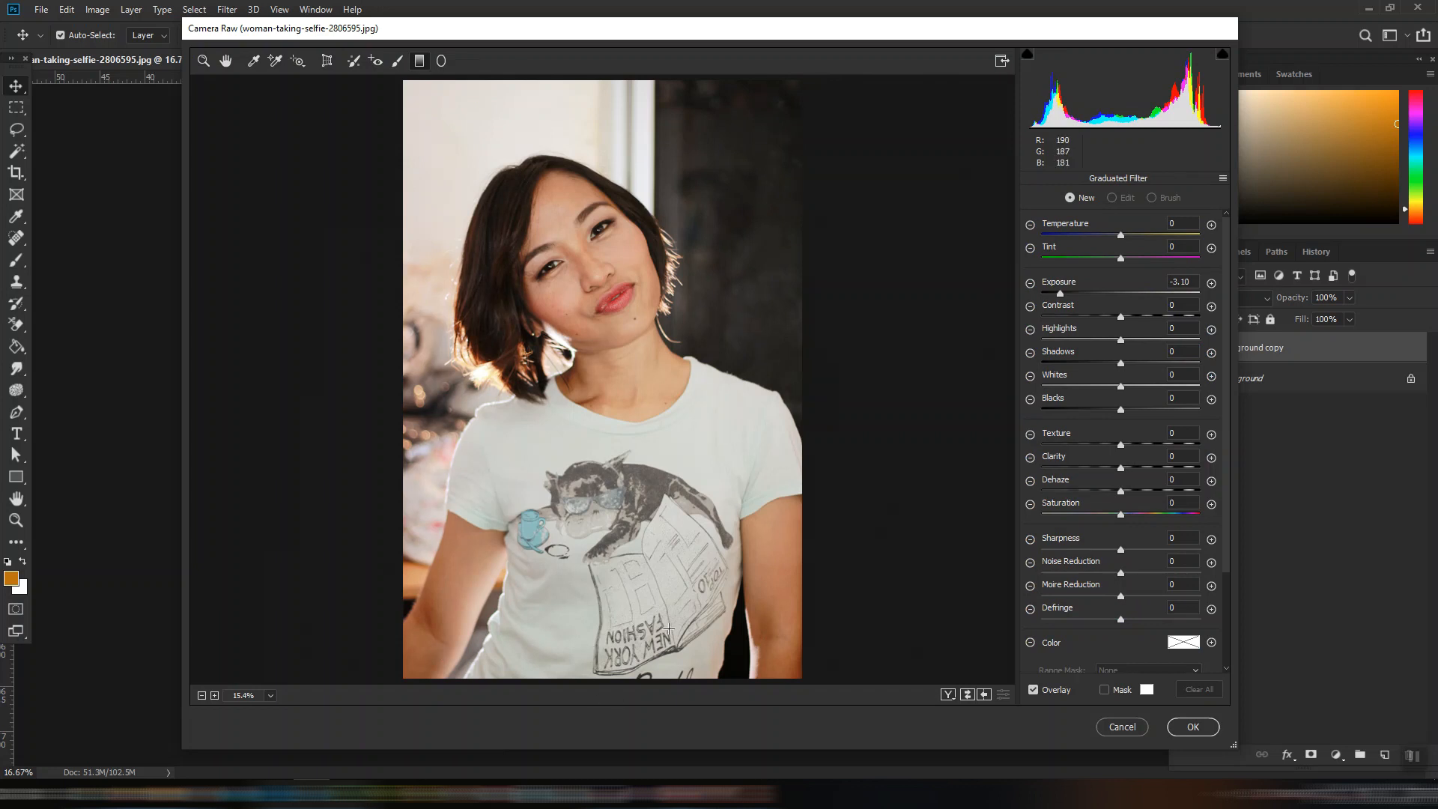
pyautogui.moveTo(633, 680); pyautogui.dragTo(616, 405)
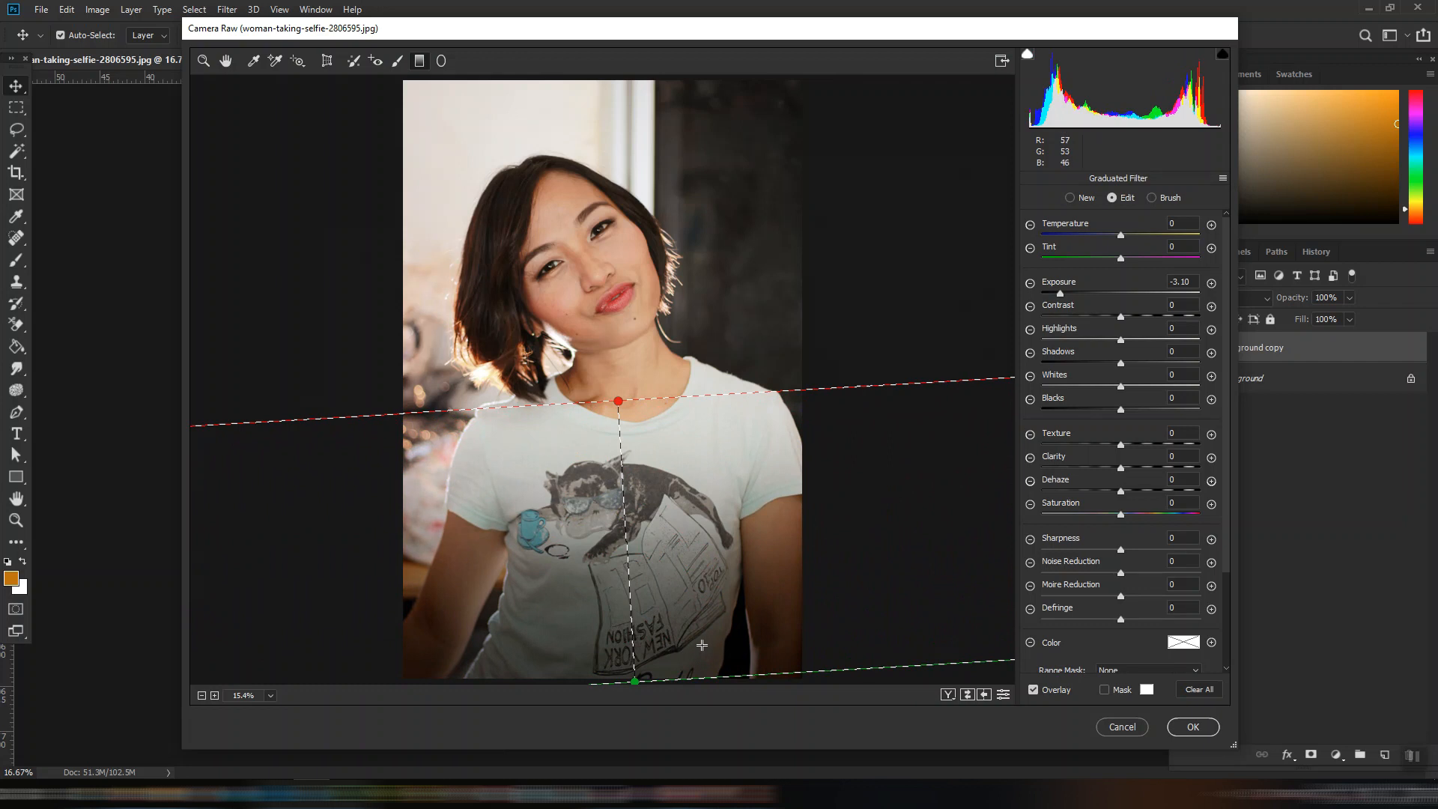
pyautogui.moveTo(1060, 294)
pyautogui.mouseDown()
pyautogui.moveTo(1146, 297)
pyautogui.moveTo(1024, 299)
pyautogui.moveTo(1101, 299)
pyautogui.moveTo(1072, 303)
pyautogui.mouseUp()
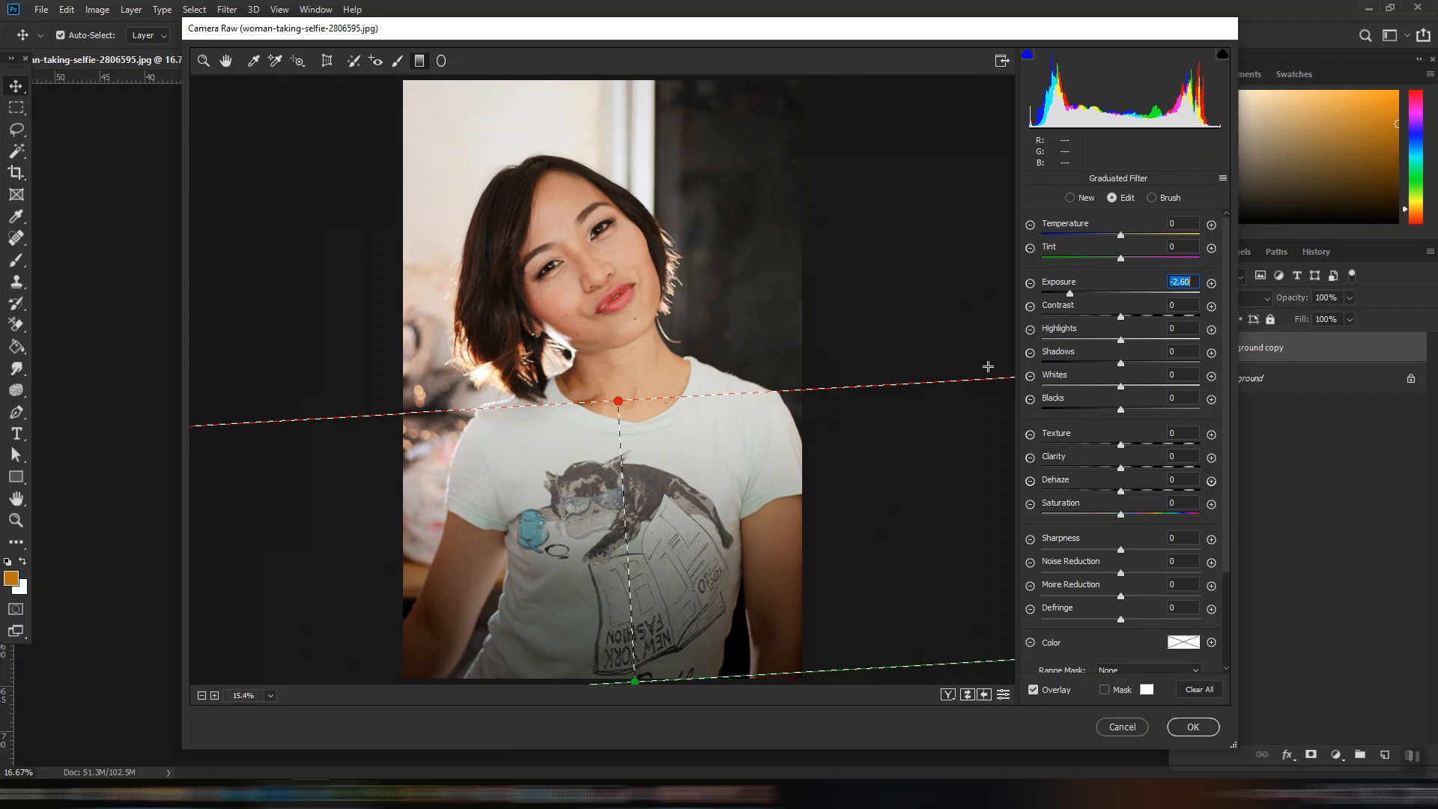
pyautogui.moveTo(403, 81)
pyautogui.mouseDown()
pyautogui.moveTo(482, 160)
pyautogui.moveTo(553, 279)
pyautogui.mouseUp()
pyautogui.moveTo(1073, 297)
pyautogui.mouseDown()
pyautogui.moveTo(1056, 297)
pyautogui.moveTo(1084, 304)
pyautogui.moveTo(1071, 303)
pyautogui.mouseUp()
# Add graduated filters darkening inward from the photo's left and right edges at Exposure -1.70, and apply the Camera Raw adjustments.
pyautogui.moveTo(406, 421); pyautogui.dragTo(518, 417)
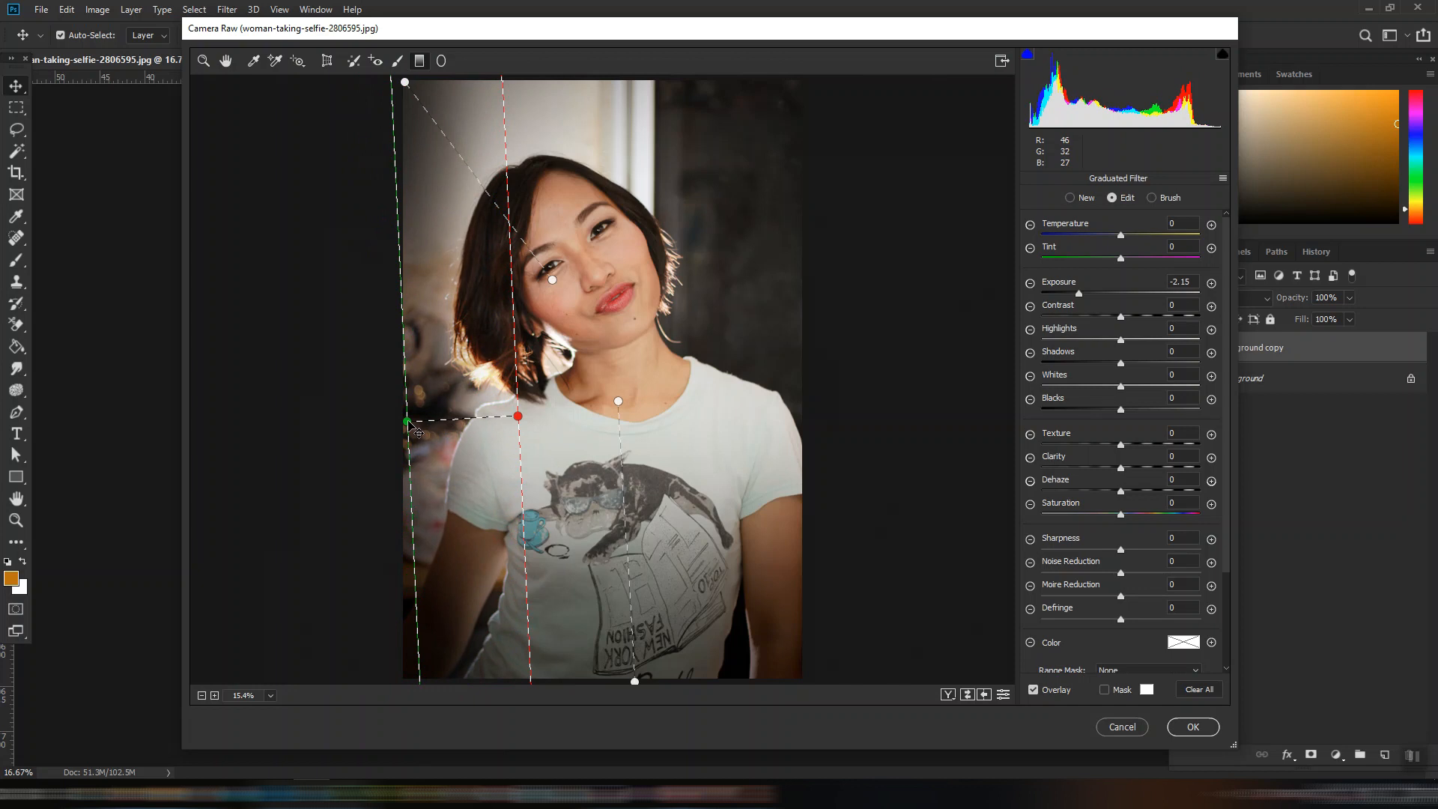
pyautogui.moveTo(409, 424); pyautogui.dragTo(390, 427)
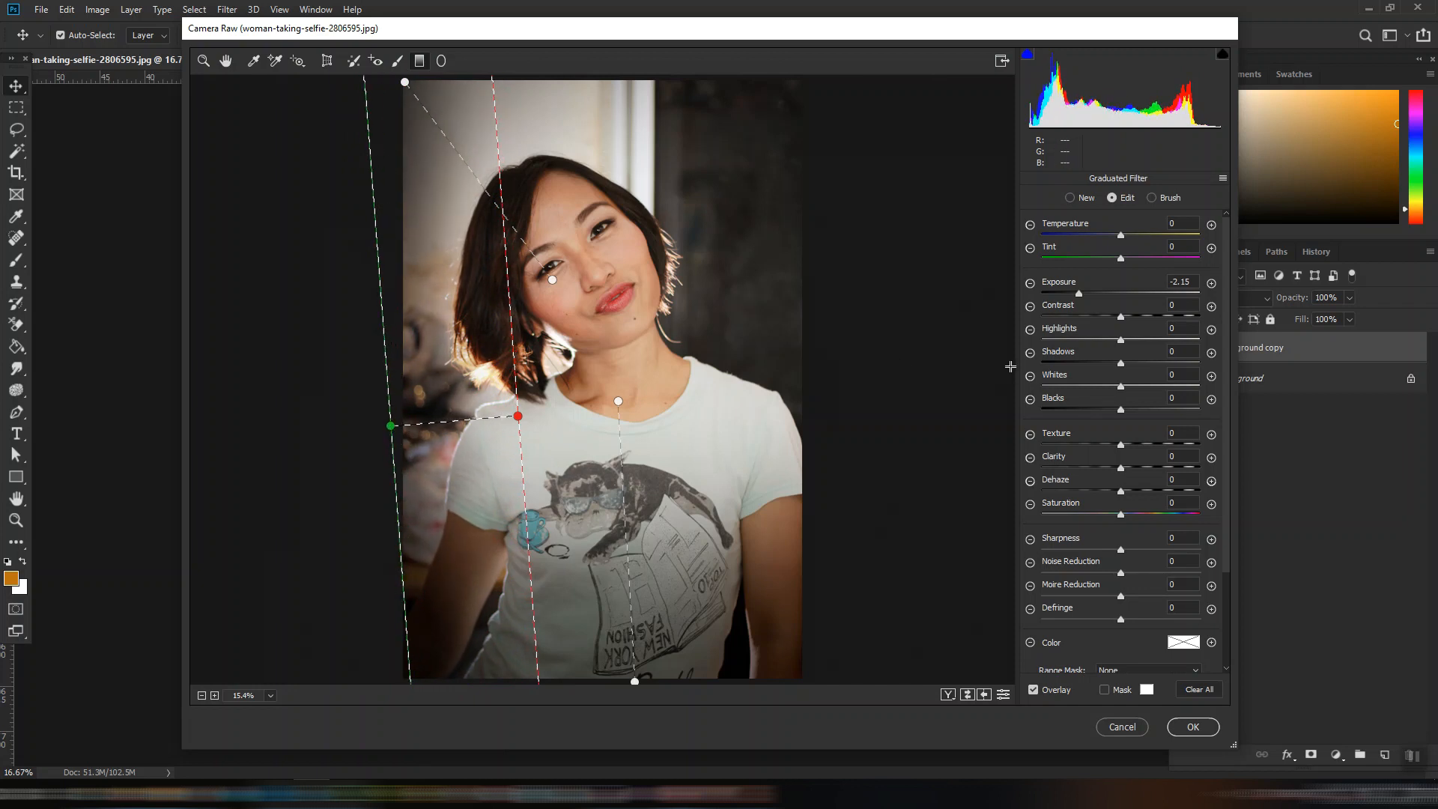
pyautogui.moveTo(1080, 294); pyautogui.dragTo(1086, 295)
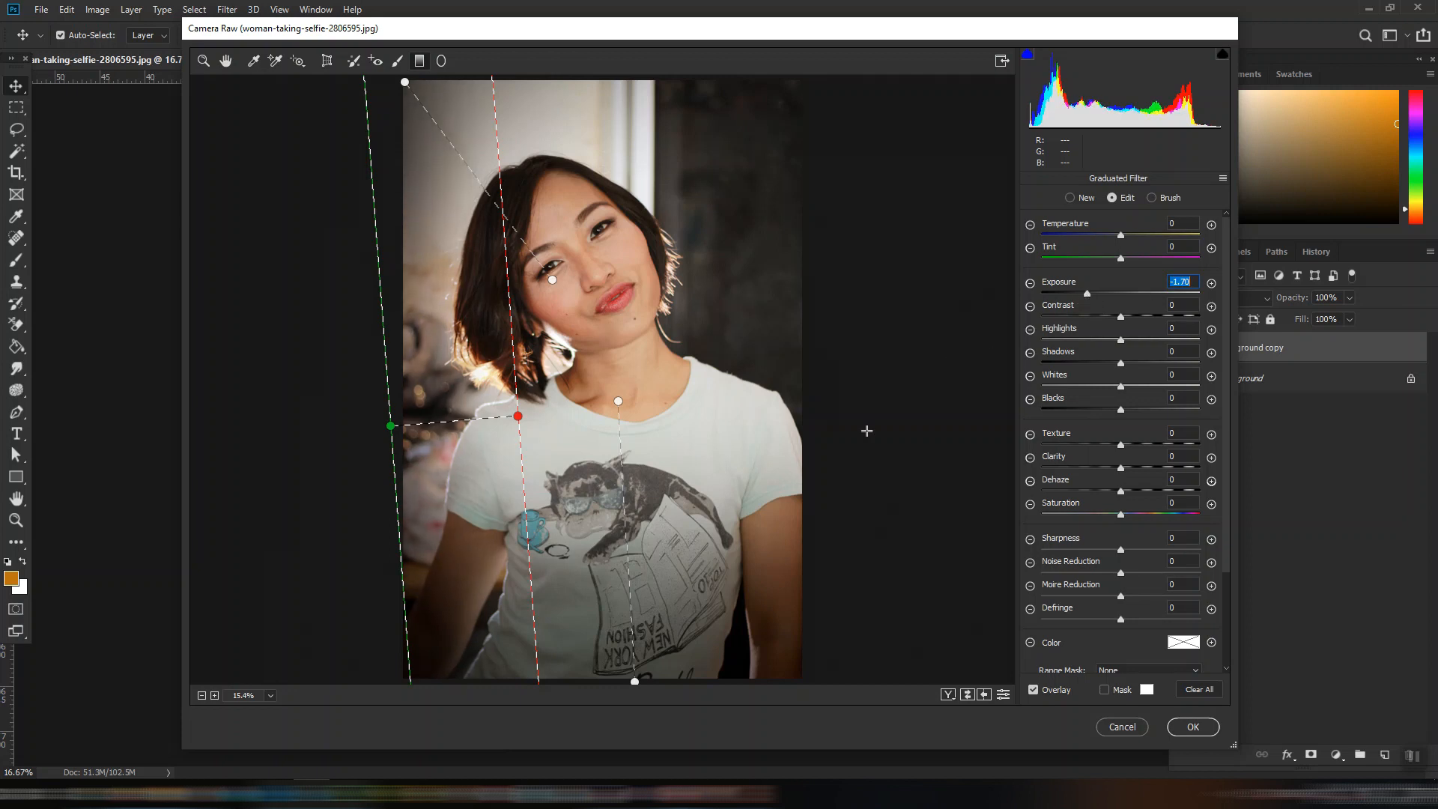
pyautogui.moveTo(810, 460); pyautogui.dragTo(716, 461)
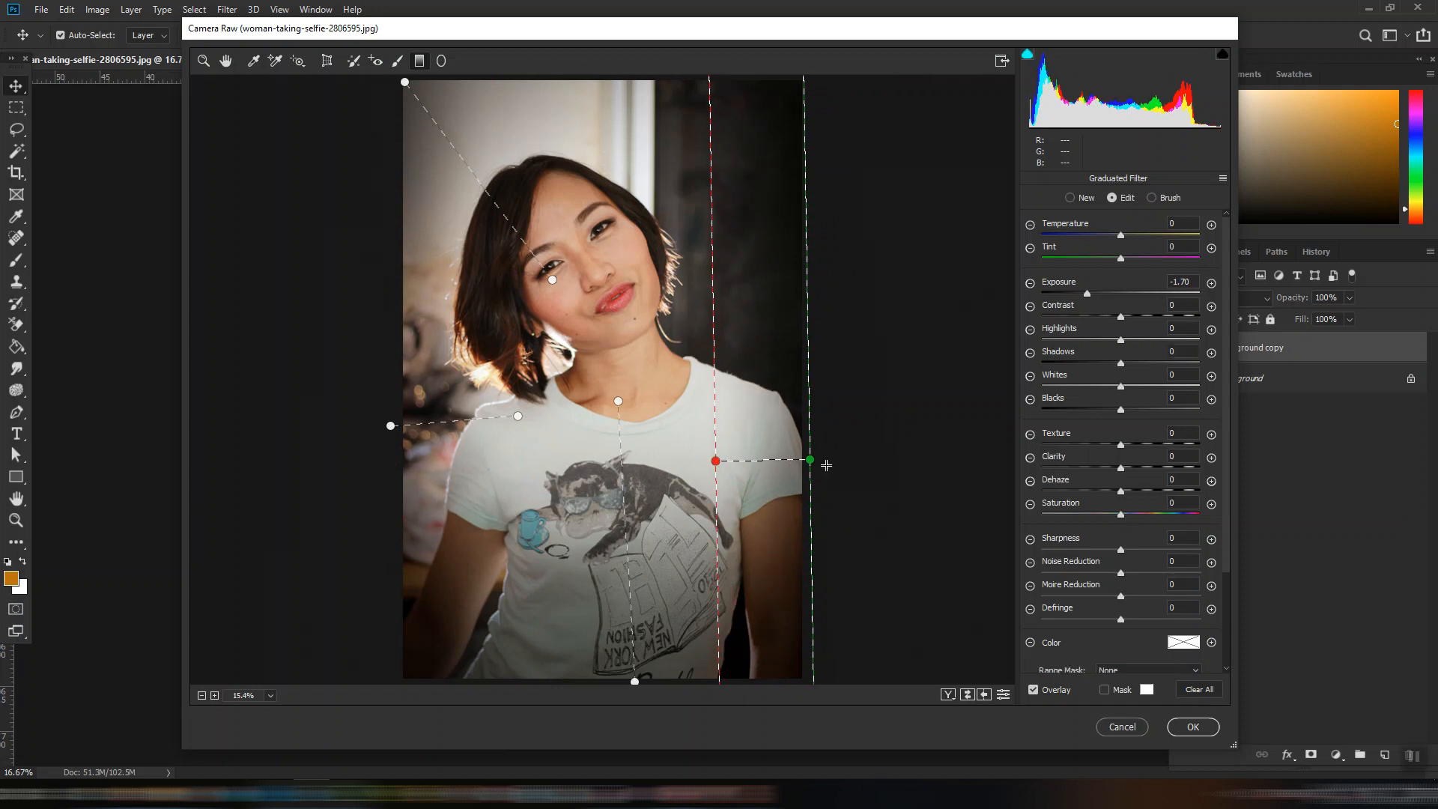
pyautogui.click(1181, 736)
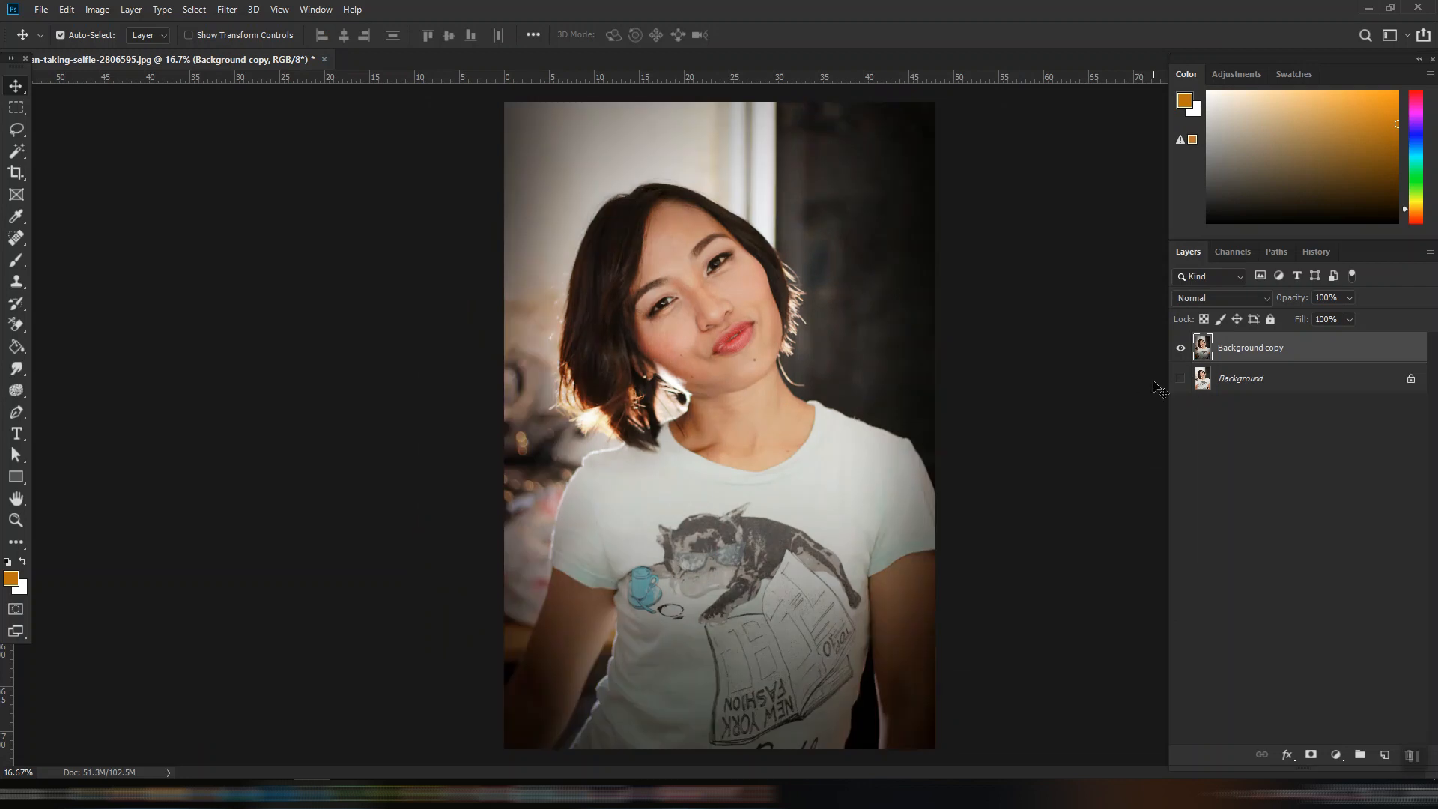
# Show the Background layer and compare the photo with and without the Background copy layer.
pyautogui.click(1181, 379)
pyautogui.click(1181, 349)
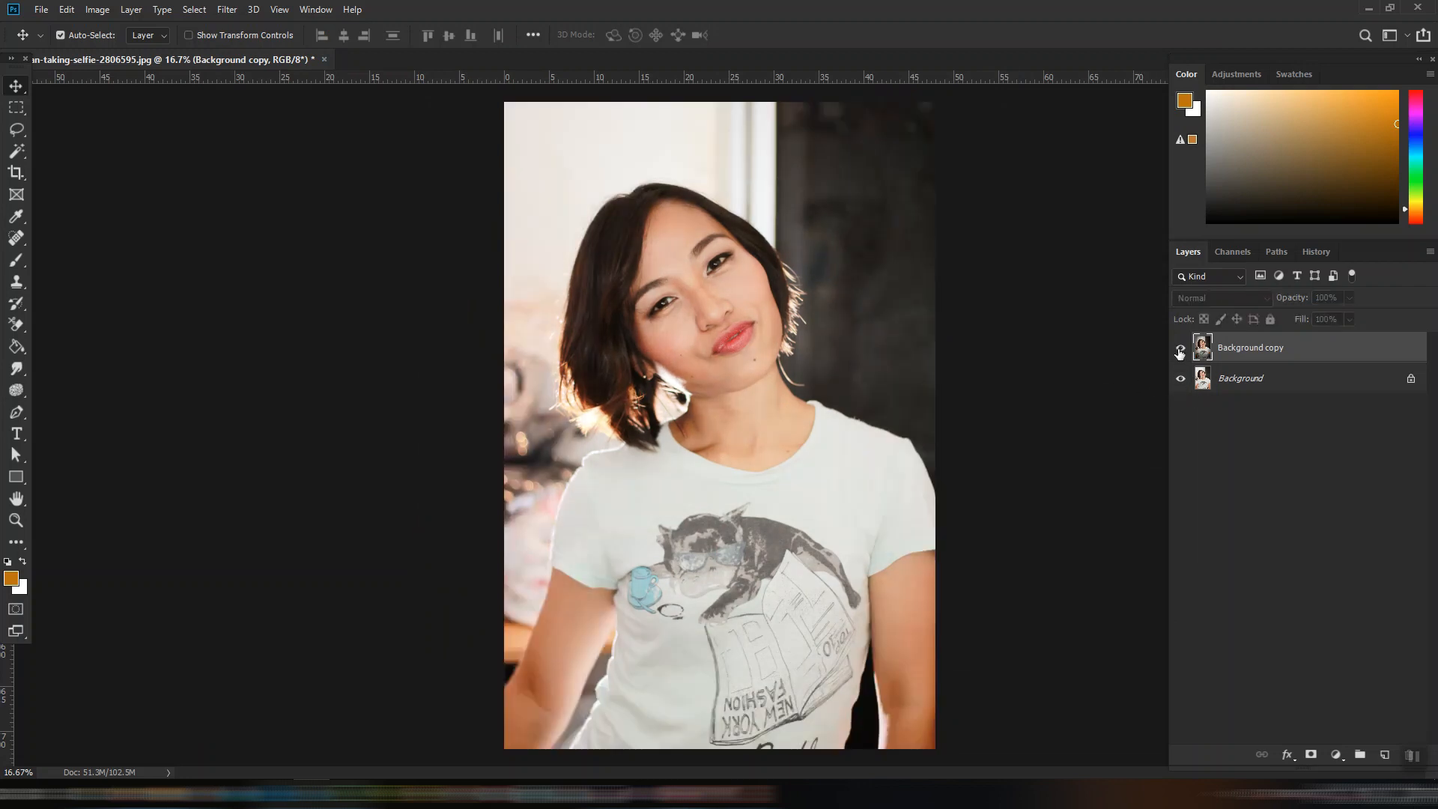
pyautogui.click(1181, 349)
pyautogui.click(1181, 350)
pyautogui.click(1181, 350)
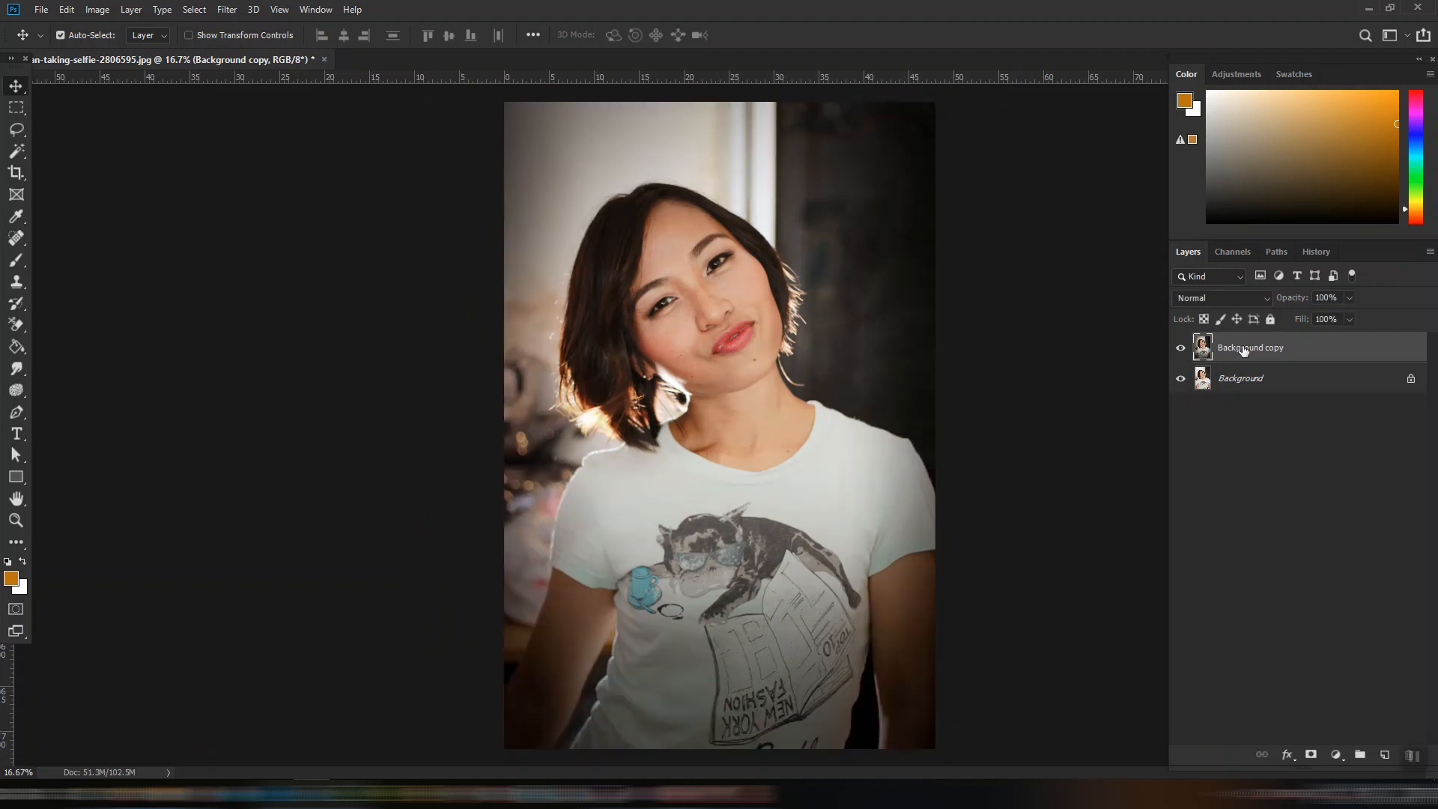
pyautogui.click(1337, 756)
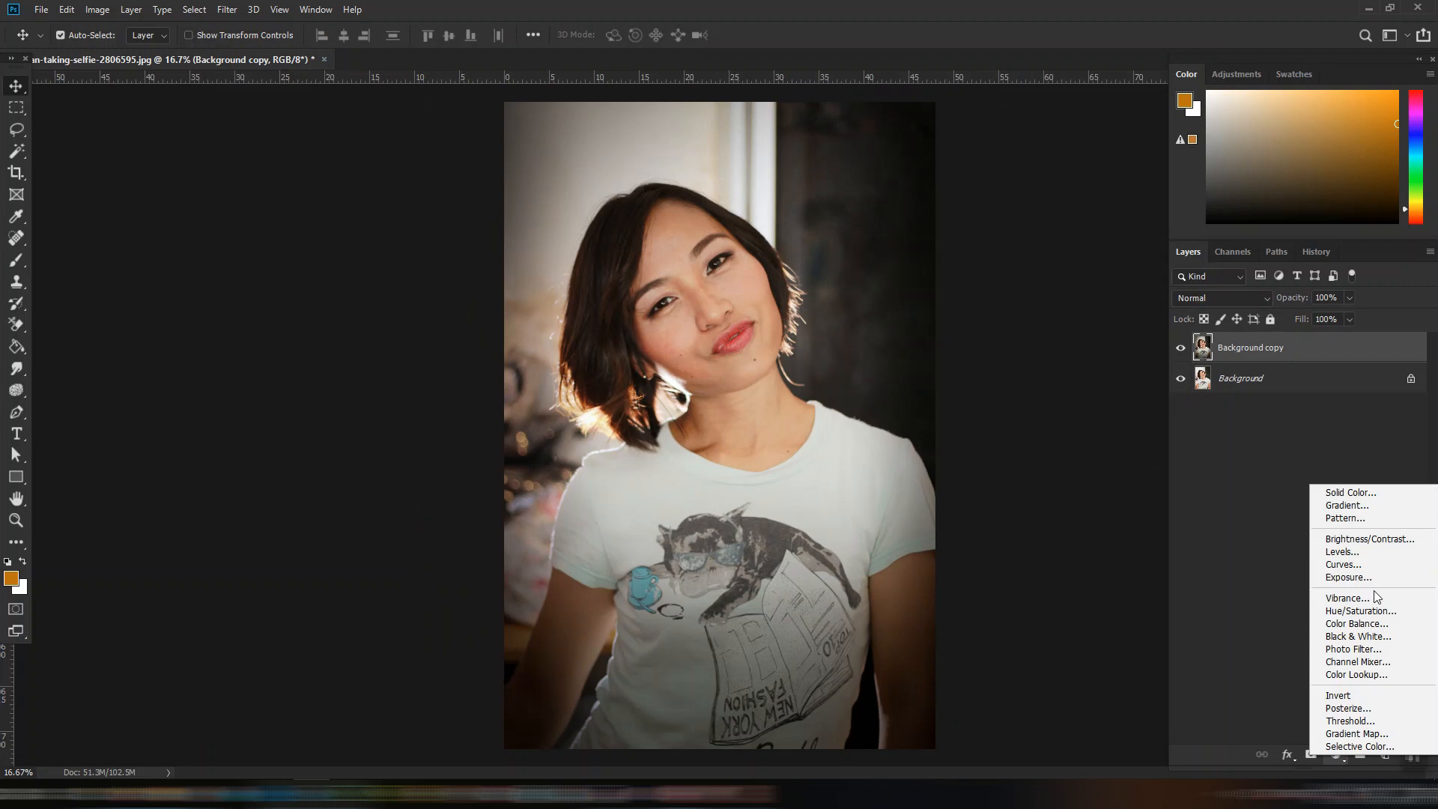
pyautogui.click(1397, 504)
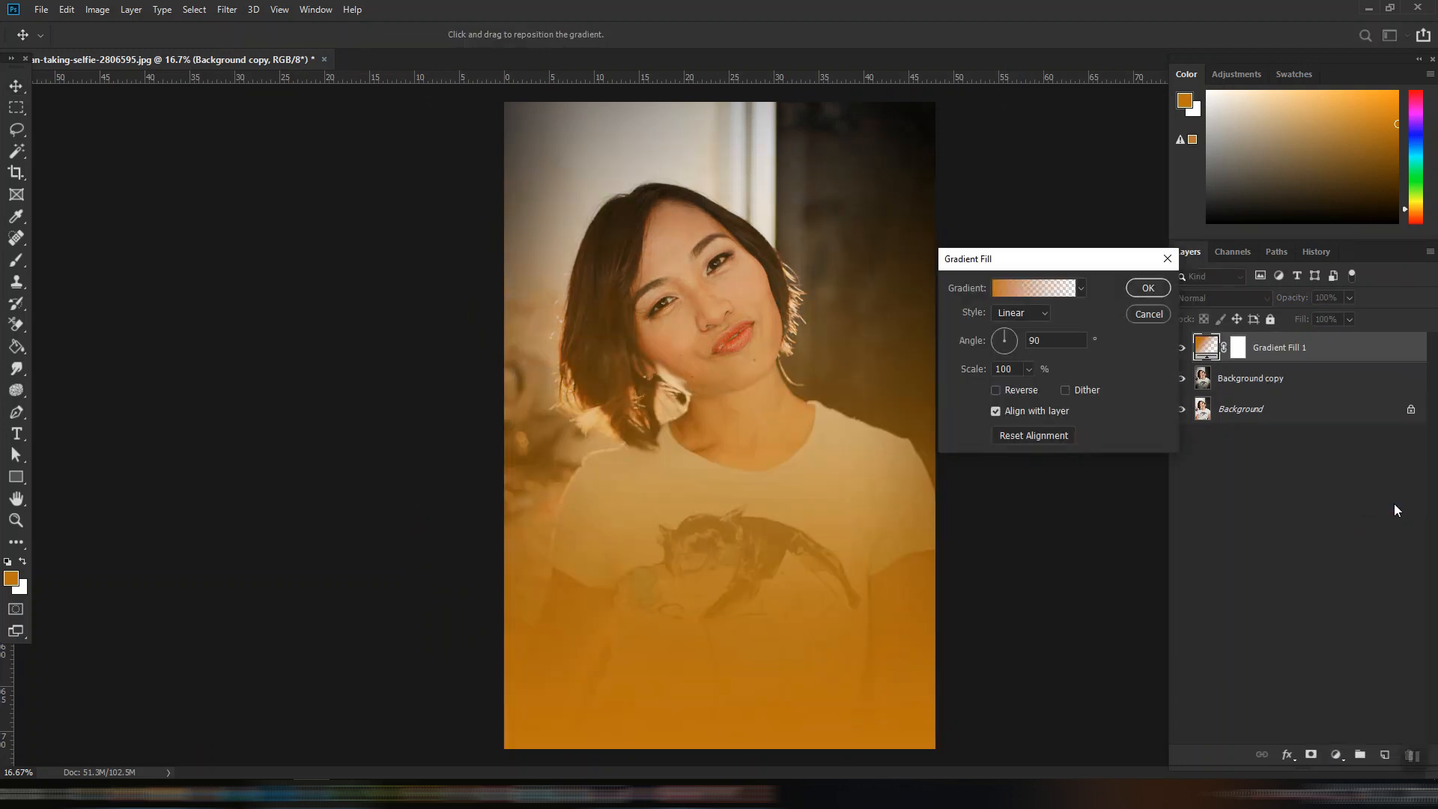
pyautogui.click(1168, 259)
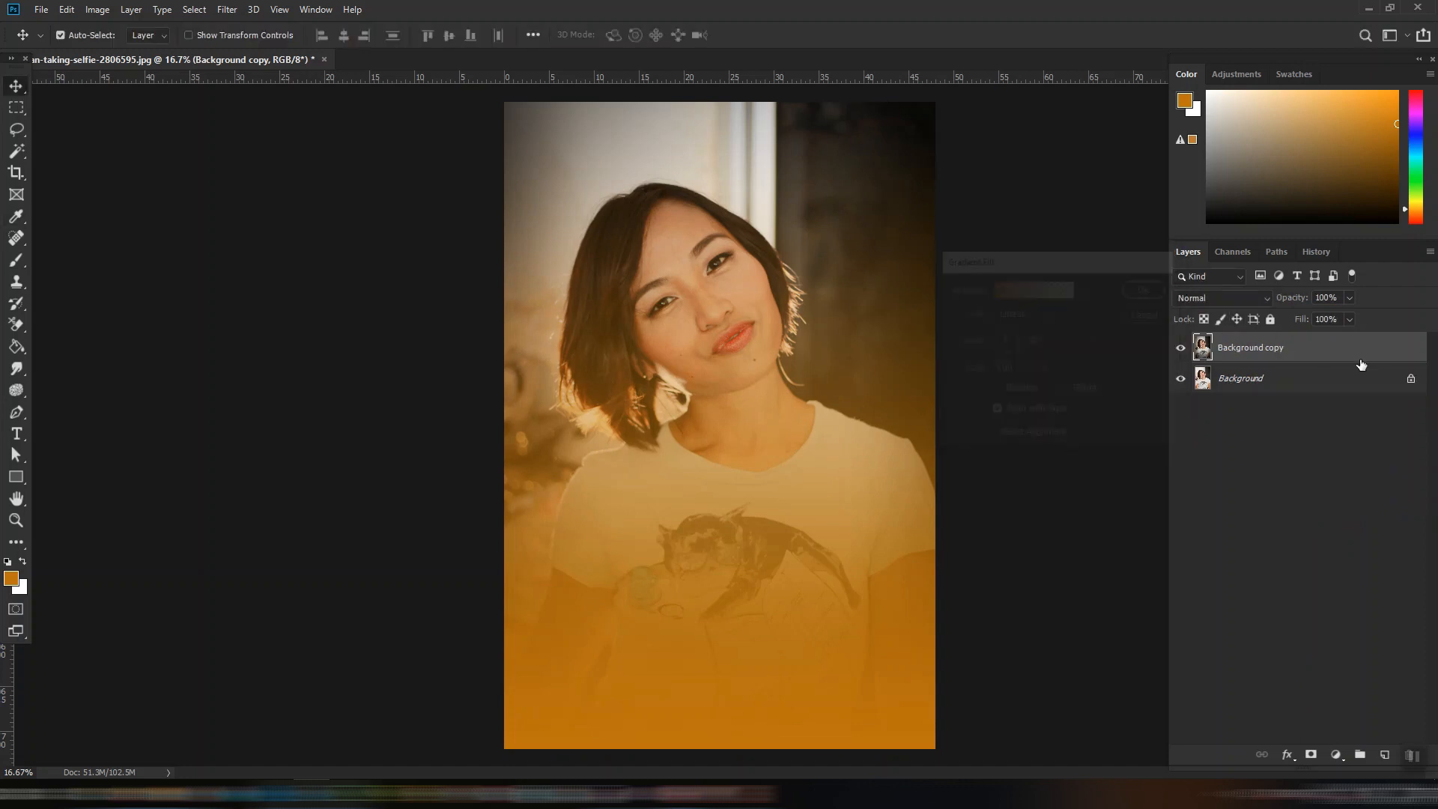
# Add a Gradient Map adjustment layer above Background copy using the Black, White preset.
pyautogui.click(1336, 757)
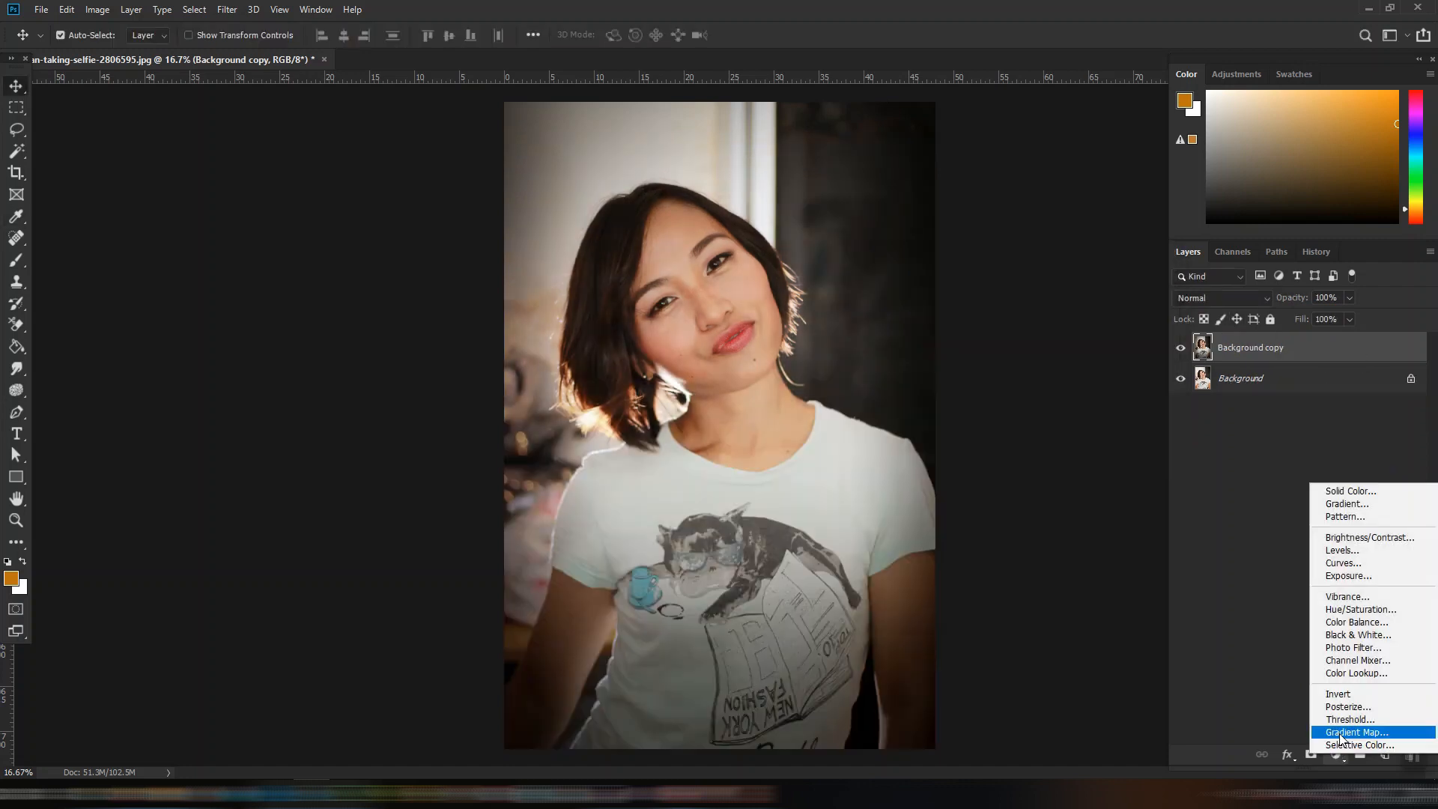
pyautogui.click(1342, 732)
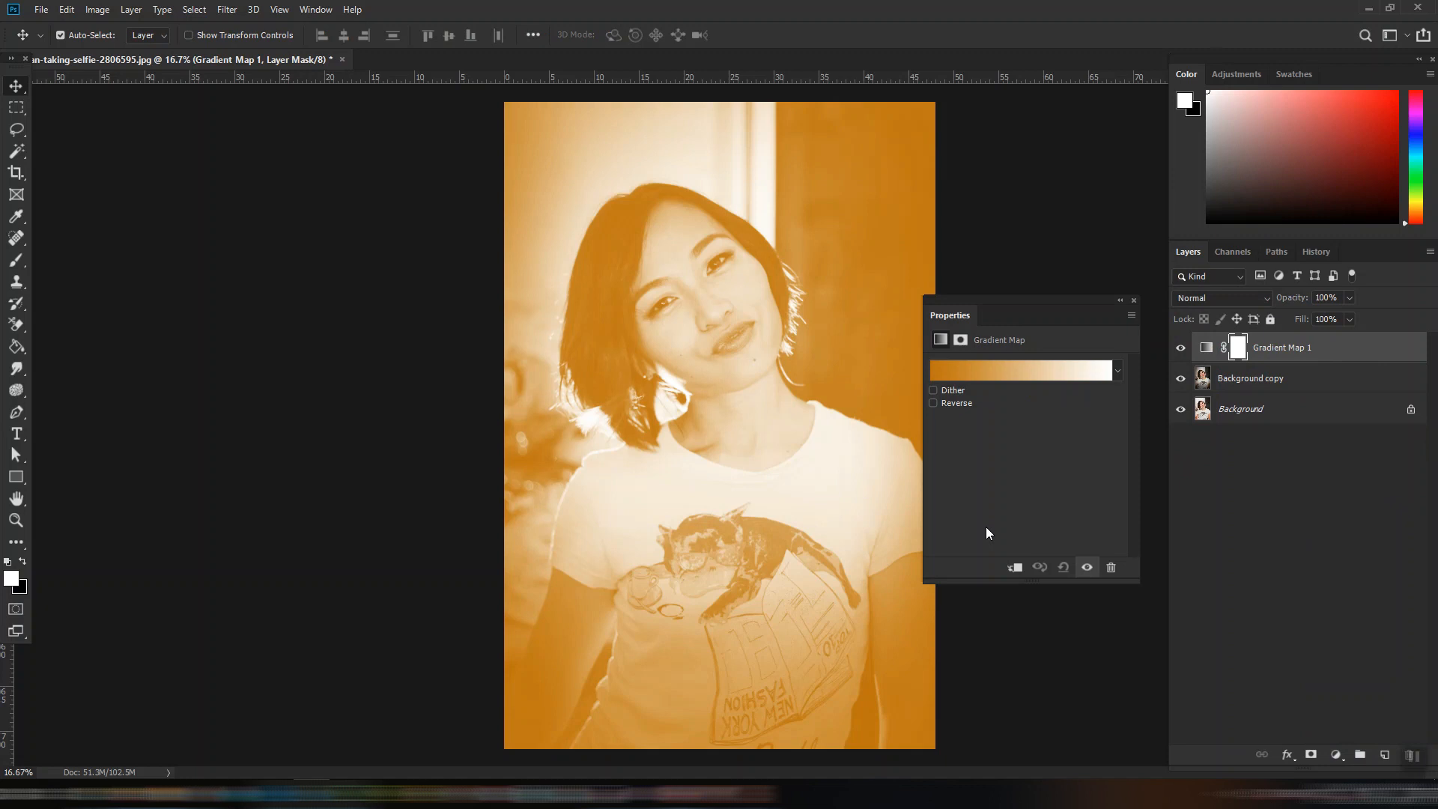
pyautogui.click(991, 371)
pyautogui.click(991, 194)
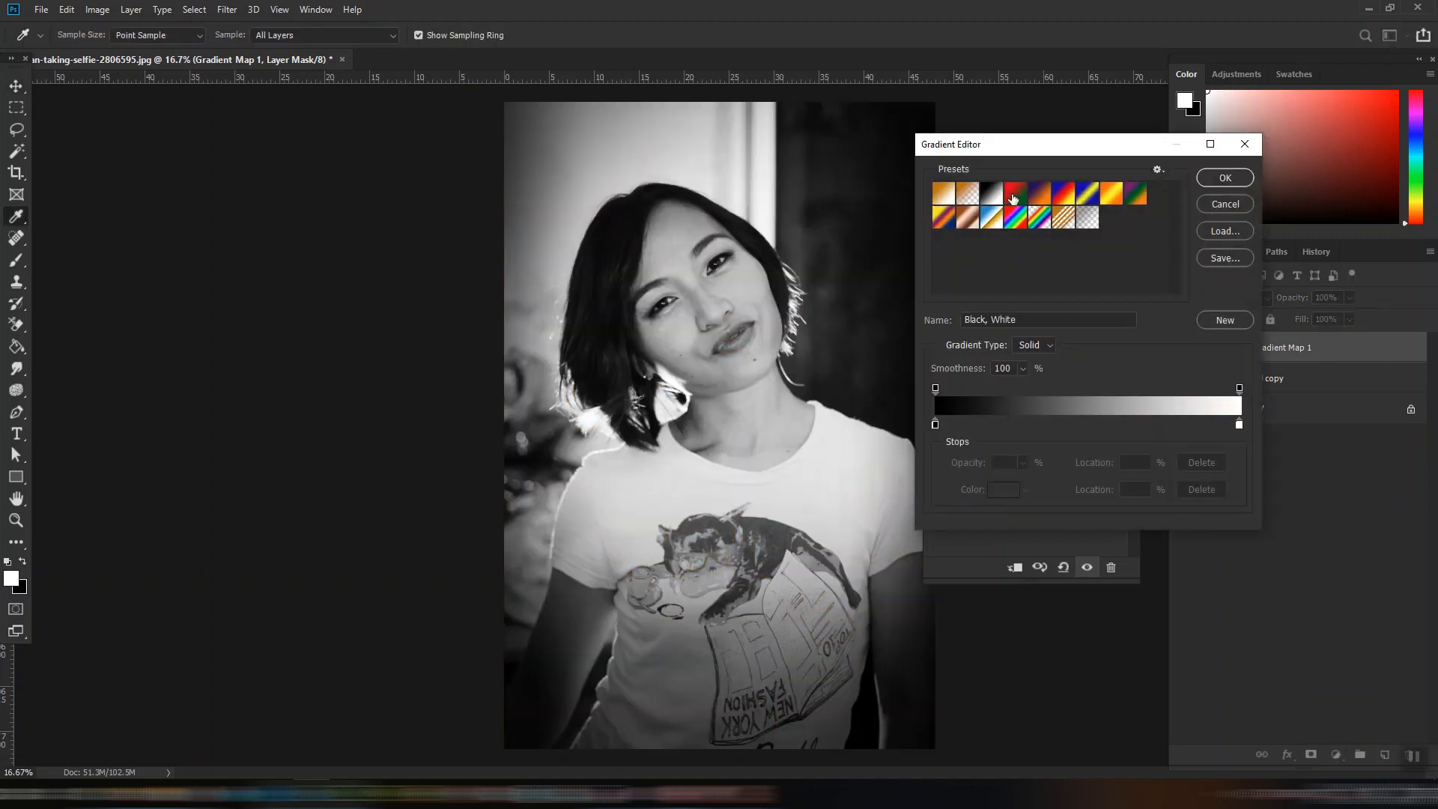
pyautogui.click(1246, 147)
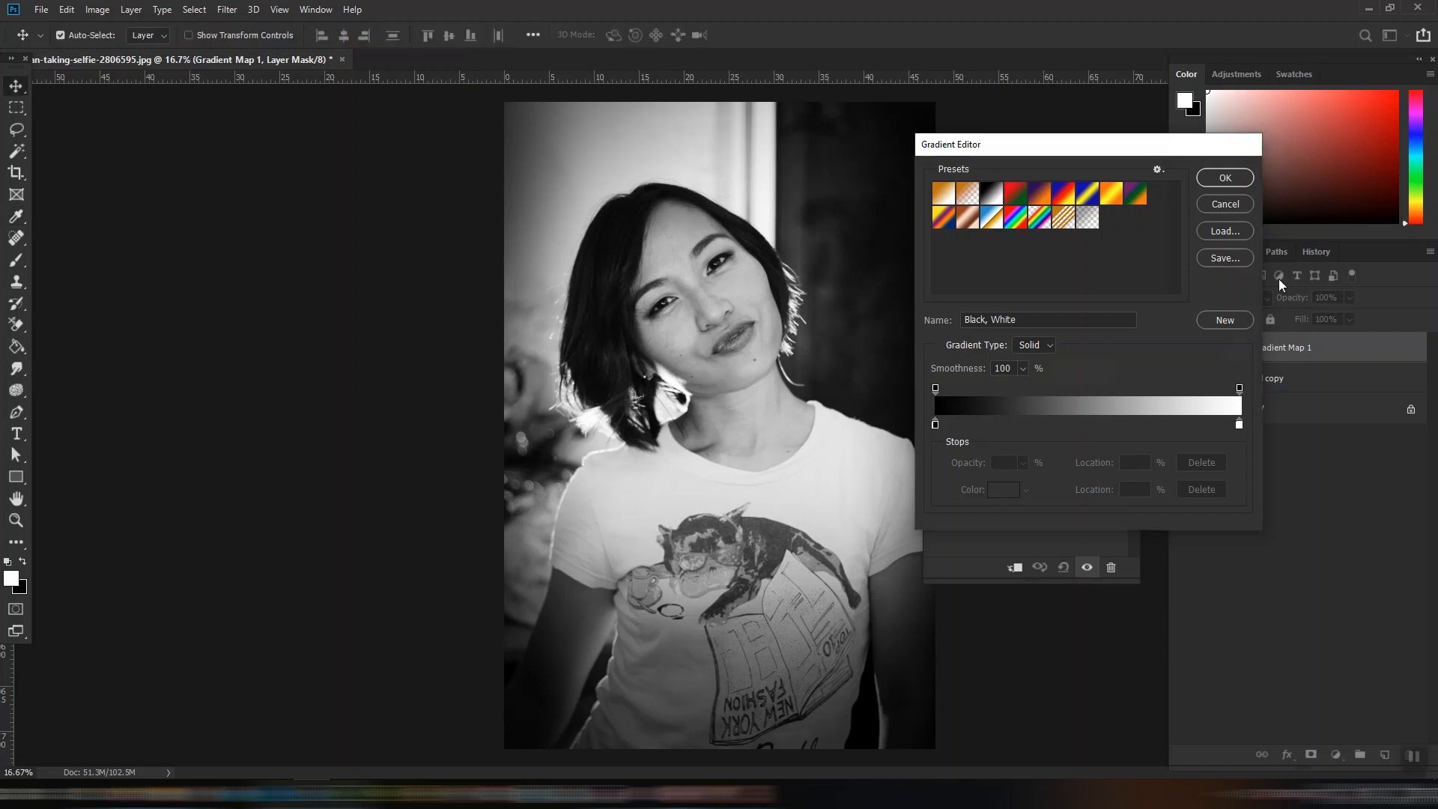
pyautogui.click(987, 364)
pyautogui.click(994, 201)
pyautogui.click(1214, 182)
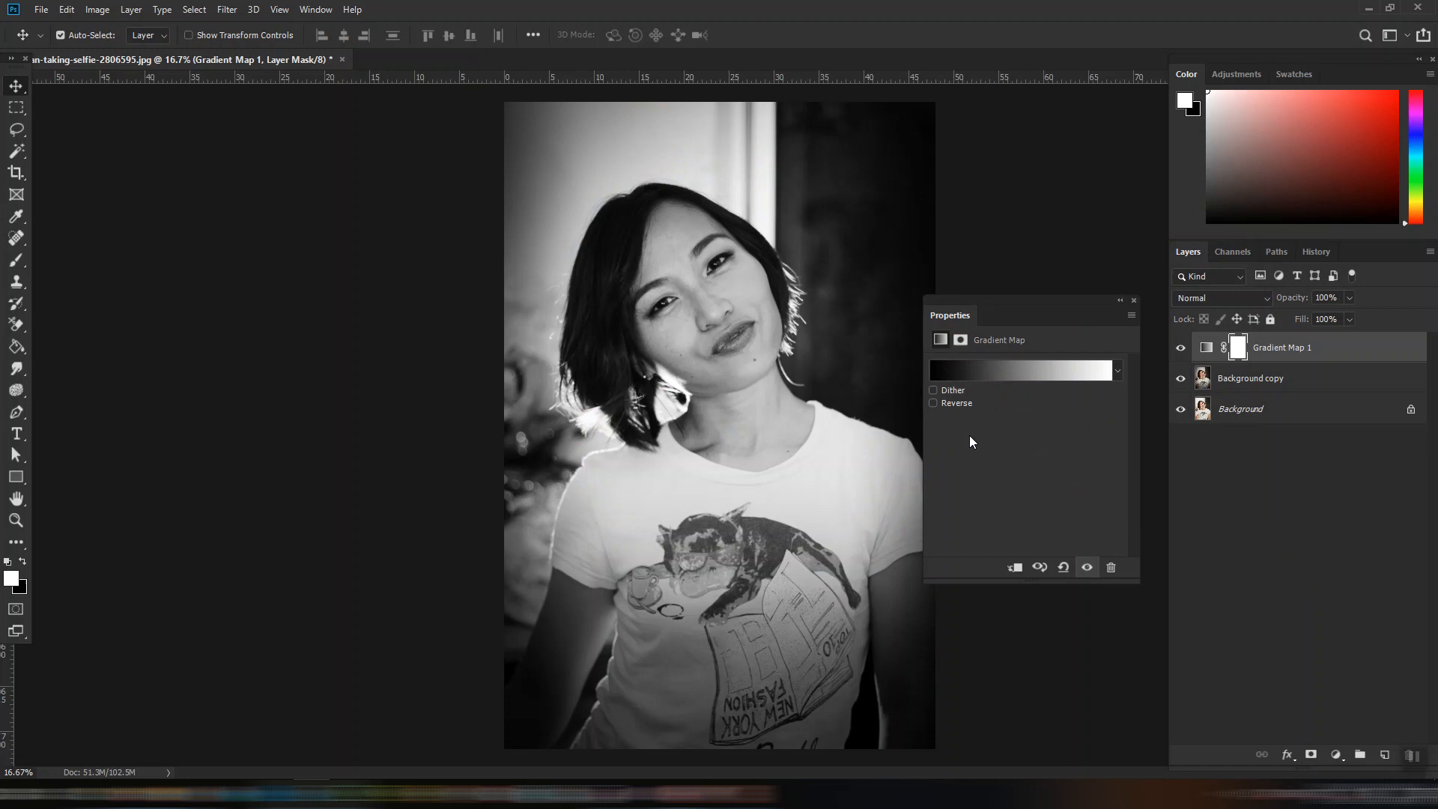
pyautogui.click(1135, 300)
# Set the Gradient Map 1 layer's blend mode to Soft Light and lower its opacity to 60%.
pyautogui.click(1221, 297)
pyautogui.click(1219, 517)
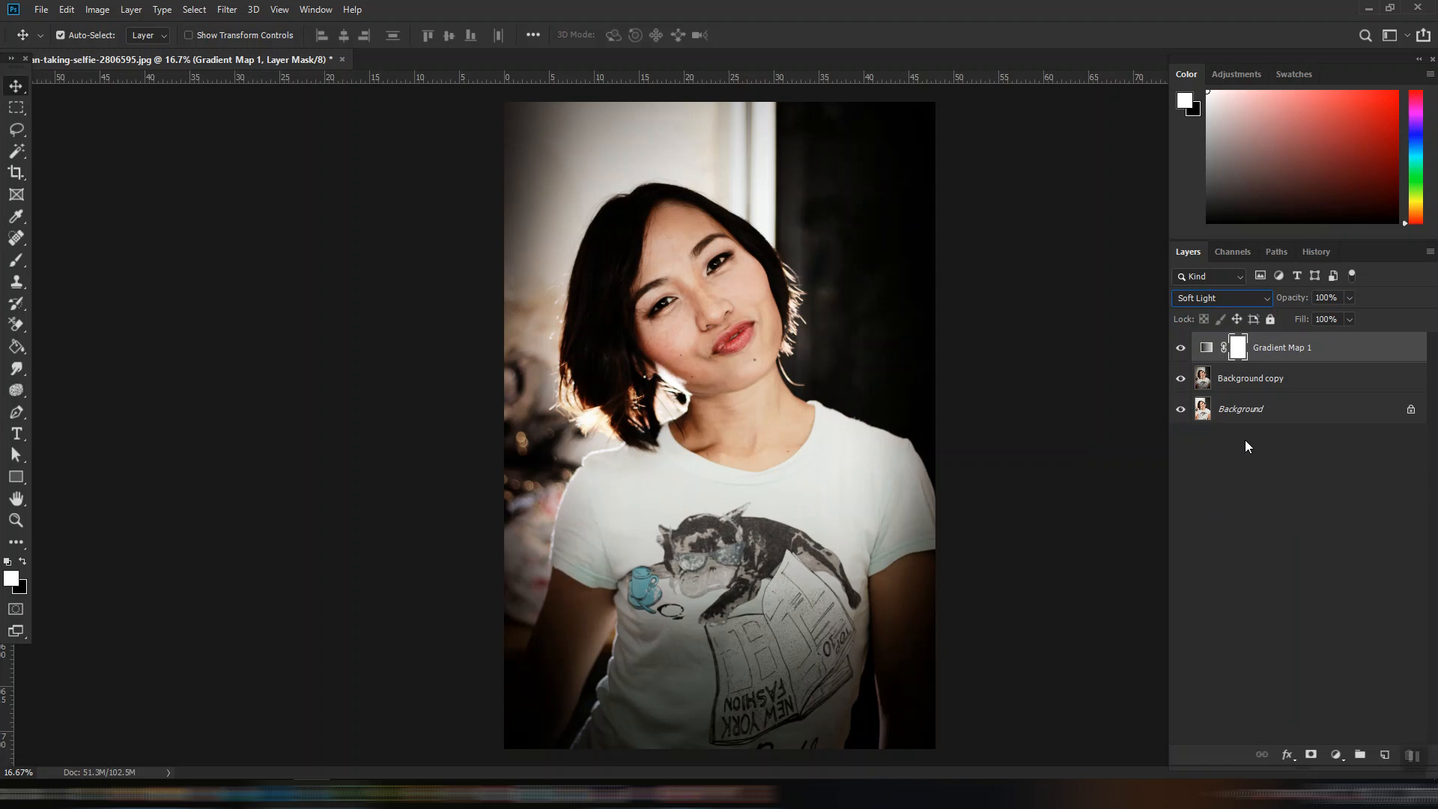
pyautogui.click(1346, 299)
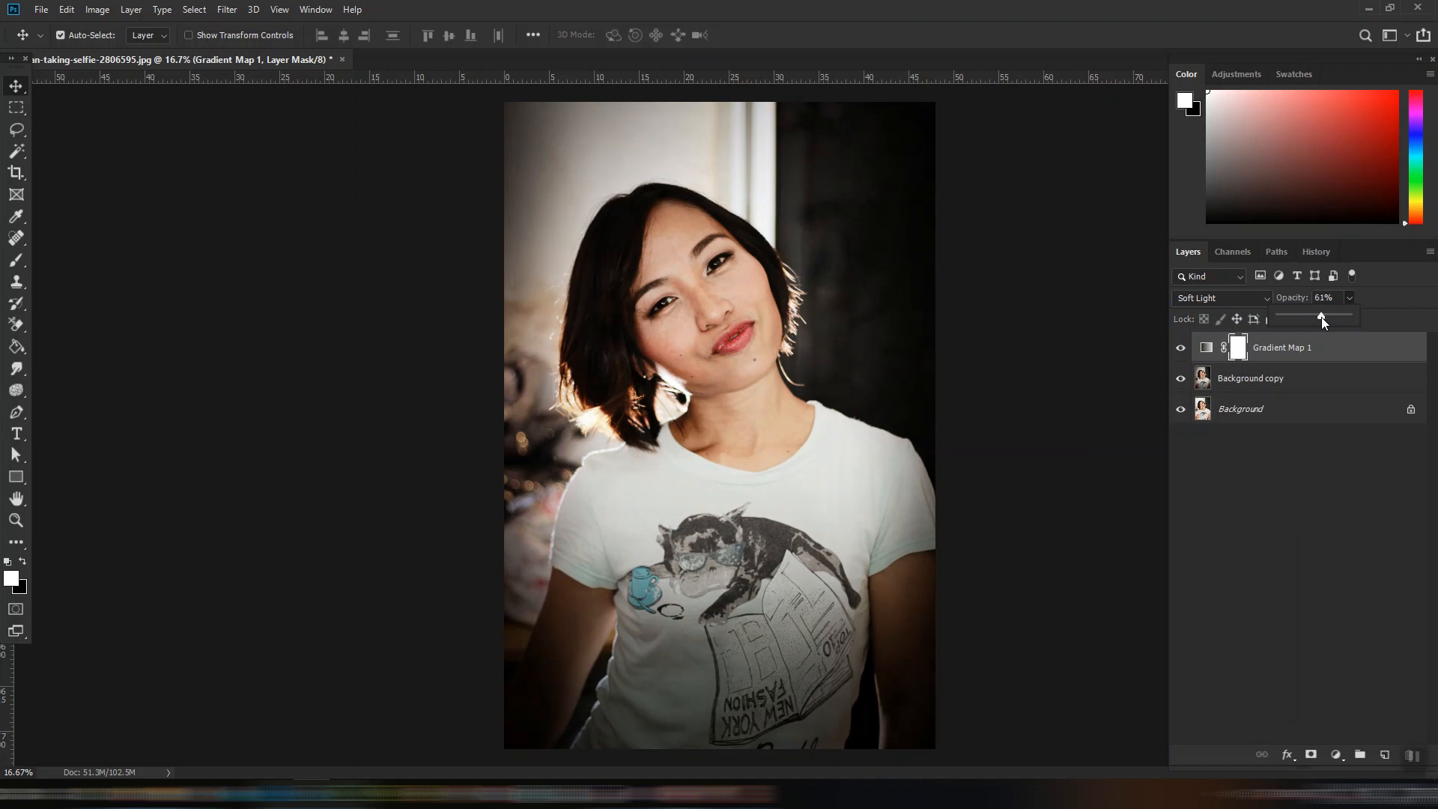
pyautogui.click(1359, 557)
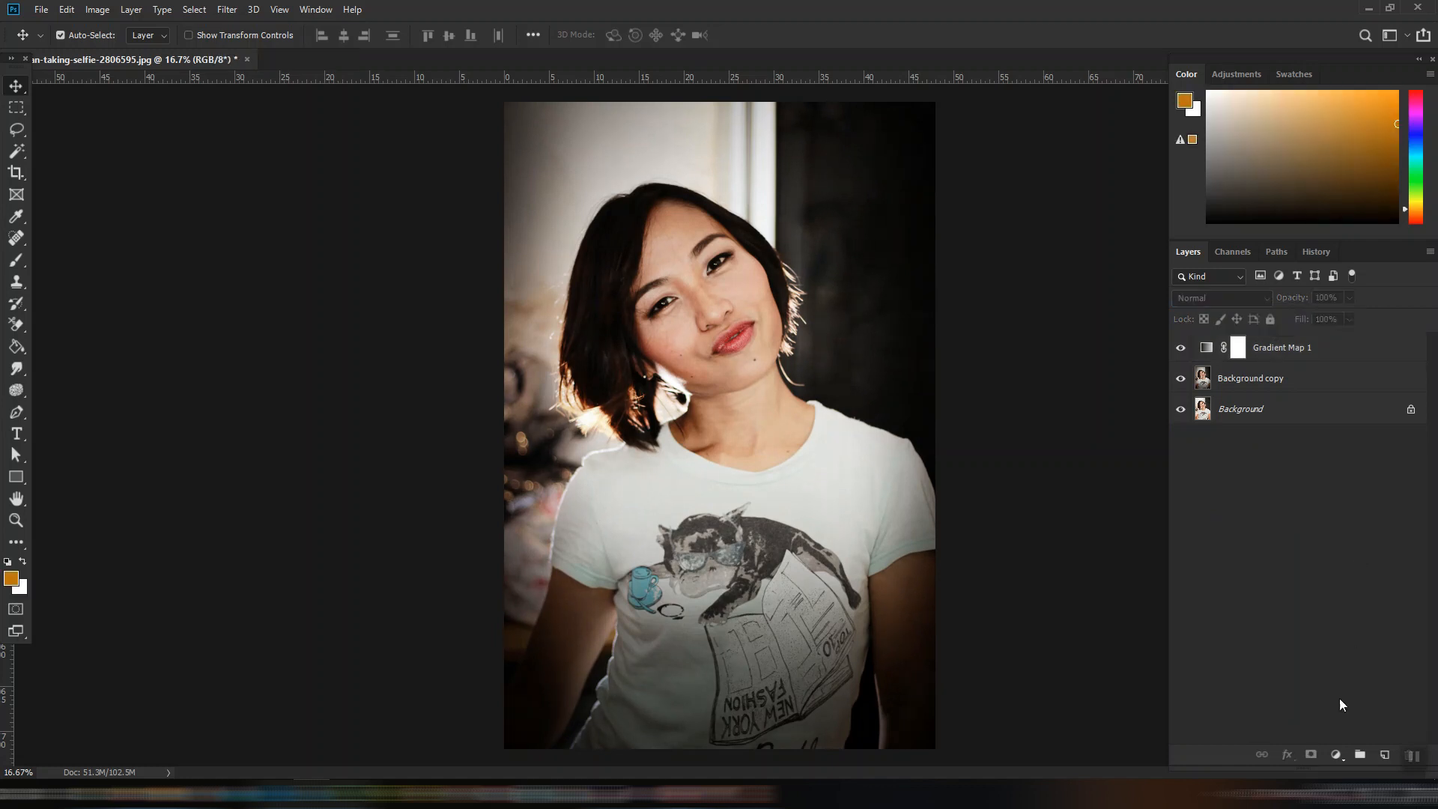
# Add a second Gradient Map adjustment layer above Gradient Map 1 and give it the Black, White preset.
pyautogui.click(1341, 357)
pyautogui.click(1338, 756)
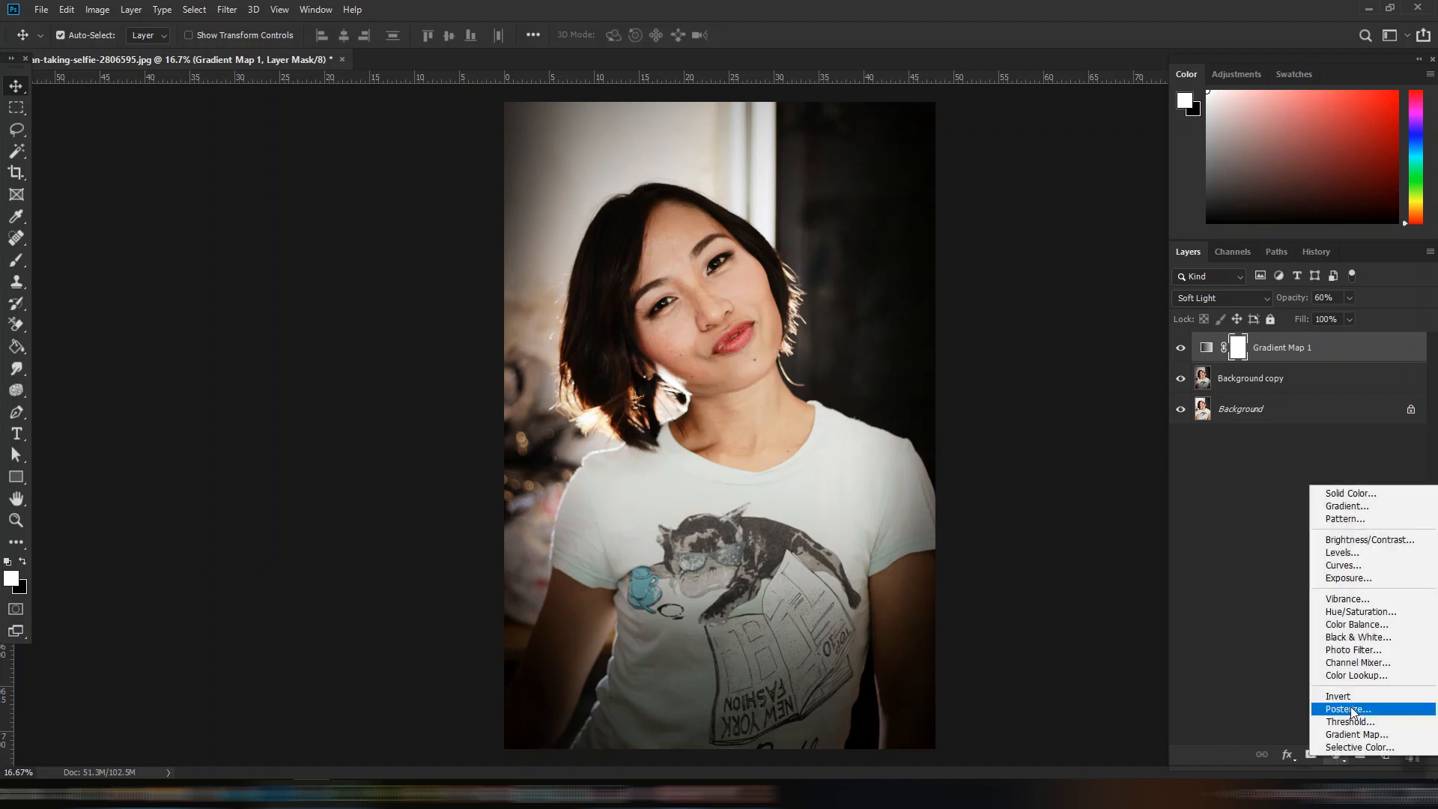
pyautogui.click(1354, 736)
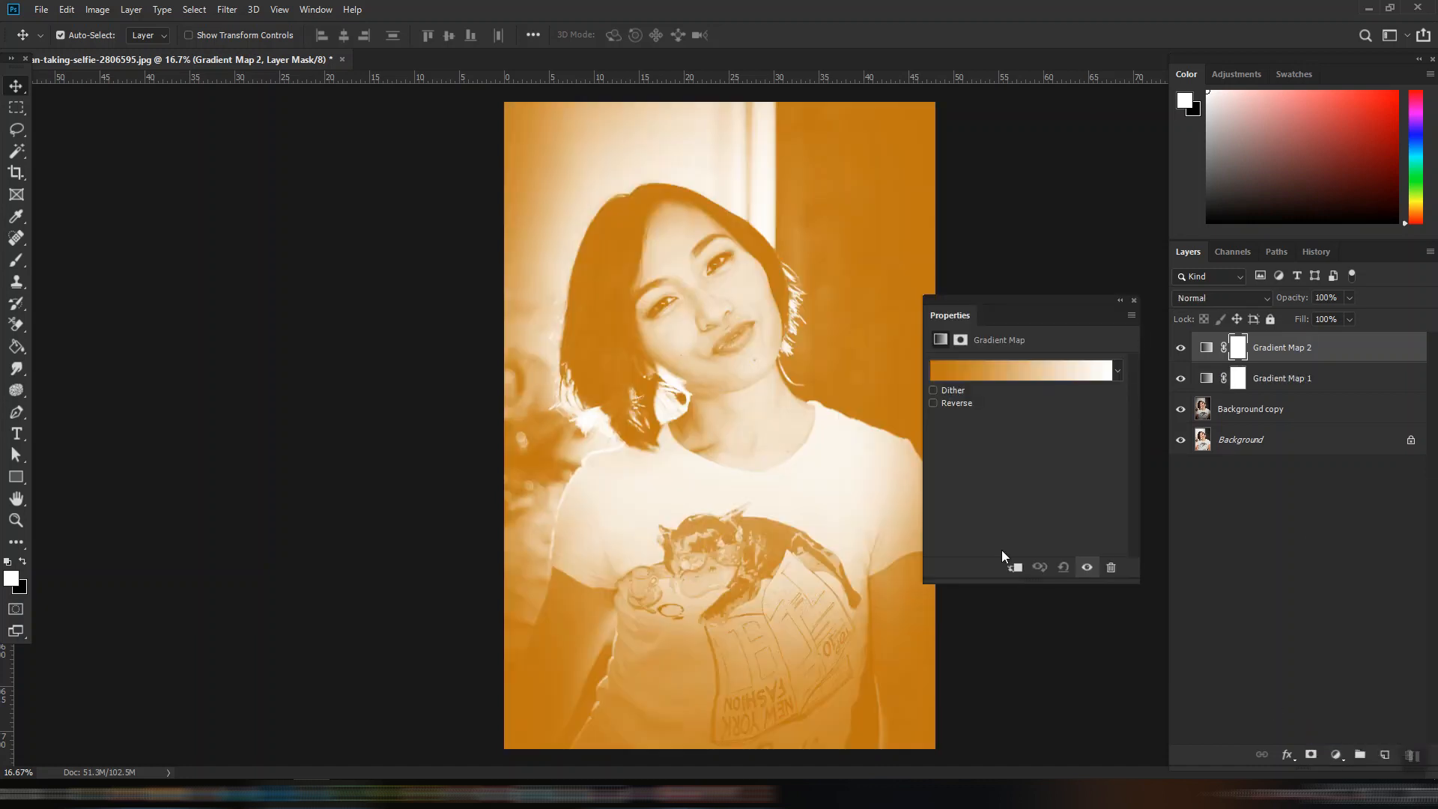
pyautogui.click(982, 370)
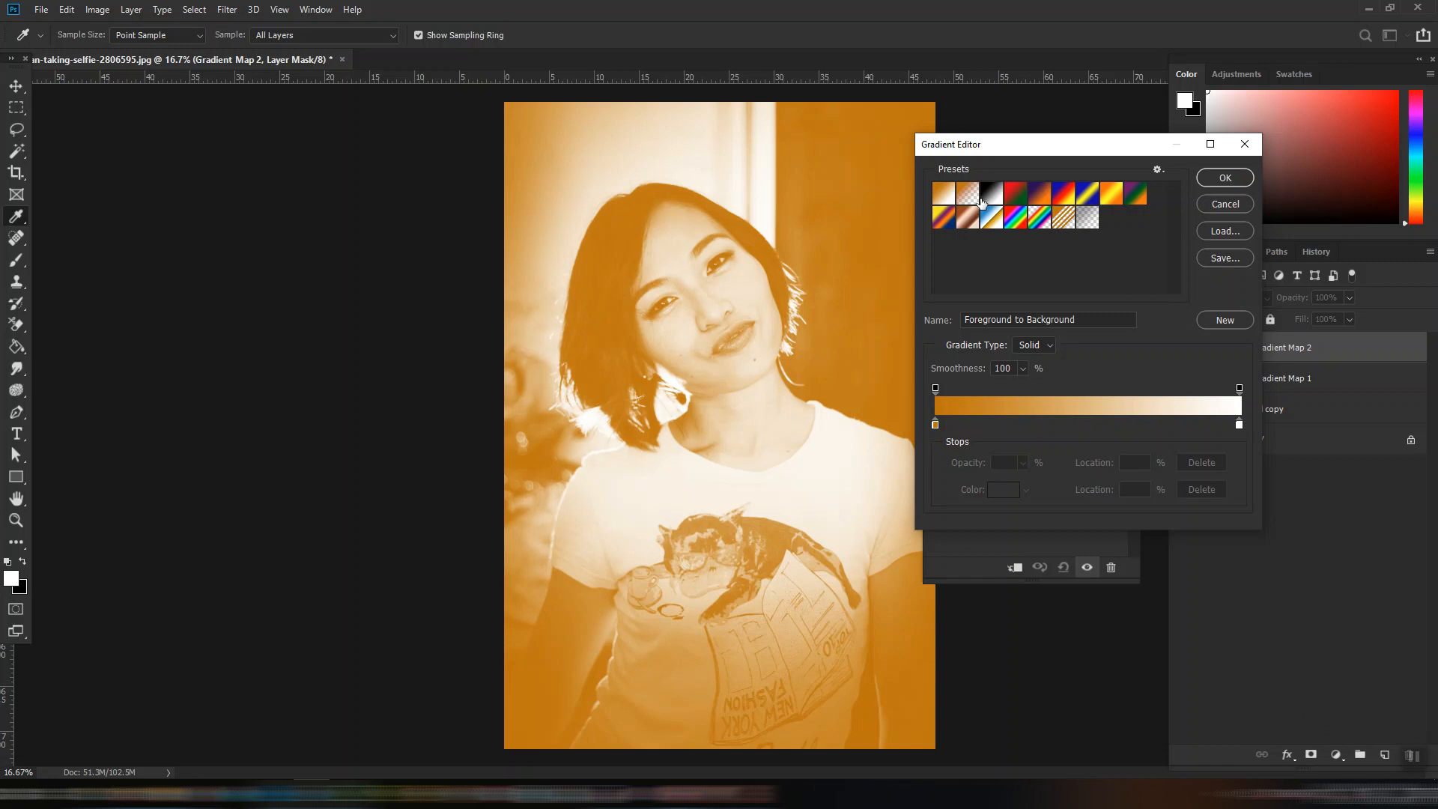
pyautogui.click(990, 194)
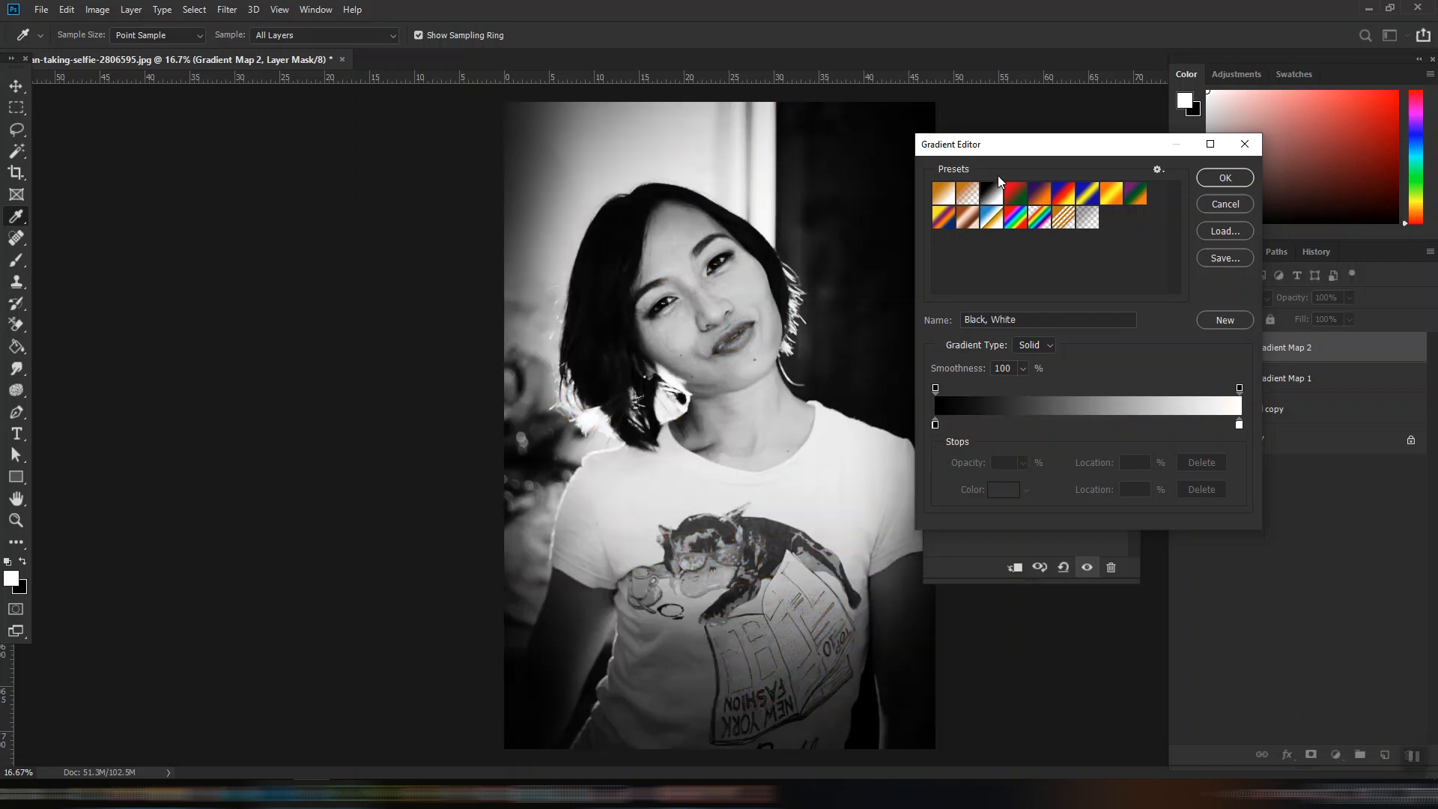
pyautogui.click(968, 194)
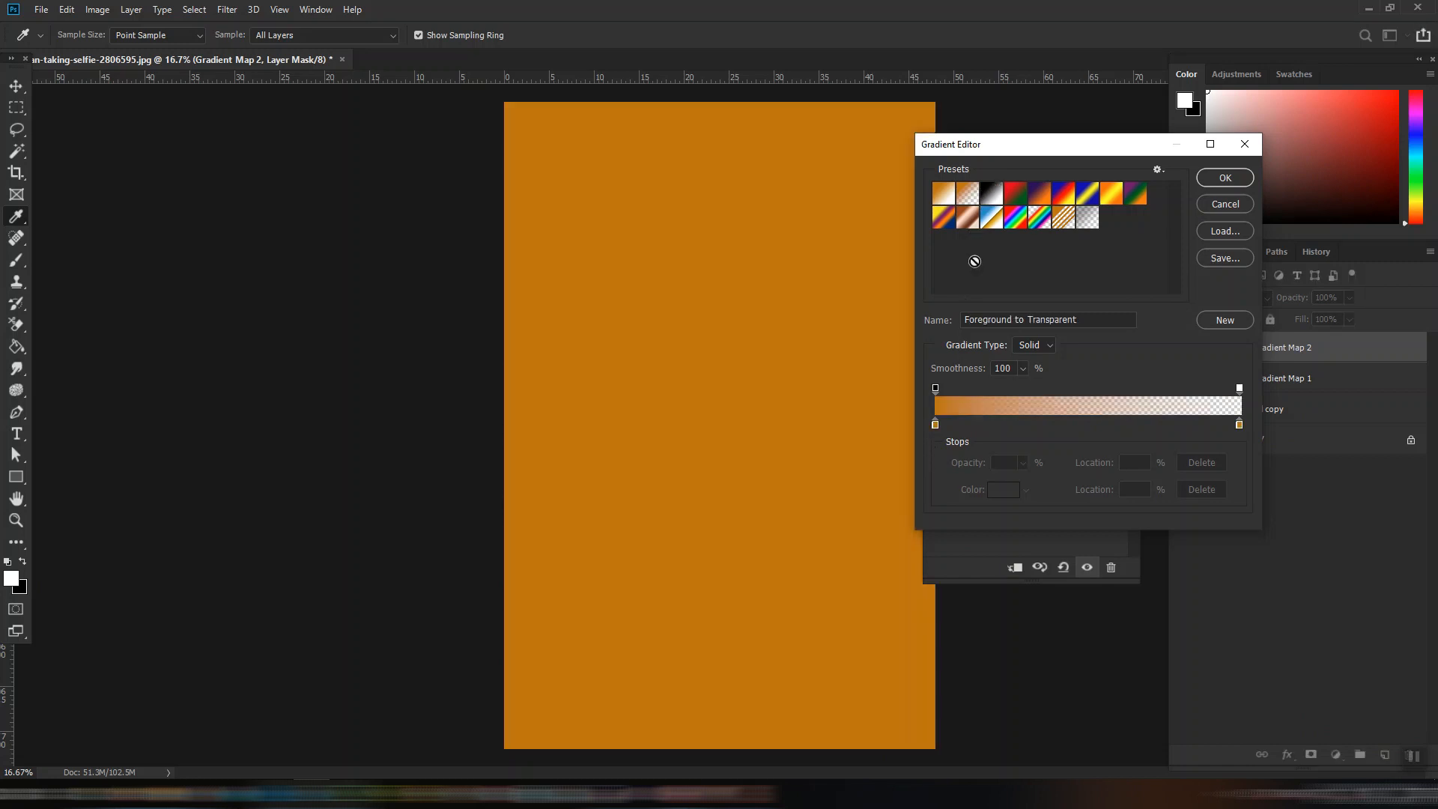
pyautogui.click(991, 196)
# Change the new gradient map's black colour stop to a dark saturated blue with hue 240°.
pyautogui.click(935, 425)
pyautogui.click(1001, 490)
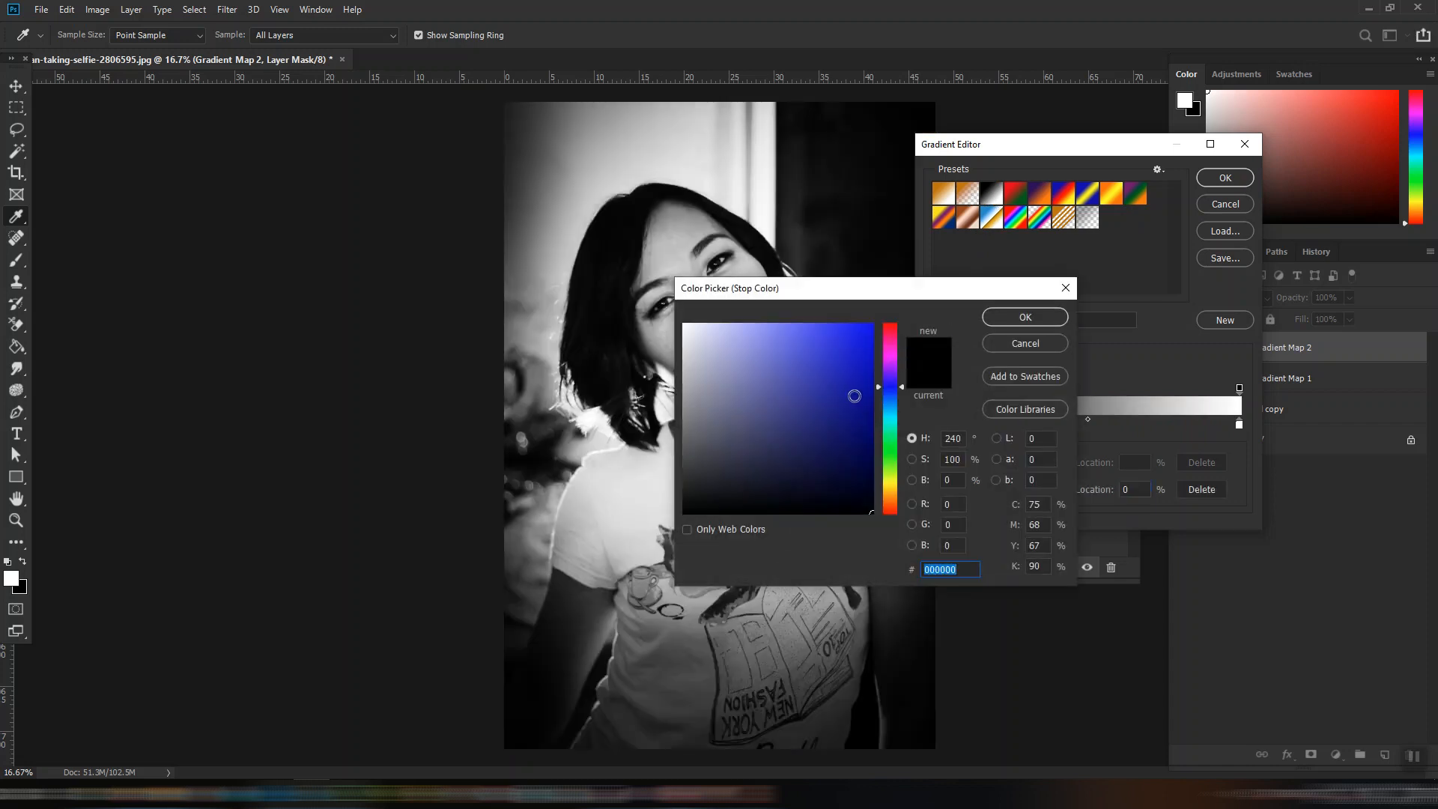
pyautogui.click(854, 396)
pyautogui.click(1028, 319)
# Change the gradient's white colour stop to the orange PANTONE 144 C from the PANTONE+ Solid Coated library and accept the gradient.
pyautogui.click(1240, 425)
pyautogui.click(1002, 491)
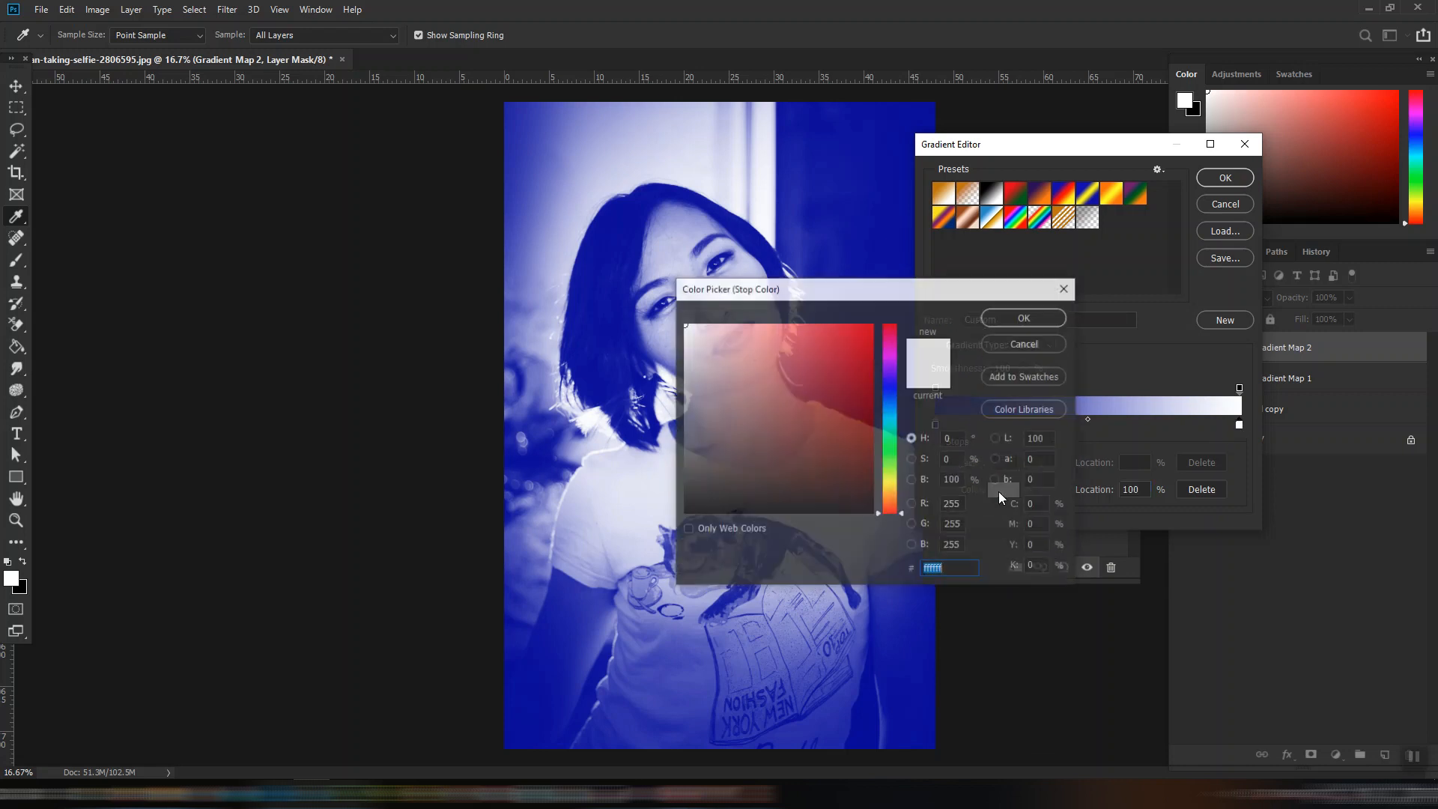
pyautogui.click(887, 492)
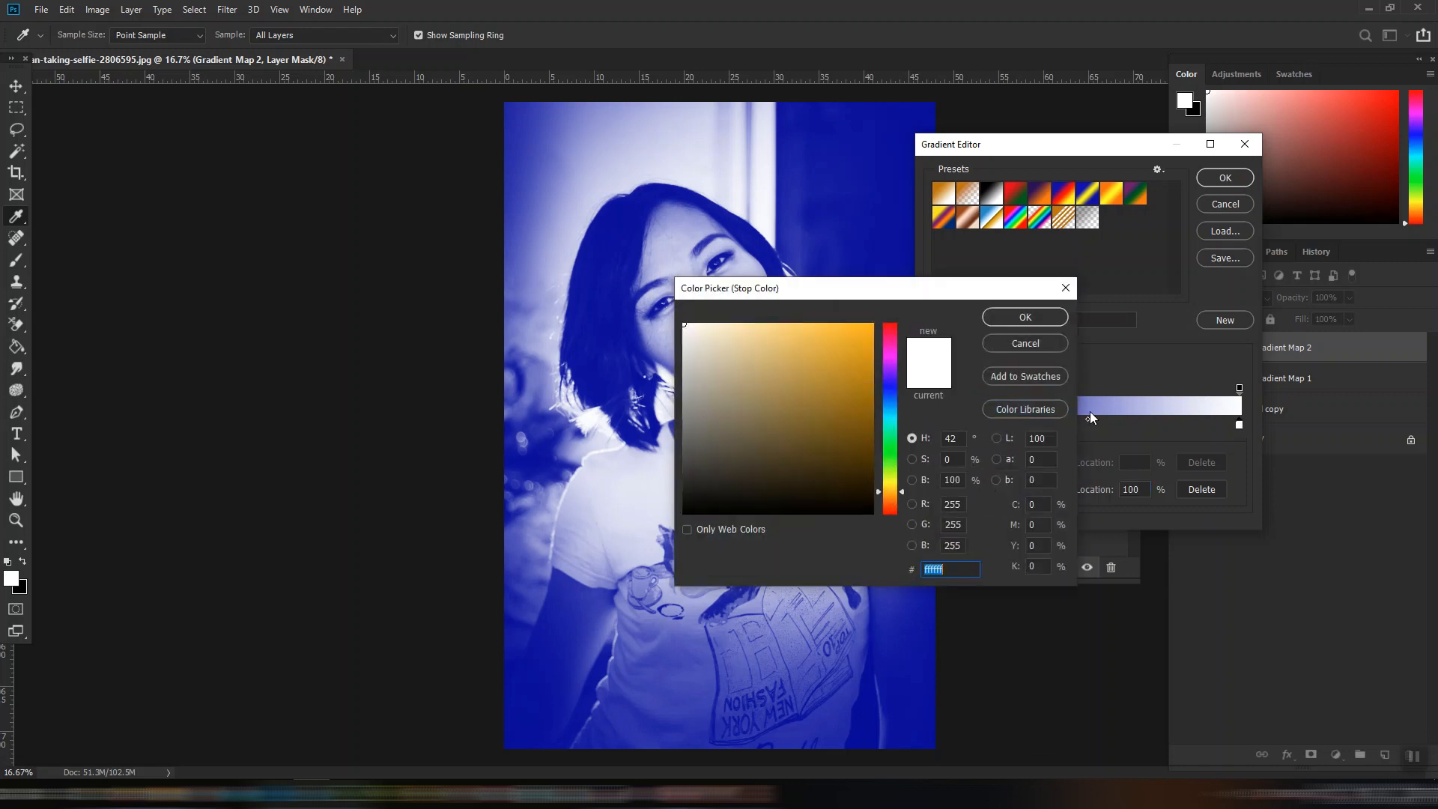
pyautogui.click(1029, 405)
pyautogui.click(862, 355)
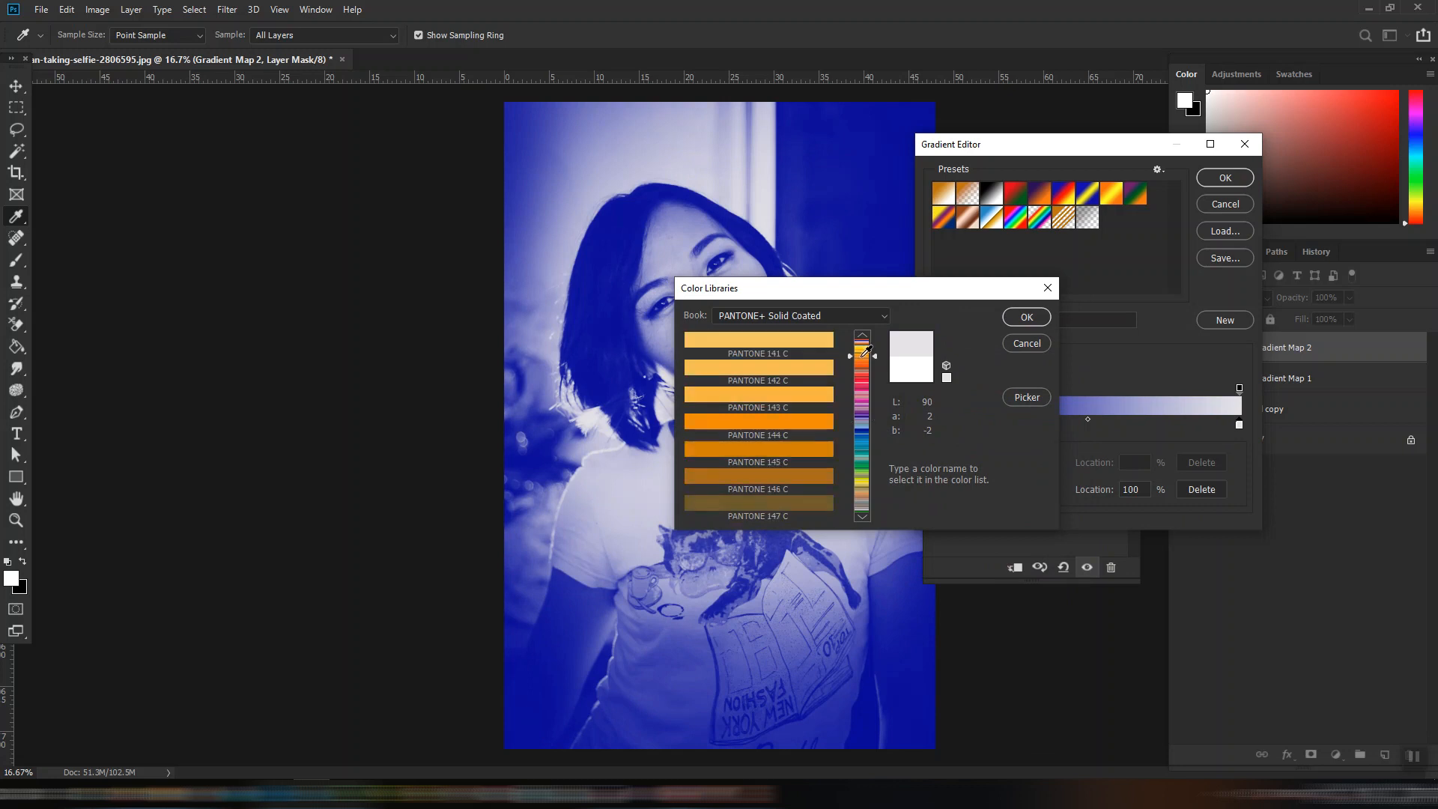
pyautogui.click(826, 421)
pyautogui.click(1027, 317)
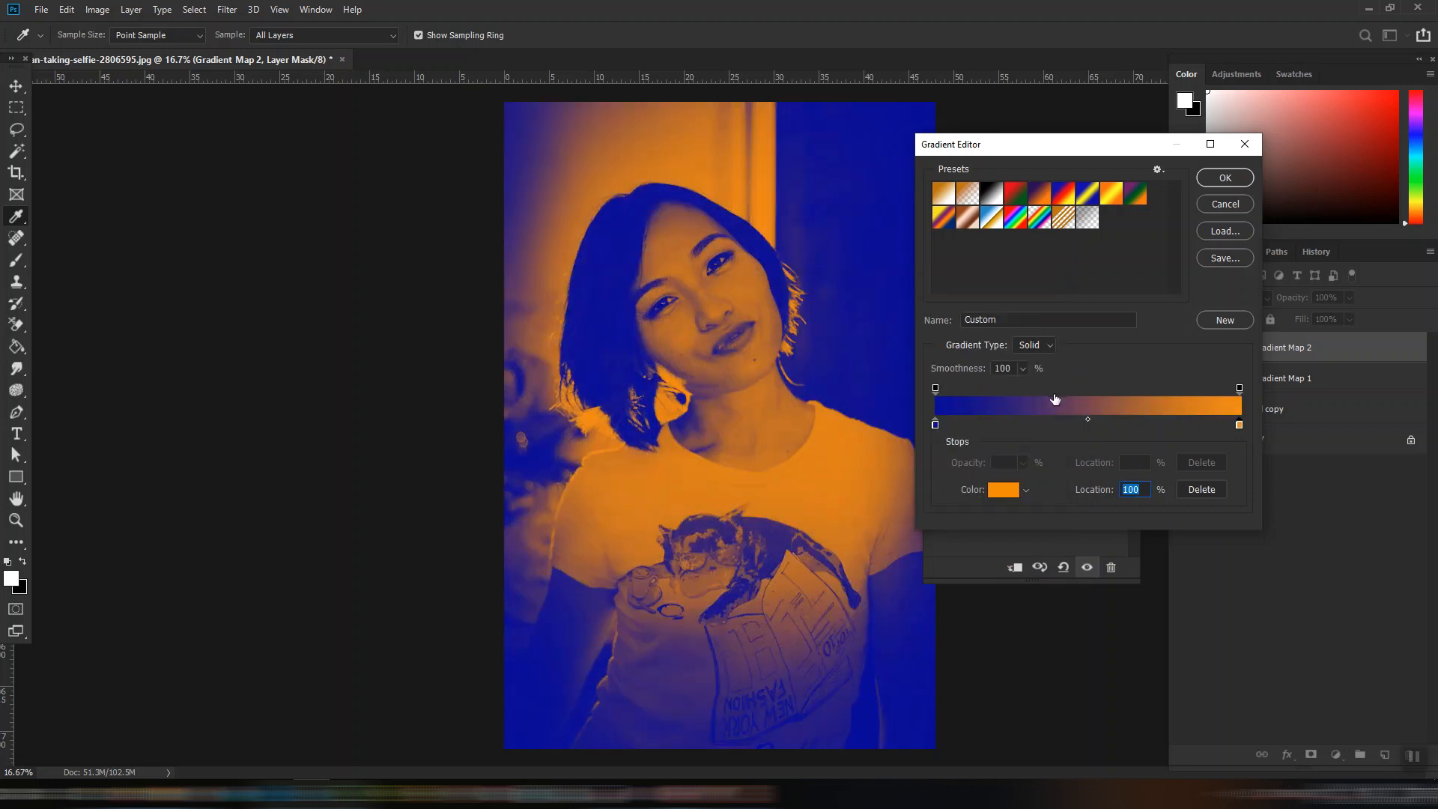
pyautogui.click(1224, 183)
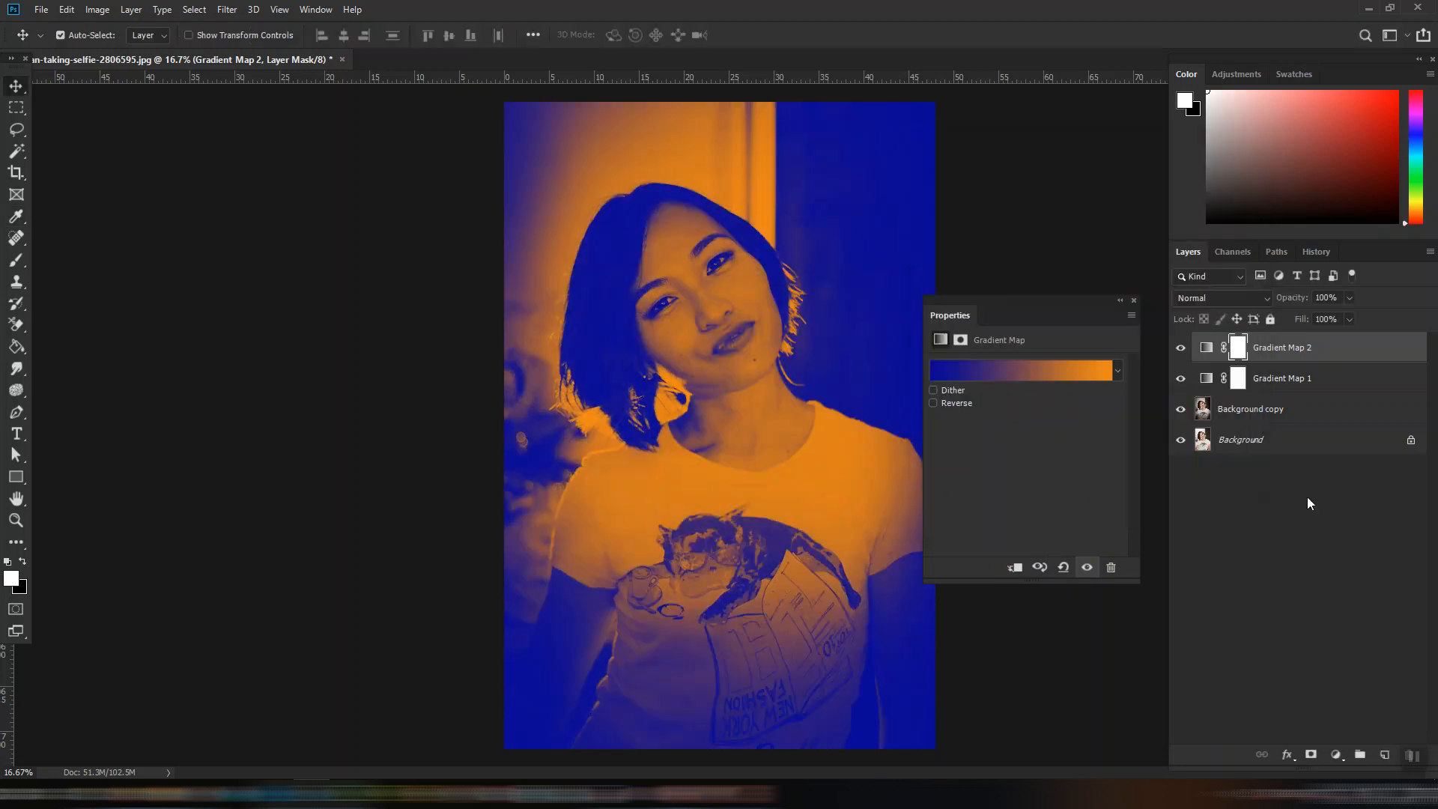
pyautogui.click(1133, 301)
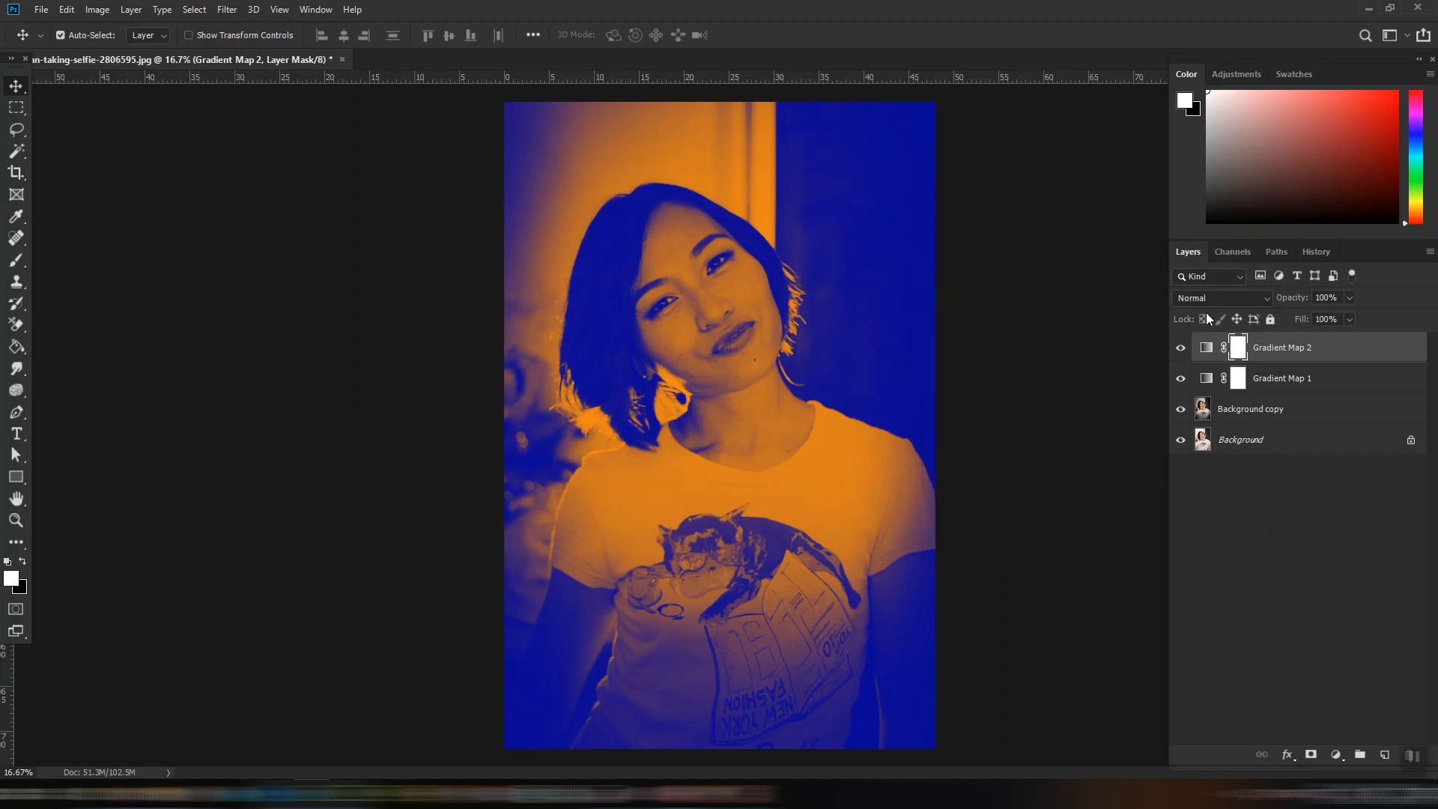
# Set the Gradient Map 2 layer's blend mode to Soft Light and lower its opacity to 33%.
pyautogui.click(1220, 298)
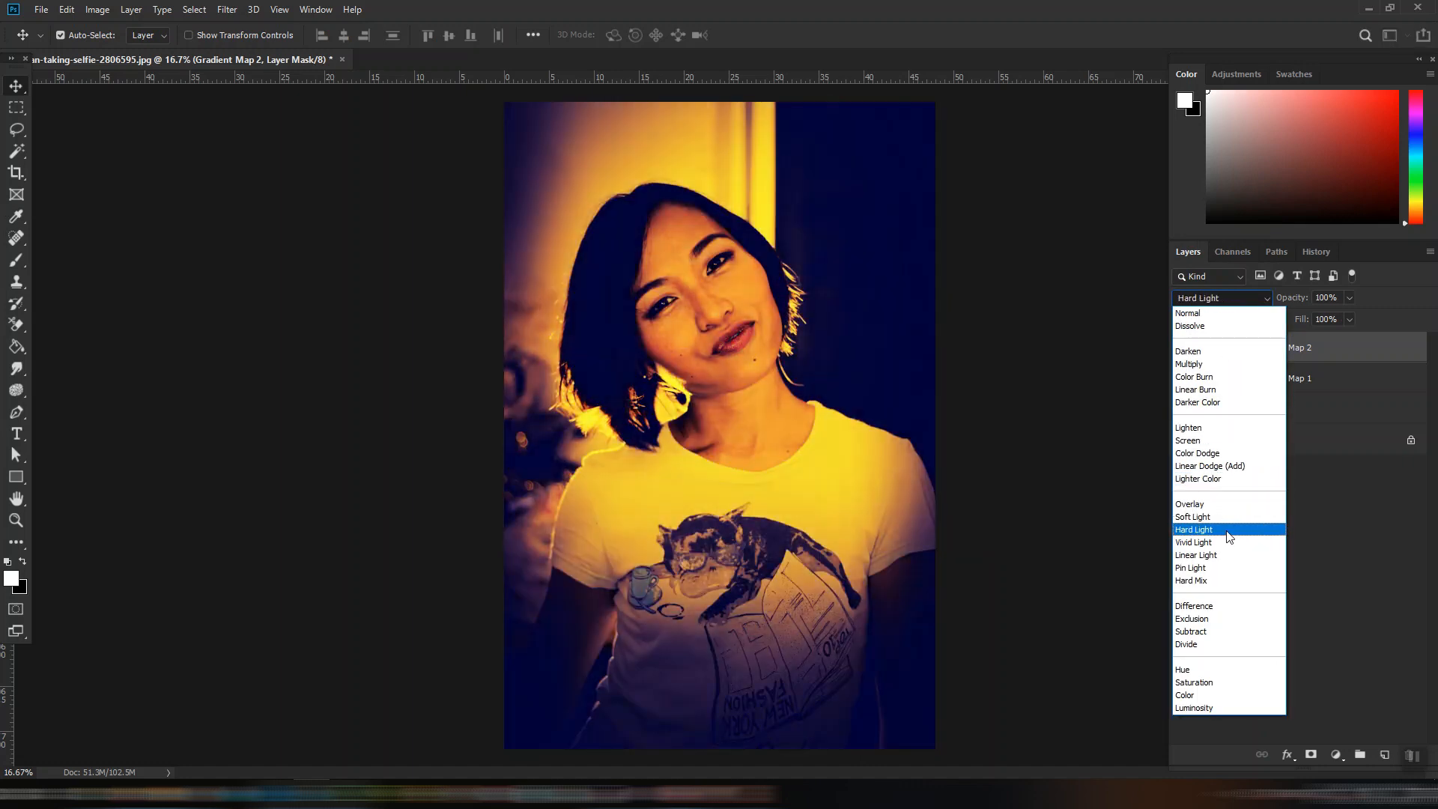
pyautogui.click(1229, 517)
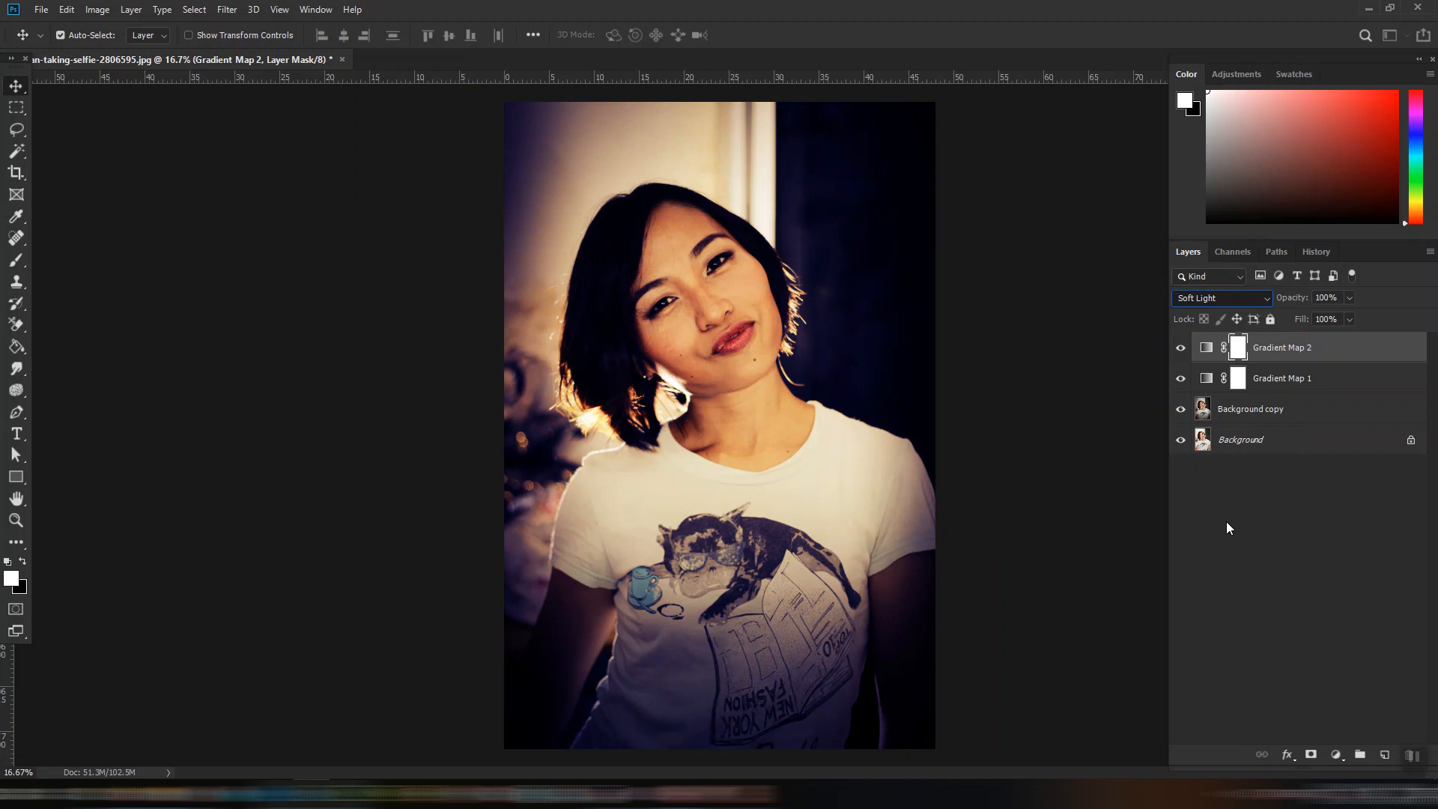
pyautogui.click(1350, 298)
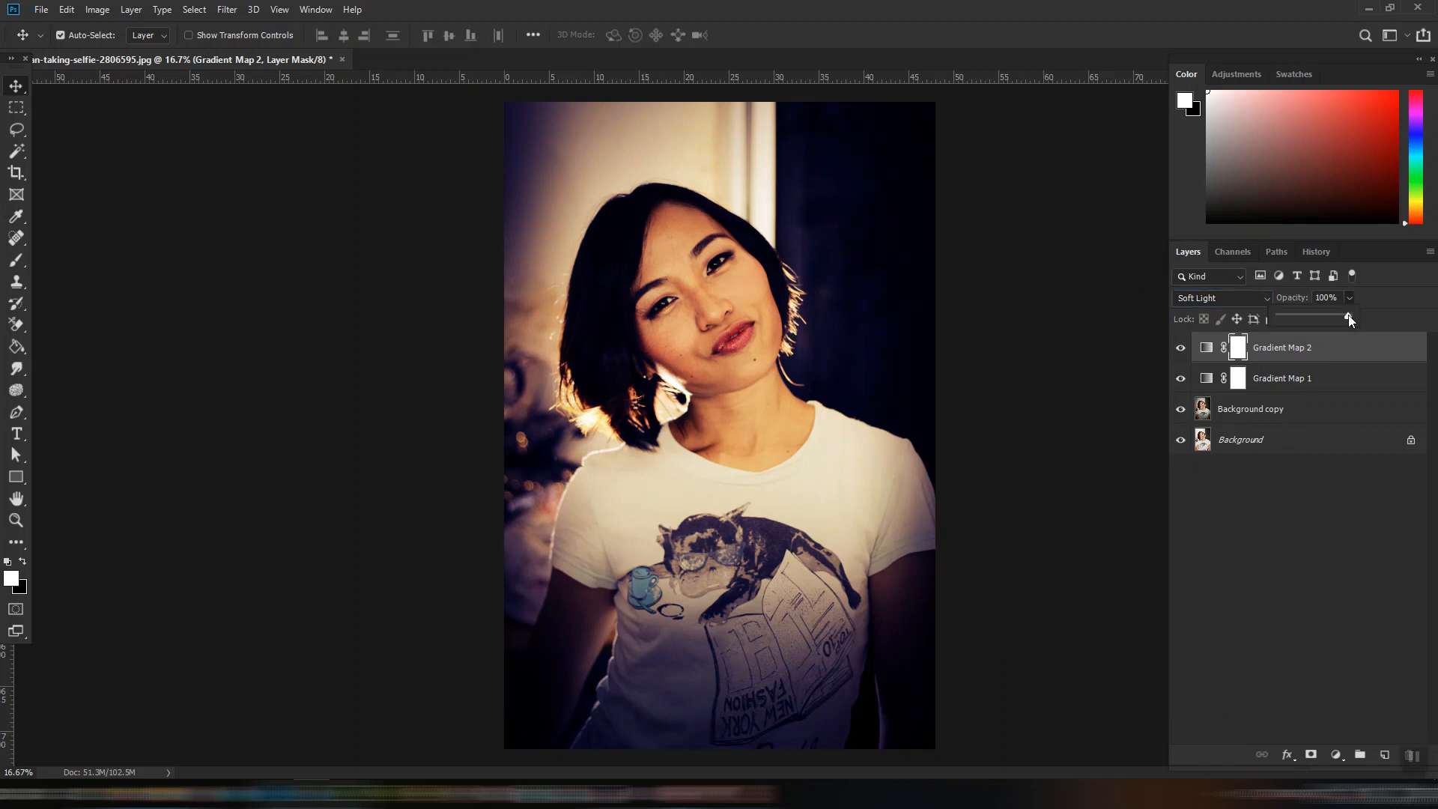
pyautogui.moveTo(1315, 318); pyautogui.dragTo(1314, 318)
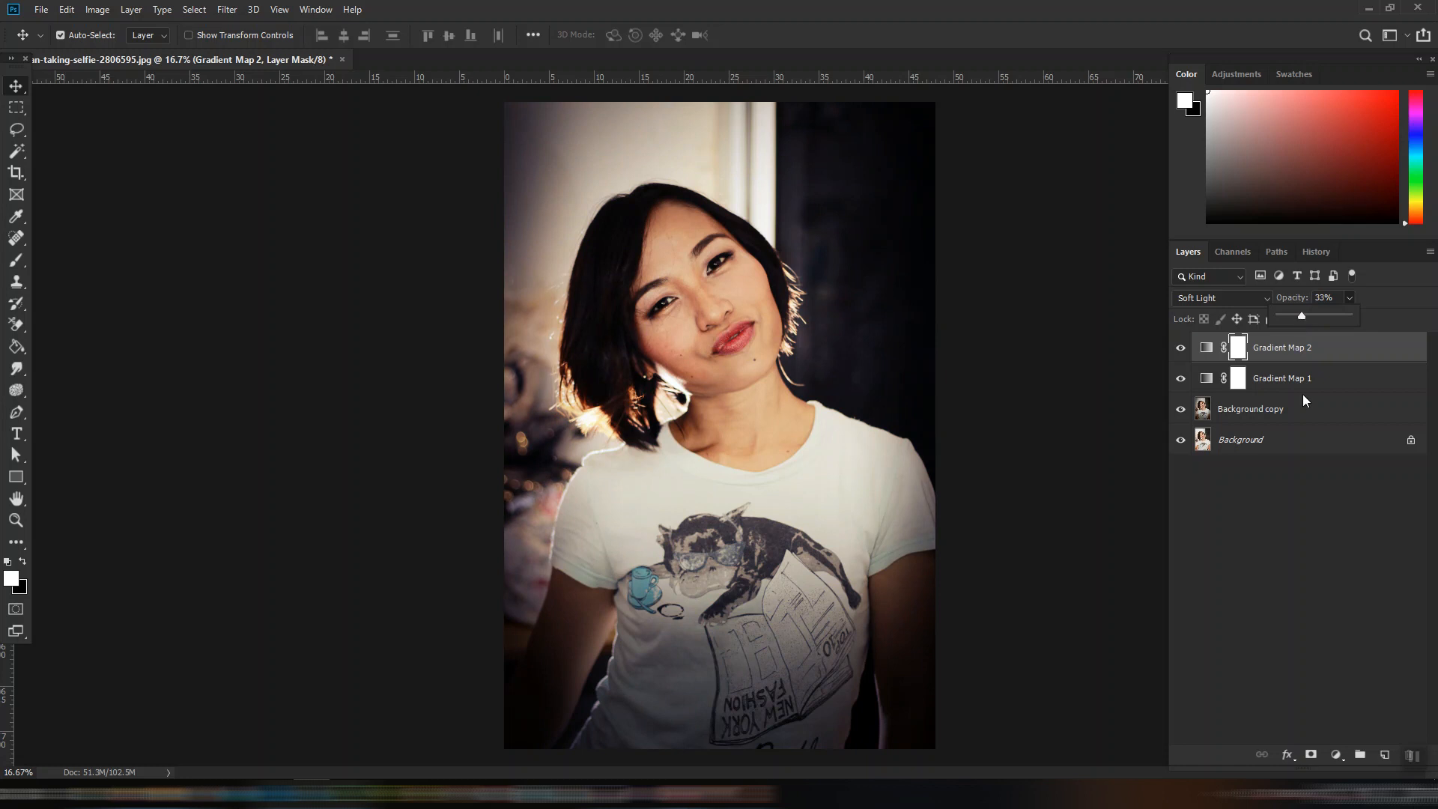
pyautogui.click(1311, 480)
# Add a Curves adjustment layer on top, anchor the RGB curve above its midpoint and raise the black point for faded shadows.
pyautogui.click(1337, 755)
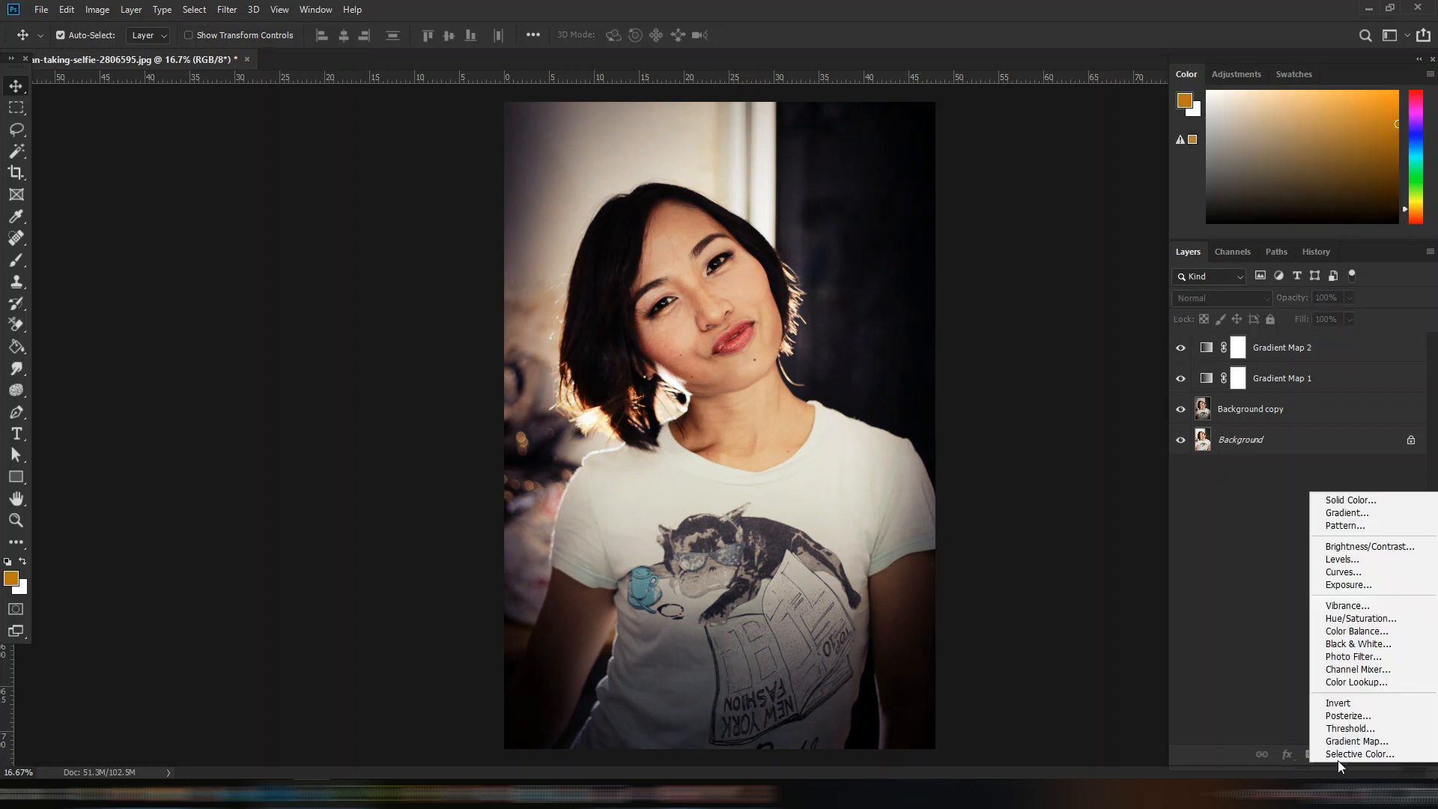
pyautogui.click(1364, 571)
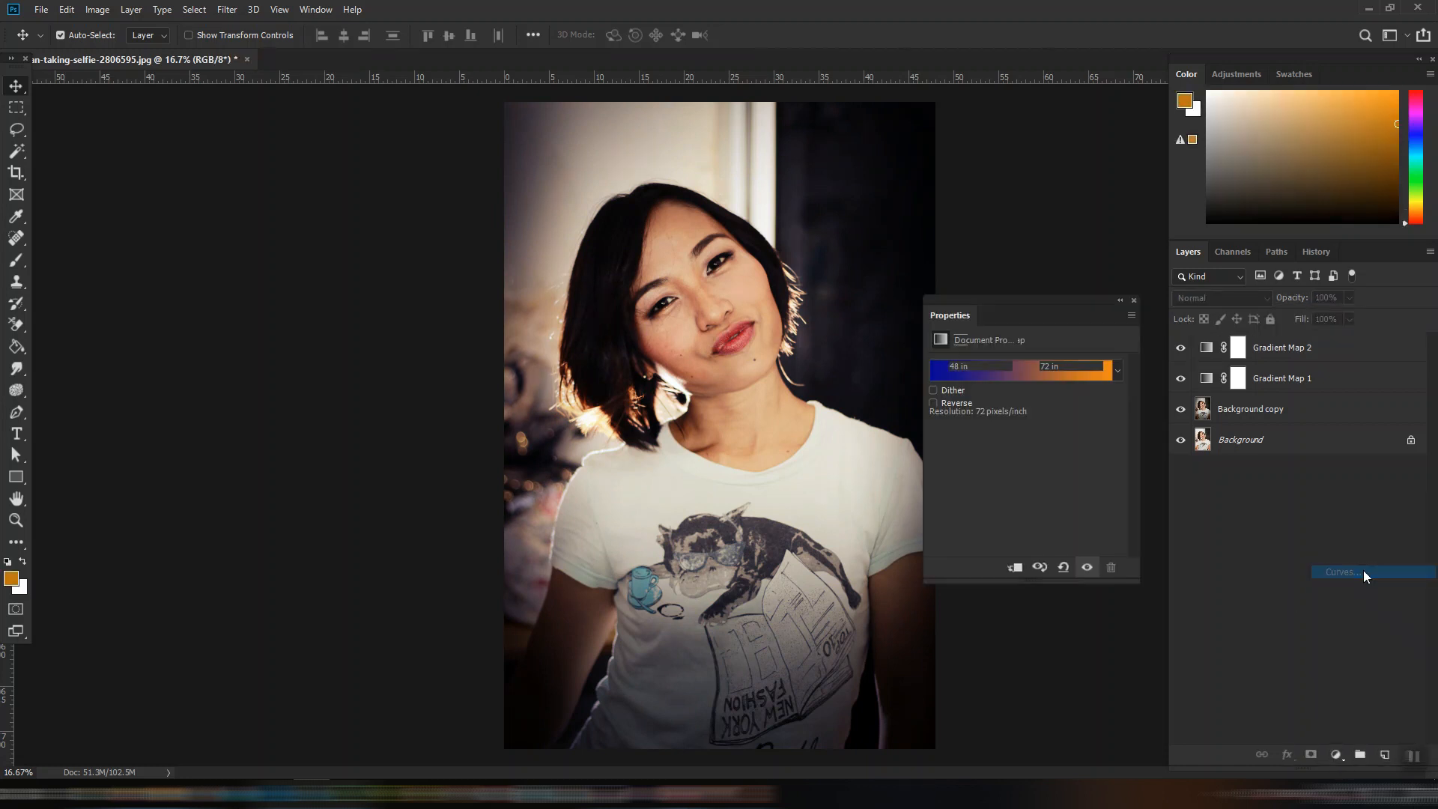
pyautogui.click(1059, 466)
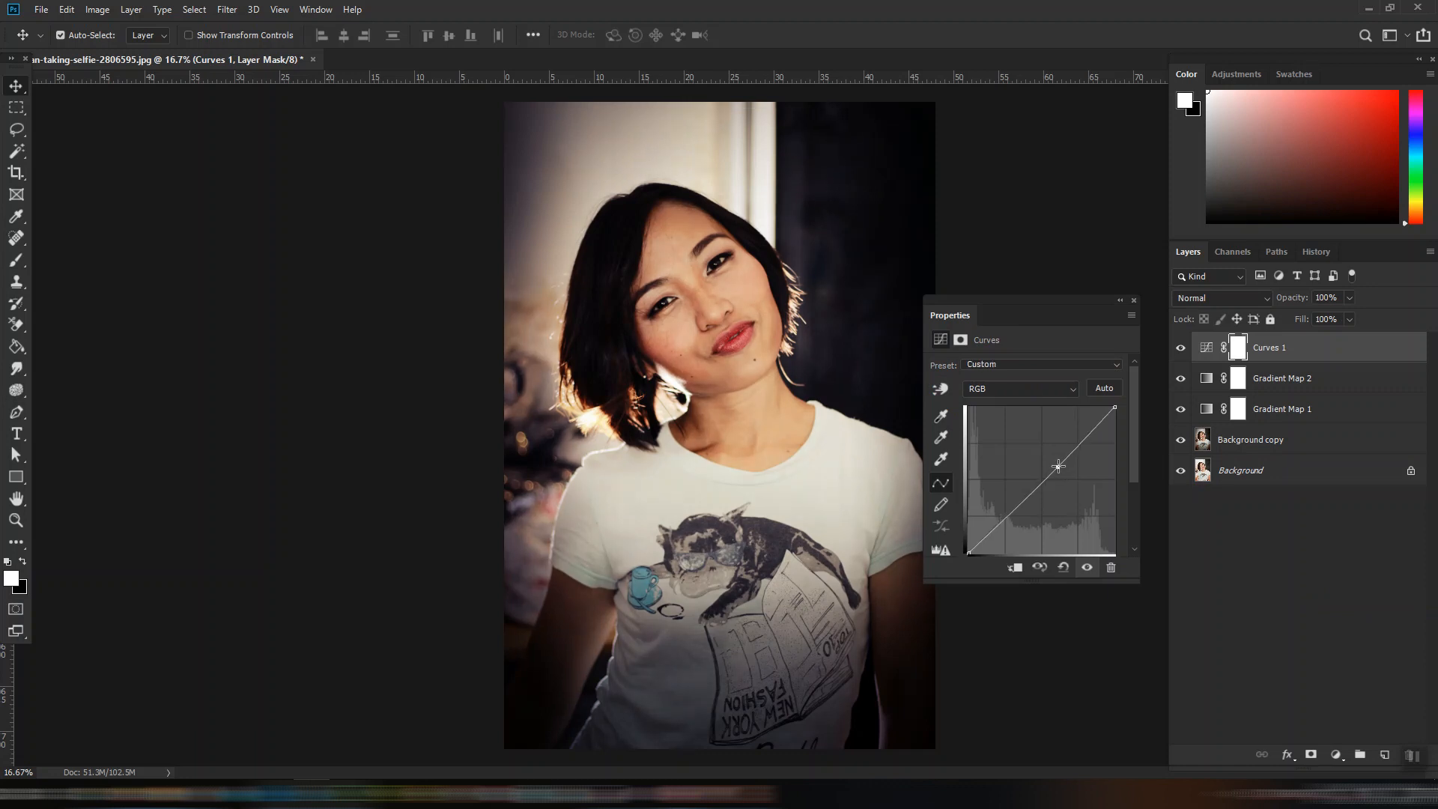
pyautogui.moveTo(969, 554)
pyautogui.mouseDown()
pyautogui.moveTo(964, 491)
pyautogui.moveTo(960, 538)
pyautogui.mouseUp()
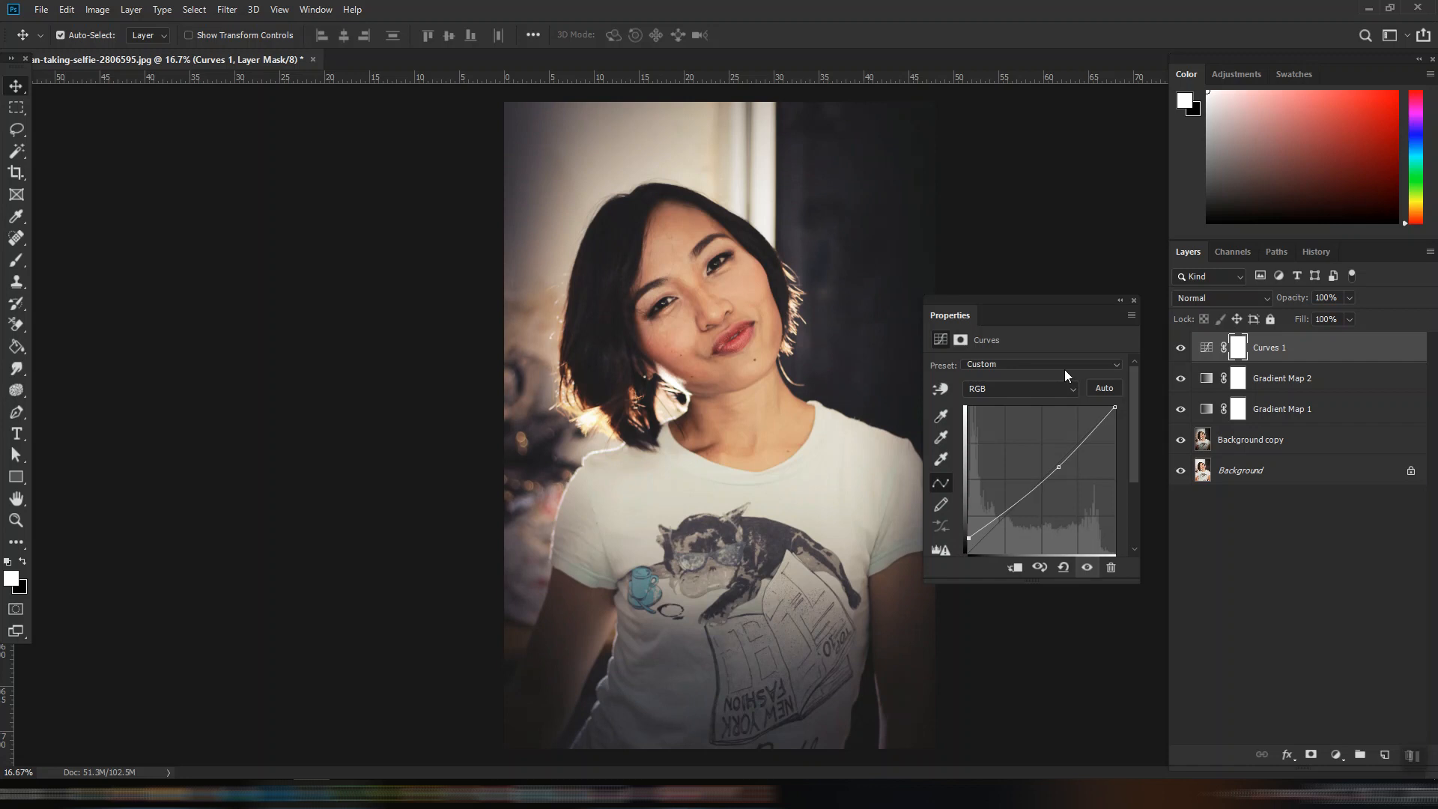
pyautogui.click(1134, 300)
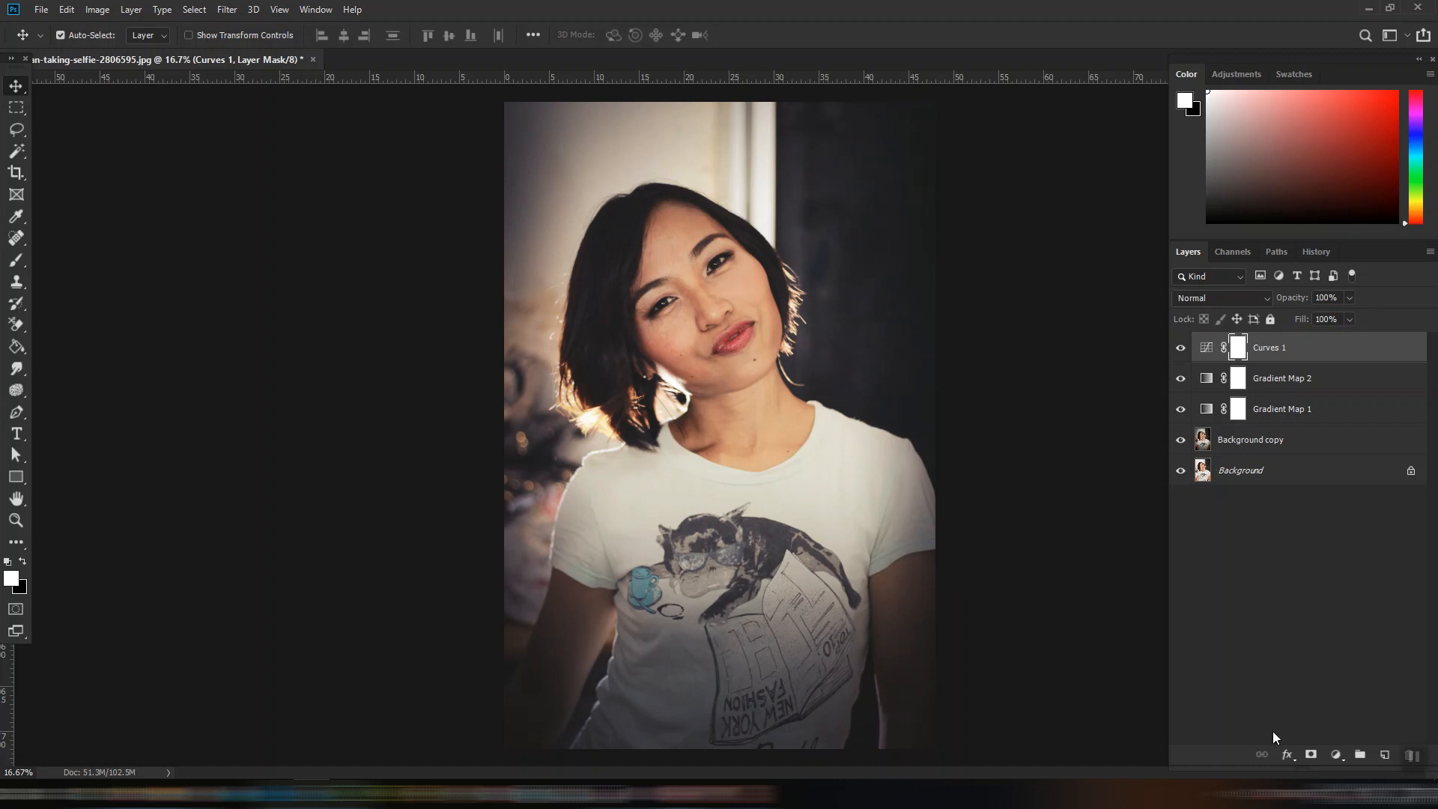
# Add a Selective Color adjustment layer above Curves 1.
pyautogui.click(1336, 755)
pyautogui.click(1353, 745)
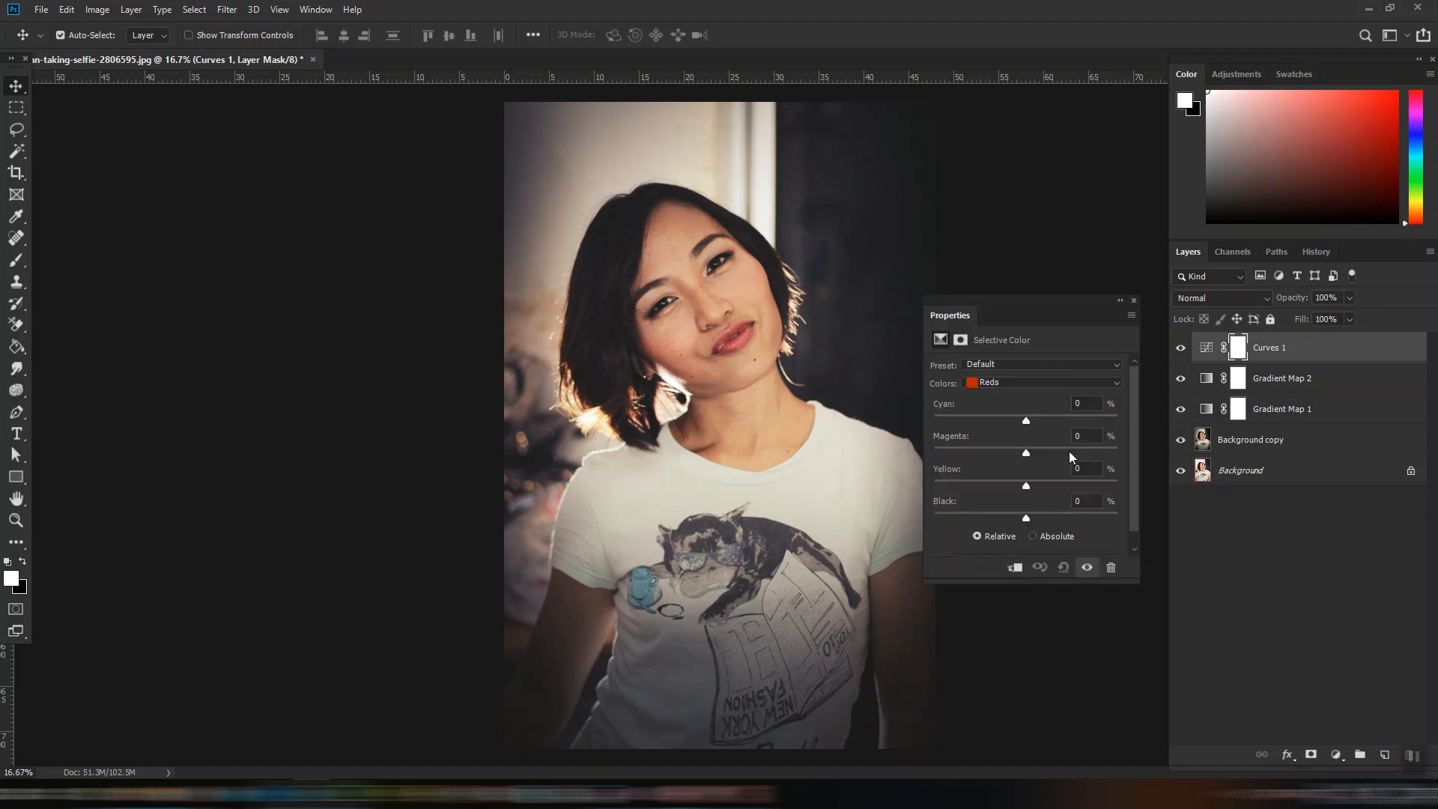
pyautogui.moveTo(1029, 321); pyautogui.dragTo(1073, 278)
# Set the yellow of the Neutrals to +12% in Selective Color 1 and lower the layer's opacity to 86%.
pyautogui.click(1086, 339)
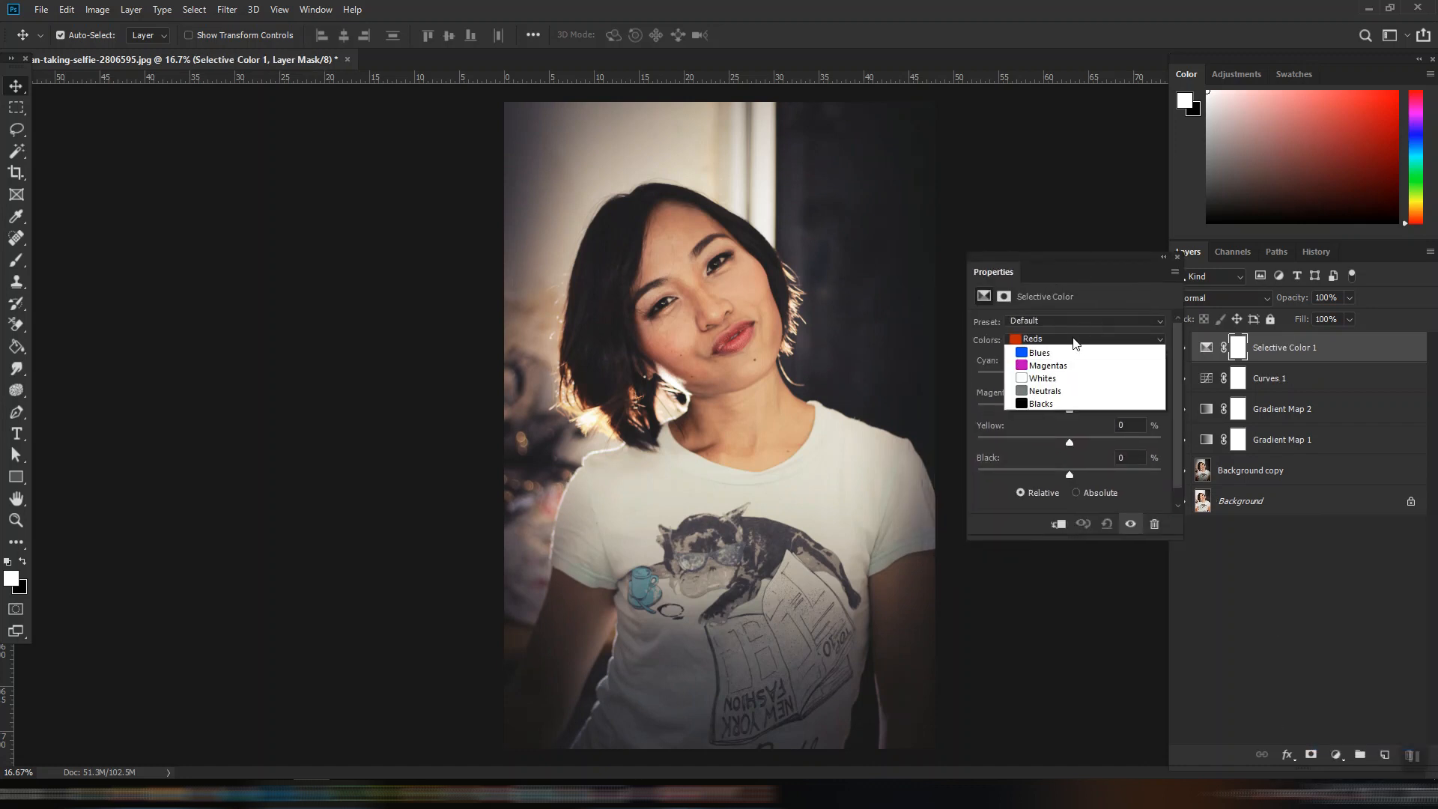
pyautogui.click(1073, 441)
pyautogui.moveTo(1067, 437); pyautogui.dragTo(1081, 444)
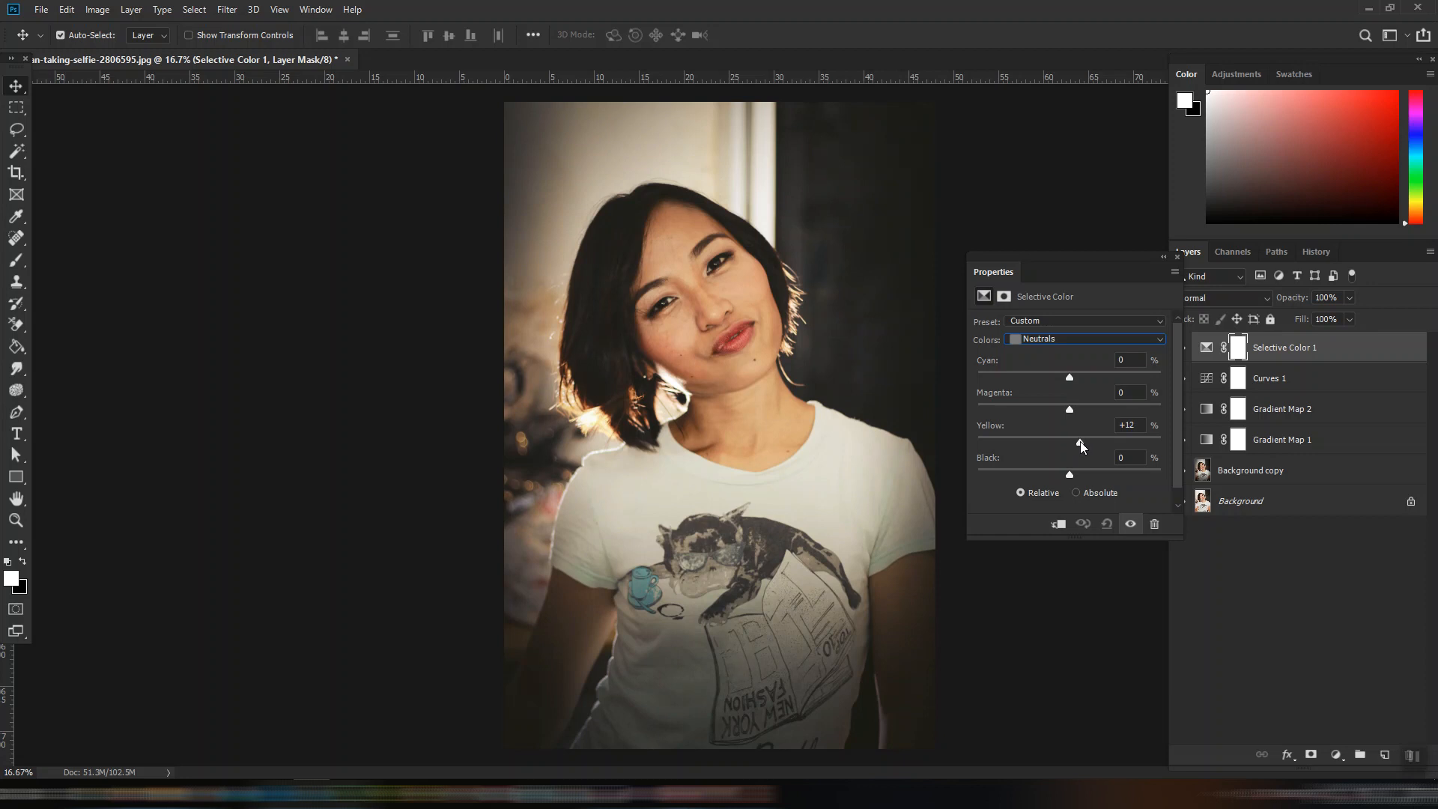
pyautogui.click(1175, 255)
pyautogui.click(1349, 319)
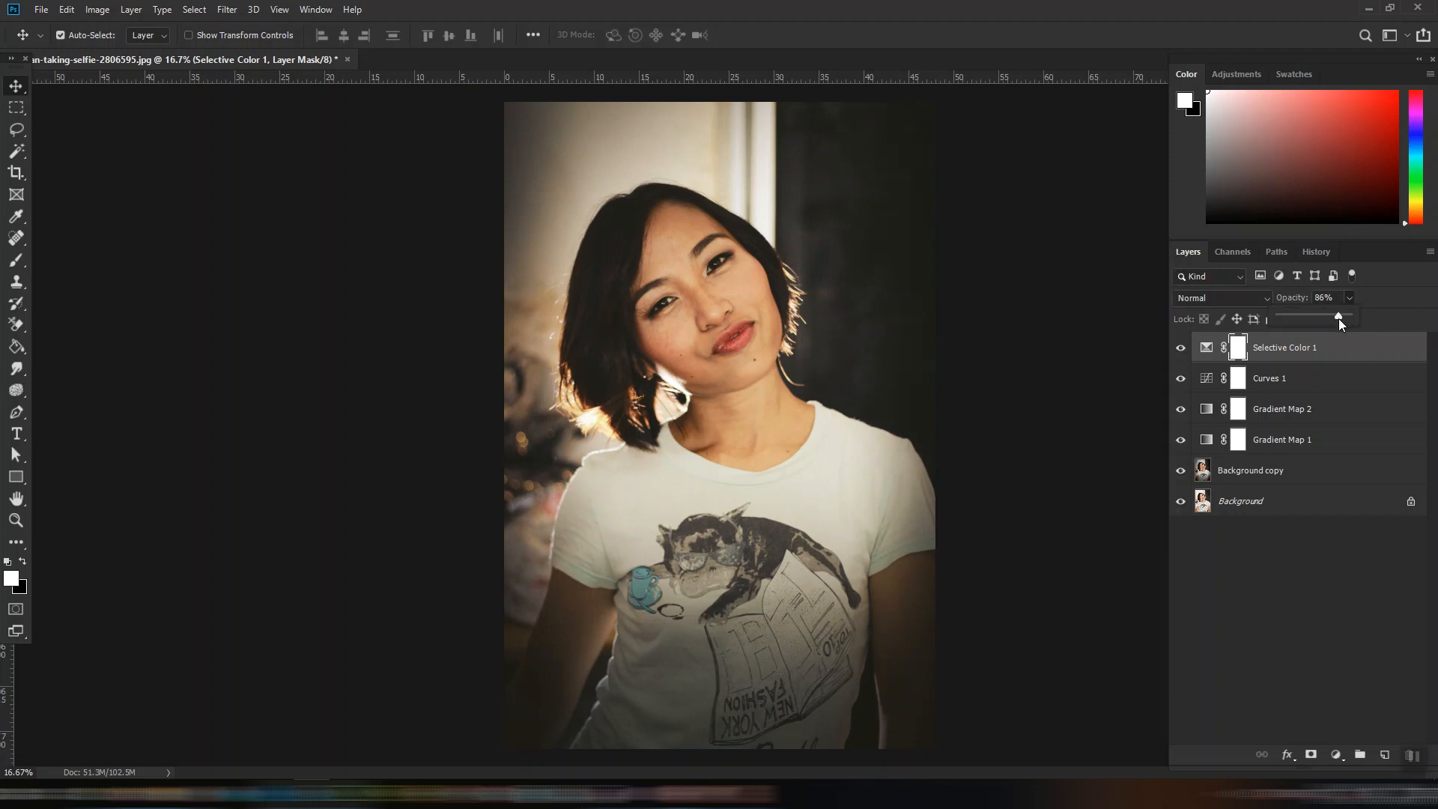
pyautogui.click(1345, 591)
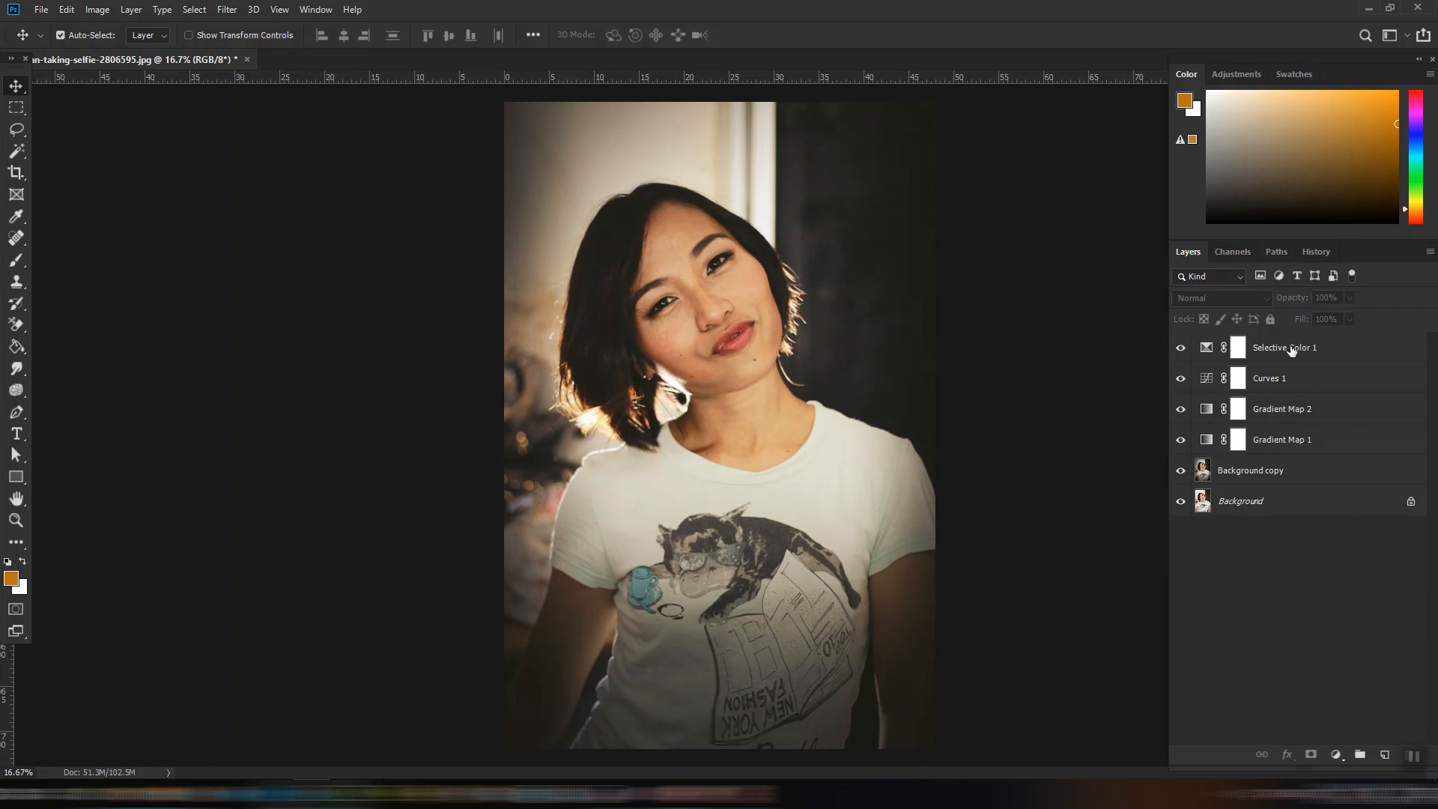
# Enlarge the layer thumbnails to the medium size.
pyautogui.click(1430, 252)
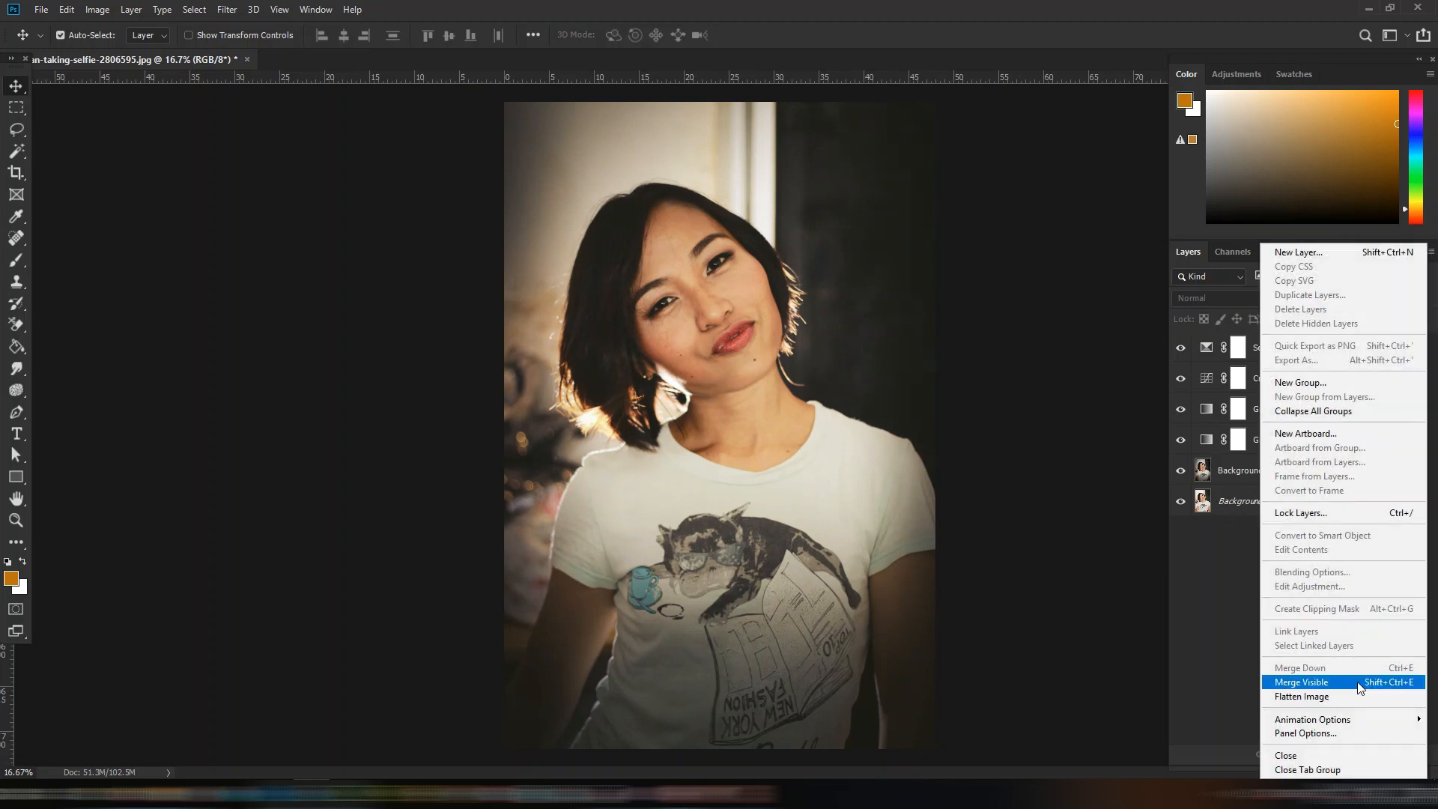
pyautogui.click(1305, 734)
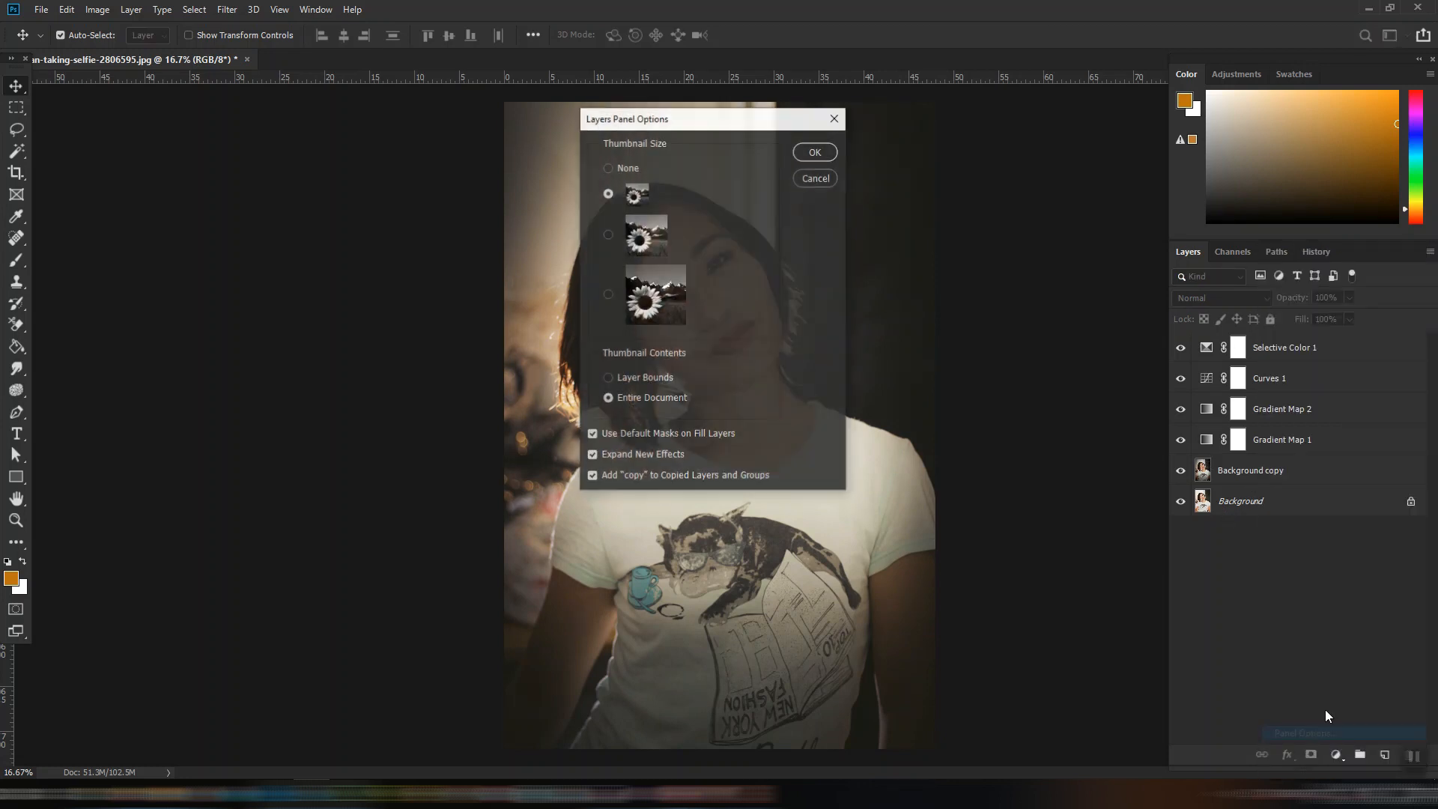
pyautogui.click(816, 152)
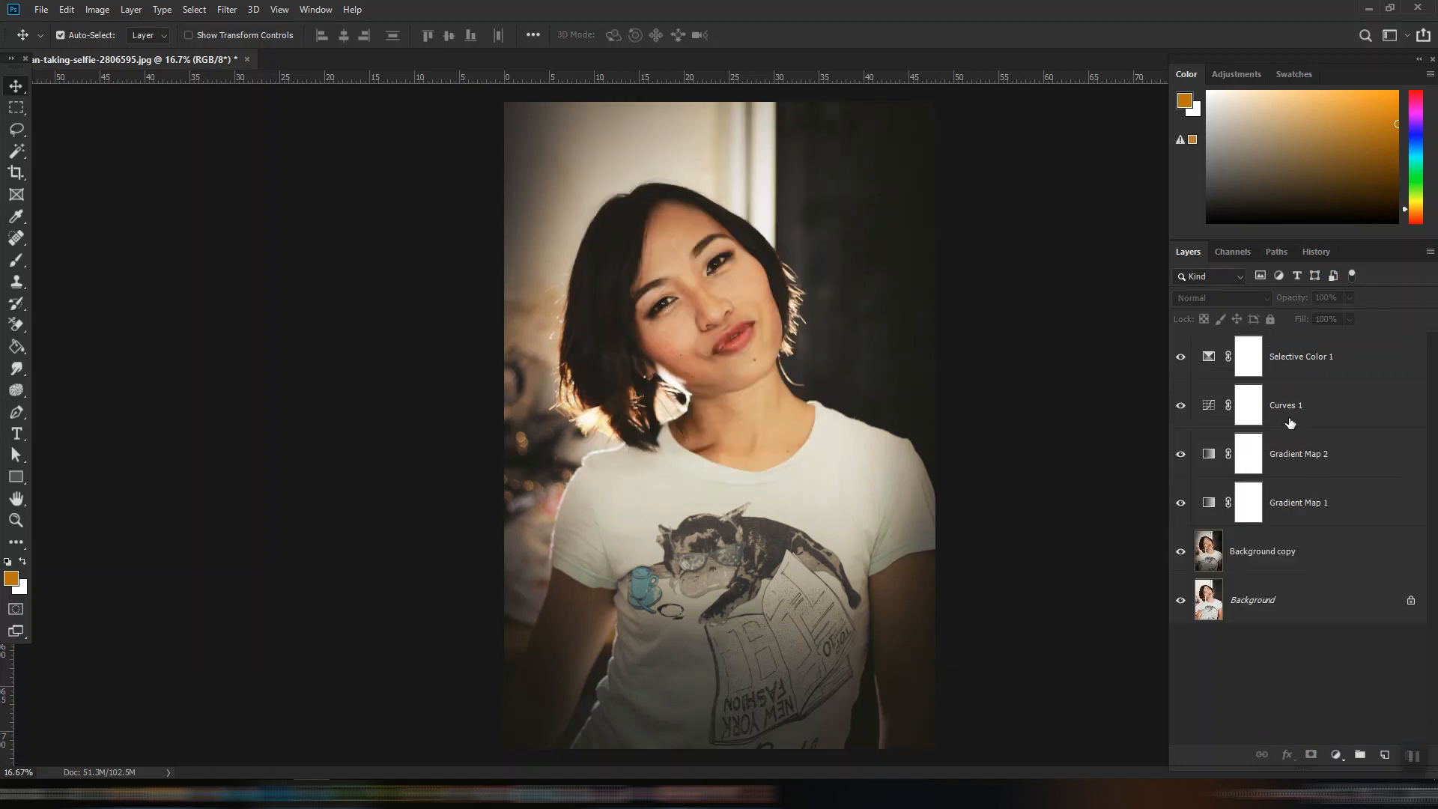
# Add a Levels adjustment above Selective Color 1 with shadow input 4, midtones 1.09 and black output level 4.
pyautogui.click(1336, 369)
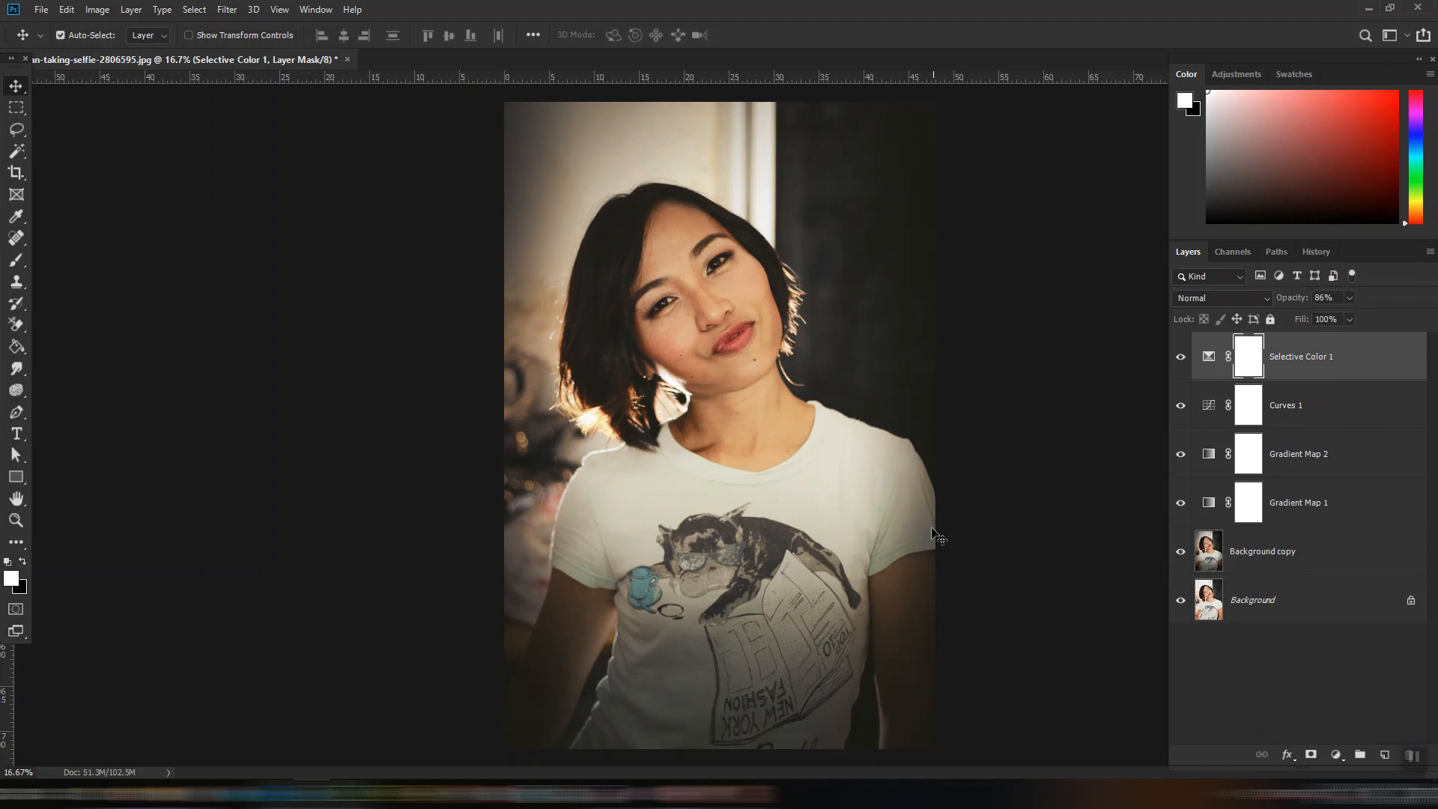
pyautogui.click(1336, 755)
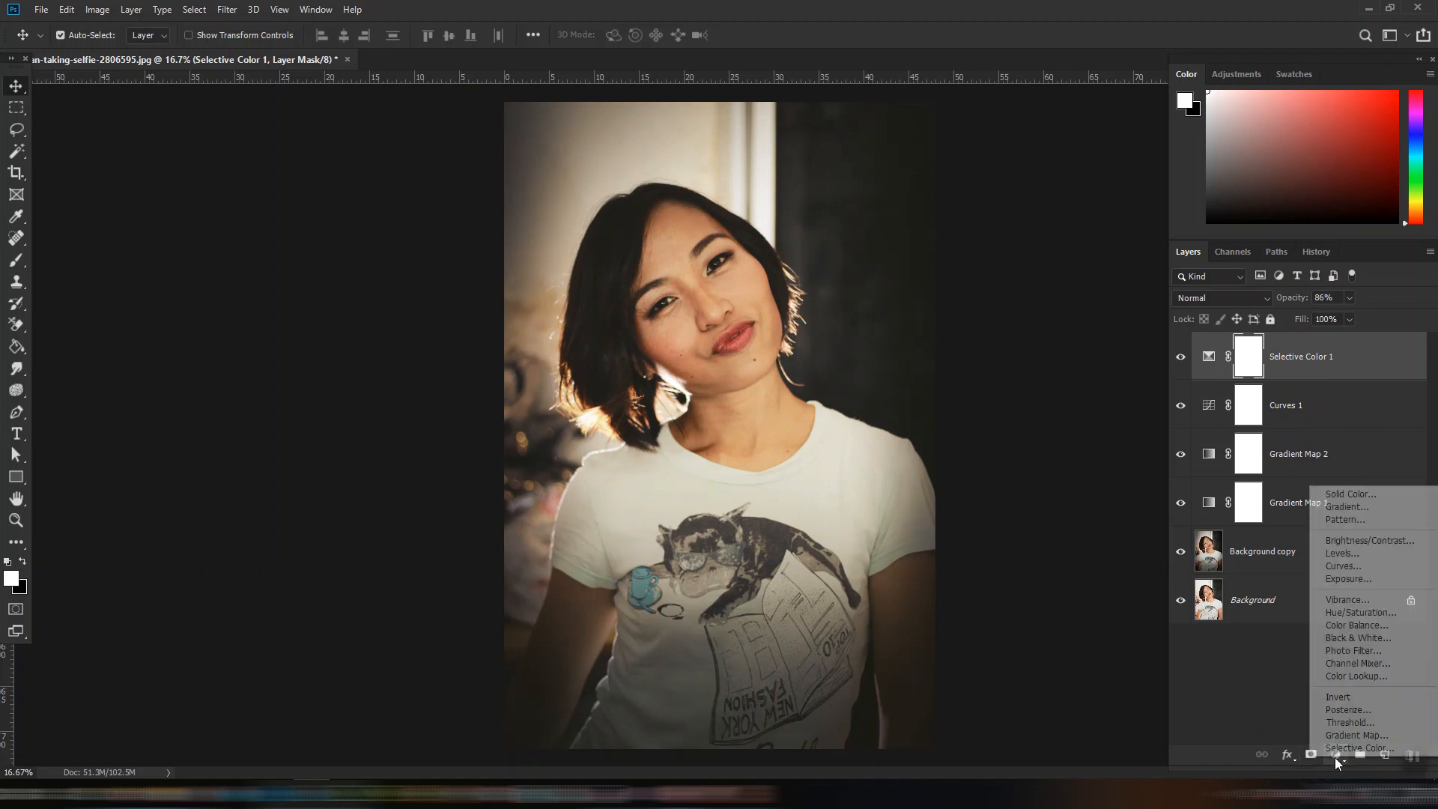
pyautogui.click(1359, 555)
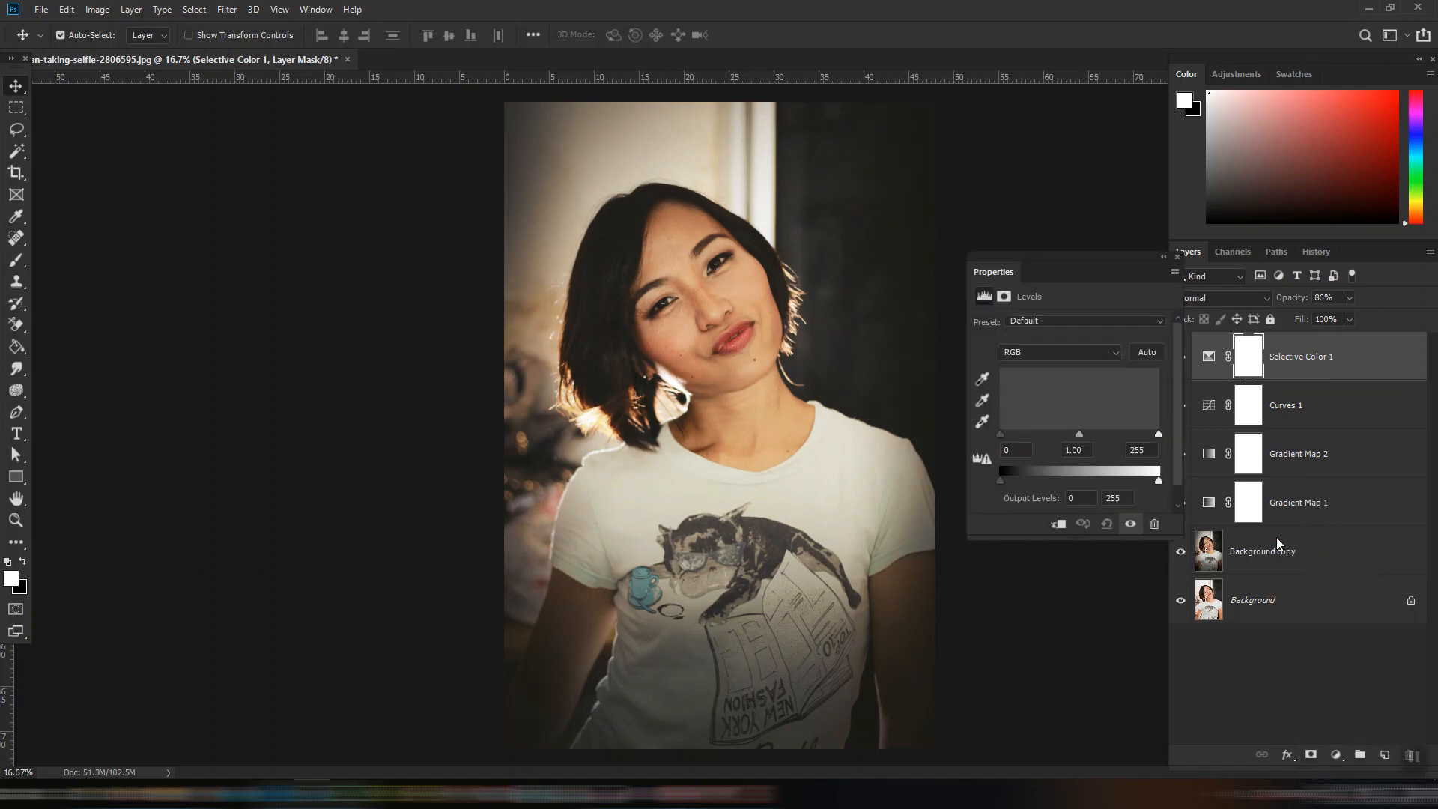
pyautogui.moveTo(1005, 434); pyautogui.dragTo(1077, 435)
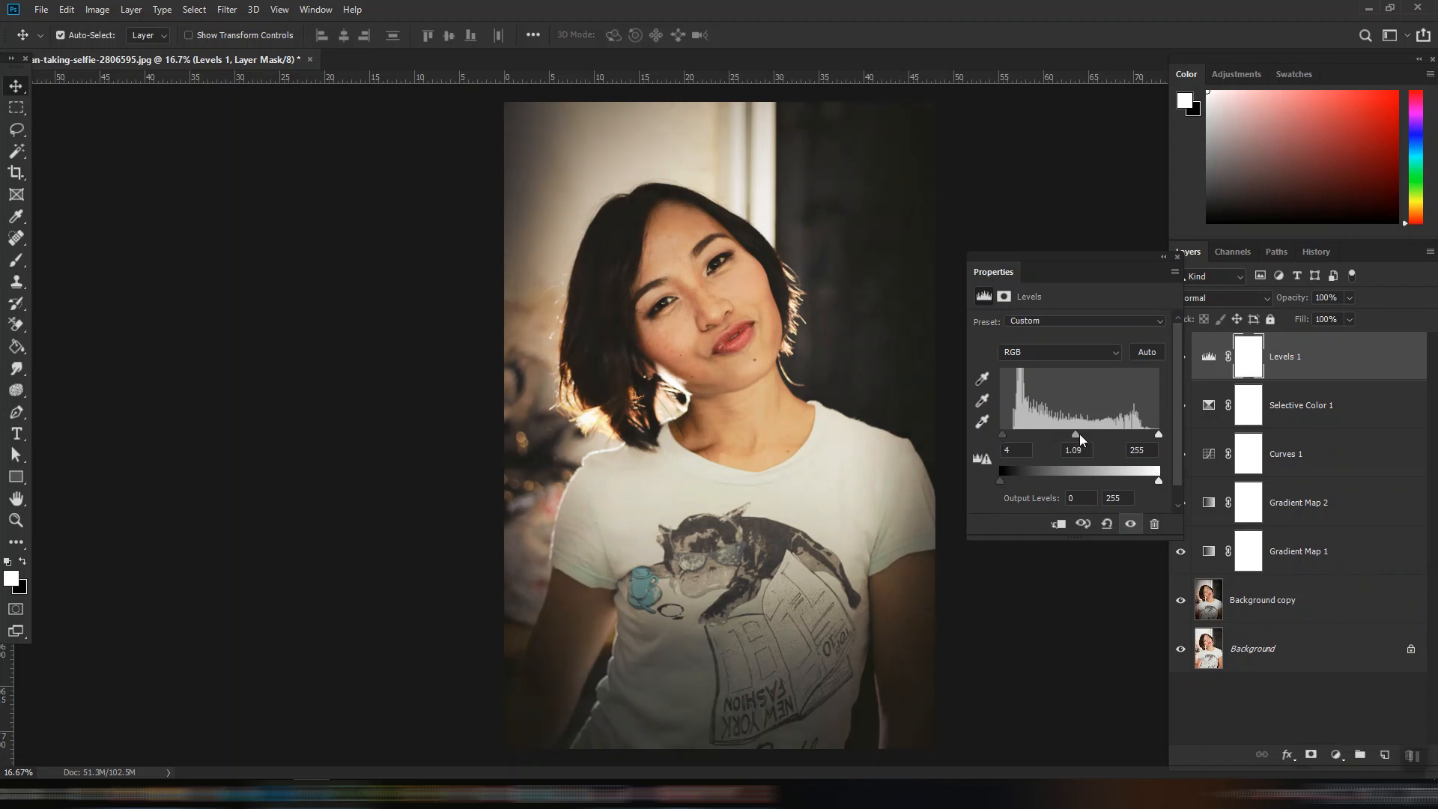
pyautogui.moveTo(1002, 481); pyautogui.dragTo(1005, 485)
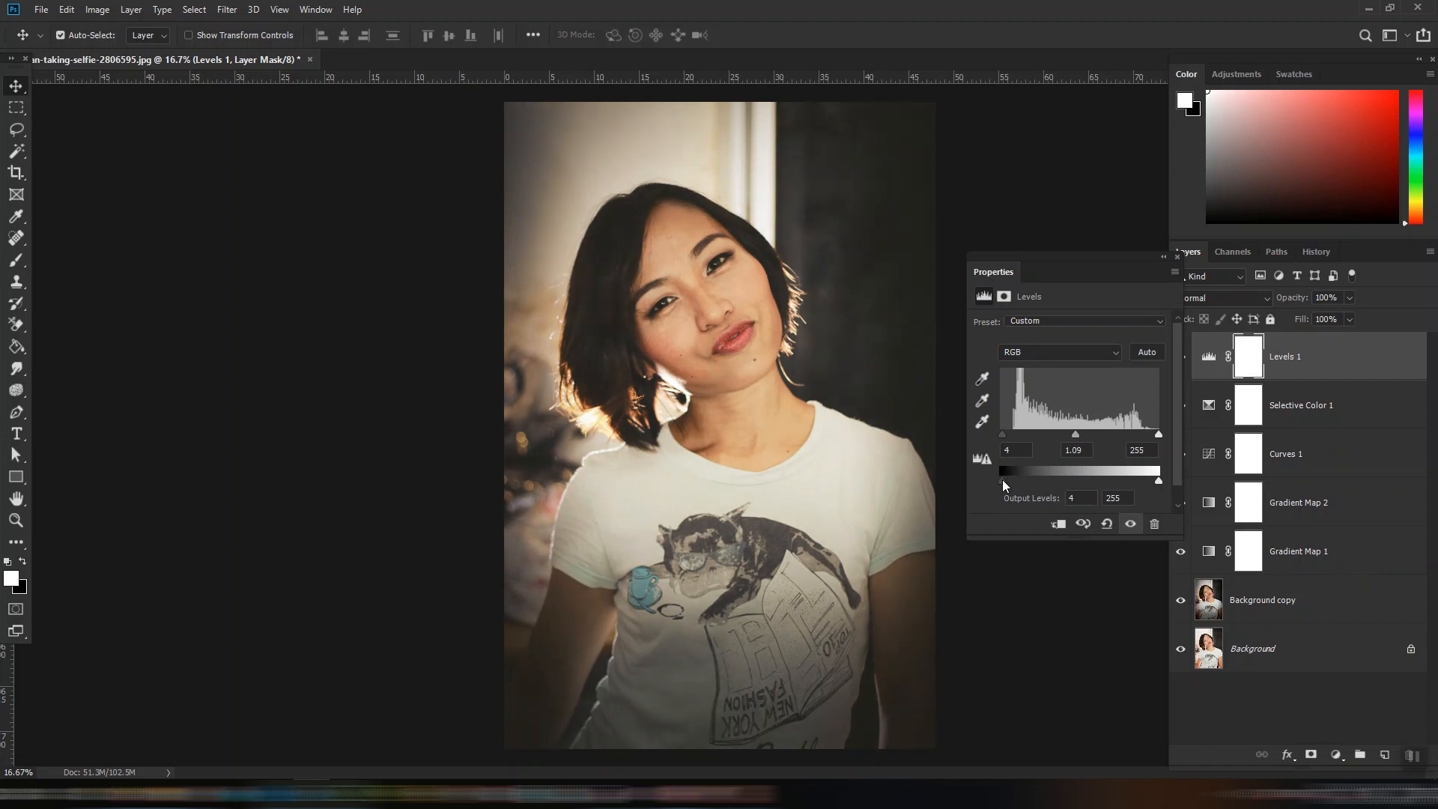
pyautogui.click(1175, 258)
# Check the effect of Curves 1 by toggling its visibility and slightly lower that layer's opacity.
pyautogui.click(1298, 412)
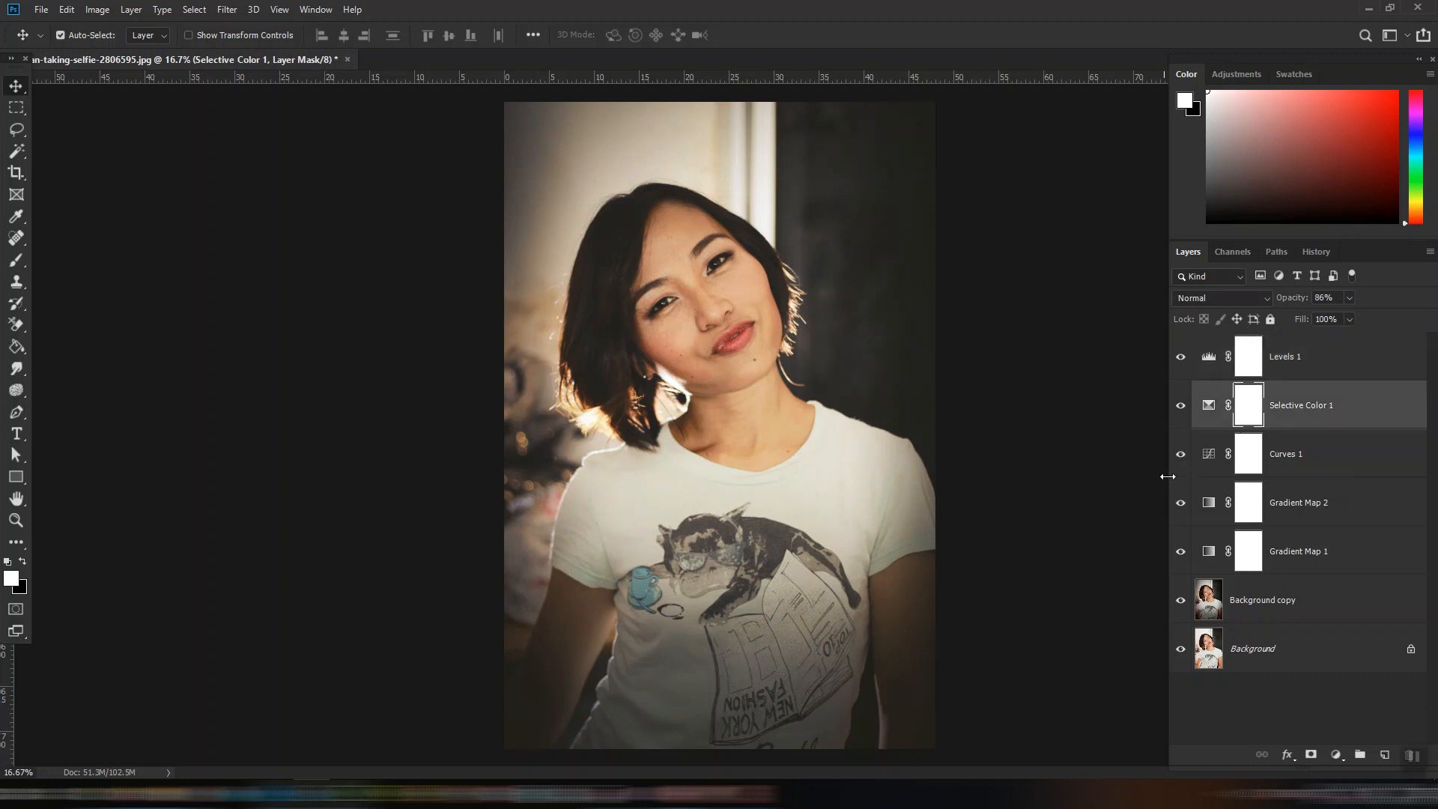
pyautogui.click(1181, 454)
pyautogui.click(1181, 454)
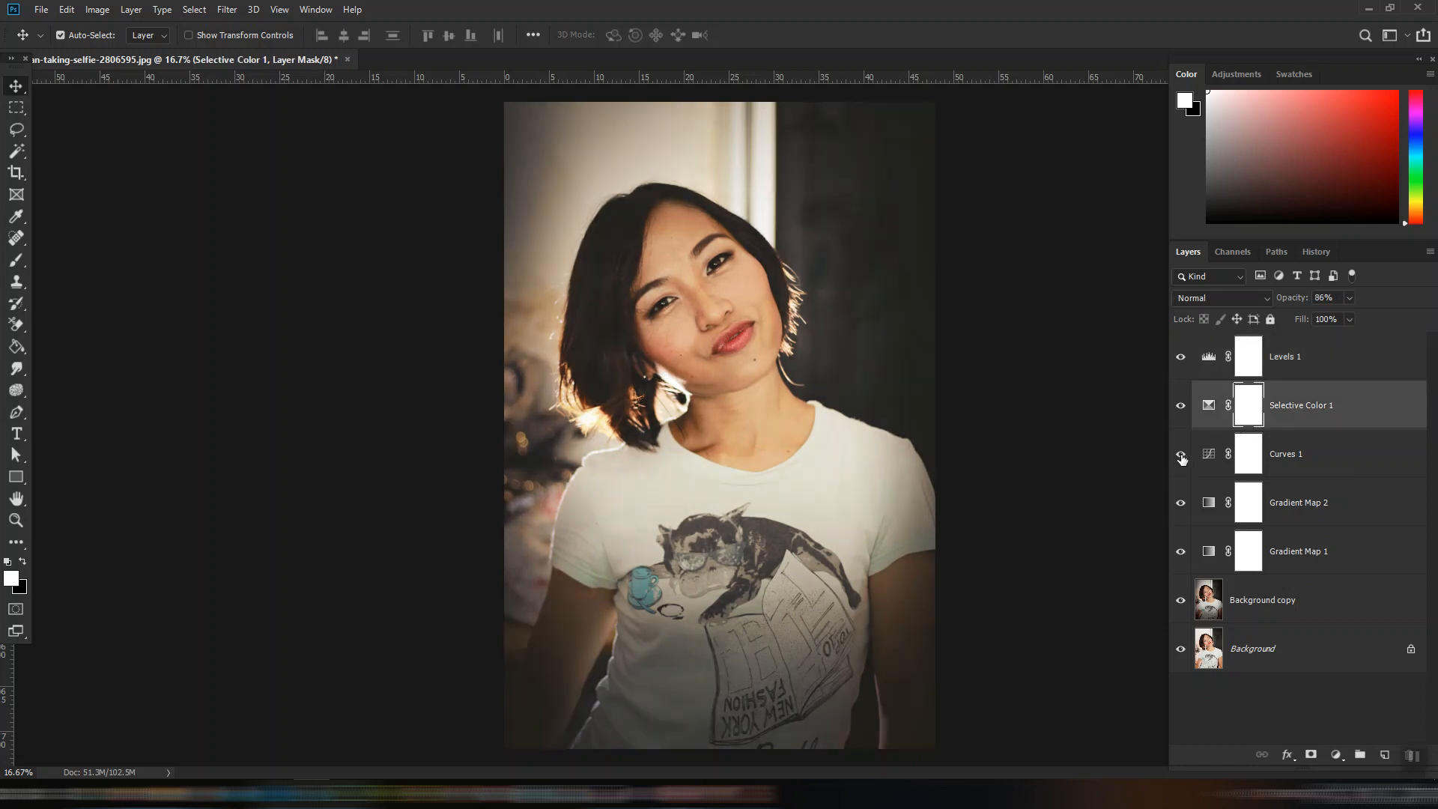
pyautogui.click(1300, 459)
pyautogui.click(1348, 298)
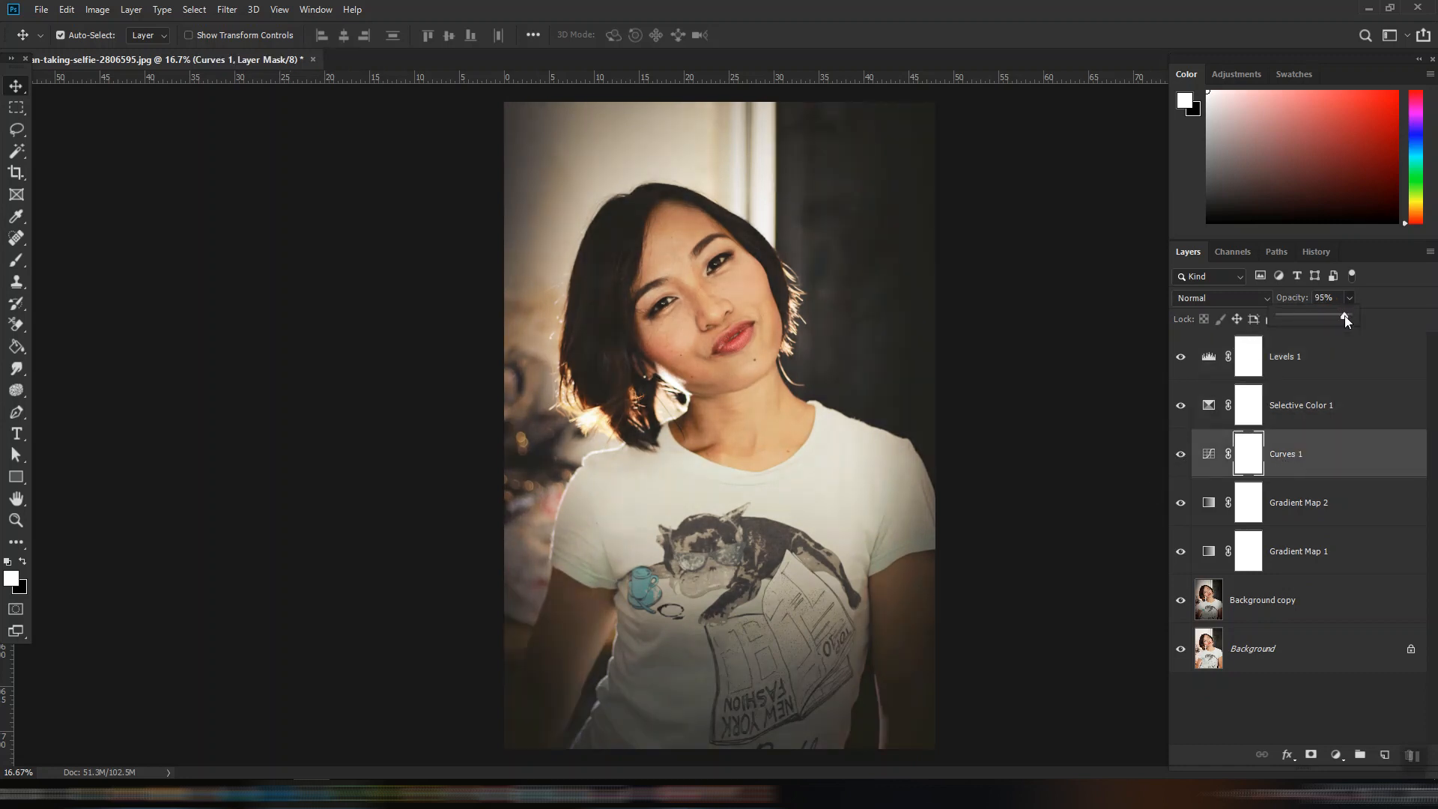
pyautogui.moveTo(1336, 318); pyautogui.dragTo(1333, 318)
# Compare the original Background with the edited portrait by hiding and showing the layers above it.
pyautogui.click(1212, 663)
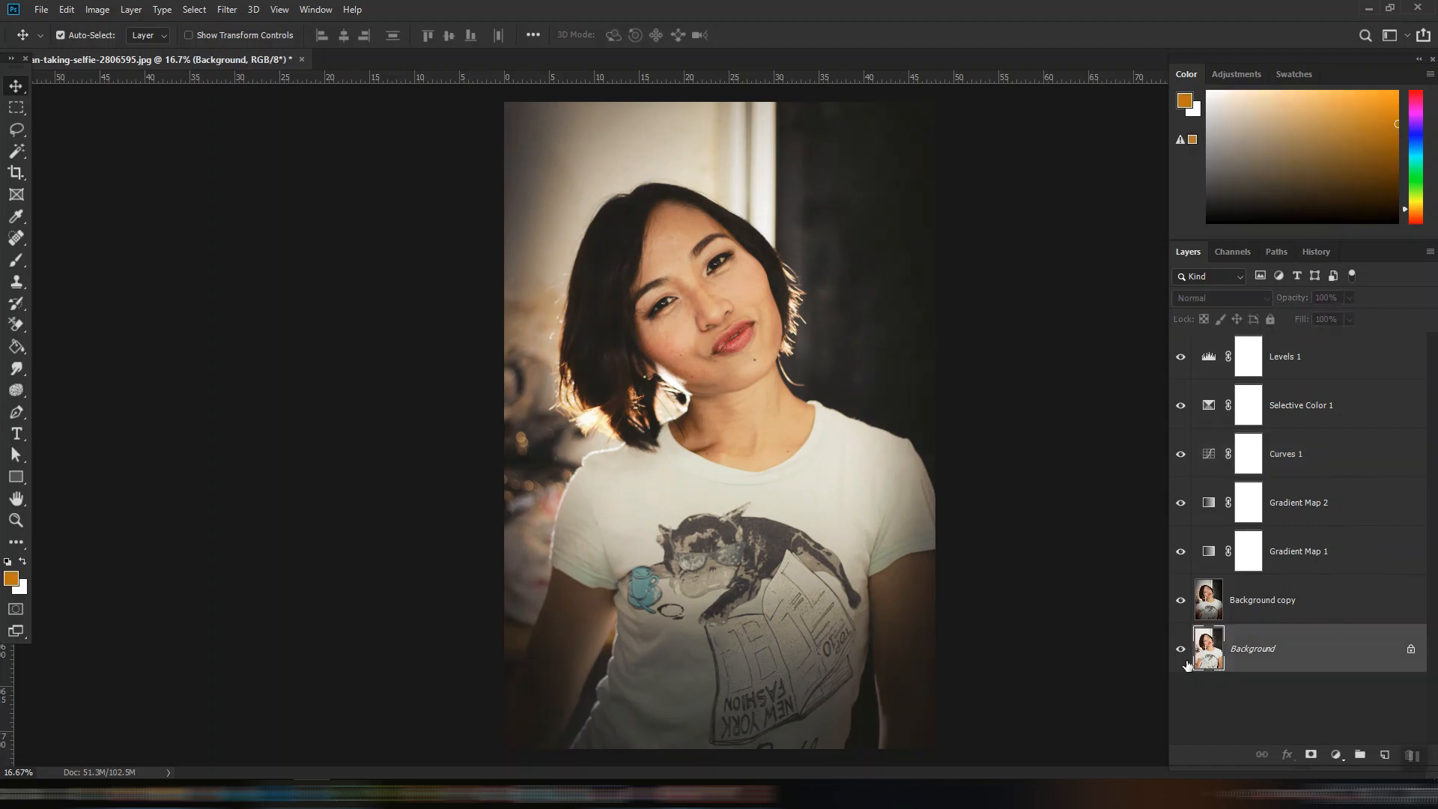
pyautogui.keyDown('alt'); pyautogui.click(1181, 657); pyautogui.keyUp('alt')
pyautogui.keyDown('alt'); pyautogui.click(1181, 657); pyautogui.keyUp('alt')
pyautogui.keyDown('alt'); pyautogui.click(1181, 657); pyautogui.keyUp('alt')
pyautogui.keyDown('alt'); pyautogui.click(1182, 657); pyautogui.keyUp('alt')
pyautogui.click(1182, 600)
pyautogui.moveTo(1180, 559); pyautogui.dragTo(1181, 602)
pyautogui.keyDown('alt'); pyautogui.click(1181, 652); pyautogui.keyUp('alt')
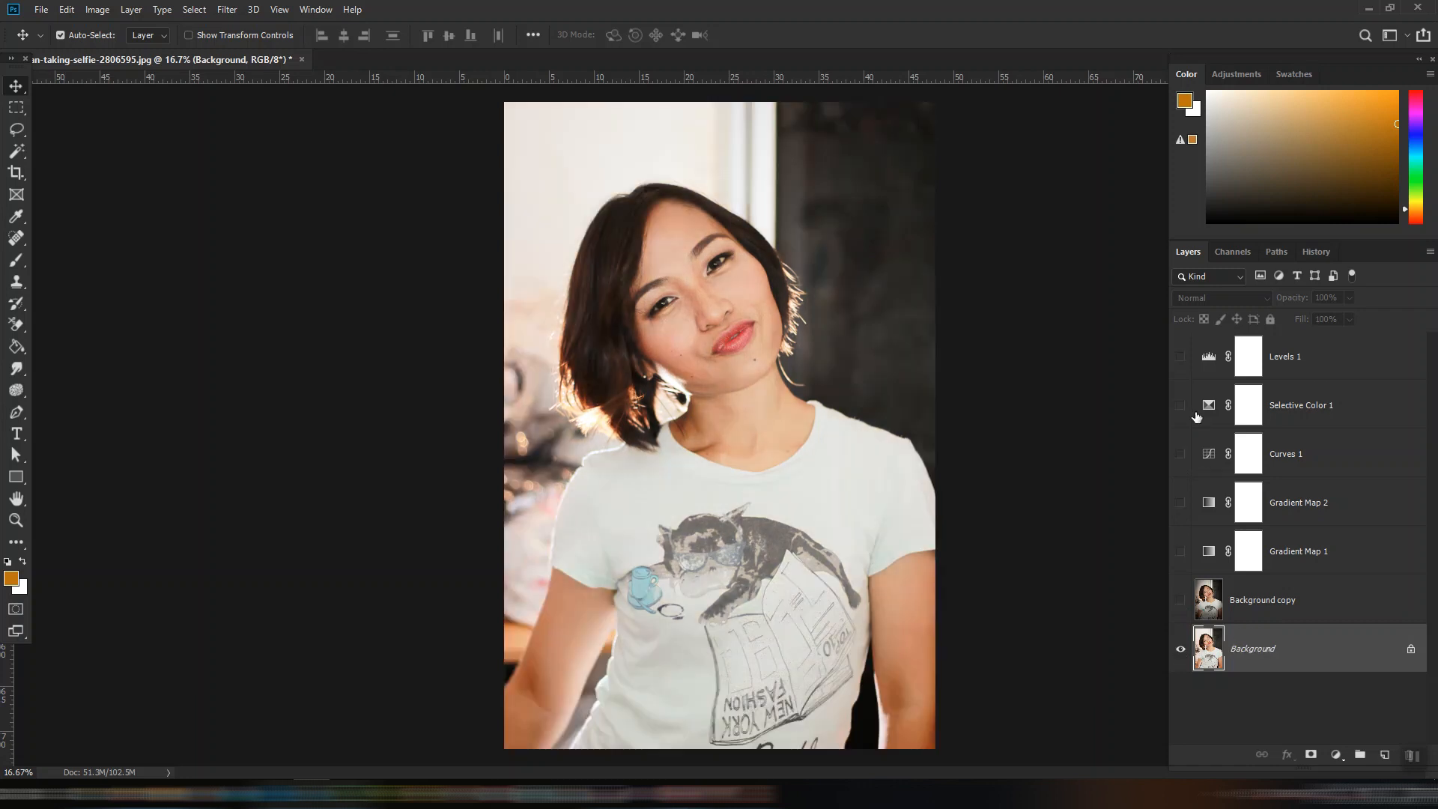
pyautogui.keyDown('alt'); pyautogui.click(1182, 652); pyautogui.keyUp('alt')
pyautogui.keyDown('alt'); pyautogui.click(1182, 652); pyautogui.keyUp('alt')
pyautogui.keyDown('alt'); pyautogui.click(1181, 653); pyautogui.keyUp('alt')
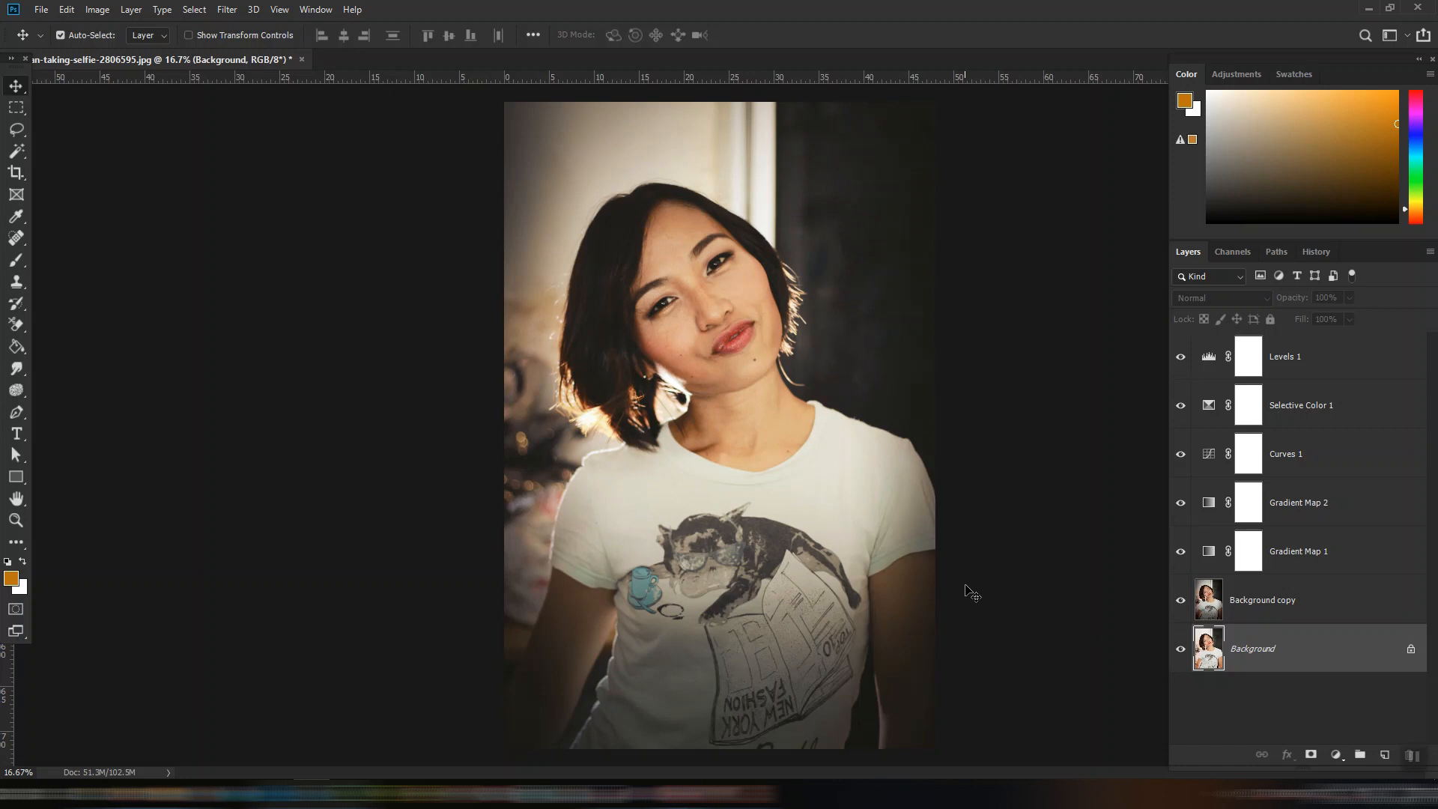
# Stamp all visible layers into a new layer above Levels 1 and hide every layer beneath it.
pyautogui.click(1367, 355)
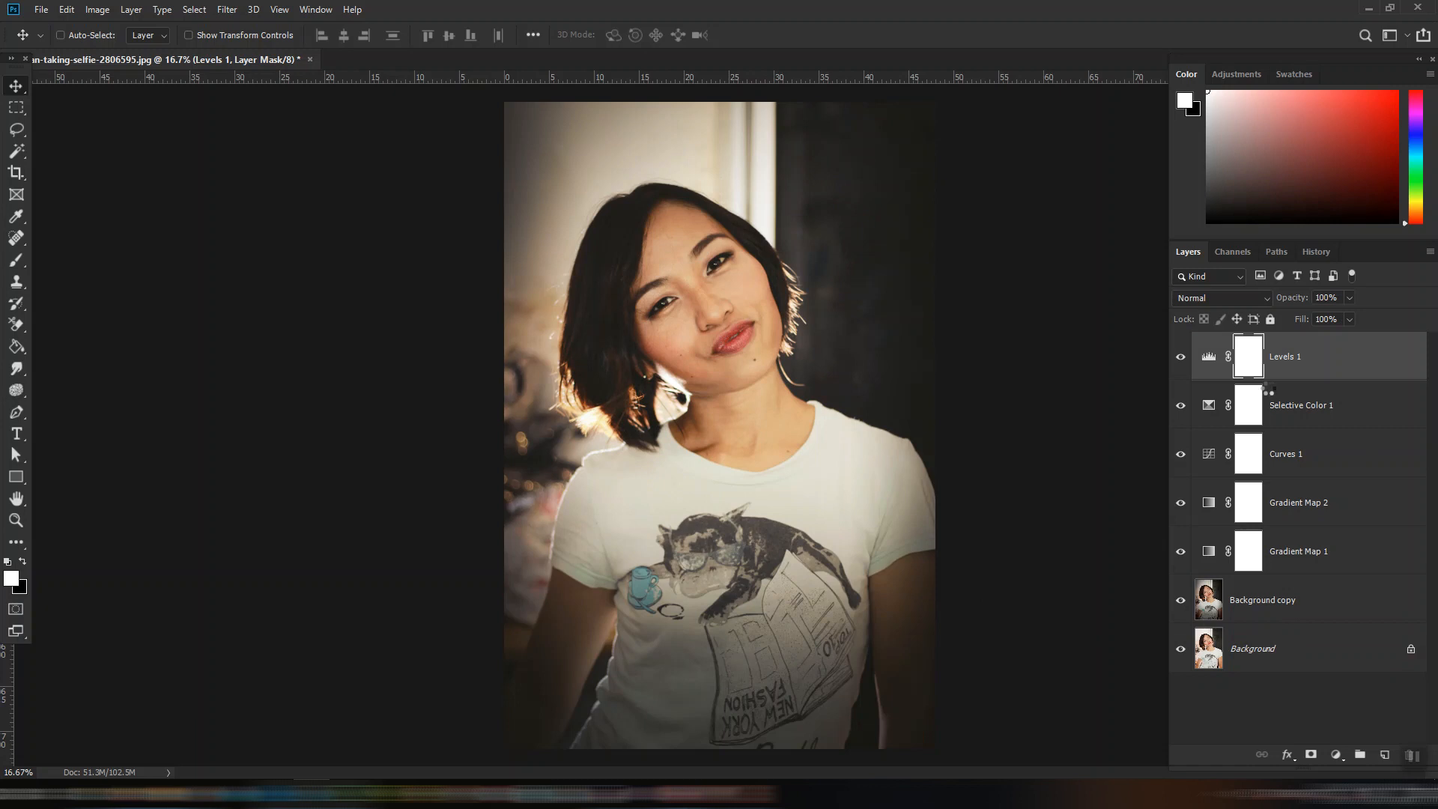
pyautogui.hotkey('ctrl', 'shift', 'alt', 'e')
pyautogui.moveTo(1181, 406); pyautogui.dragTo(1179, 697)
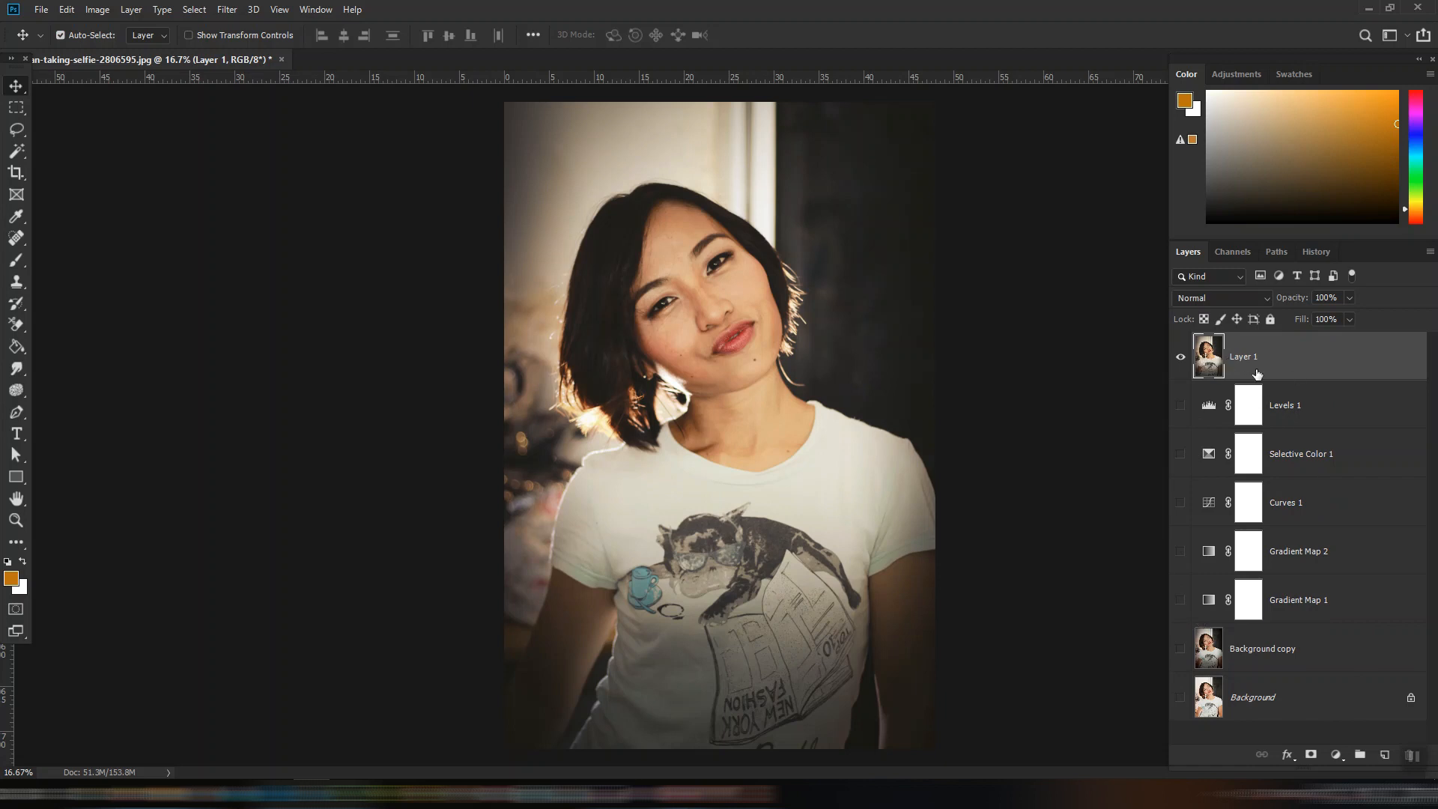
# Apply the Camera Raw filter to the merged layer with Exposure -0.20, Highlights +8 and Texture +5.
pyautogui.click(227, 10)
pyautogui.click(258, 99)
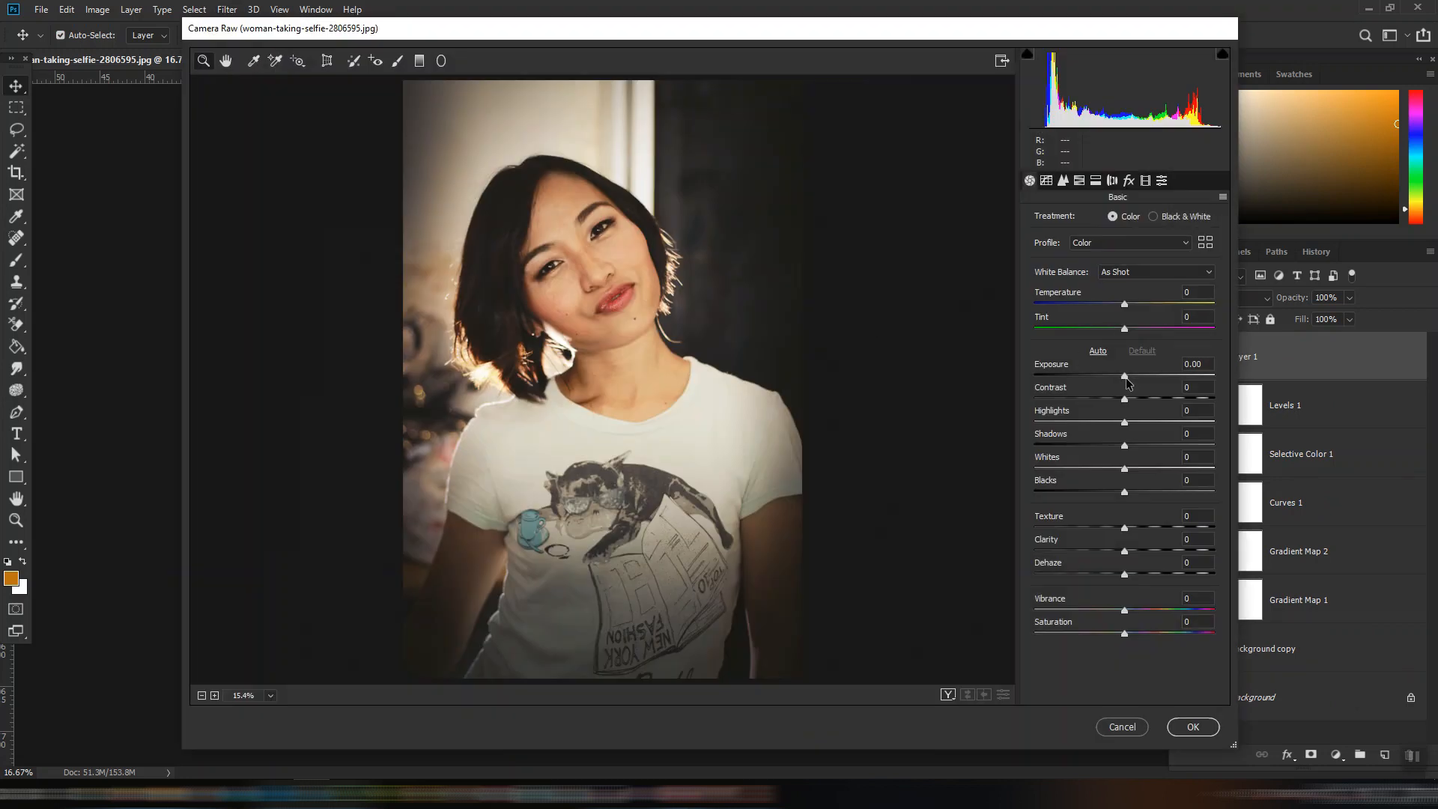
pyautogui.moveTo(1127, 383); pyautogui.dragTo(1121, 382)
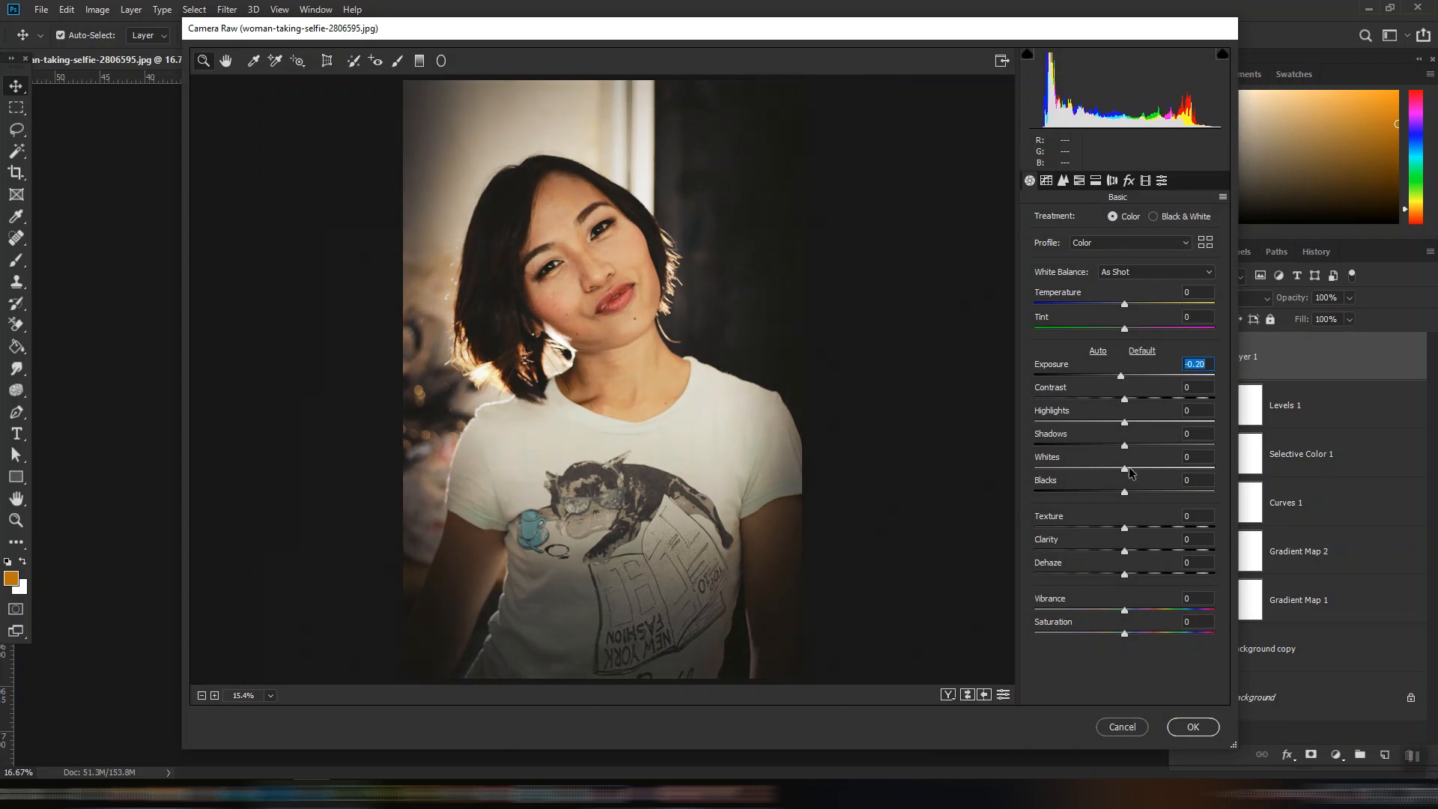
pyautogui.click(1125, 530)
pyautogui.moveTo(1124, 530); pyautogui.dragTo(1130, 532)
pyautogui.moveTo(1125, 426); pyautogui.dragTo(1132, 427)
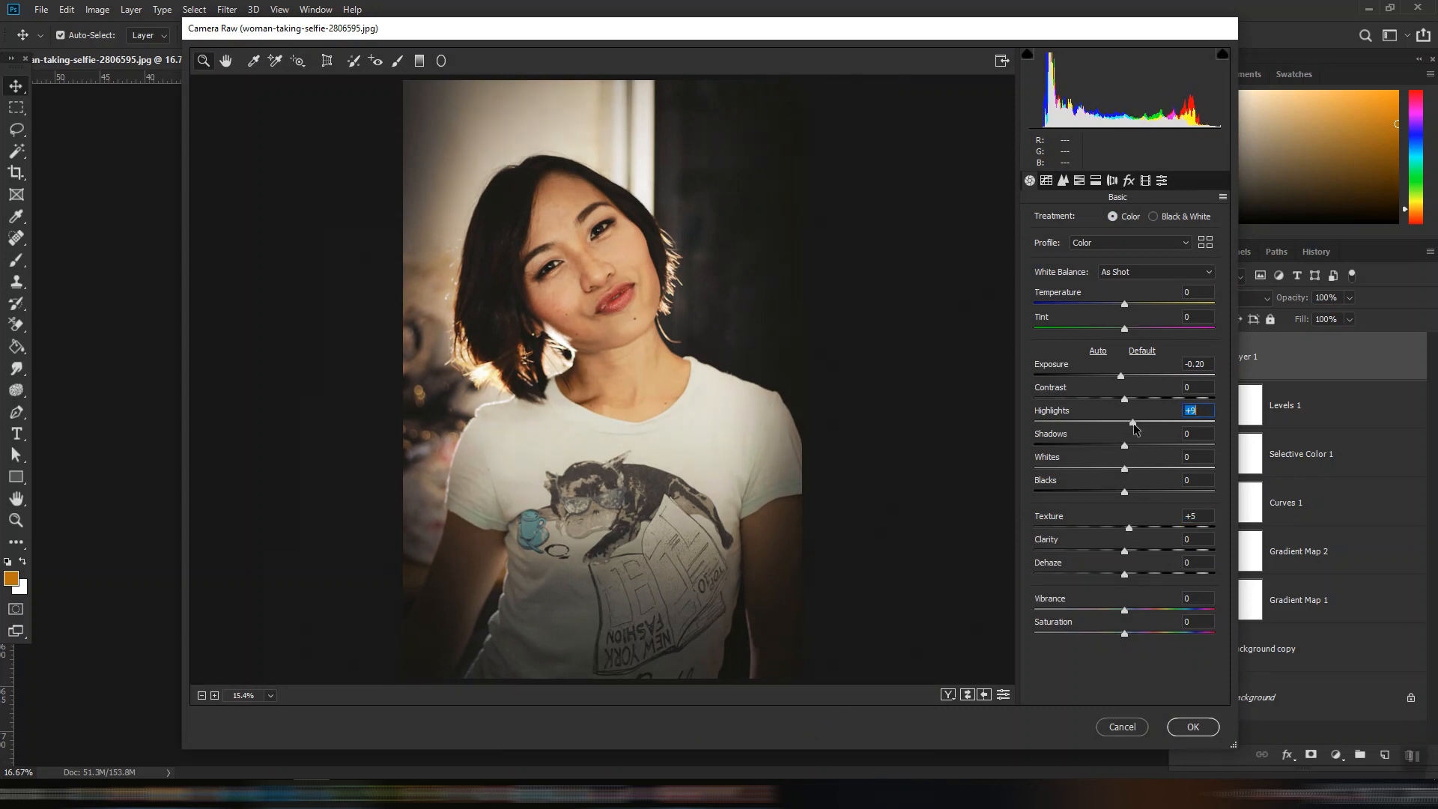
pyautogui.click(1199, 731)
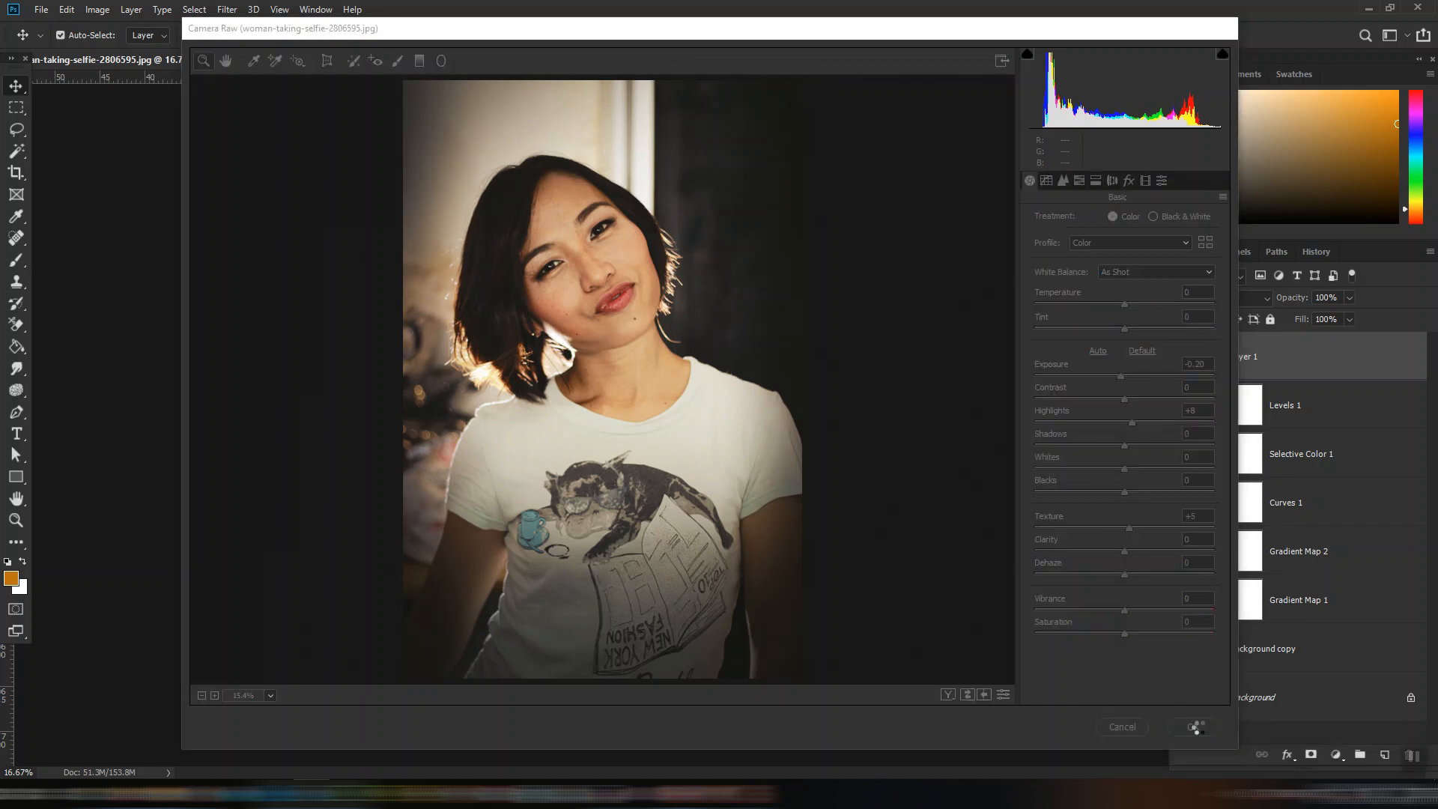
# Examine the filtered portrait's face and skin detail up close, and return to viewing the whole picture.
pyautogui.hotkey('ctrl', '+')
pyautogui.hotkey('ctrl', '+')
pyautogui.hotkey('ctrl', '+')
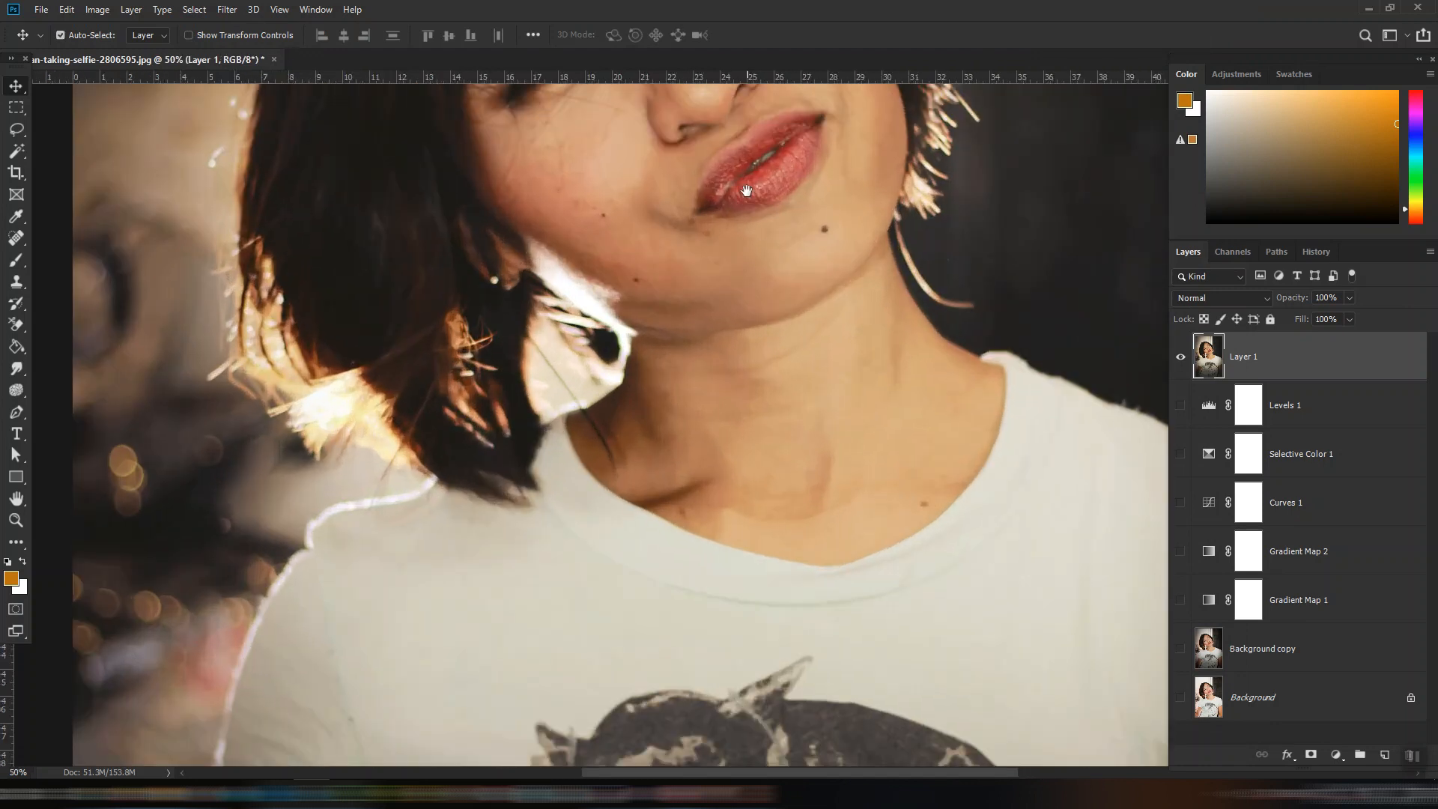
pyautogui.moveTo(747, 191); pyautogui.dragTo(719, 415)
pyautogui.hotkey('ctrl', '+')
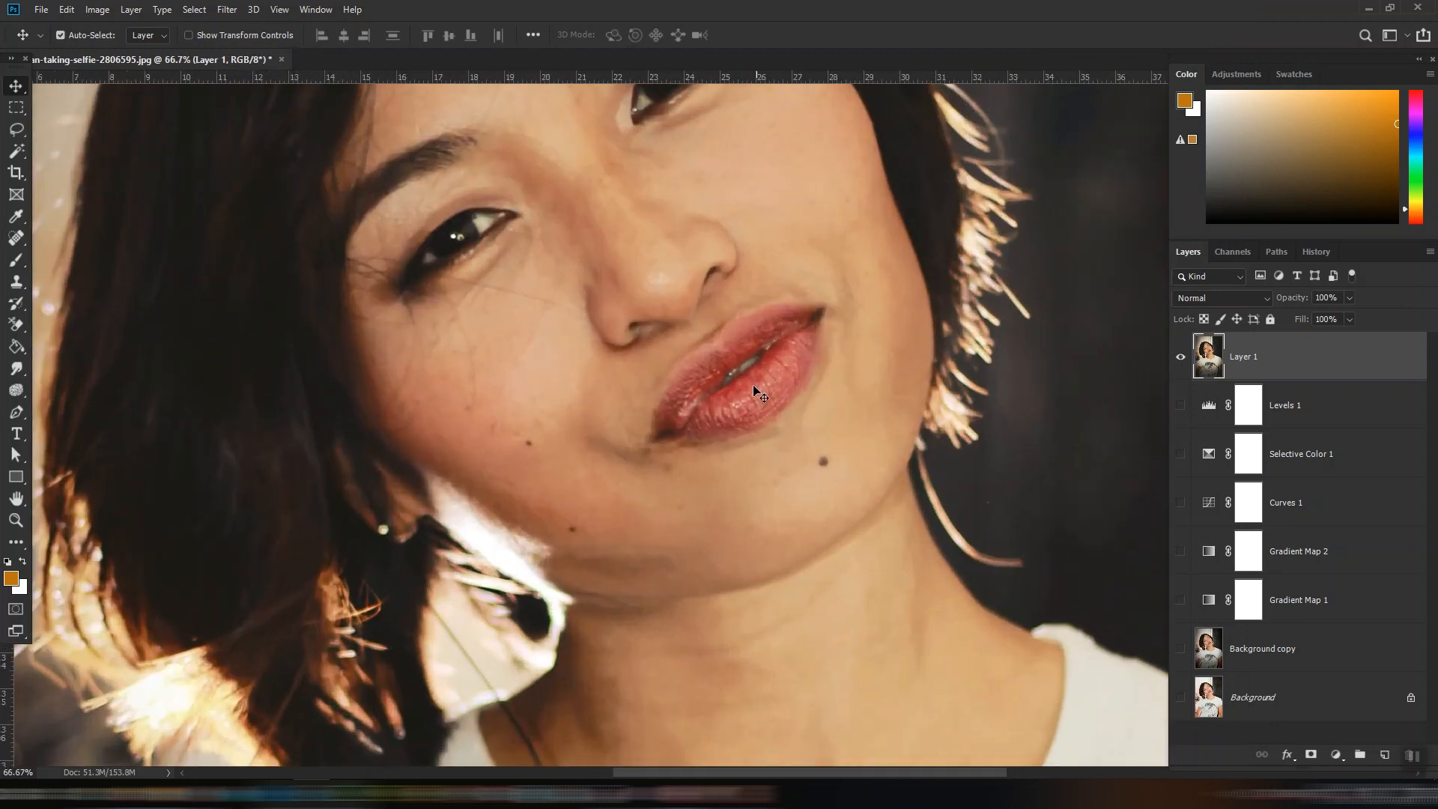
pyautogui.hotkey('ctrl', '-')
pyautogui.hotkey('ctrl', '-')
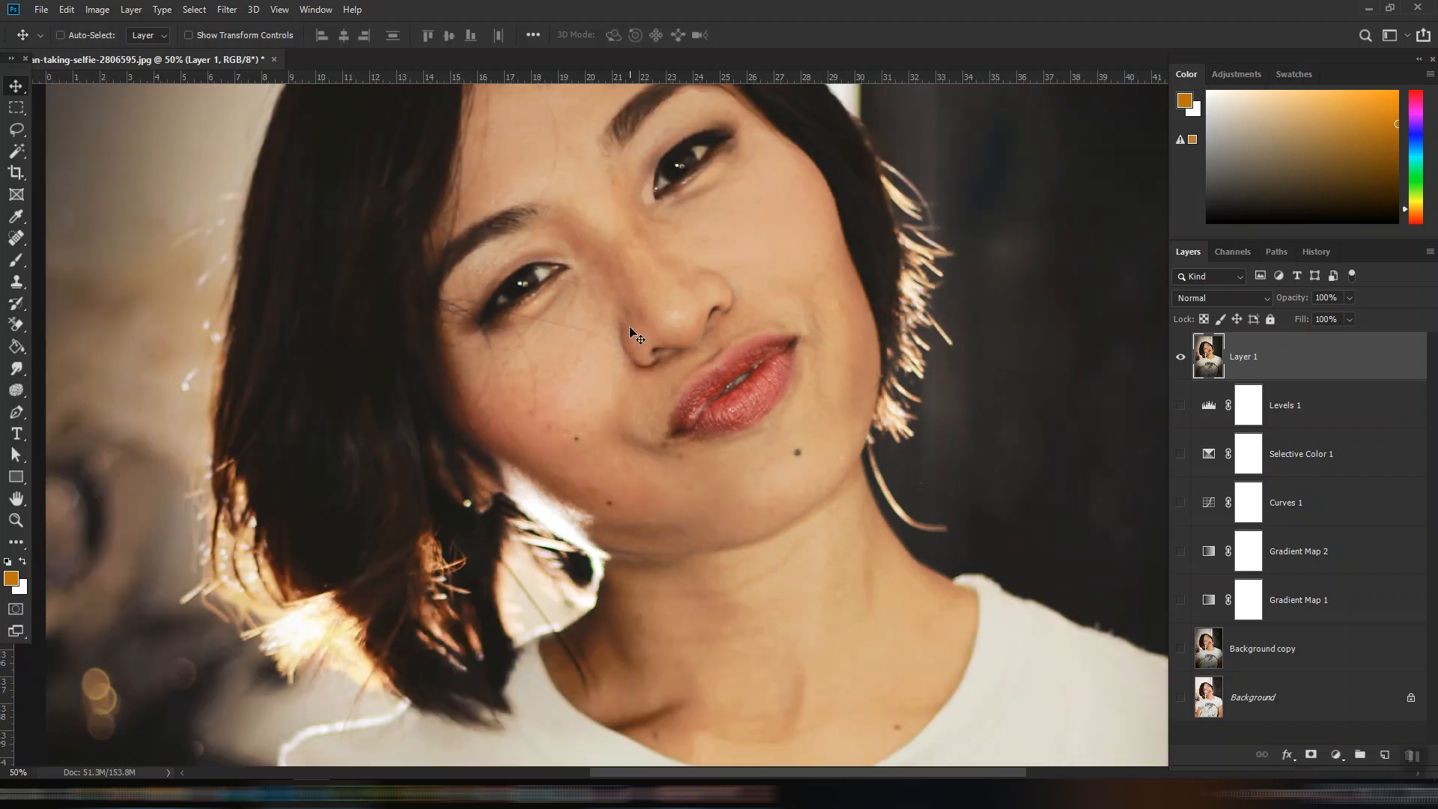
pyautogui.hotkey('ctrl', '-')
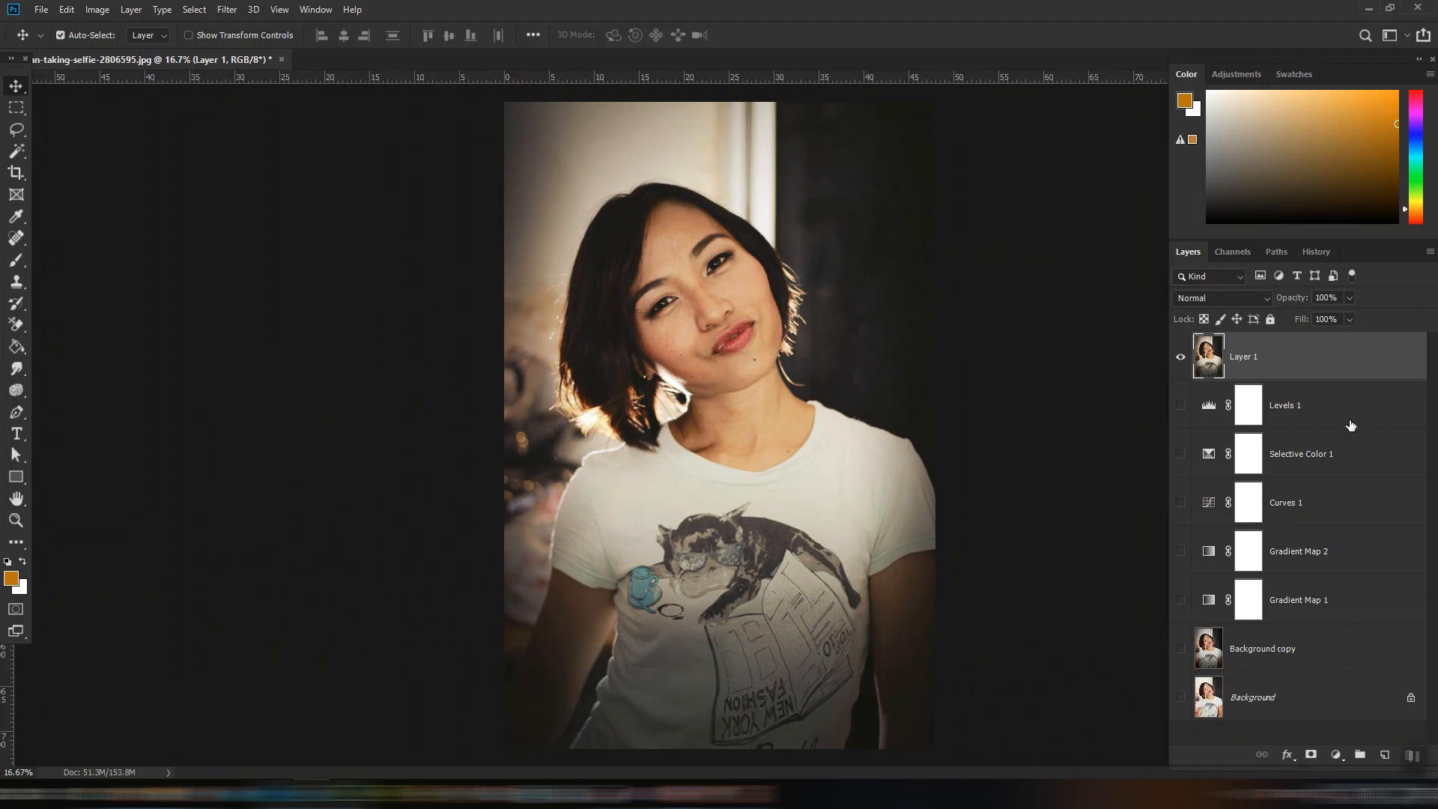
# Group the hidden layers from Levels 1 through Background copy.
pyautogui.click(1349, 416)
pyautogui.keyDown('shift'); pyautogui.click(1330, 660); pyautogui.keyUp('shift')
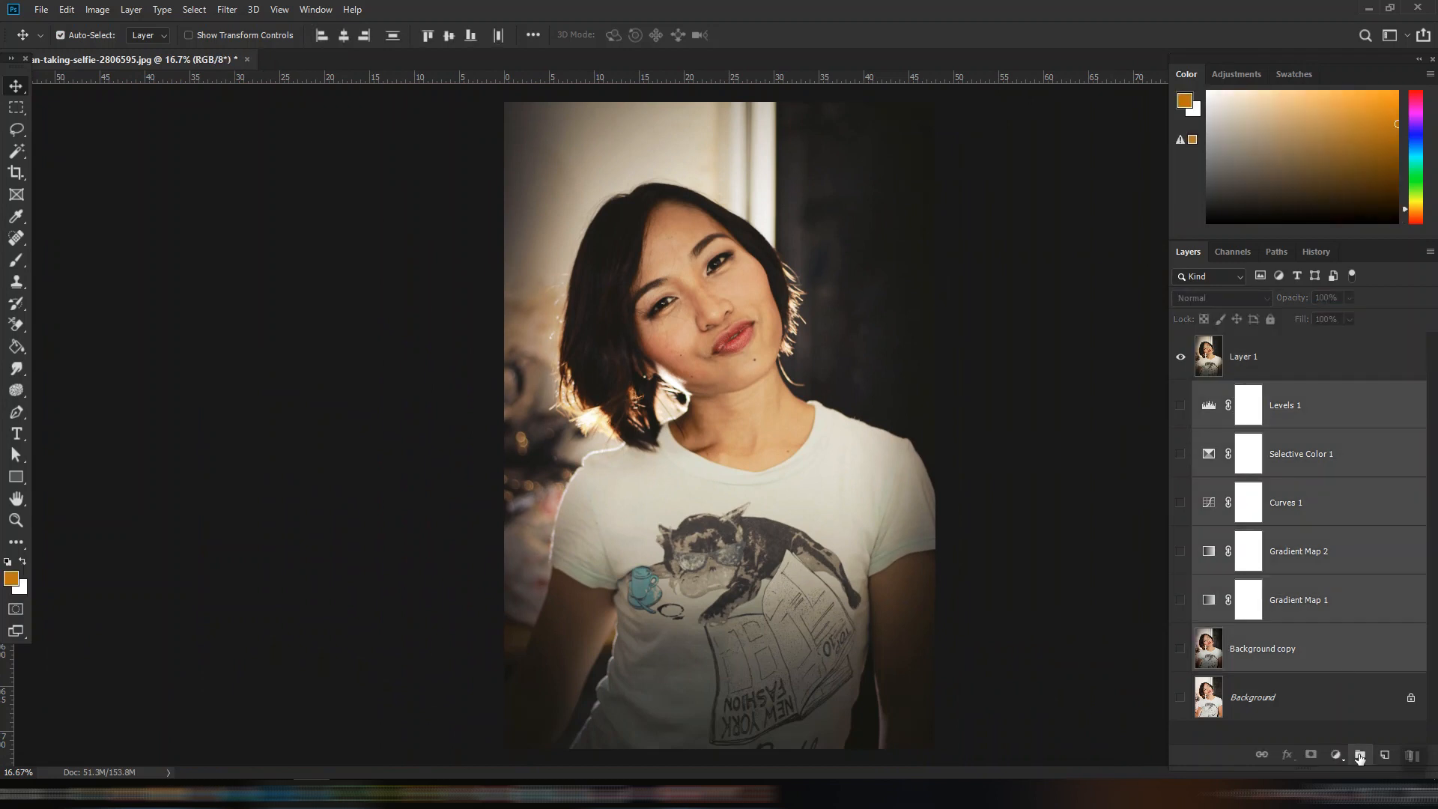
pyautogui.click(1361, 755)
# Select the merged Layer 1 above Group 1 and duplicate it.
pyautogui.click(1292, 368)
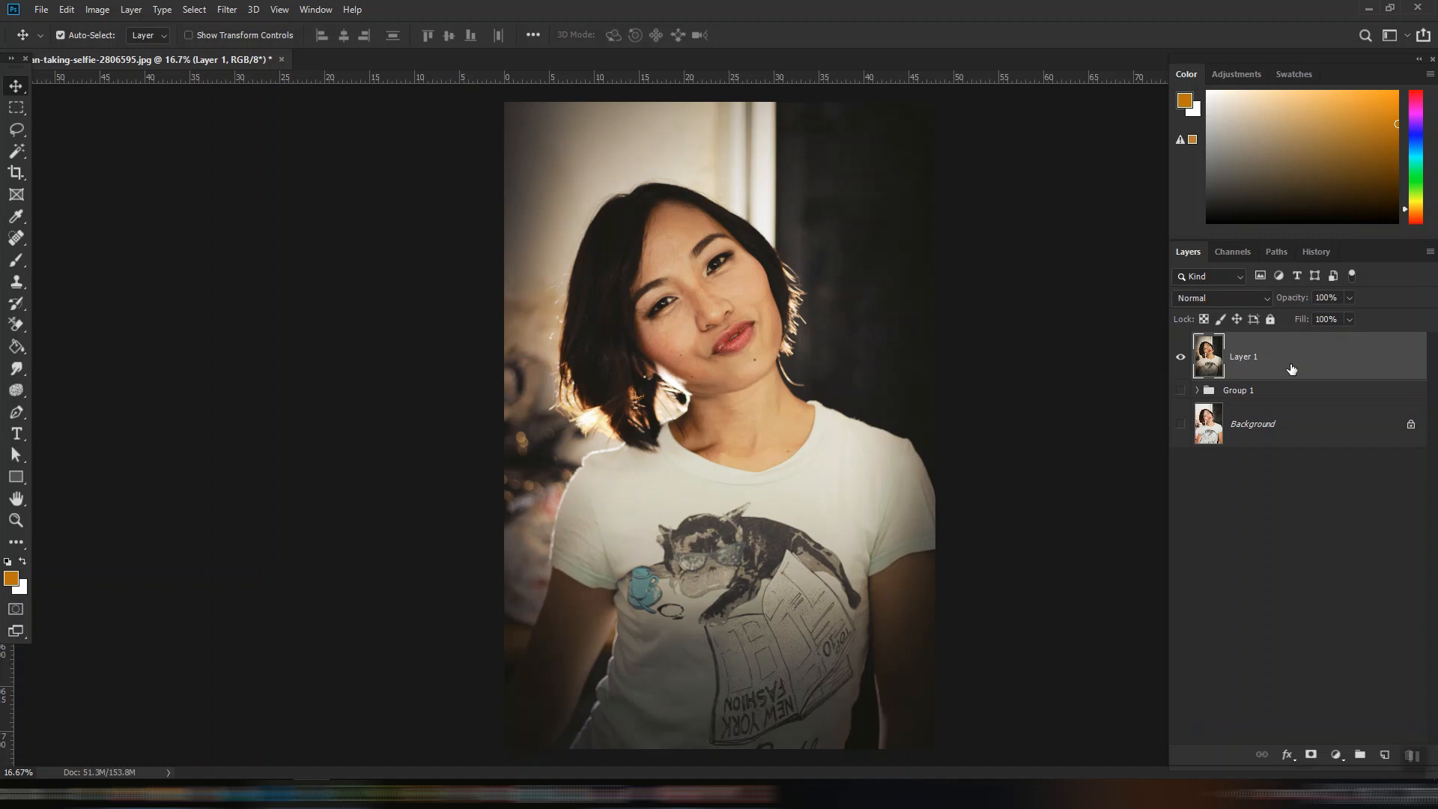
pyautogui.hotkey('ctrl', '+')
pyautogui.hotkey('ctrl', '+')
pyautogui.hotkey('ctrl', '+')
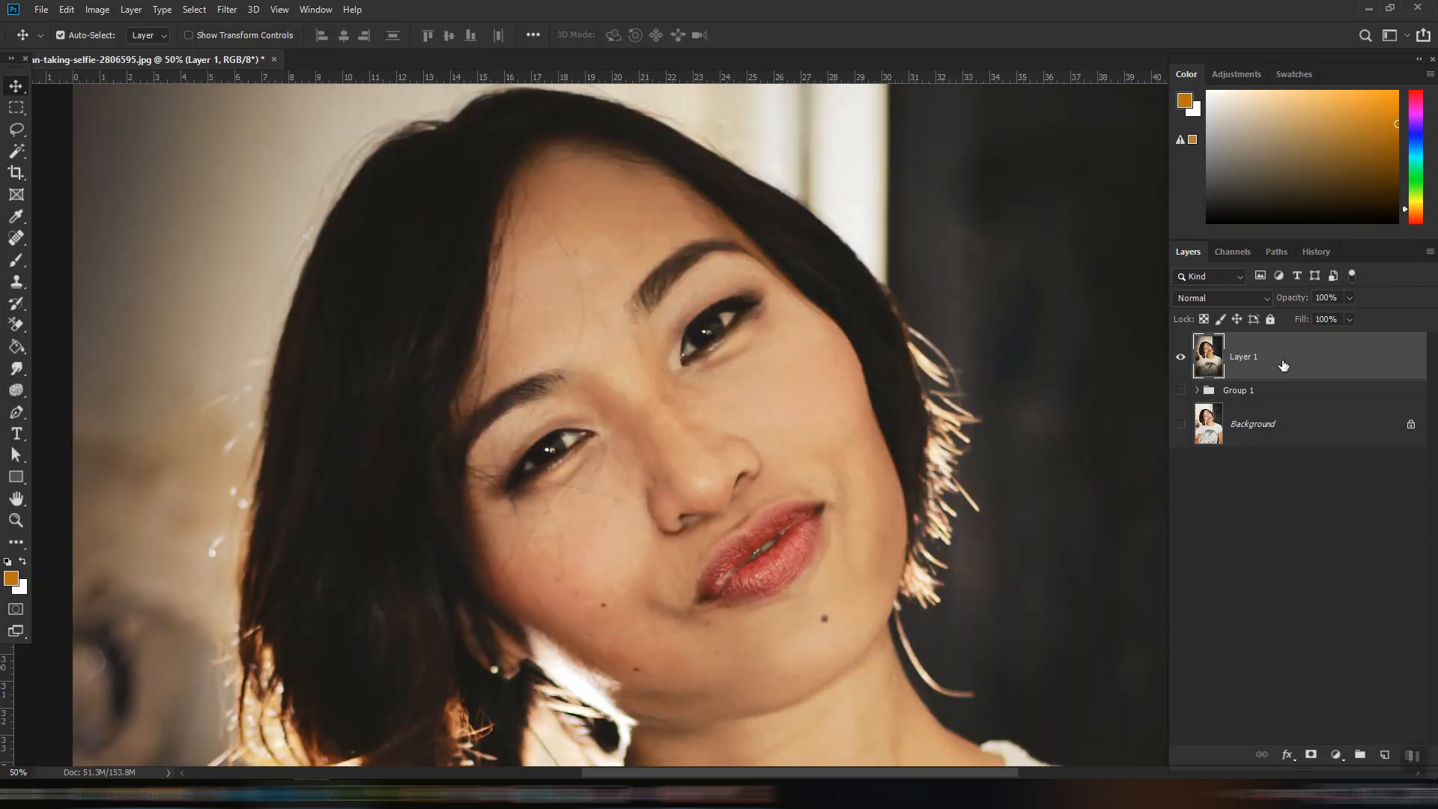
pyautogui.moveTo(1283, 365); pyautogui.dragTo(1385, 754)
# Convert the duplicate of Layer 1 to a smart object, and make a second copy of it that is hidden.
pyautogui.rightClick(1244, 361)
pyautogui.click(1193, 364)
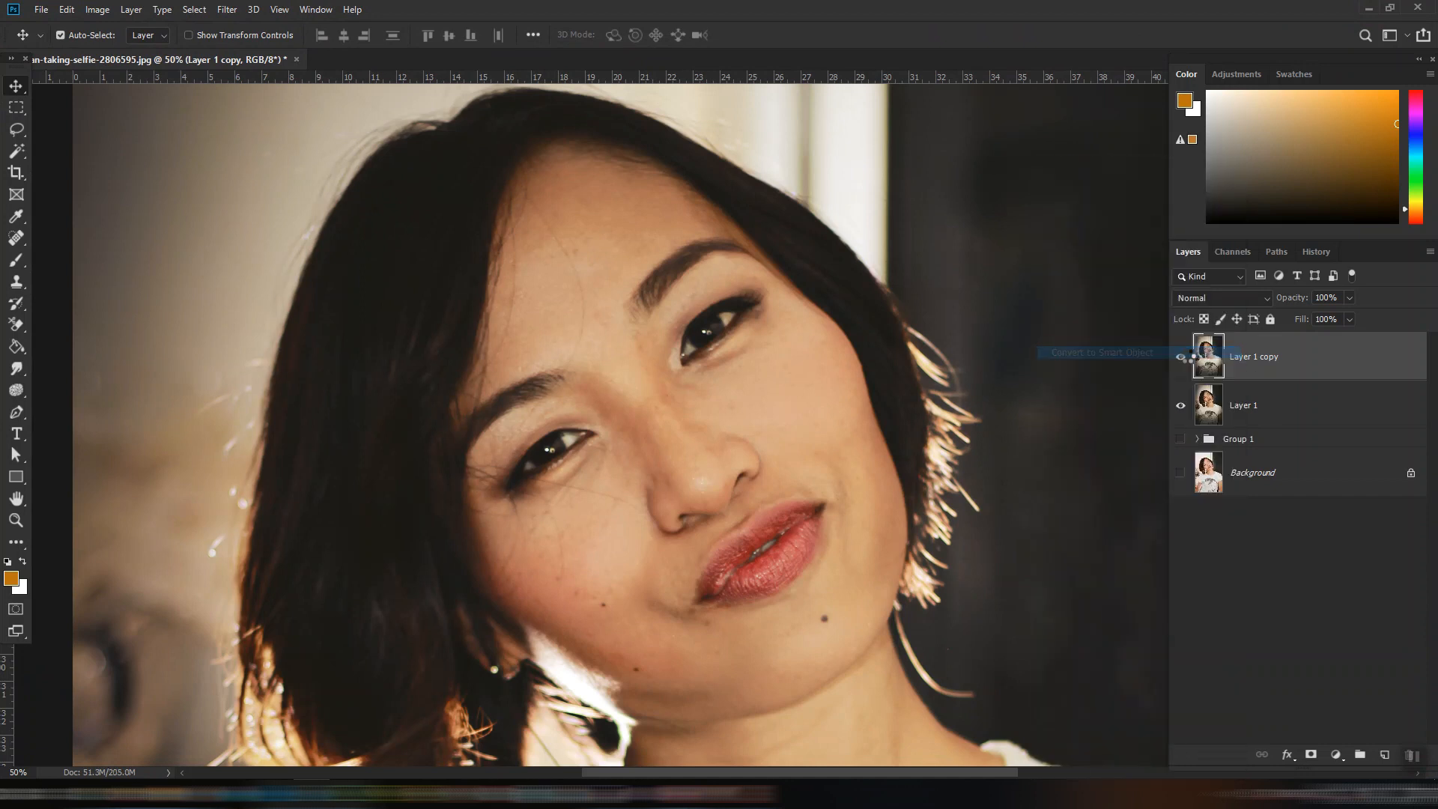
pyautogui.moveTo(1327, 358); pyautogui.dragTo(1385, 754)
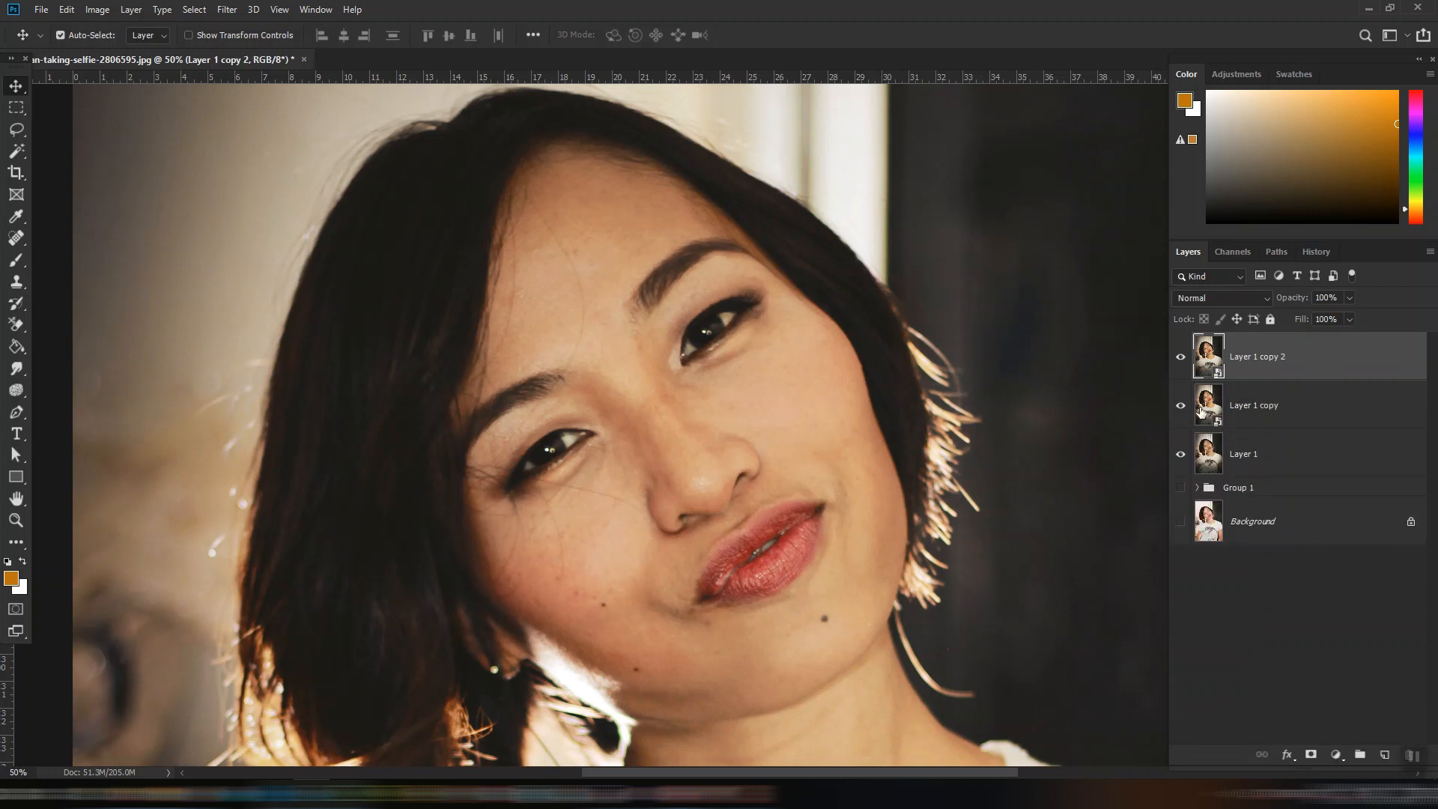
pyautogui.click(1180, 361)
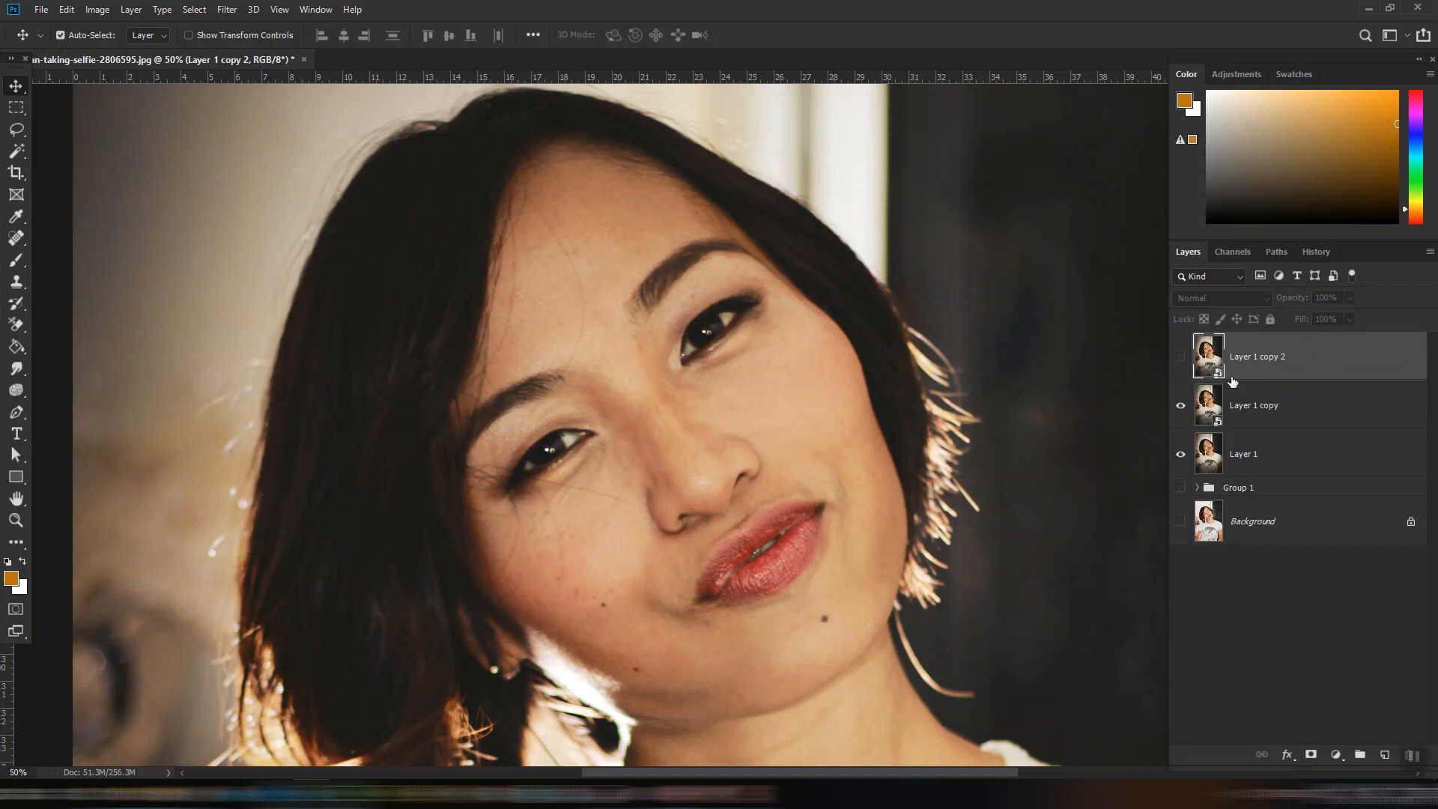
# Apply a Gaussian Blur with a 20-pixel radius to Layer 1 copy.
pyautogui.click(1244, 412)
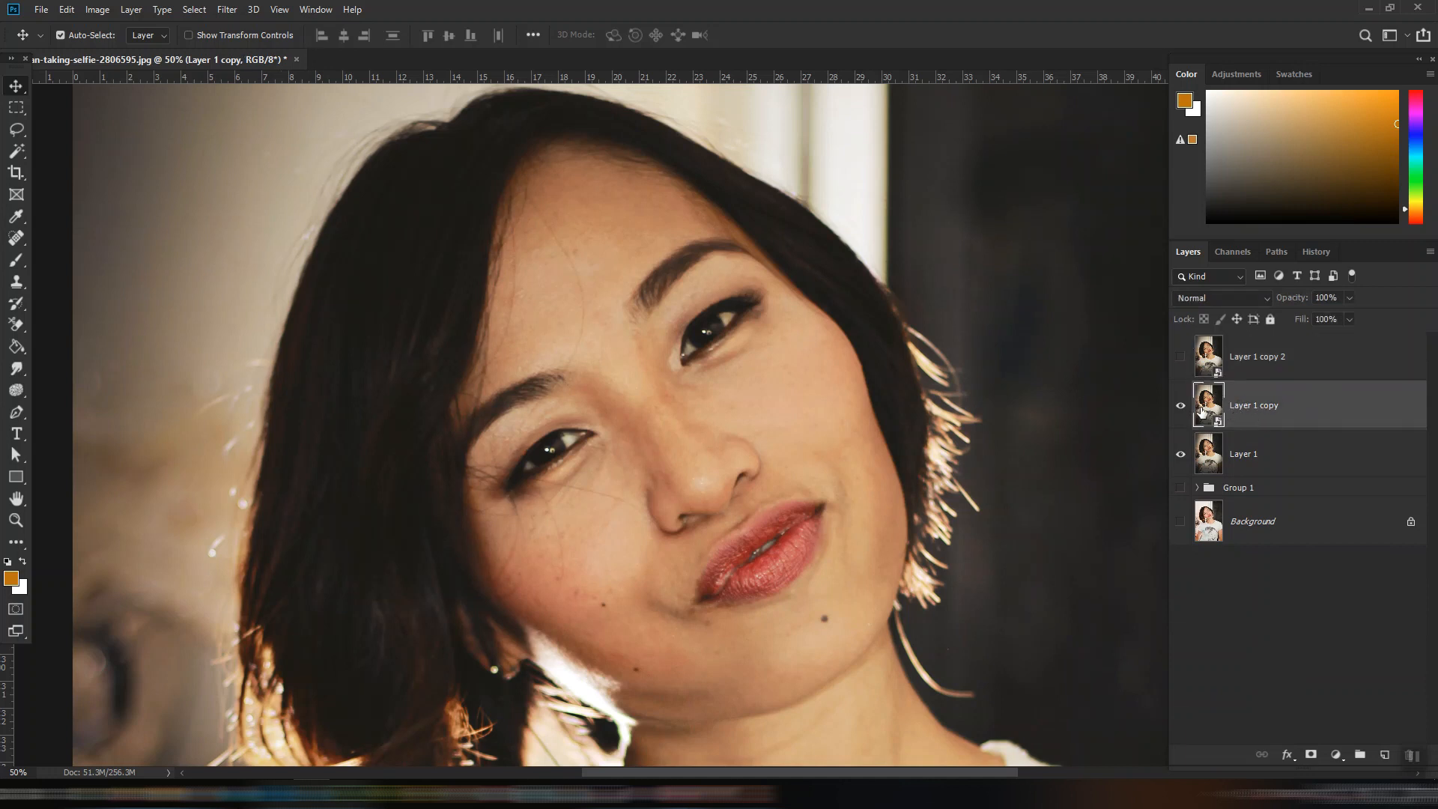
pyautogui.click(227, 10)
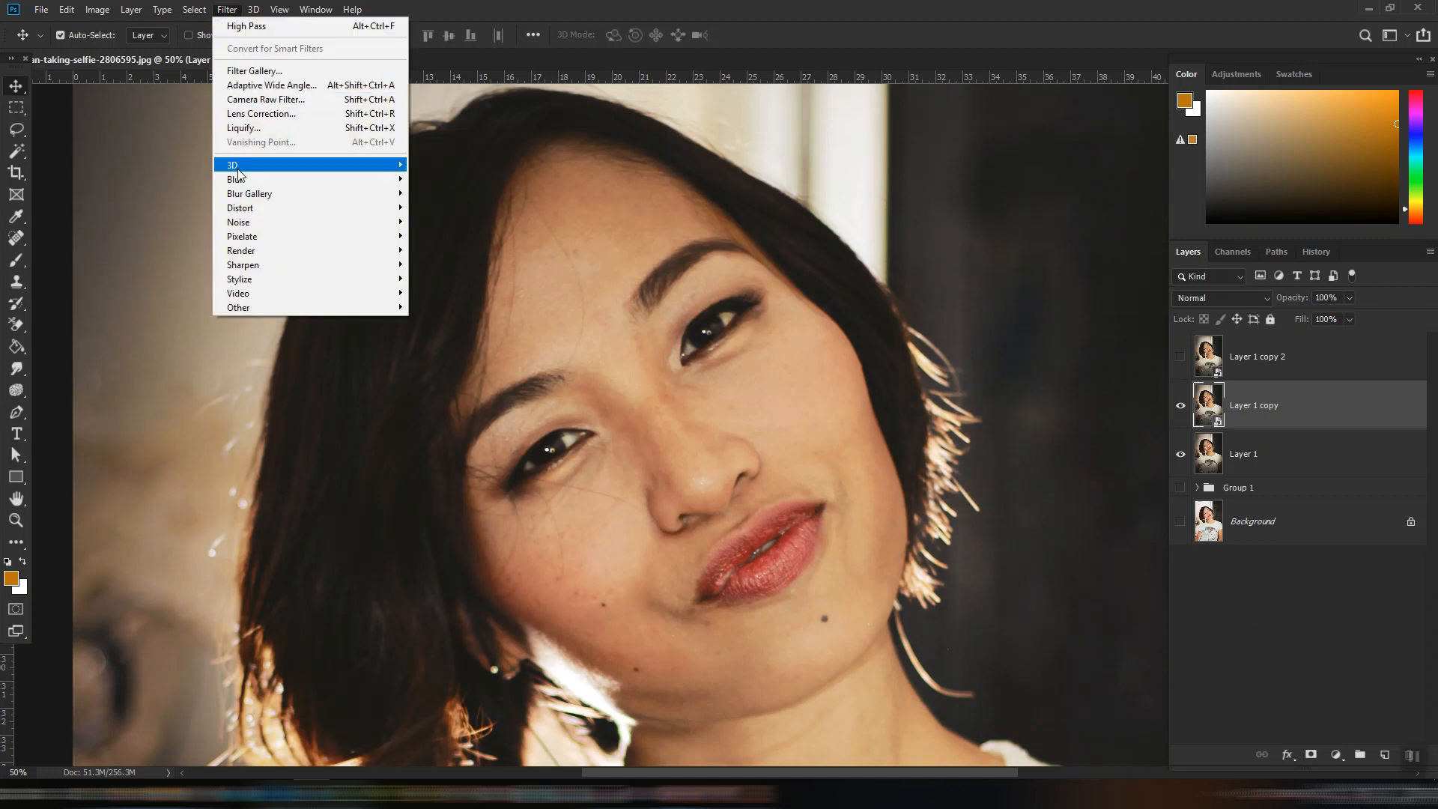
pyautogui.moveTo(243, 181)
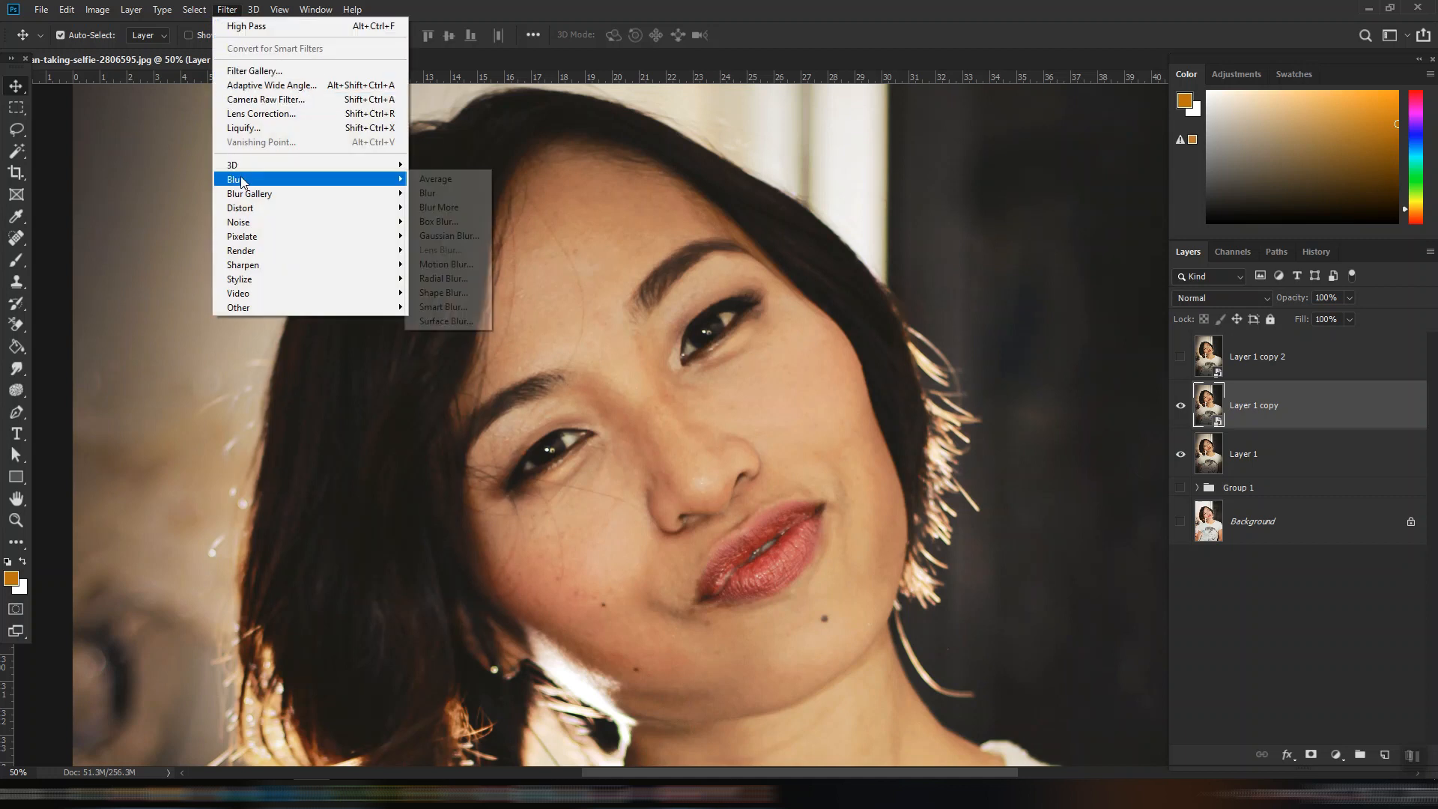
pyautogui.click(466, 235)
pyautogui.click(921, 501)
pyautogui.moveTo(915, 501); pyautogui.dragTo(905, 502)
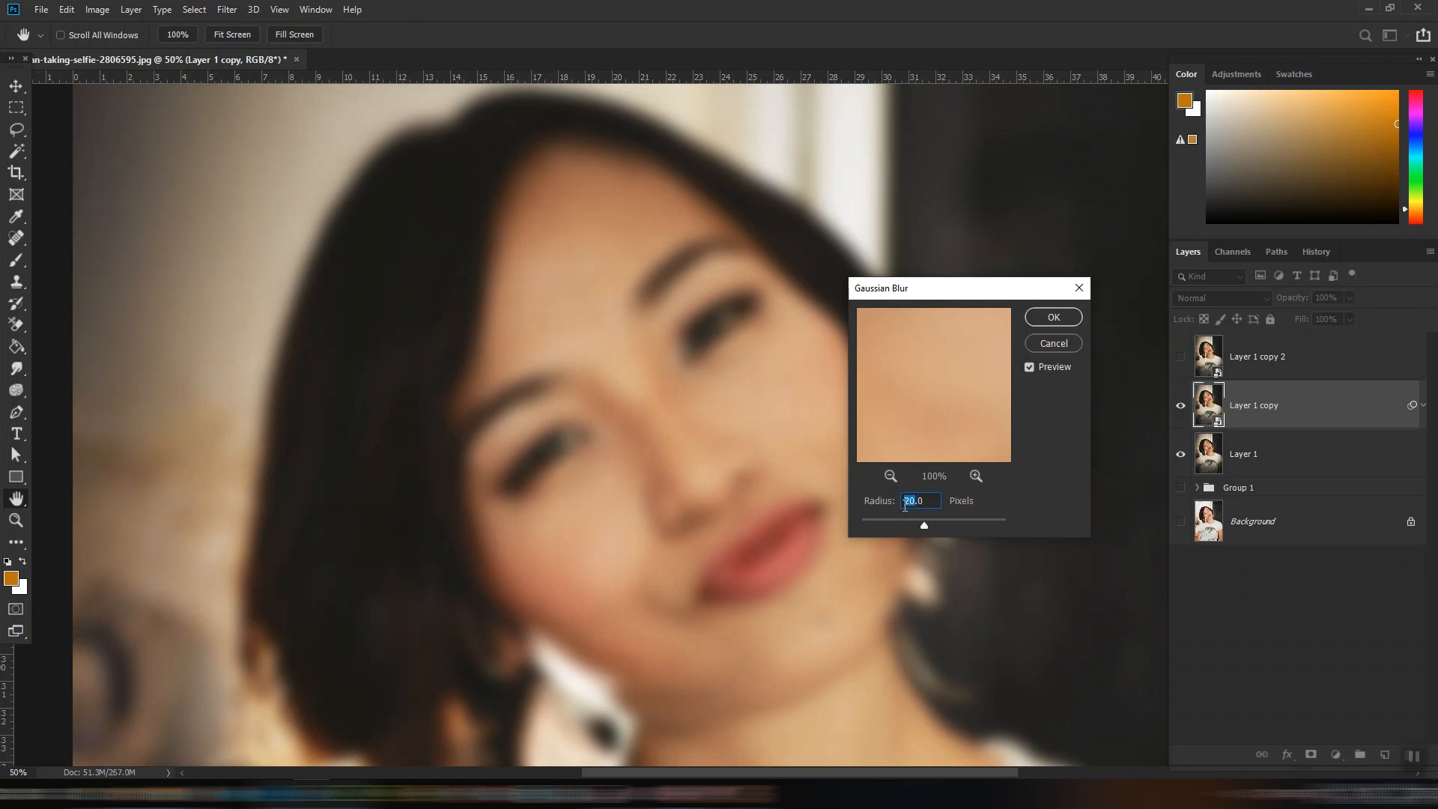
pyautogui.click(1053, 317)
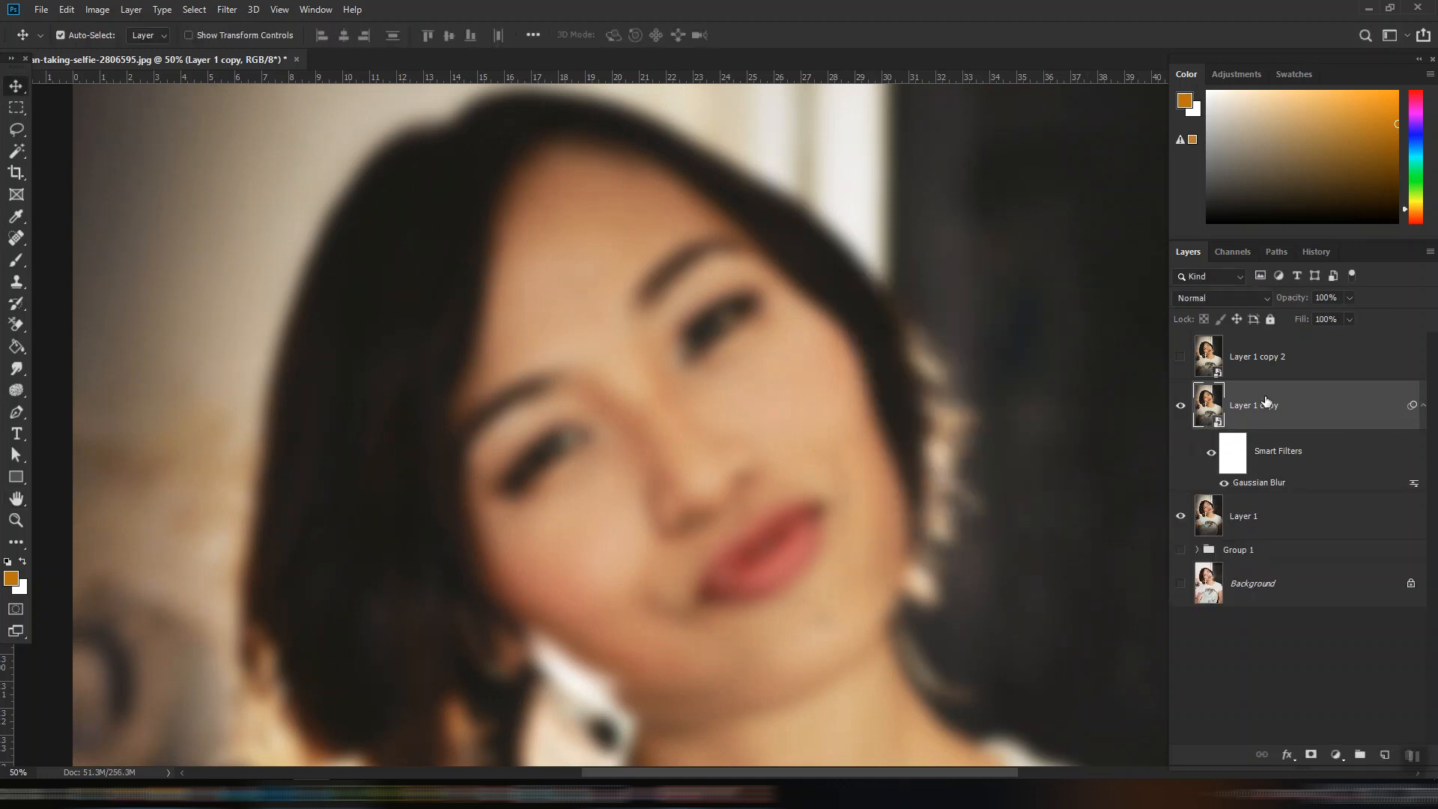
# Show Layer 1 copy 2 with a High Pass filter of 3 pixels and the Vivid Light blend mode.
pyautogui.click(1180, 364)
pyautogui.click(1266, 359)
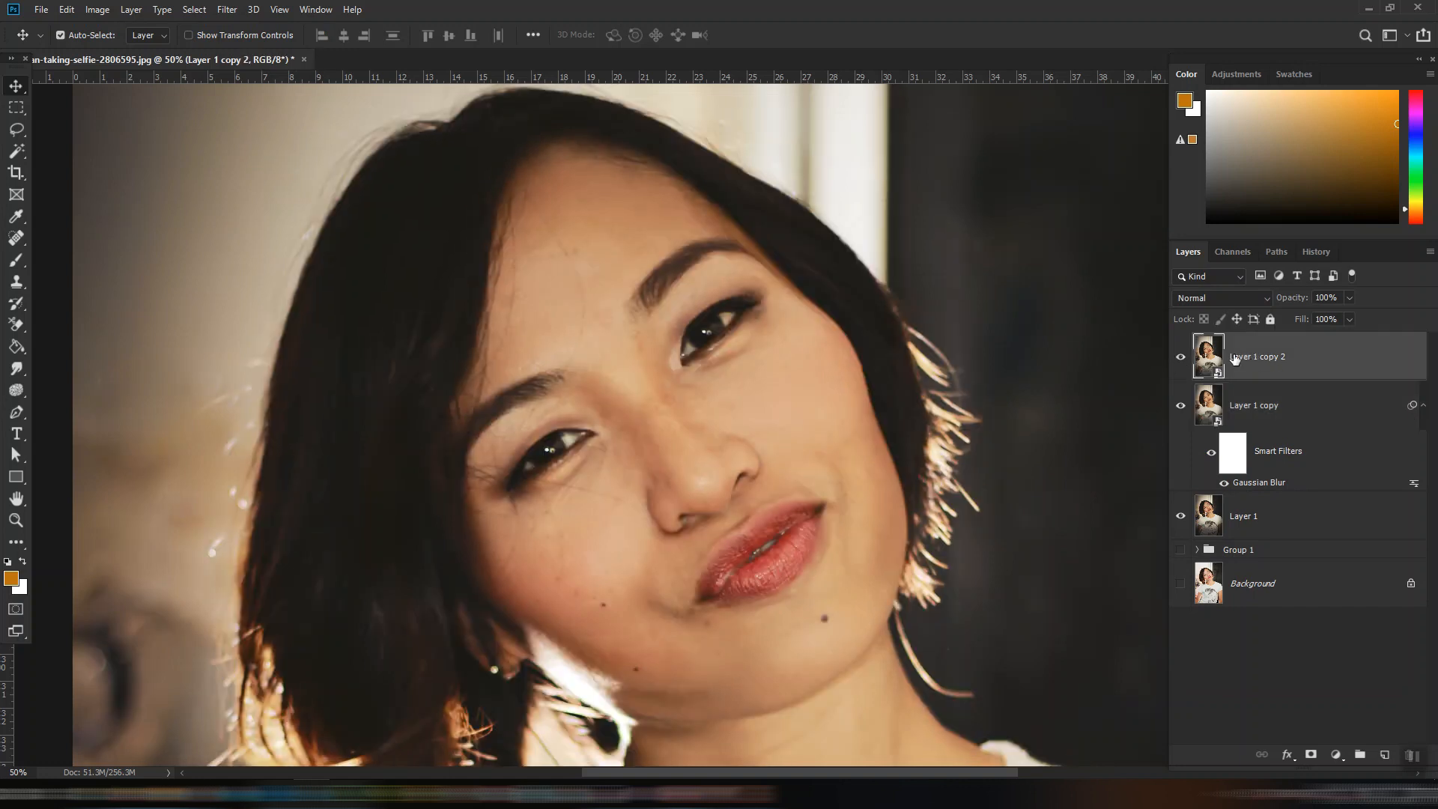
pyautogui.click(232, 14)
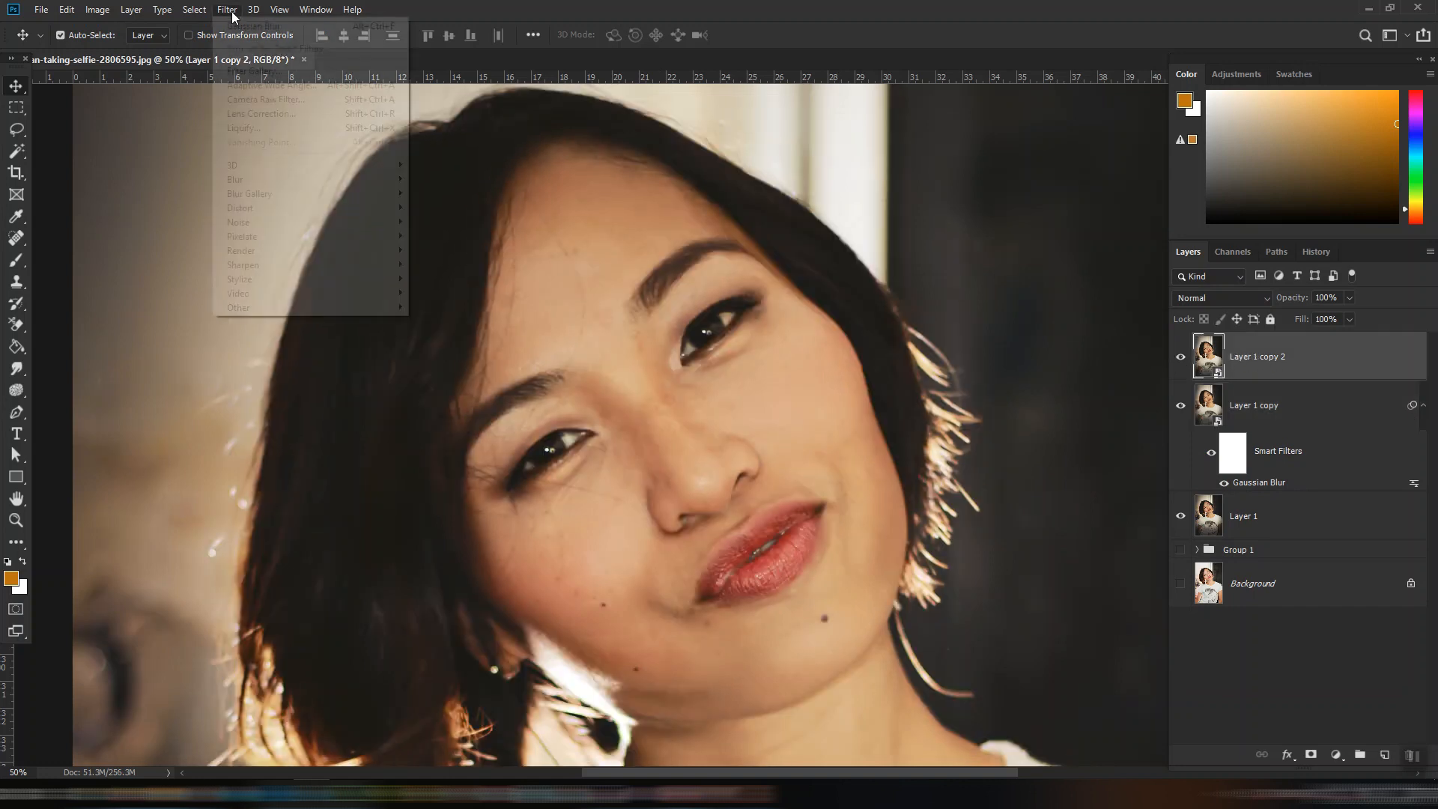
pyautogui.moveTo(303, 303)
pyautogui.click(439, 321)
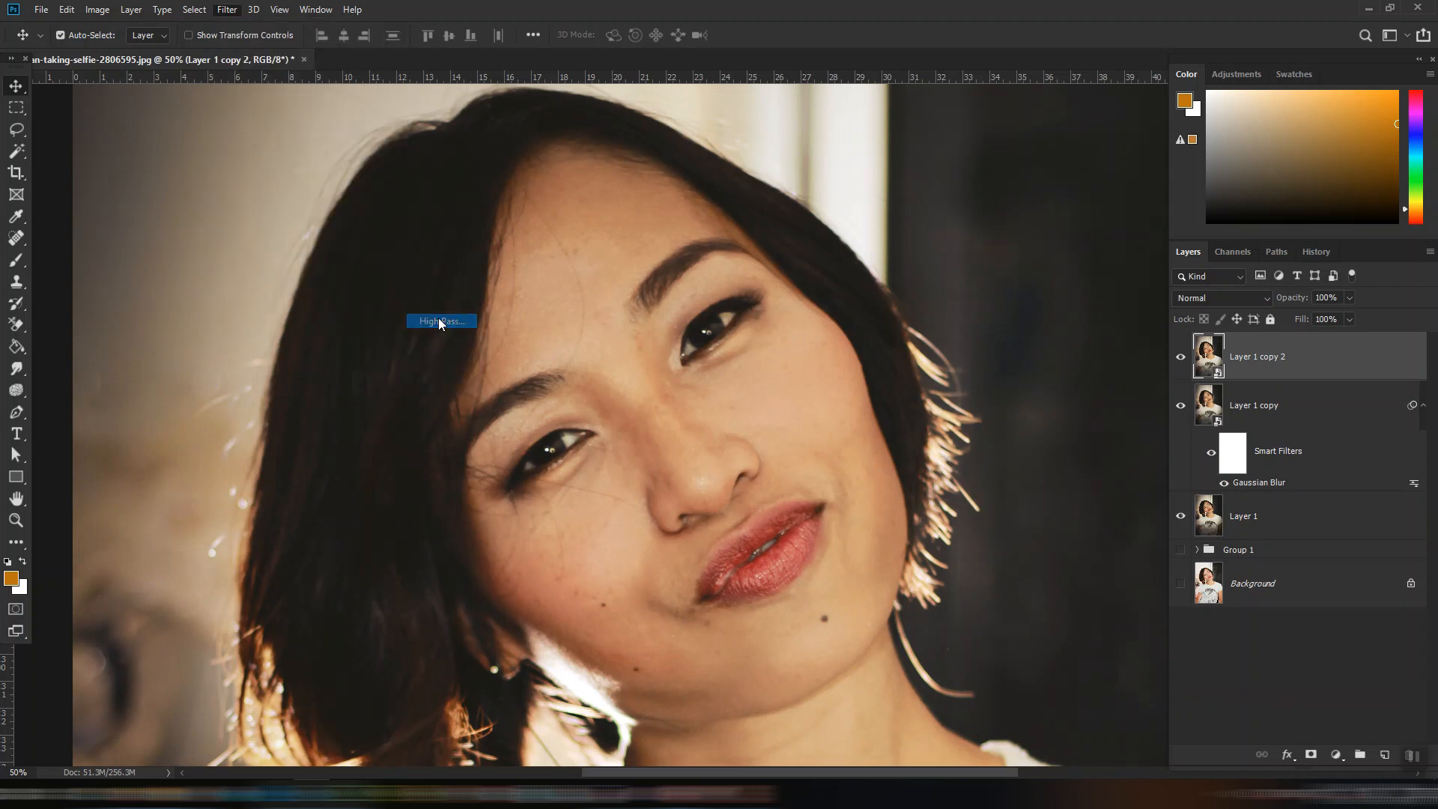
pyautogui.click(865, 402)
pyautogui.moveTo(880, 402); pyautogui.dragTo(845, 410)
pyautogui.write('2.5')
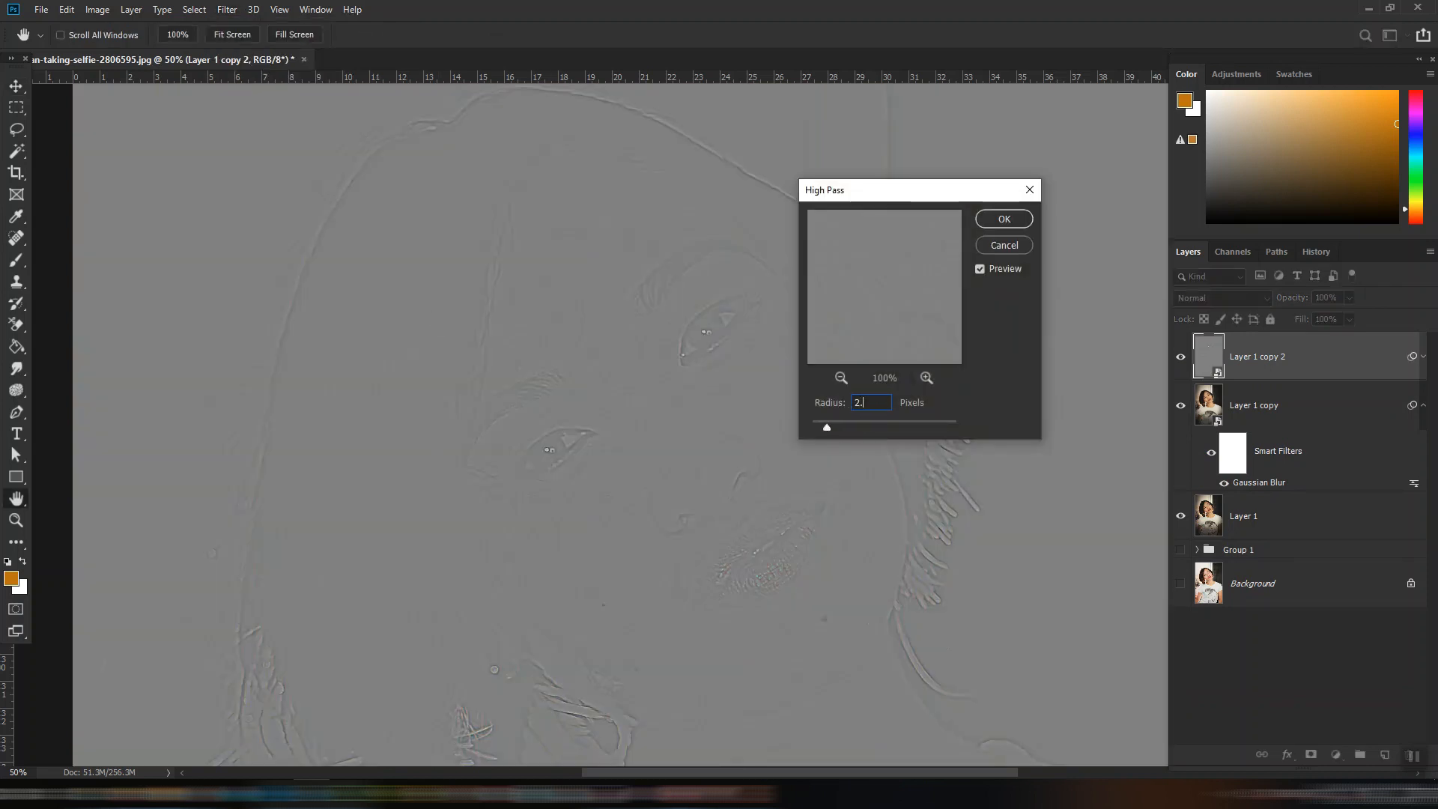
pyautogui.press('BackSpace')
pyautogui.press('BackSpace')
pyautogui.write('3.0')
pyautogui.click(1009, 222)
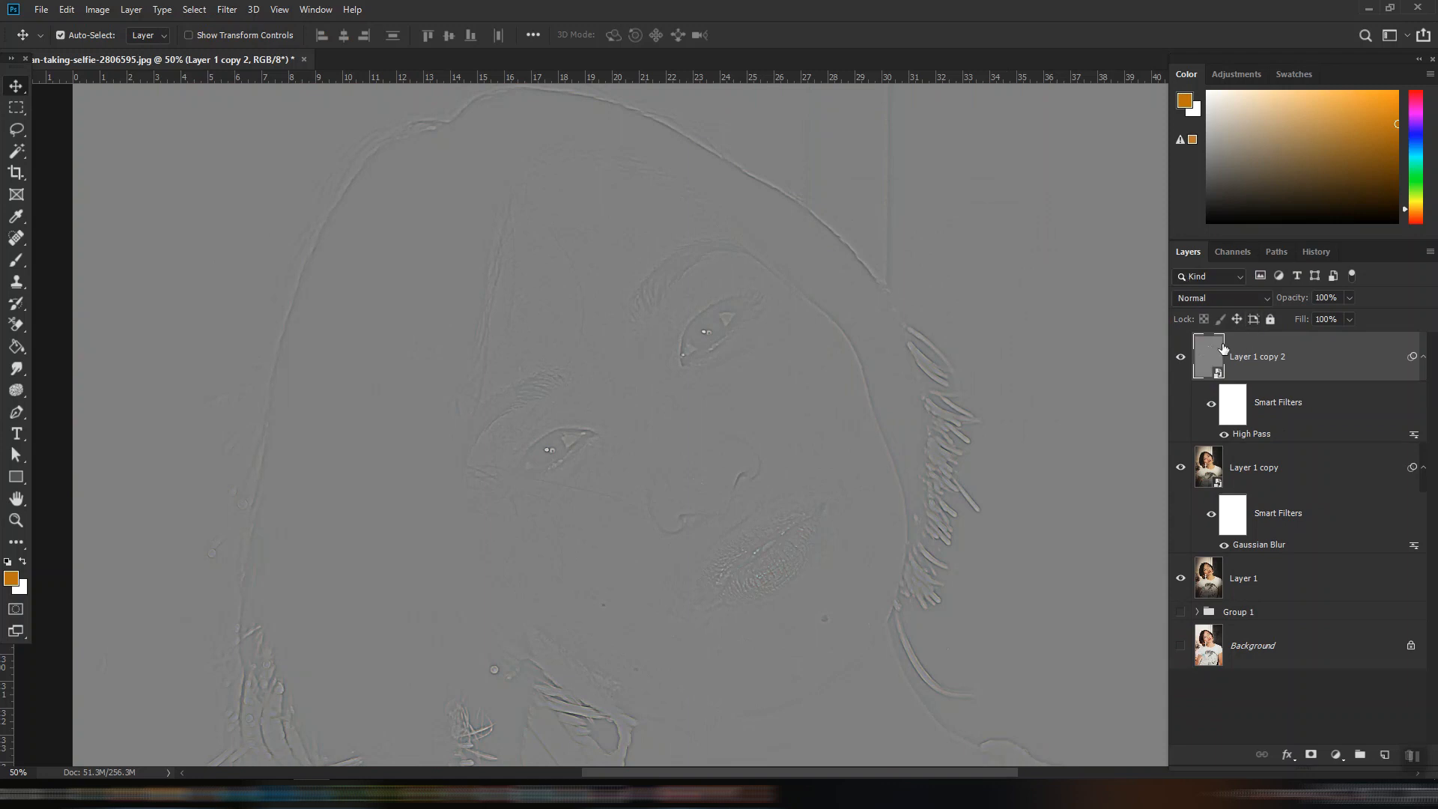
pyautogui.click(1264, 300)
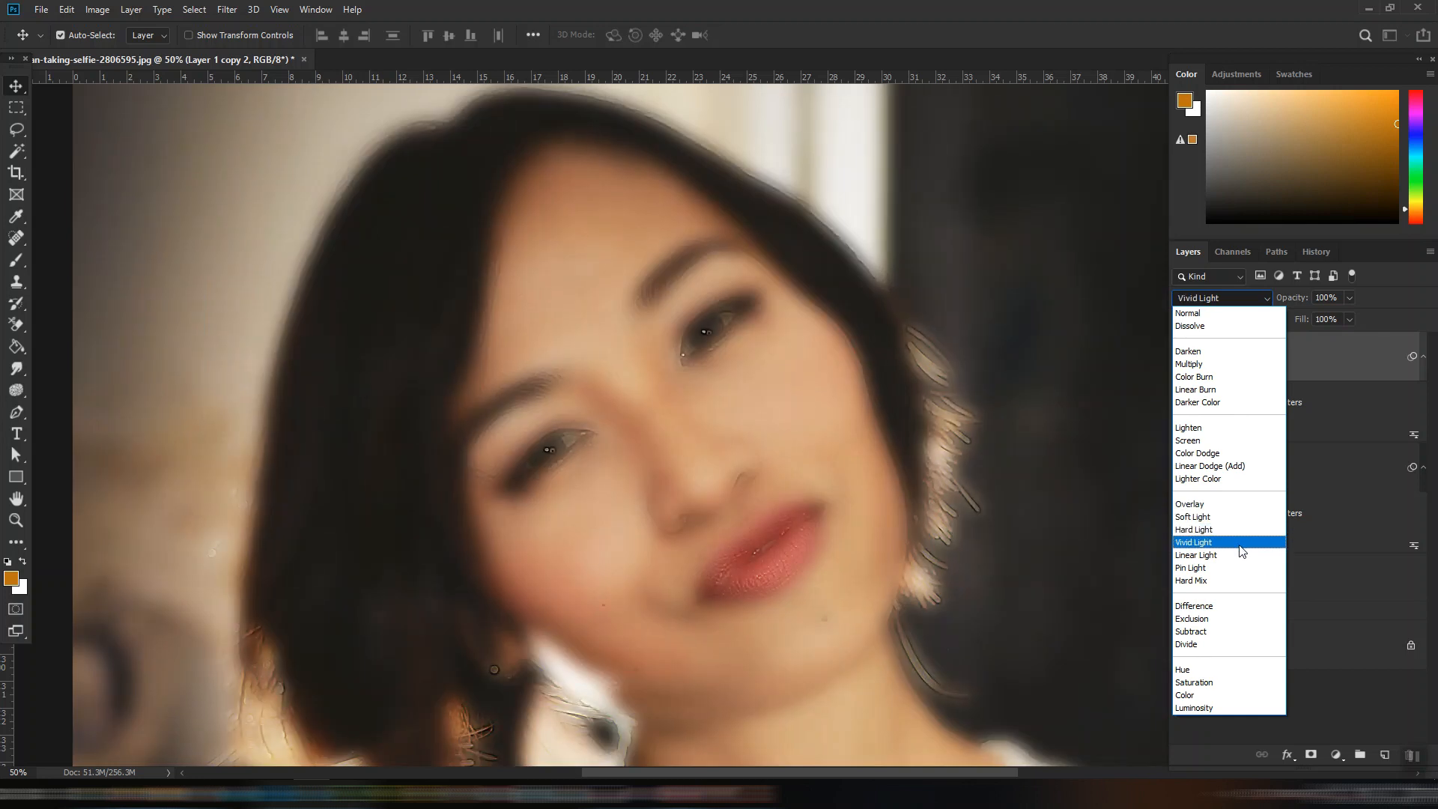
pyautogui.click(1241, 544)
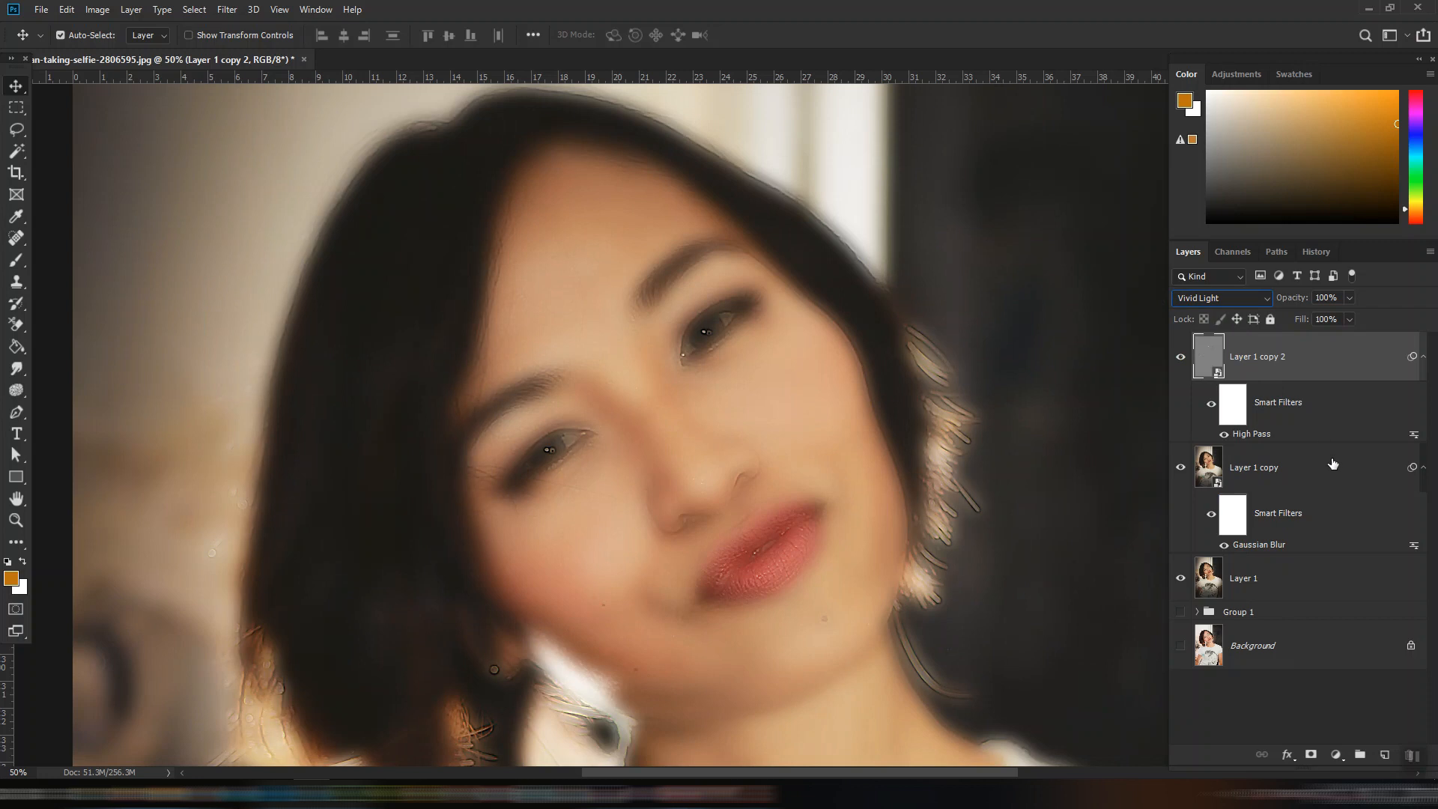
# Group Layer 1 copy 2 with Layer 1 copy and add a black, all-hiding layer mask to the group.
pyautogui.press('ctrl')
pyautogui.keyDown('ctrl'); pyautogui.click(1289, 475); pyautogui.keyUp('ctrl')
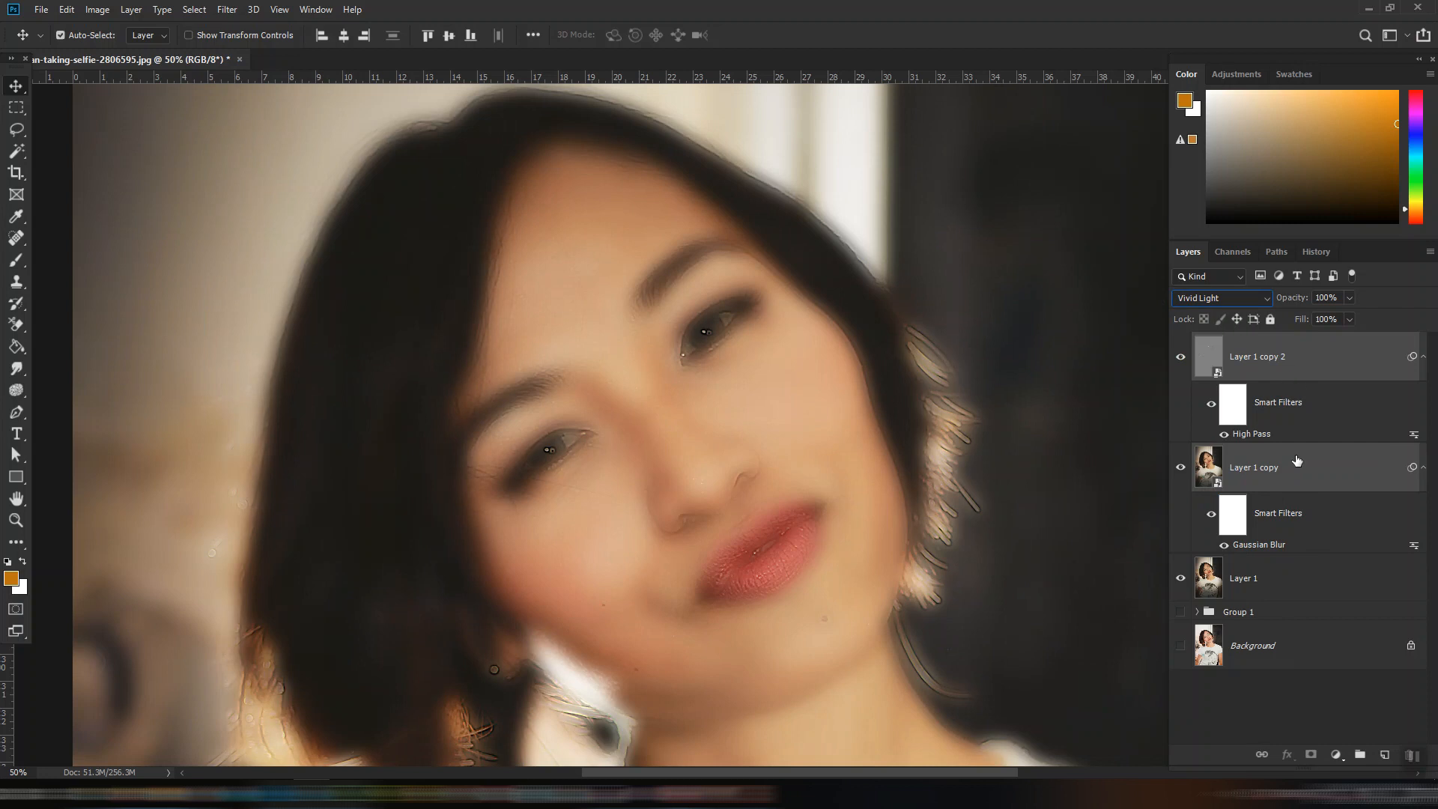
pyautogui.click(1361, 757)
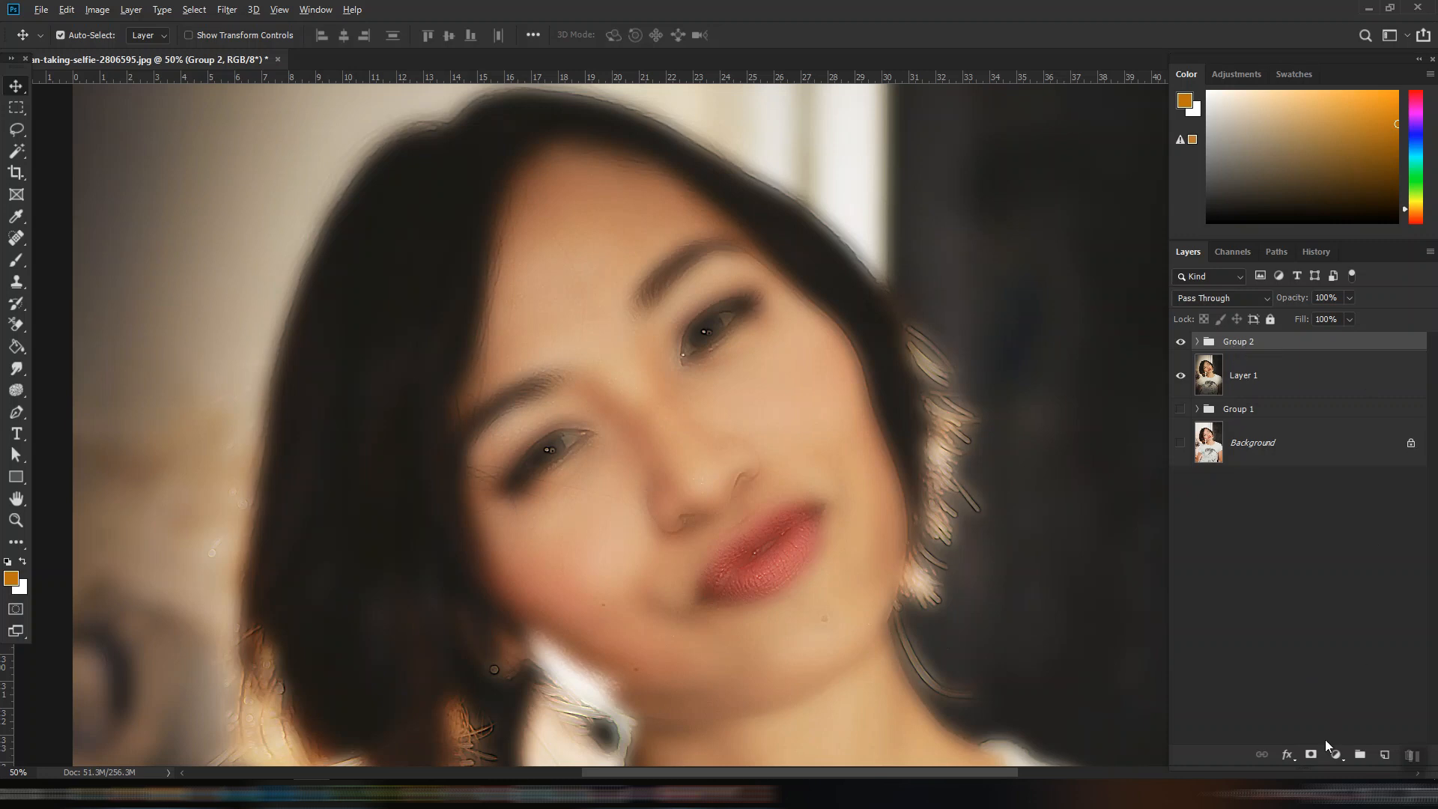
pyautogui.keyDown('alt'); pyautogui.click(1310, 757); pyautogui.keyUp('alt')
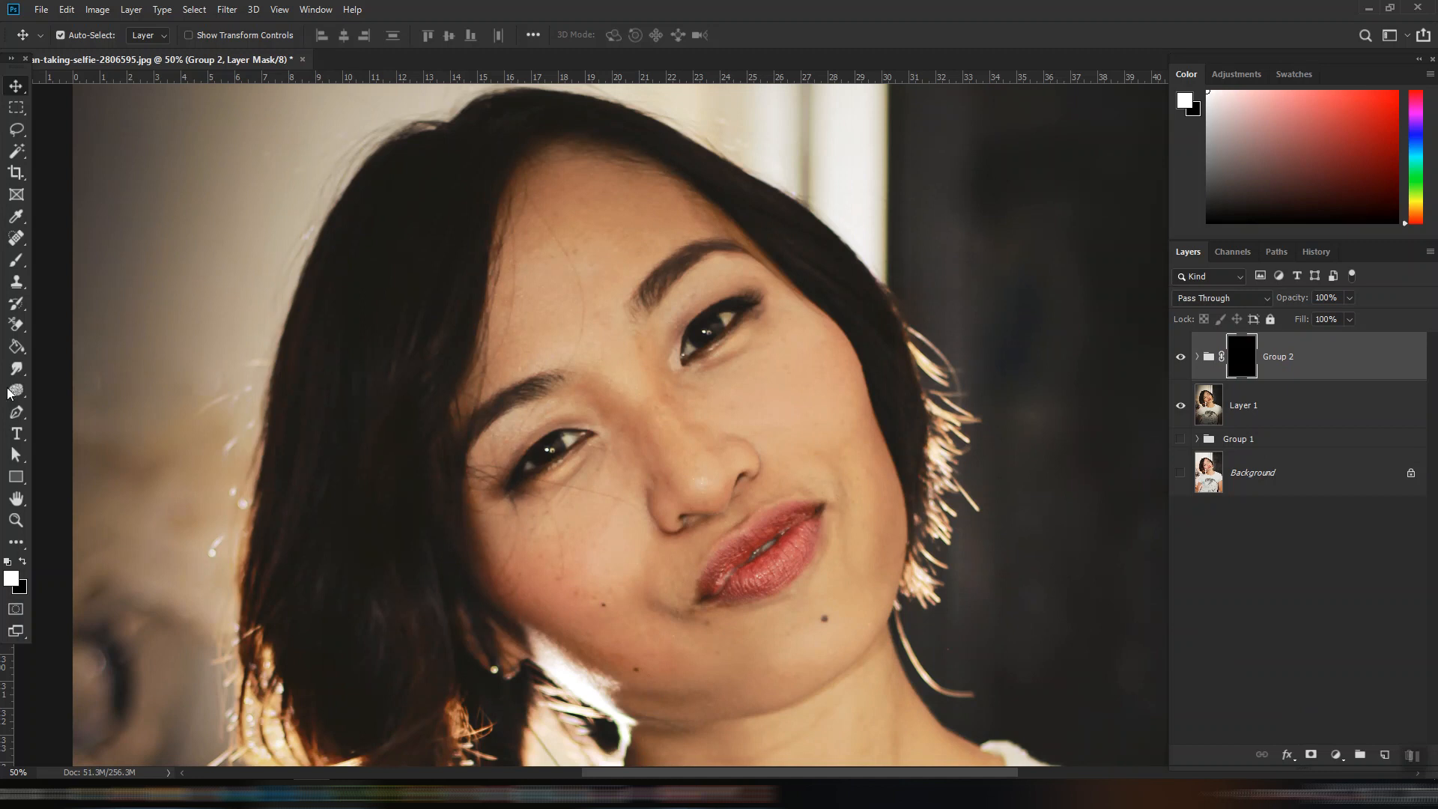
# Set up the Brush tool with a white foreground colour, 100% opacity and 50% flow for painting on Group 2's mask.
pyautogui.click(14, 262)
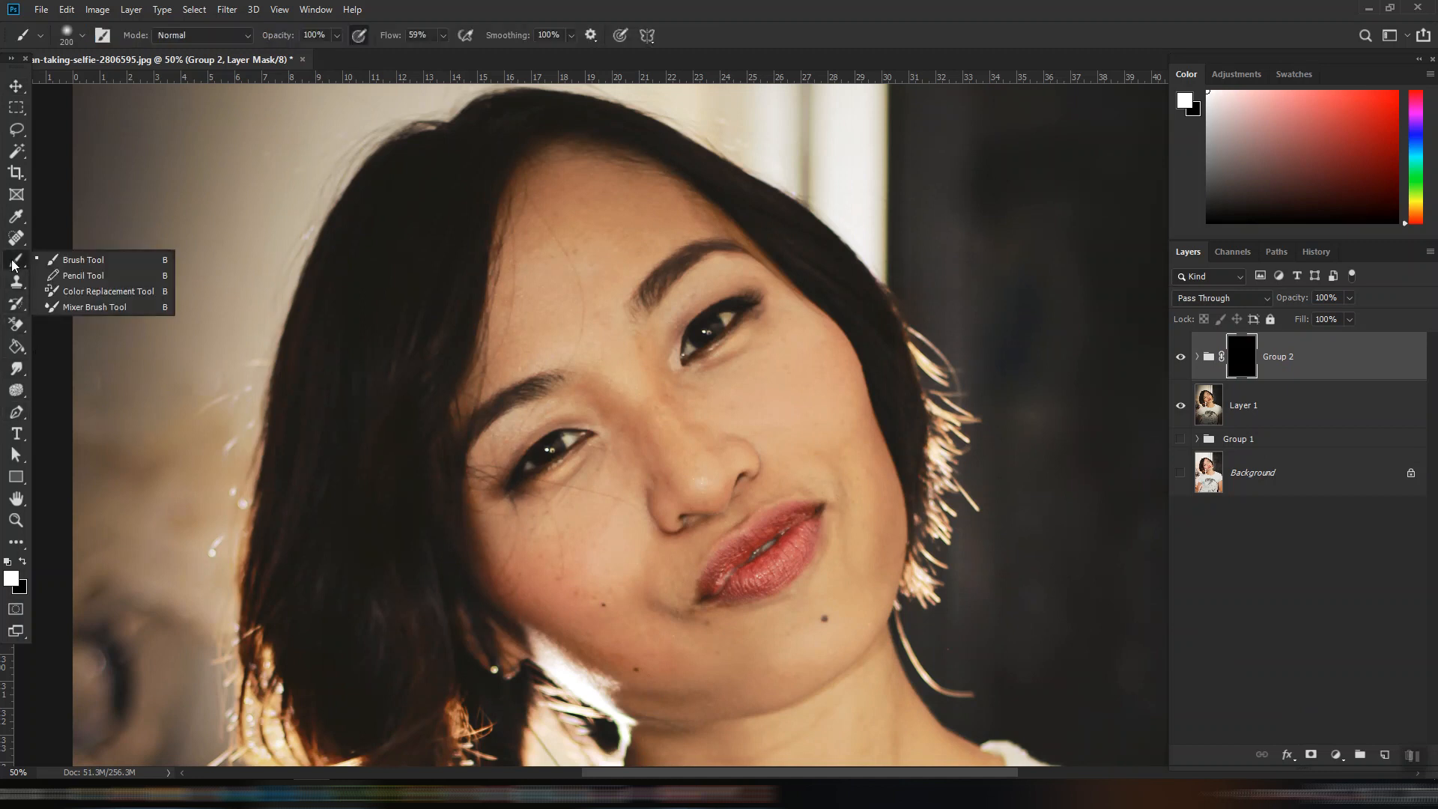
pyautogui.click(18, 261)
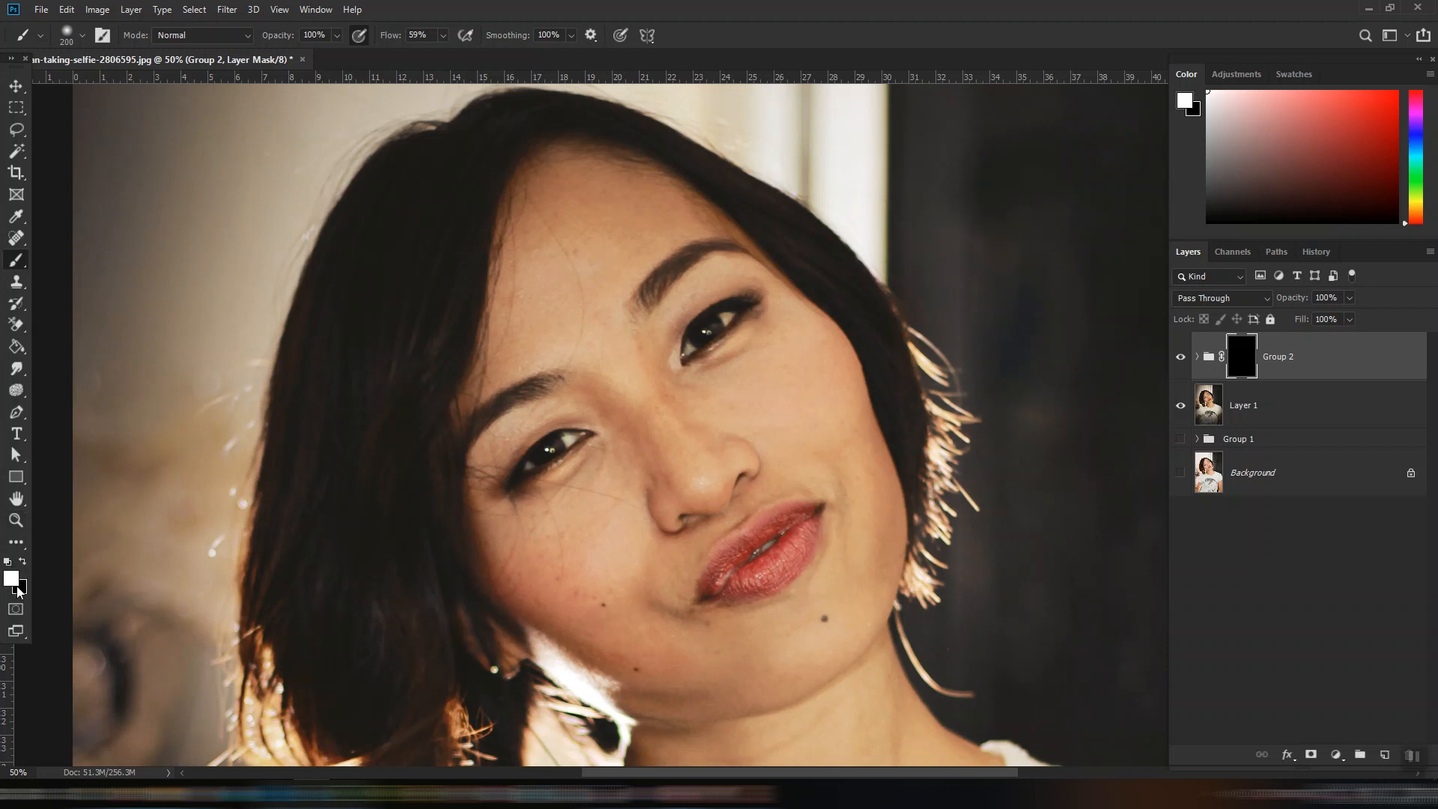
pyautogui.click(24, 559)
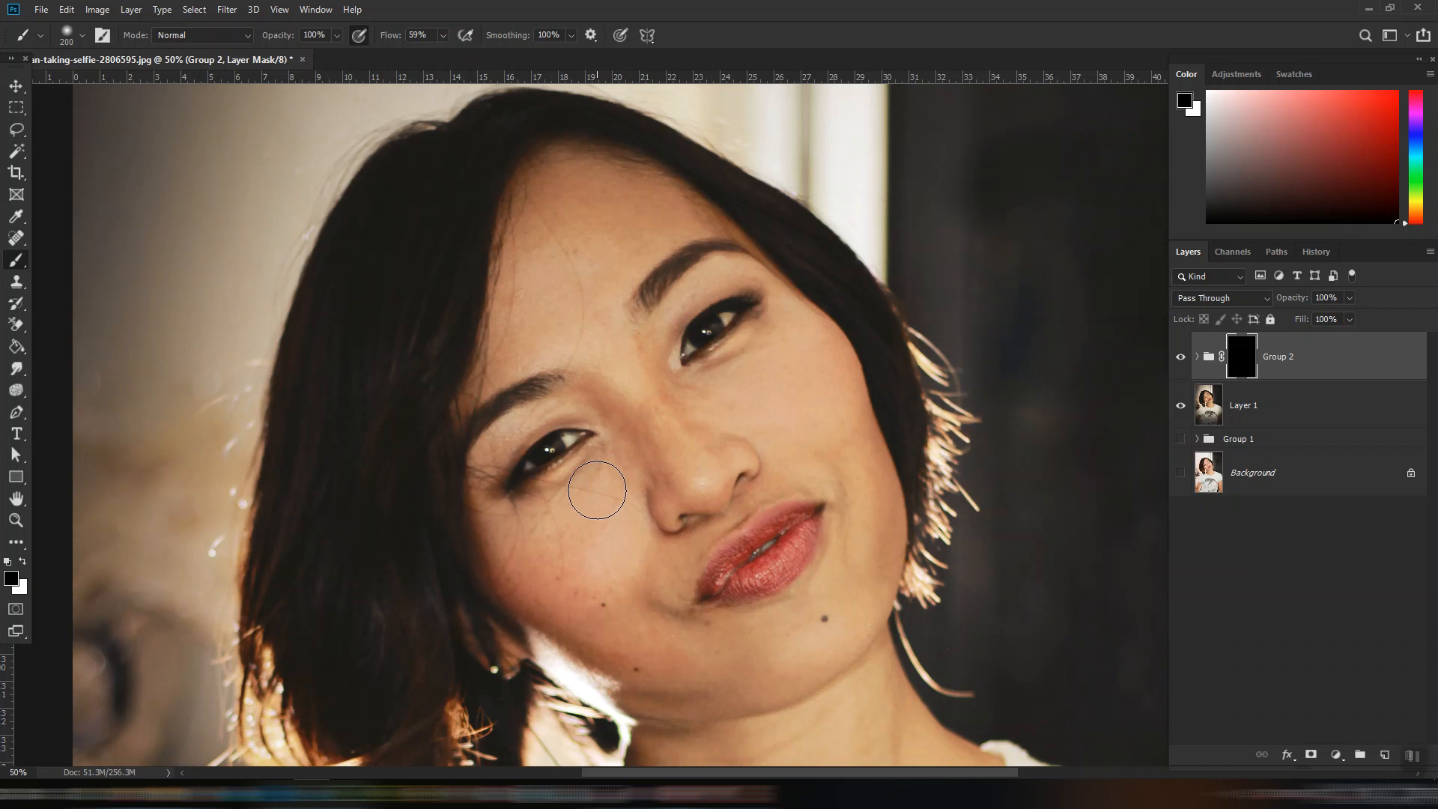
pyautogui.click(21, 562)
pyautogui.click(336, 35)
pyautogui.click(443, 36)
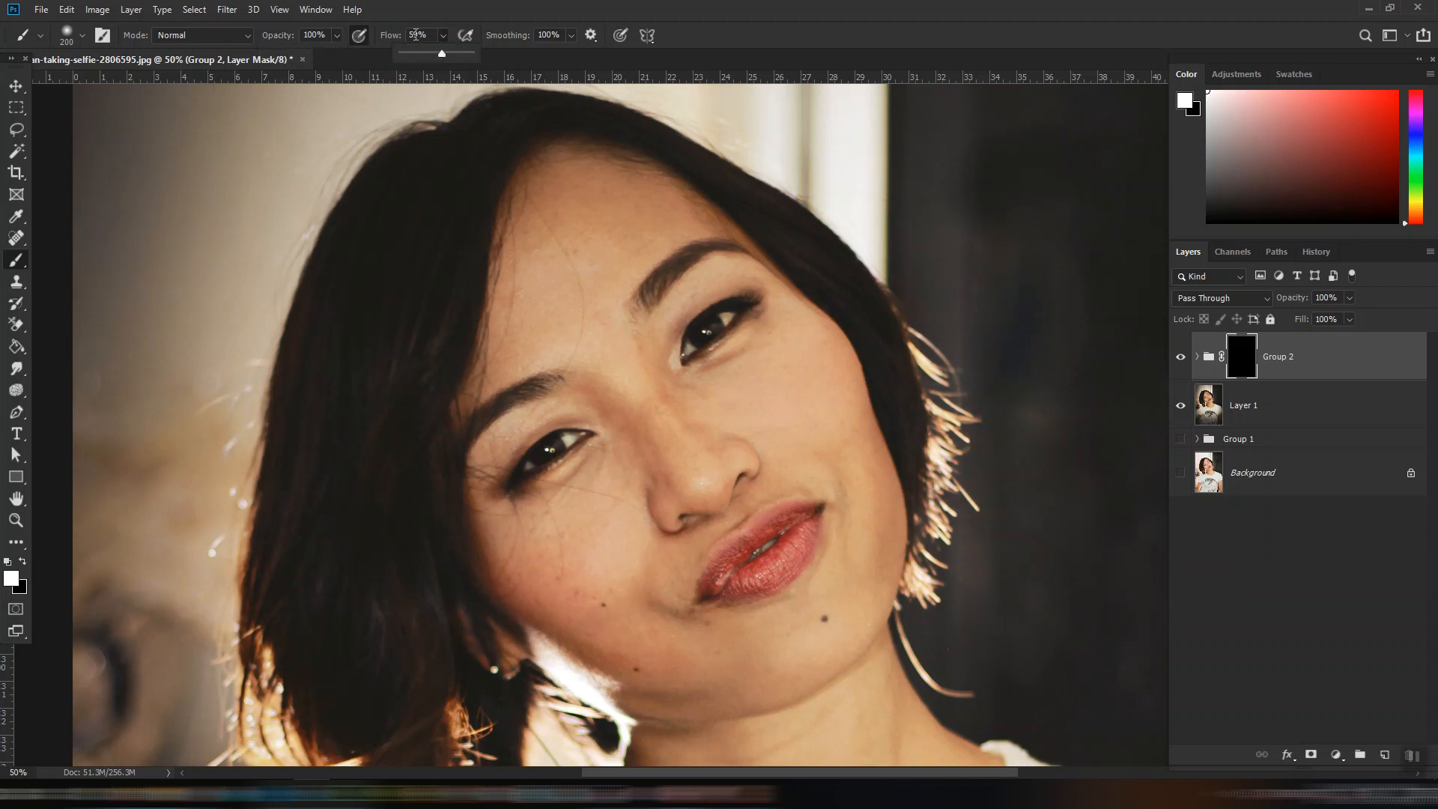
pyautogui.click(433, 34)
pyautogui.write('50')
pyautogui.click(571, 36)
pyautogui.click(572, 35)
# Adjust the brush size to the face and paint white over the forehead on Group 2's mask.
pyautogui.press(']')
pyautogui.press(']')
pyautogui.press(']')
pyautogui.press(']')
pyautogui.press(']')
pyautogui.press(']')
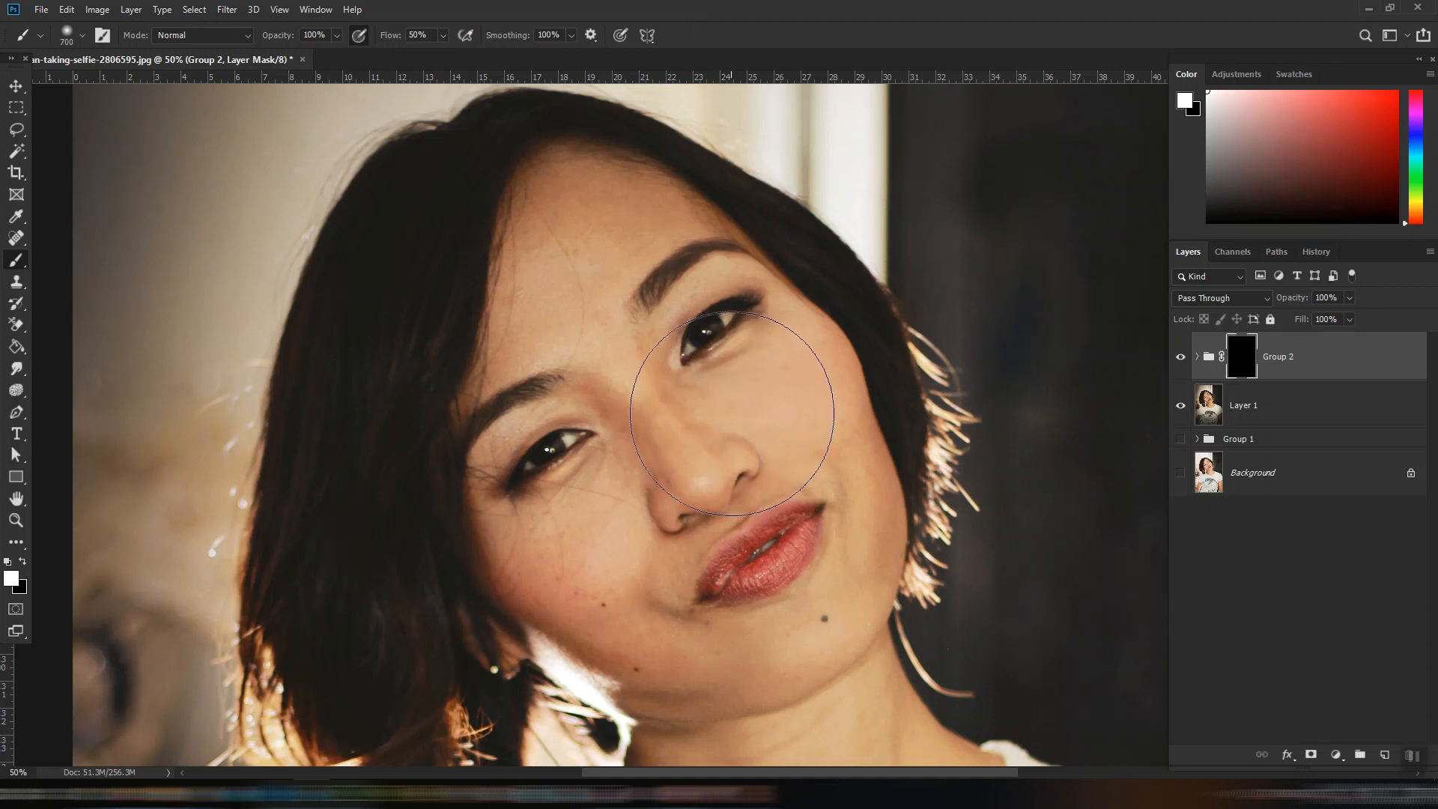
pyautogui.press('[')
pyautogui.press('[')
pyautogui.press('[')
pyautogui.press('[')
pyautogui.press('[')
pyautogui.press(']')
pyautogui.press(']')
pyautogui.press(']')
pyautogui.press(']')
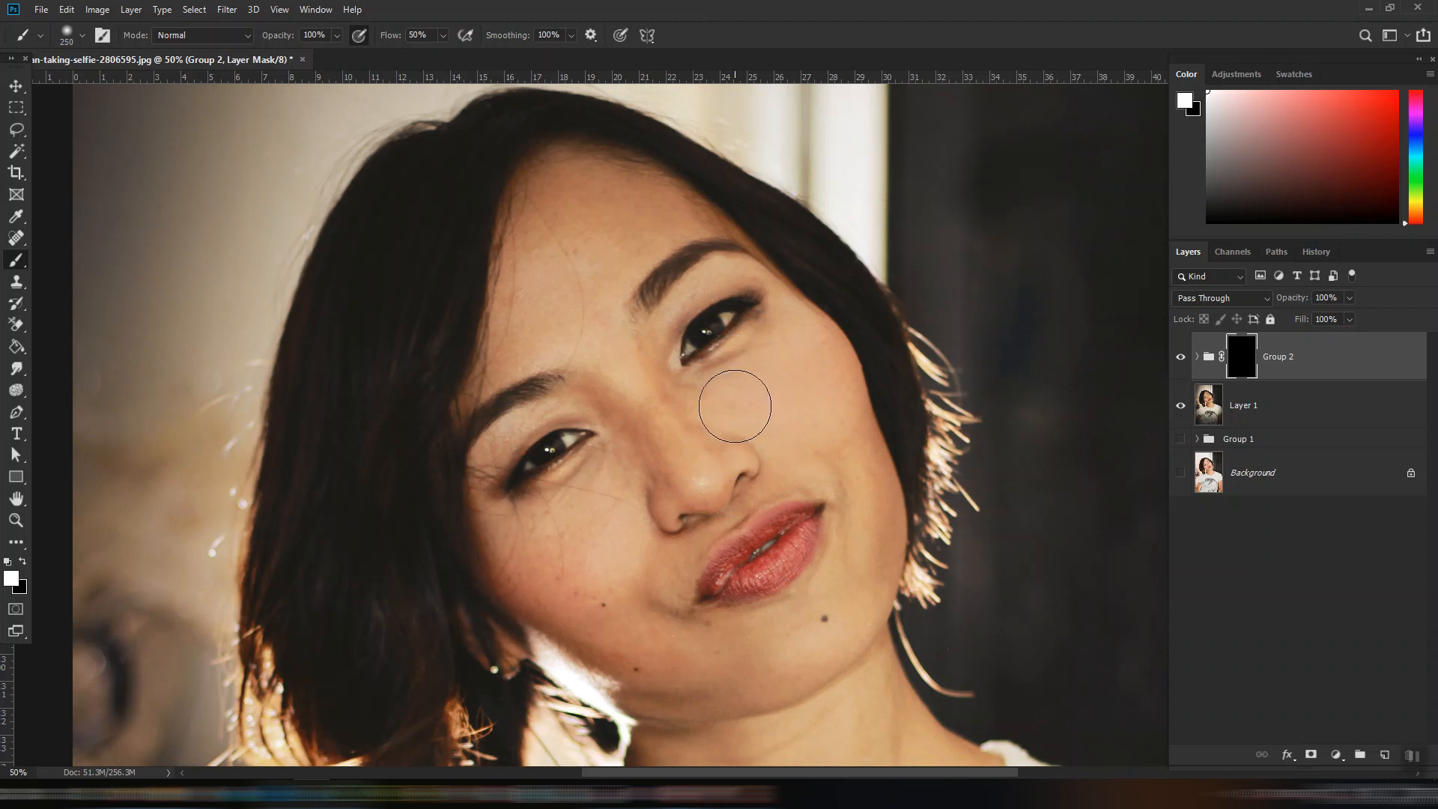
pyautogui.press('[')
pyautogui.press('[')
pyautogui.press('[')
pyautogui.press('[')
pyautogui.press(']')
pyautogui.press(']')
pyautogui.press(']')
pyautogui.press(']')
pyautogui.press('[')
pyautogui.press('[')
pyautogui.press('[')
pyautogui.press('[')
pyautogui.press('[')
pyautogui.moveTo(601, 242)
pyautogui.mouseDown()
pyautogui.moveTo(656, 213)
pyautogui.moveTo(582, 268)
pyautogui.moveTo(577, 296)
pyautogui.moveTo(561, 260)
pyautogui.moveTo(571, 212)
pyautogui.moveTo(546, 309)
pyautogui.moveTo(532, 295)
pyautogui.moveTo(544, 189)
pyautogui.moveTo(524, 255)
pyautogui.moveTo(564, 178)
pyautogui.moveTo(609, 193)
pyautogui.mouseUp()
# Paint the nose, cheeks and chin into Group 2's mask with a 125-pixel brush at 40% flow.
pyautogui.press('[')
pyautogui.press('[')
pyautogui.press('[')
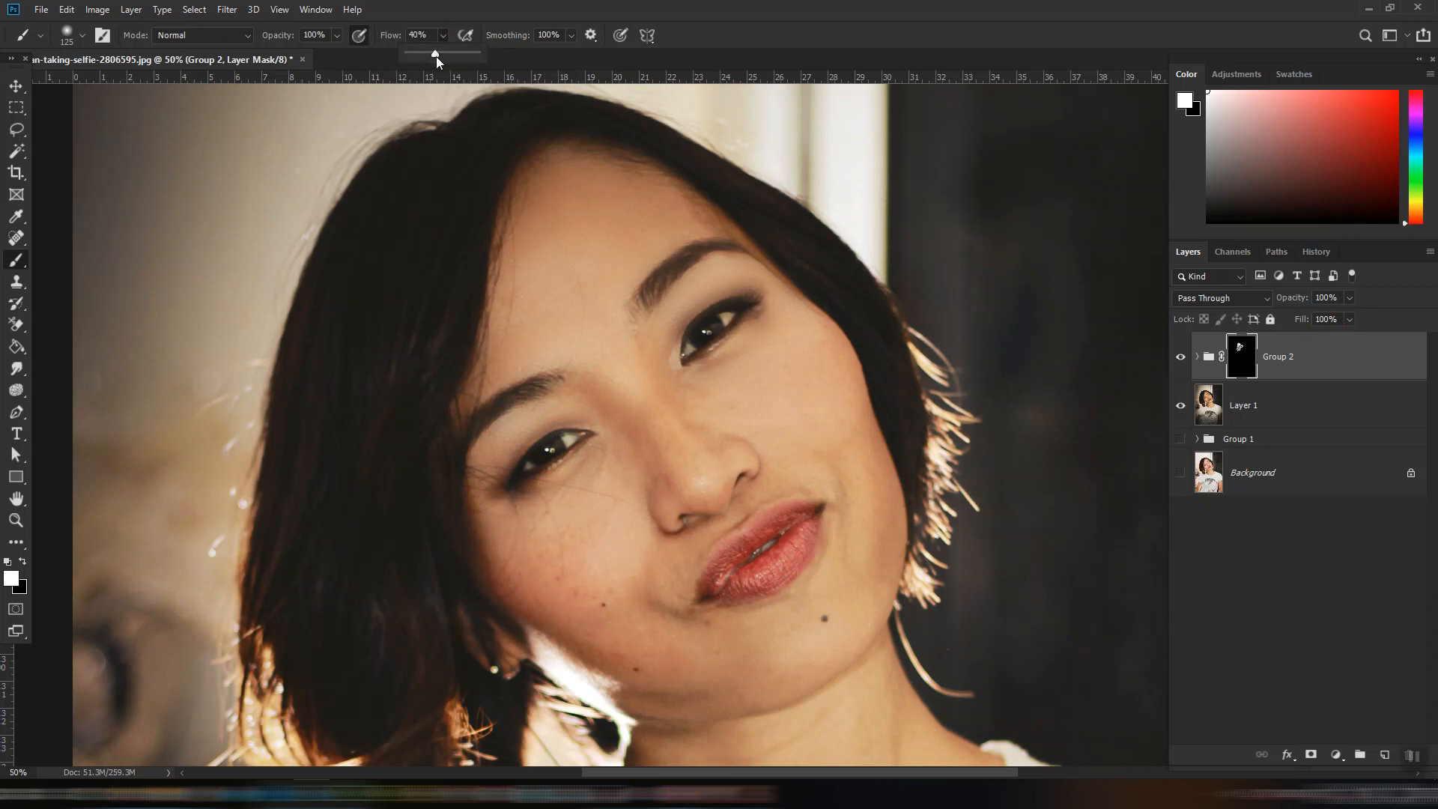
pyautogui.click(739, 433)
pyautogui.scroll(-3, 725, 449)
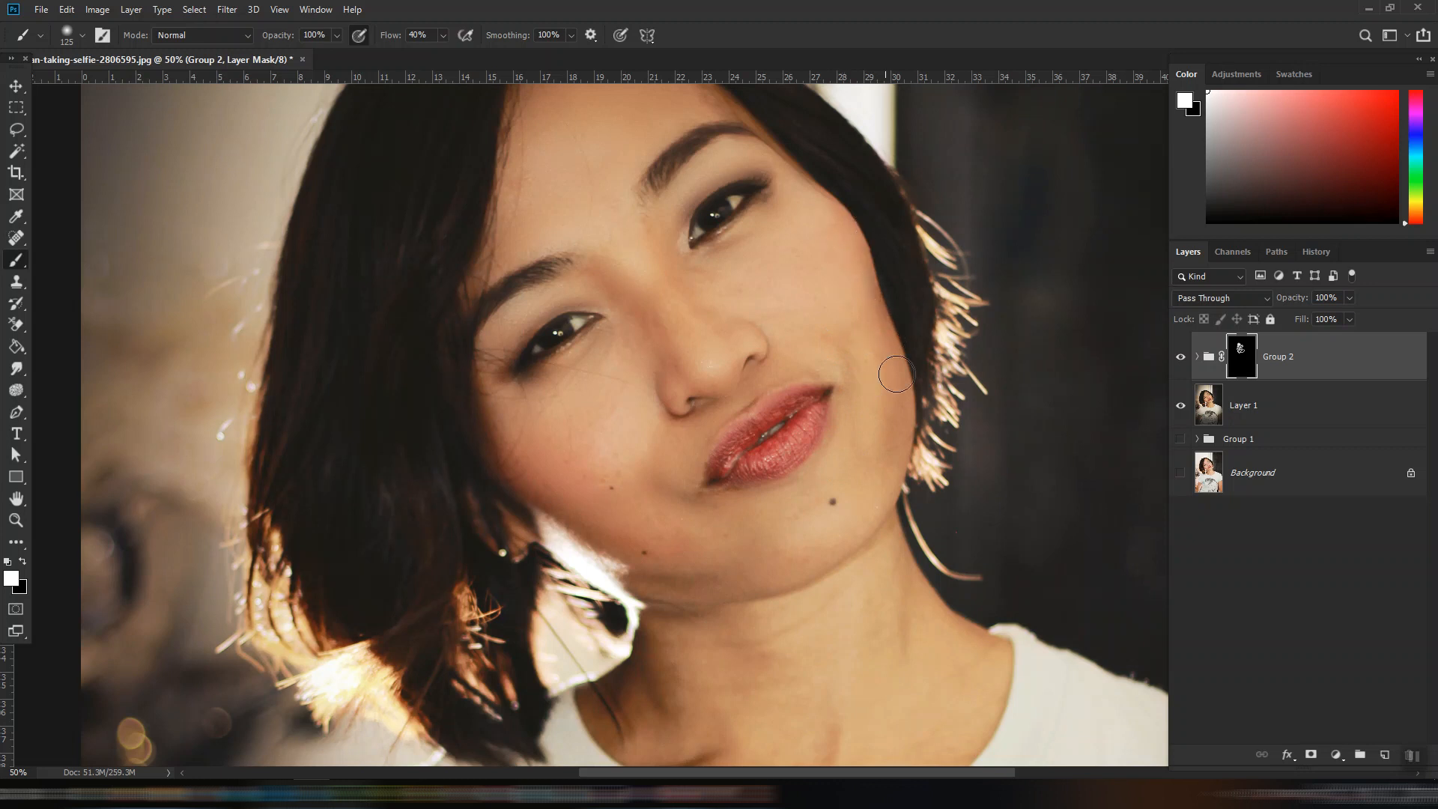
pyautogui.click(834, 501)
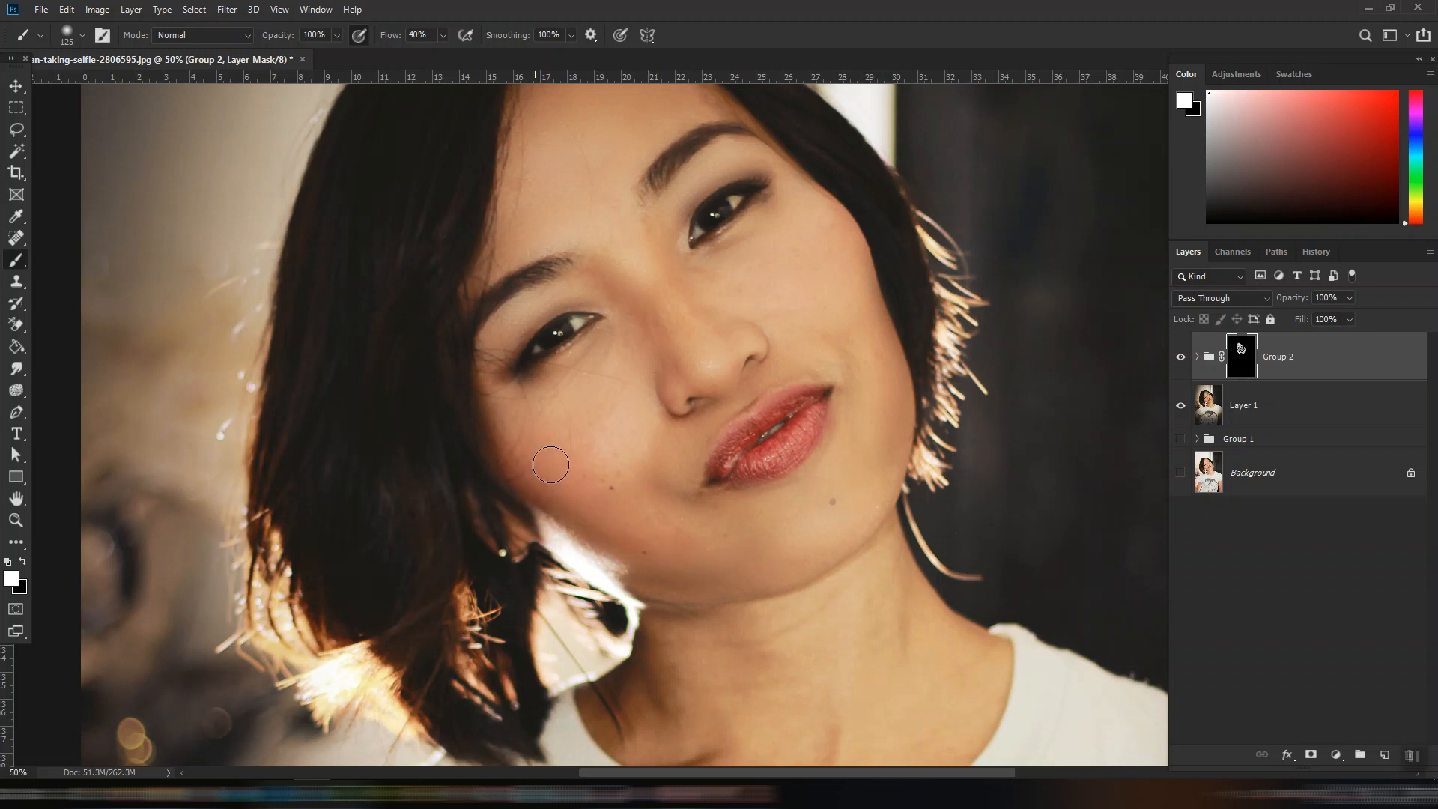
# Compare the portrait with Group 2 hidden and shown.
pyautogui.click(1182, 361)
pyautogui.click(1181, 361)
pyautogui.click(1181, 361)
# Paint white over the neck skin on Group 2's mask with 200 and 175-pixel brushes.
pyautogui.moveTo(675, 597); pyautogui.dragTo(701, 326)
pyautogui.press(']')
pyautogui.press(']')
pyautogui.press(']')
pyautogui.press(']')
pyautogui.press(']')
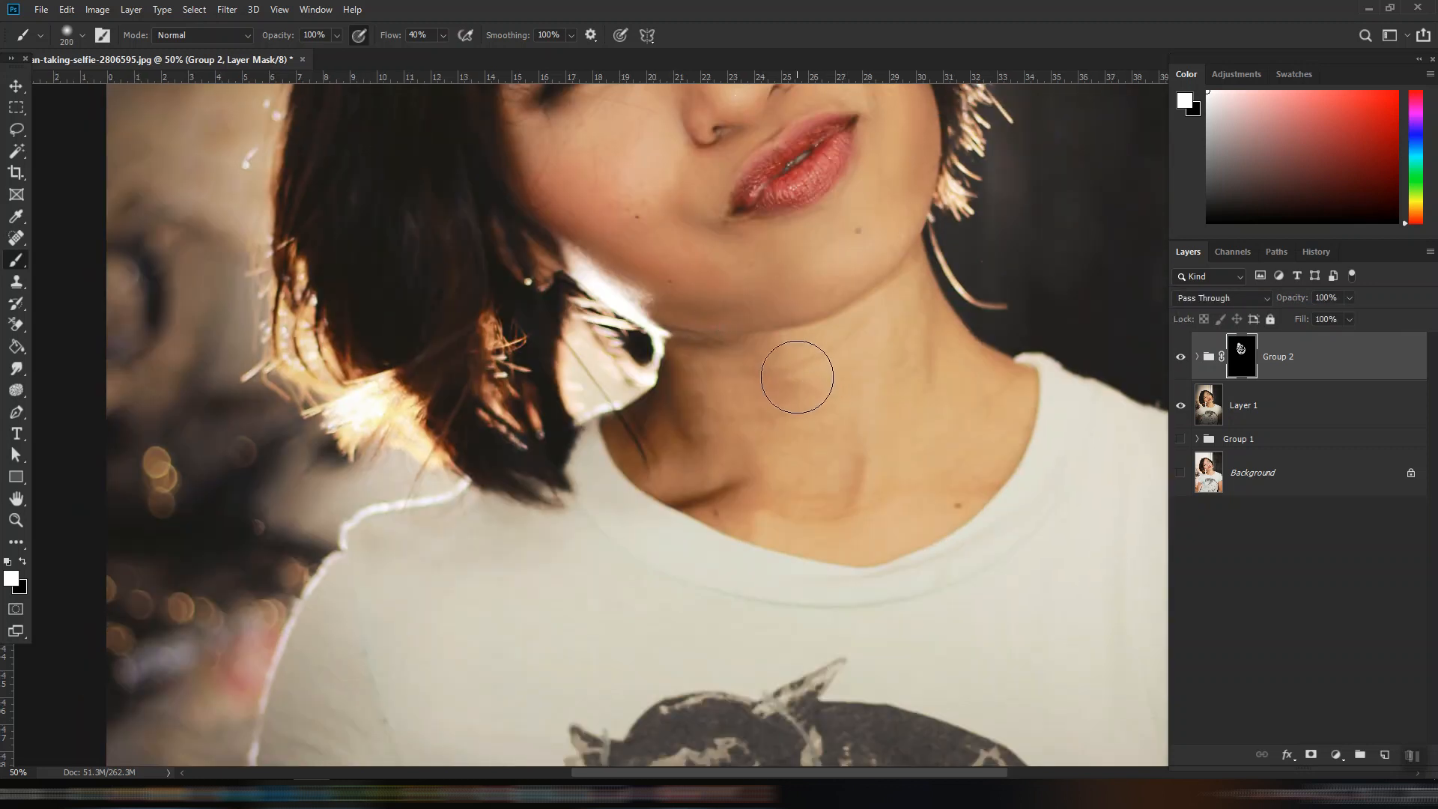
pyautogui.moveTo(753, 466)
pyautogui.mouseDown()
pyautogui.moveTo(845, 482)
pyautogui.moveTo(910, 449)
pyautogui.moveTo(837, 490)
pyautogui.mouseUp()
pyautogui.press('[')
pyautogui.press('[')
pyautogui.press('[')
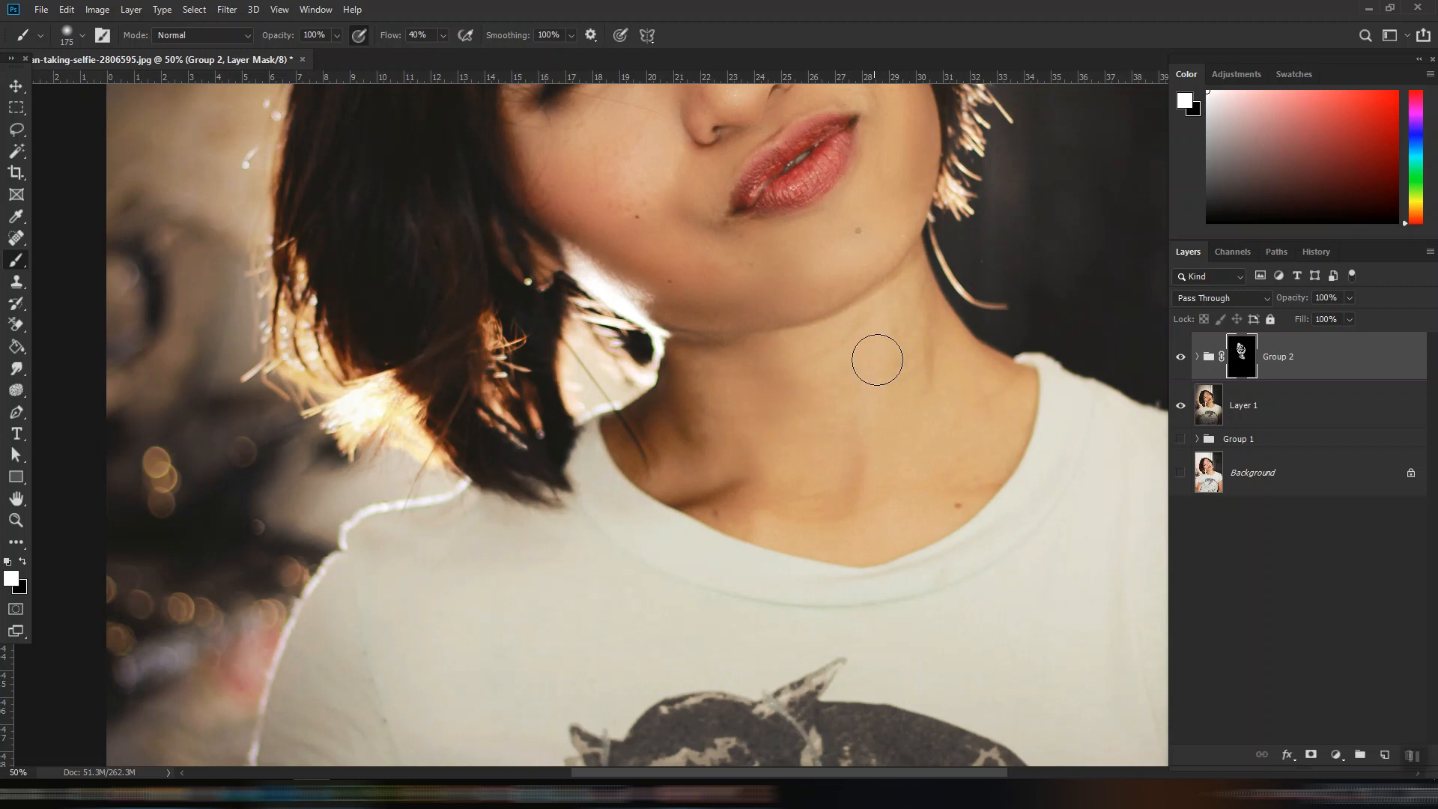
pyautogui.moveTo(969, 387)
pyautogui.mouseDown()
pyautogui.moveTo(982, 378)
pyautogui.moveTo(962, 511)
pyautogui.moveTo(832, 532)
pyautogui.moveTo(834, 485)
pyautogui.mouseUp()
# Touch up the remaining facial skin on Group 2's mask with brush sizes between 100 and 175 pixels.
pyautogui.press(']')
pyautogui.press(']')
pyautogui.press(']')
pyautogui.scroll(5, 870, 338)
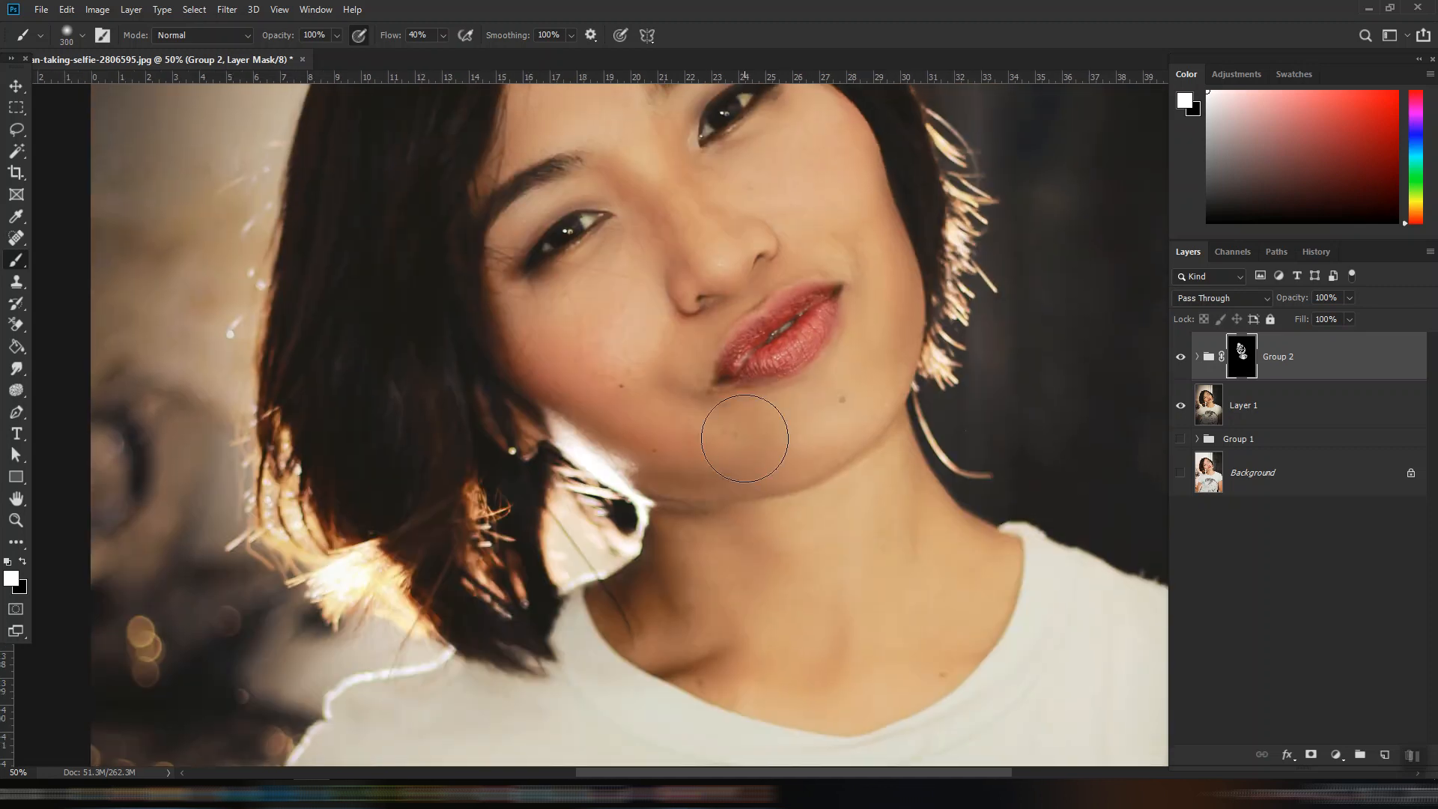
pyautogui.press('[')
pyautogui.press('[')
pyautogui.press('[')
pyautogui.press('[')
pyautogui.press('[')
pyautogui.press('[')
pyautogui.moveTo(839, 234); pyautogui.dragTo(877, 351)
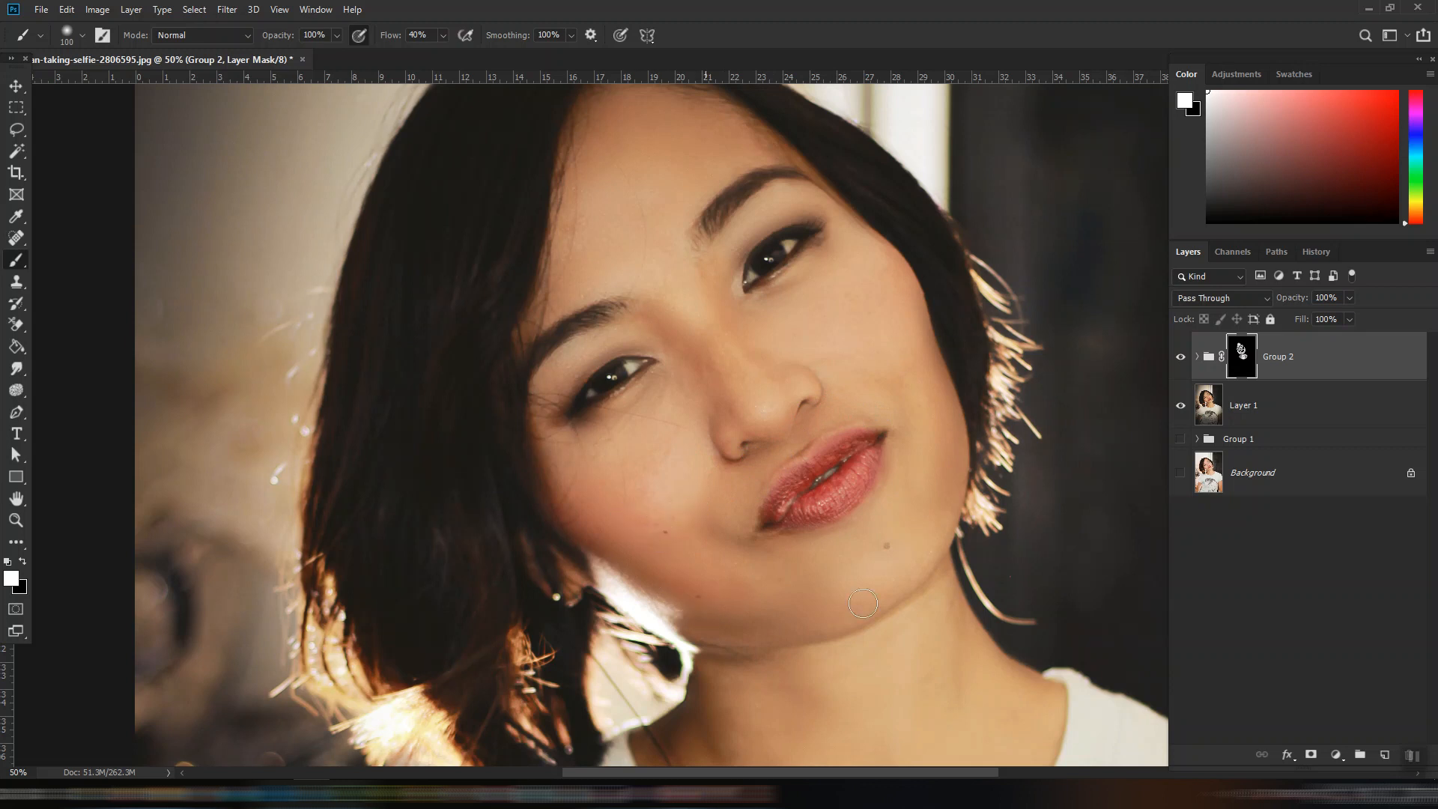
pyautogui.press(']')
pyautogui.press(']')
pyautogui.press(']')
pyautogui.press('space')
pyautogui.moveTo(638, 177); pyautogui.dragTo(631, 227)
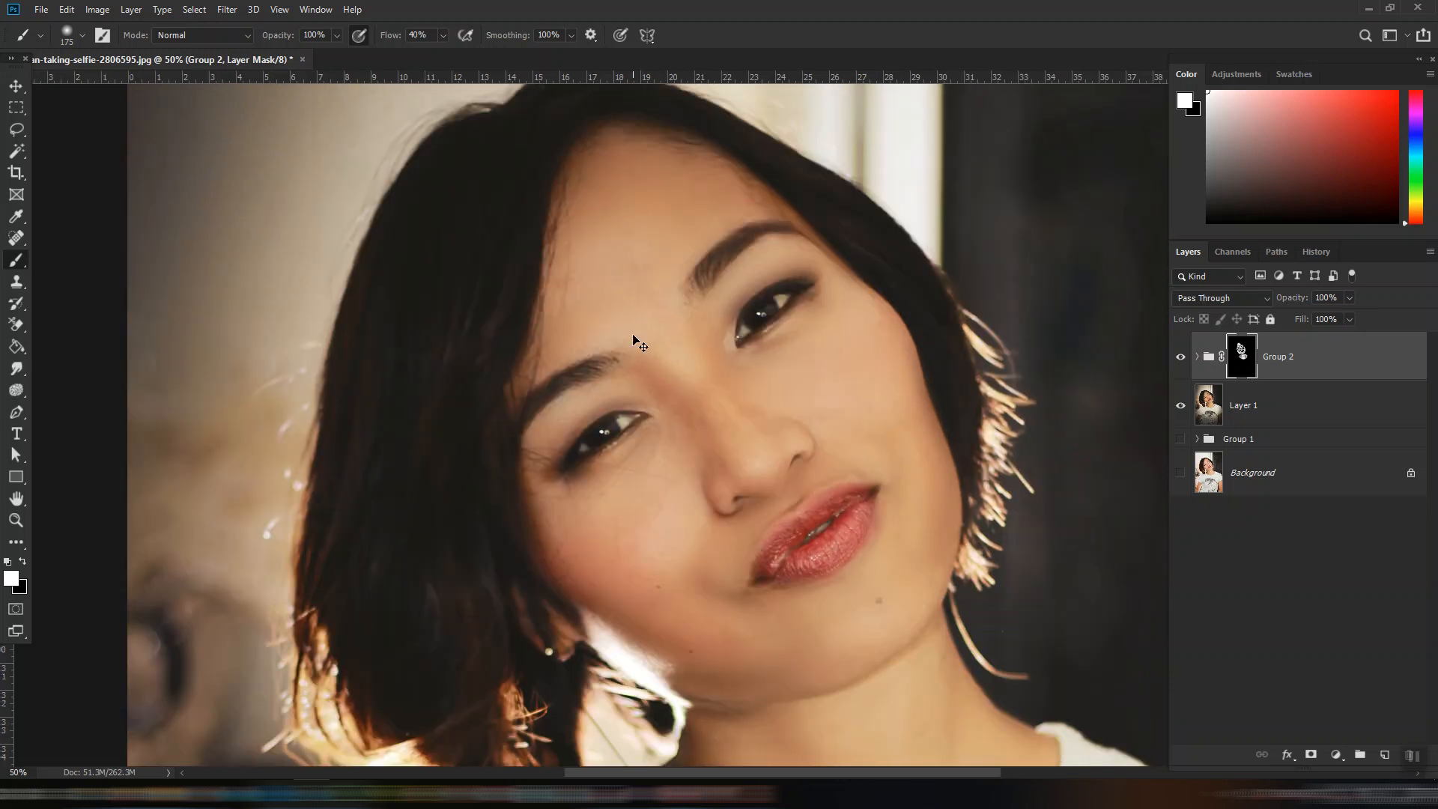
# Review the skin smoothing across the whole portrait.
pyautogui.hotkey('ctrl', '-')
pyautogui.hotkey('ctrl', '-')
pyautogui.hotkey('ctrl', '-')
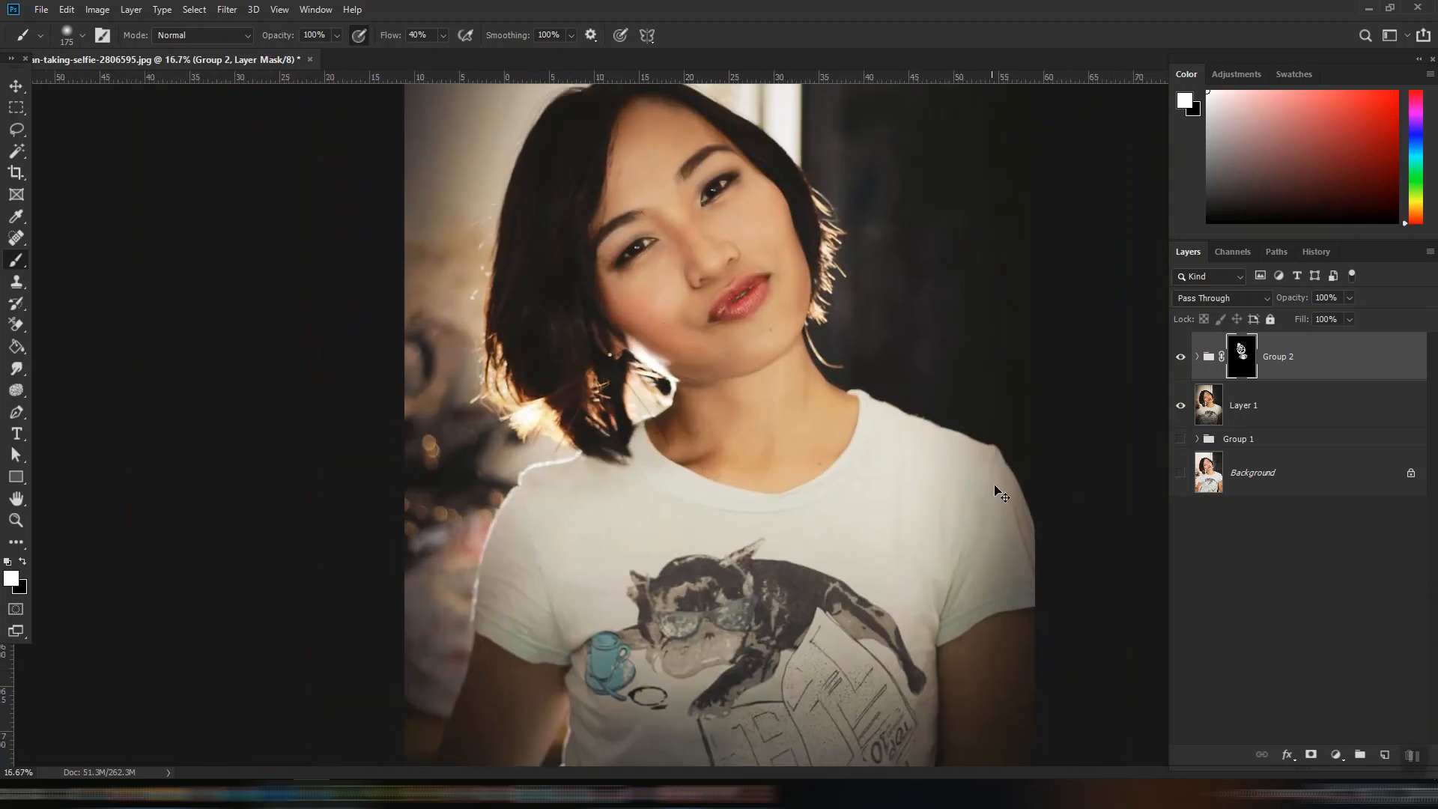
pyautogui.hotkey('ctrl', '+')
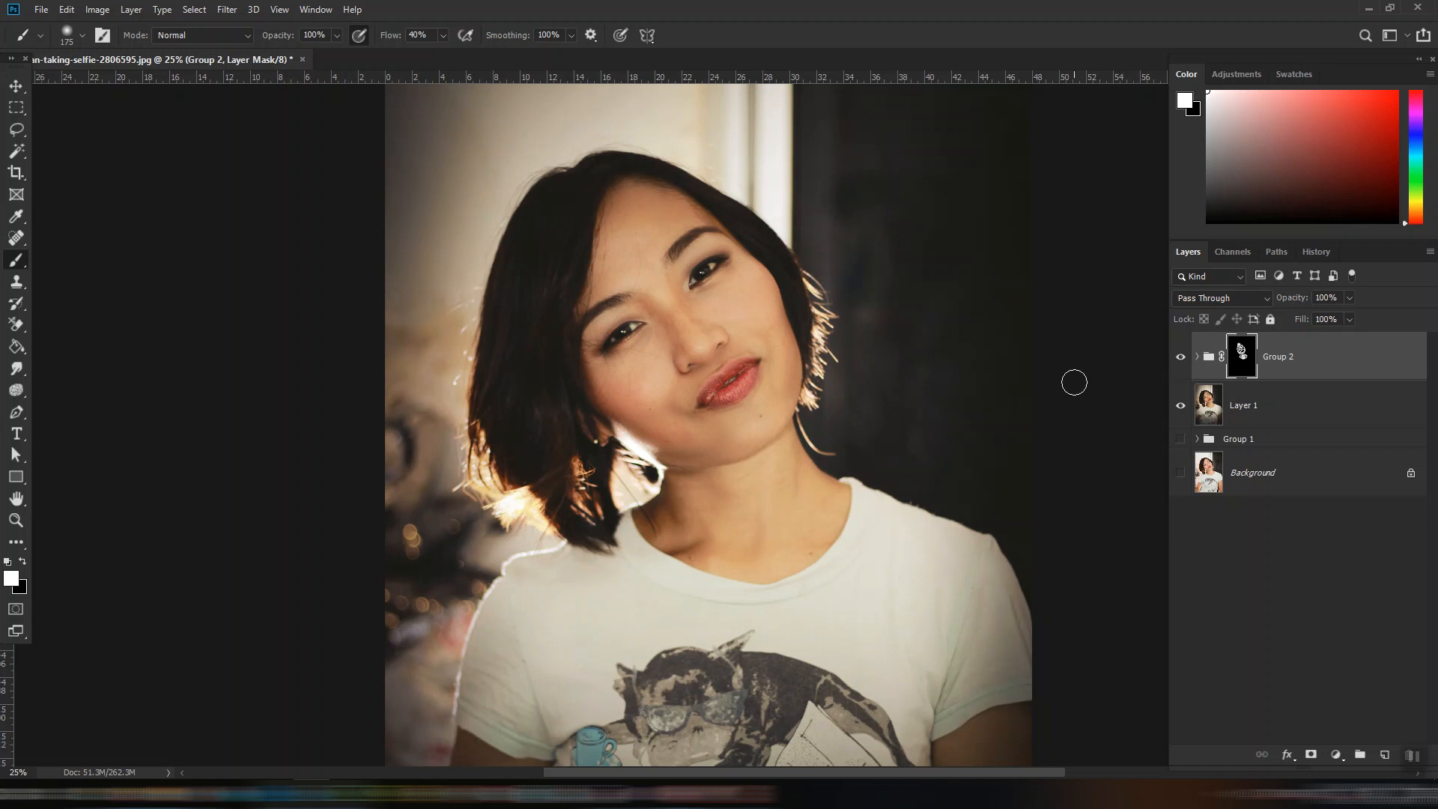
pyautogui.click(15, 87)
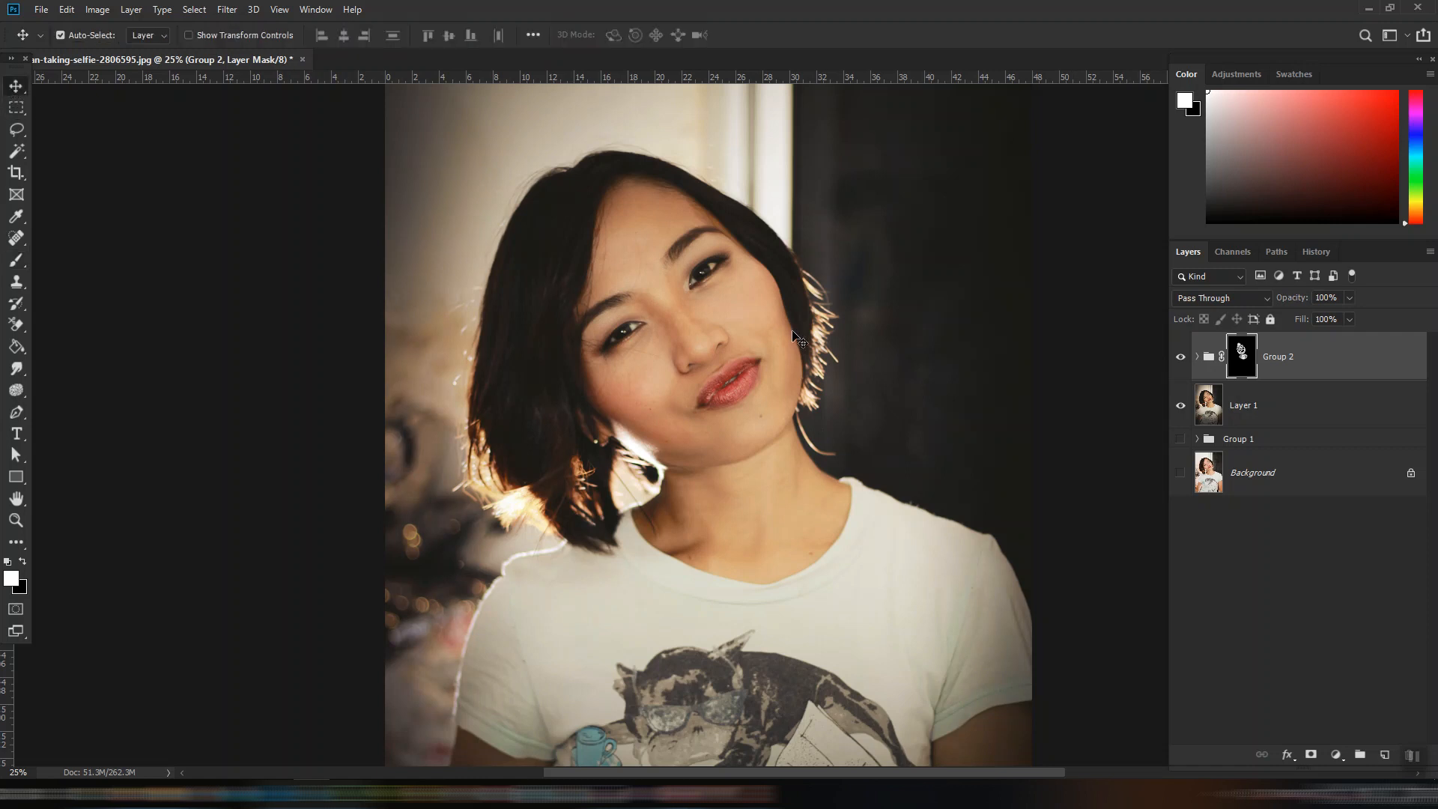
pyautogui.scroll(2, 747, 212)
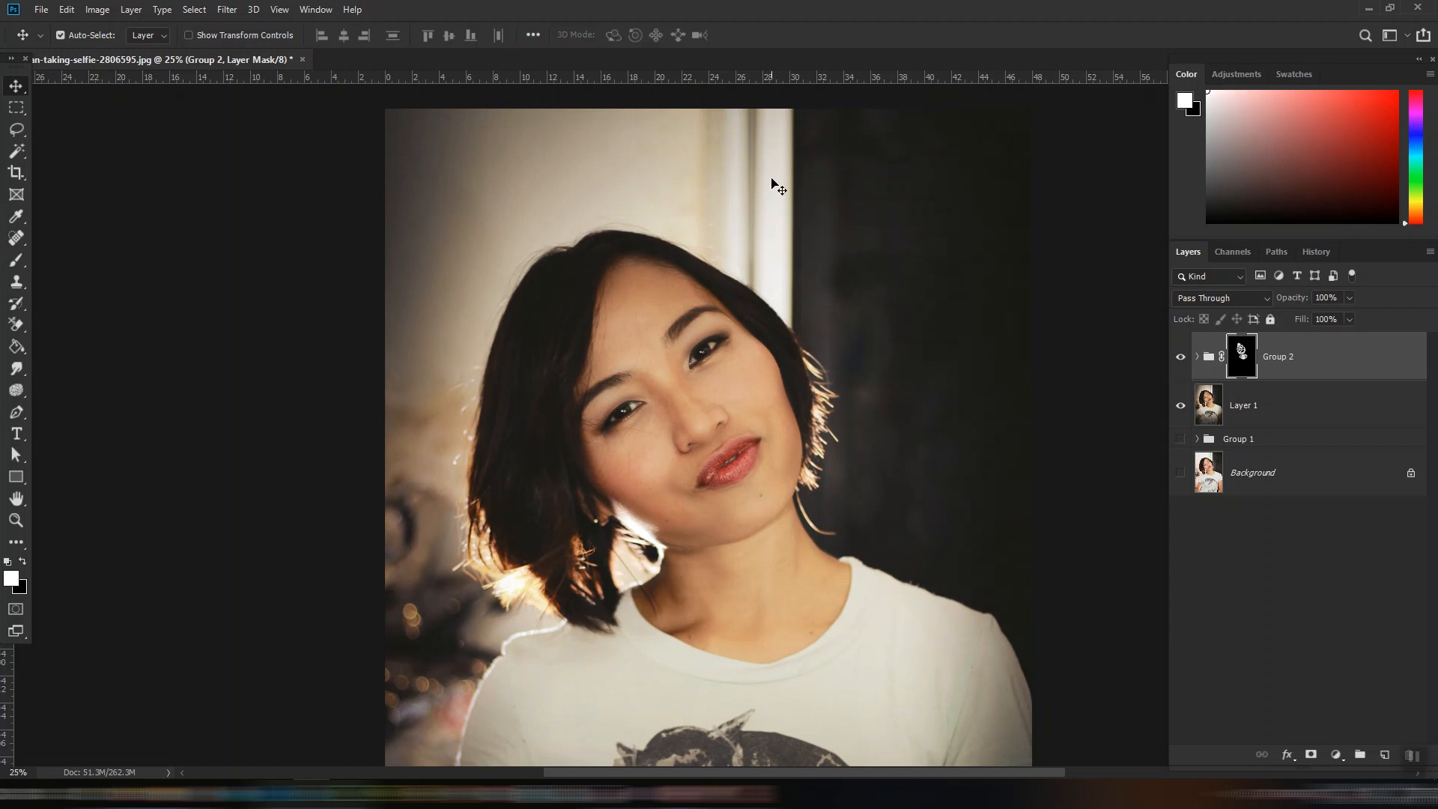
pyautogui.hotkey('ctrl', '-')
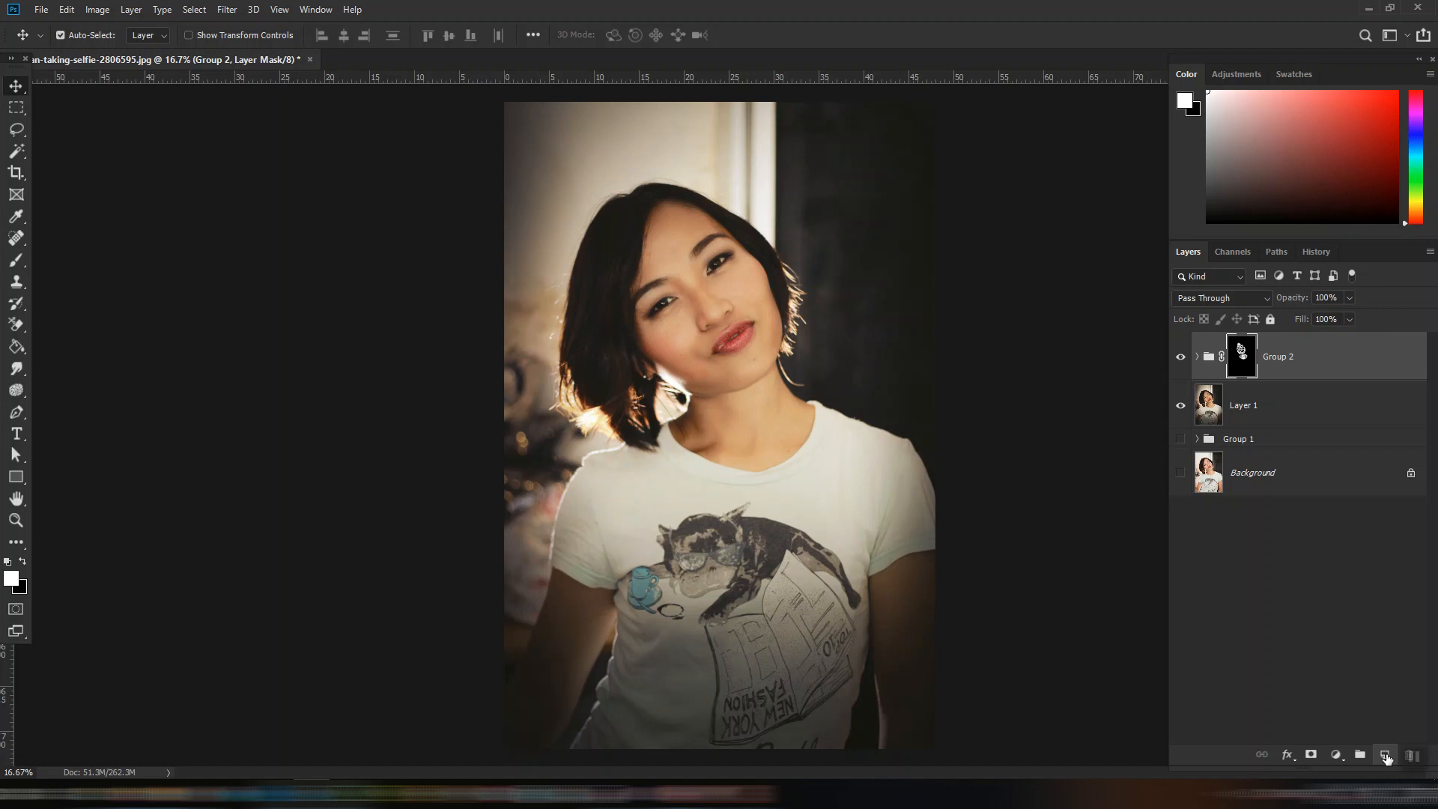
# Add a new layer above Group 2 and set the foreground colour to white.
pyautogui.click(1386, 757)
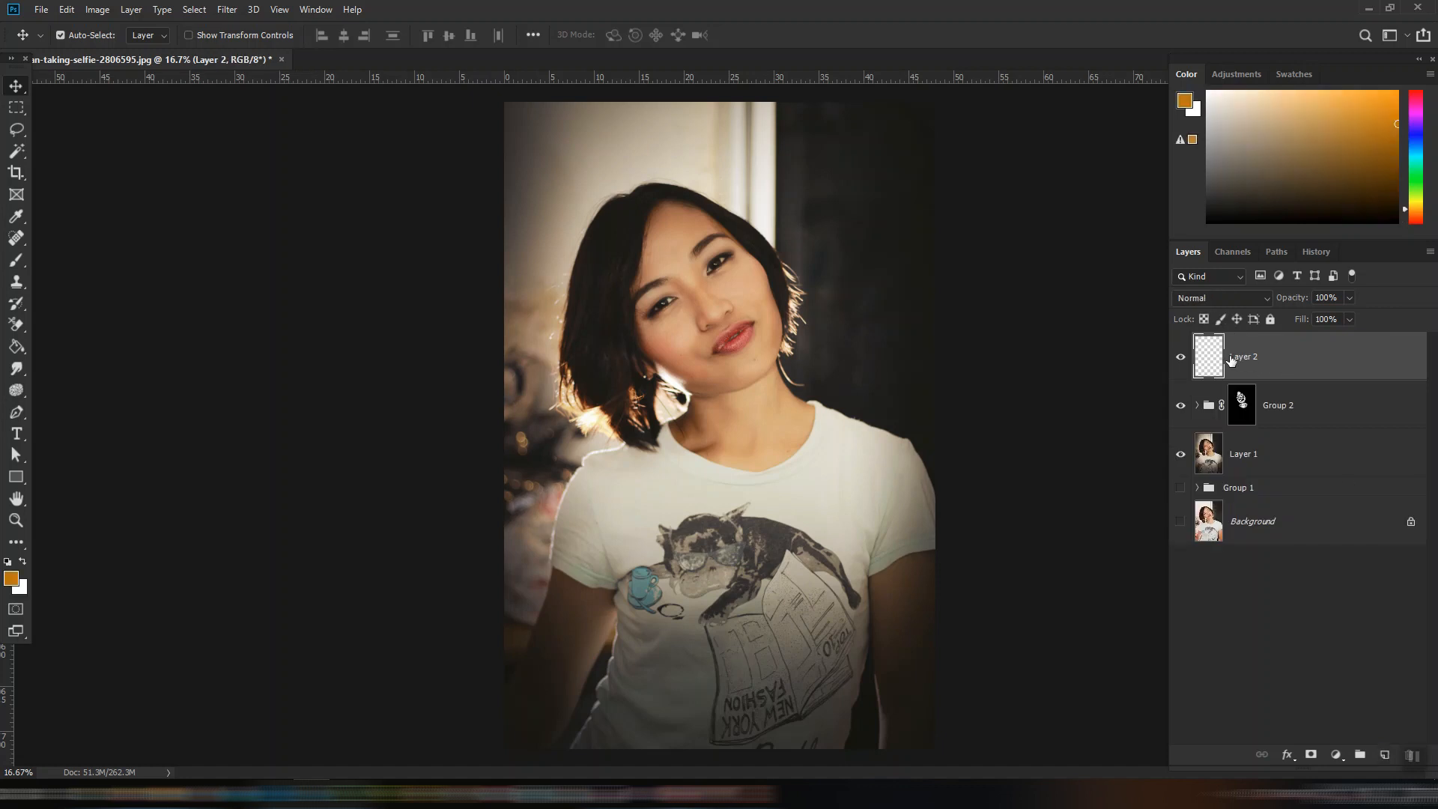
pyautogui.click(13, 587)
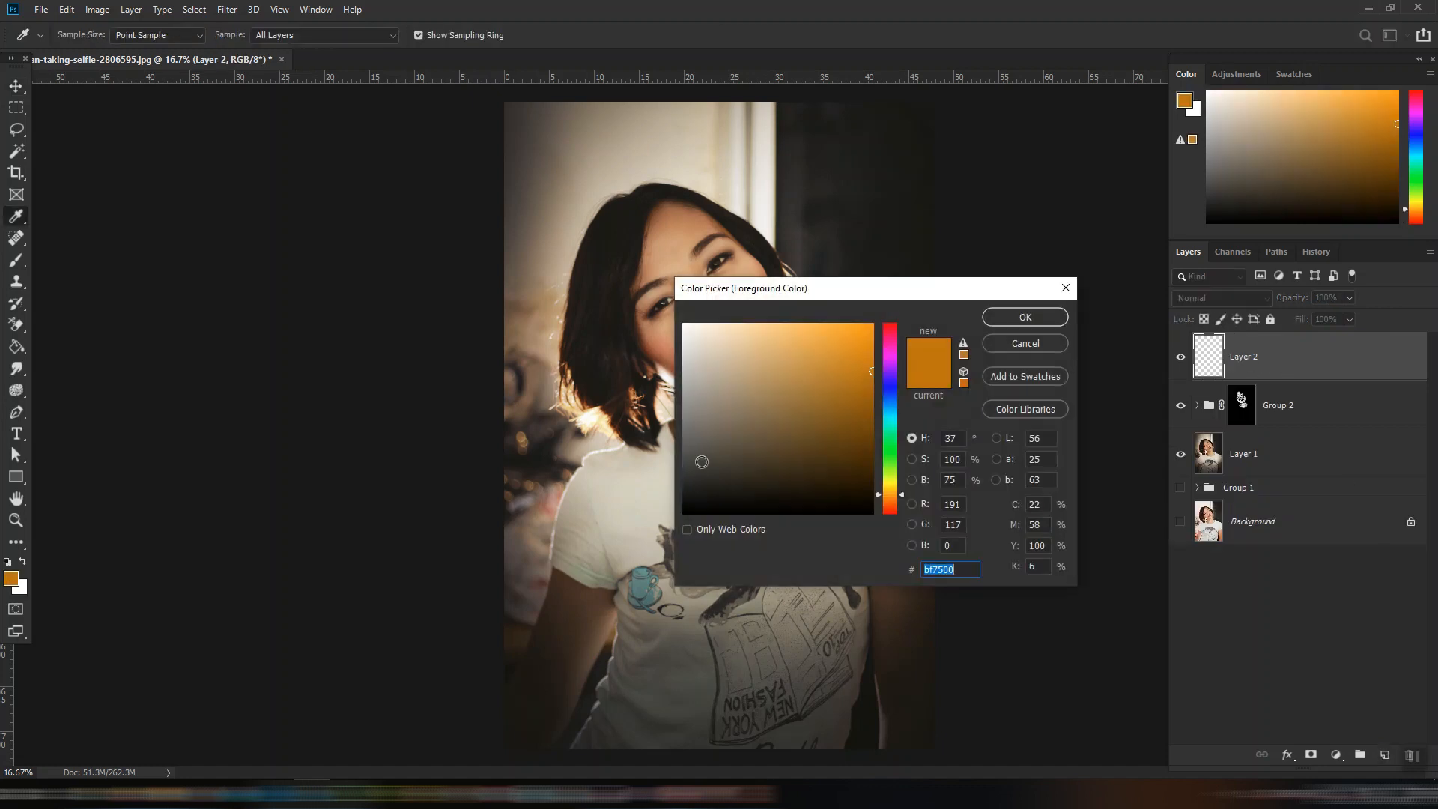
pyautogui.click(684, 325)
pyautogui.click(1023, 318)
# Paint a soft white glow beside the bright window frame on Layer 2 with an 1800-pixel brush at 40% flow.
pyautogui.click(17, 259)
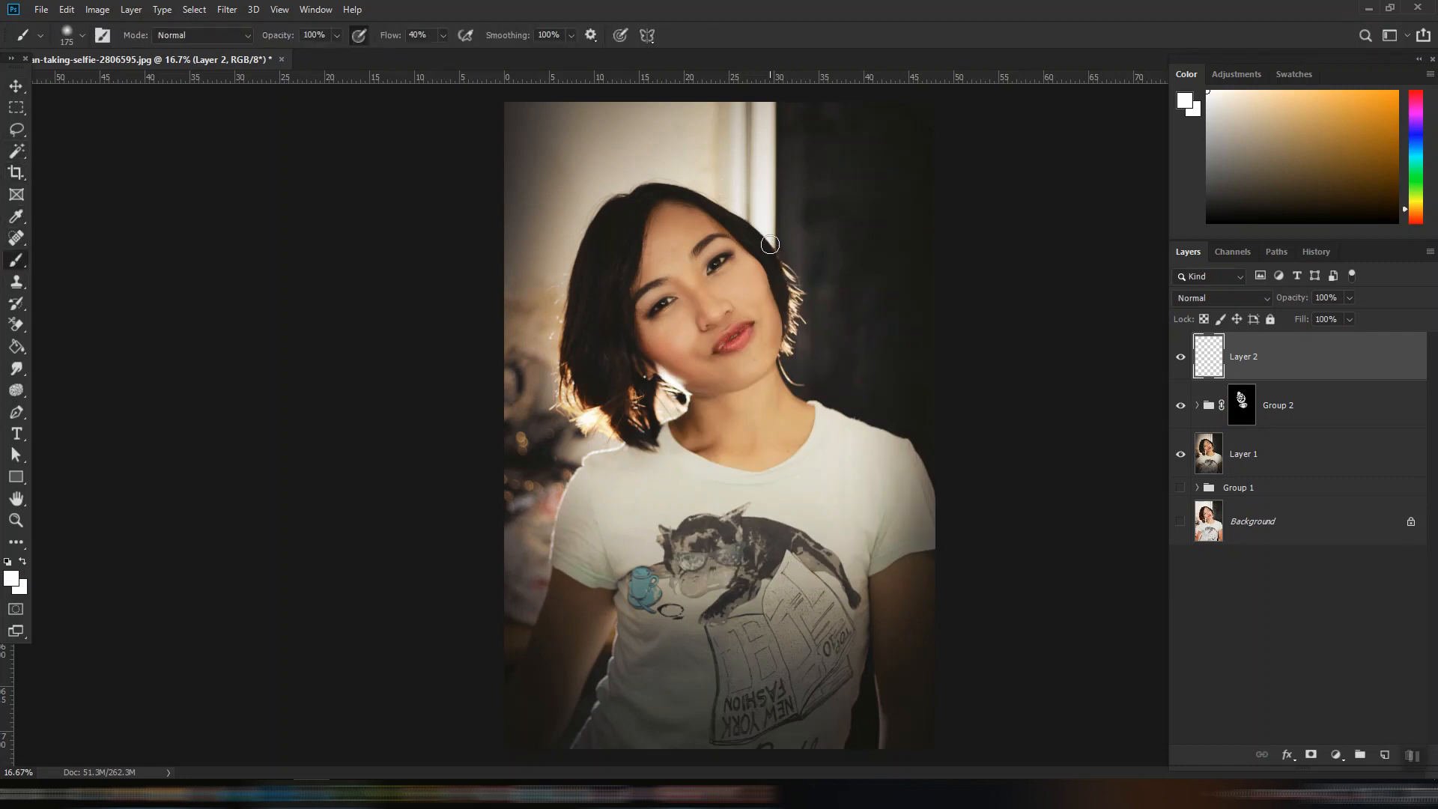
pyautogui.press(']')
pyautogui.press(']')
pyautogui.press(']')
pyautogui.press(']')
pyautogui.press(']')
pyautogui.press(']')
pyautogui.press(']')
pyautogui.press(']')
pyautogui.press(']')
pyautogui.press(']')
pyautogui.press(']')
pyautogui.press(']')
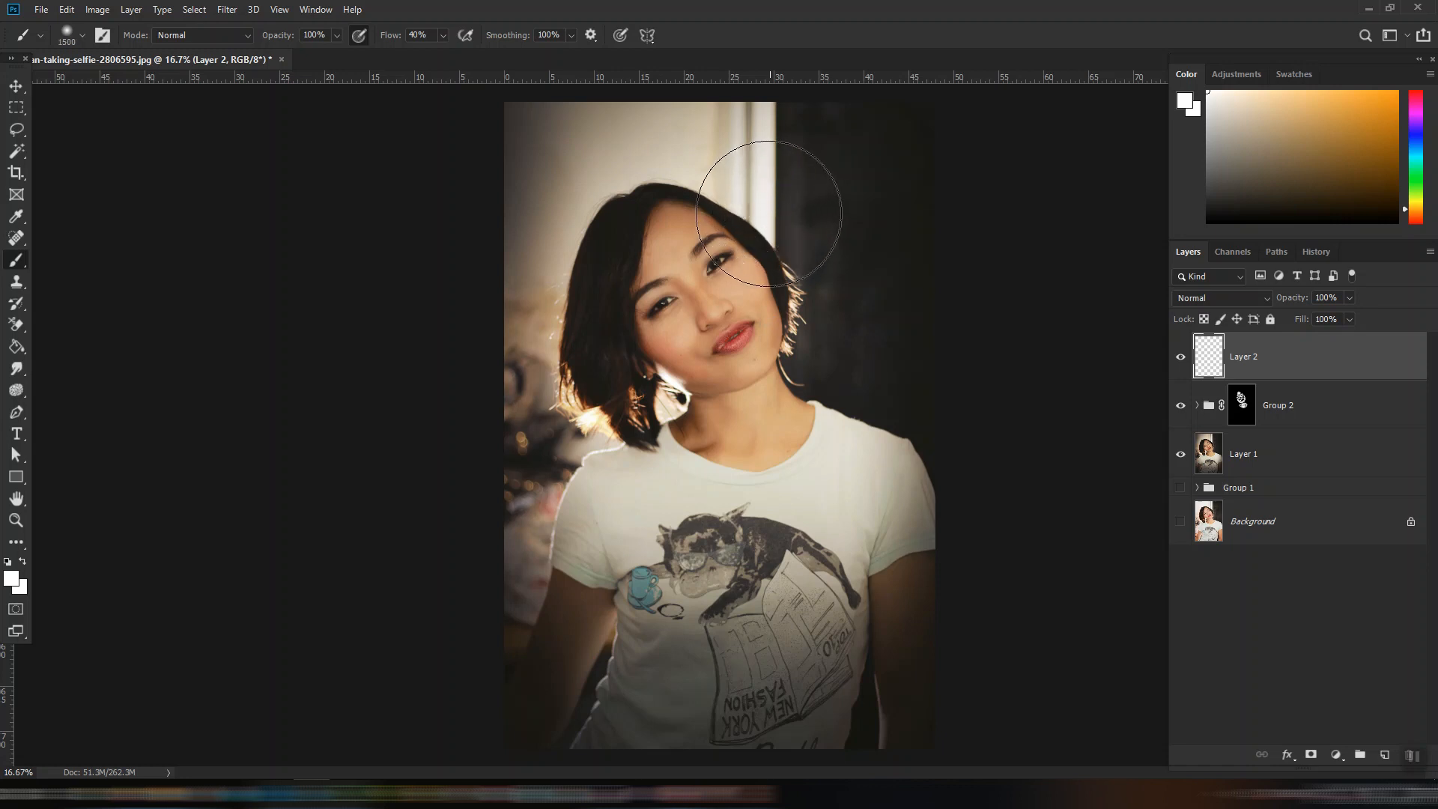
pyautogui.click(336, 38)
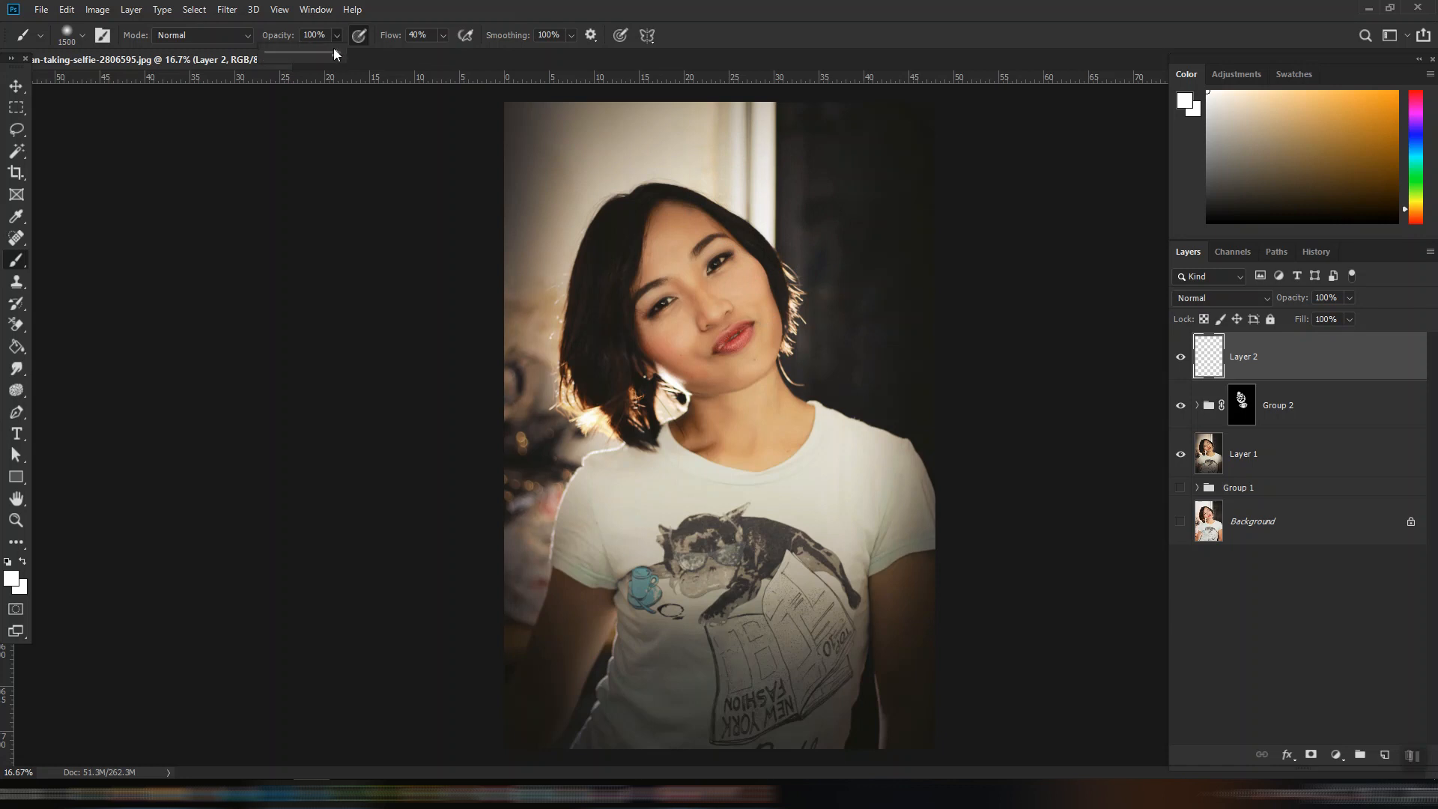
pyautogui.click(837, 55)
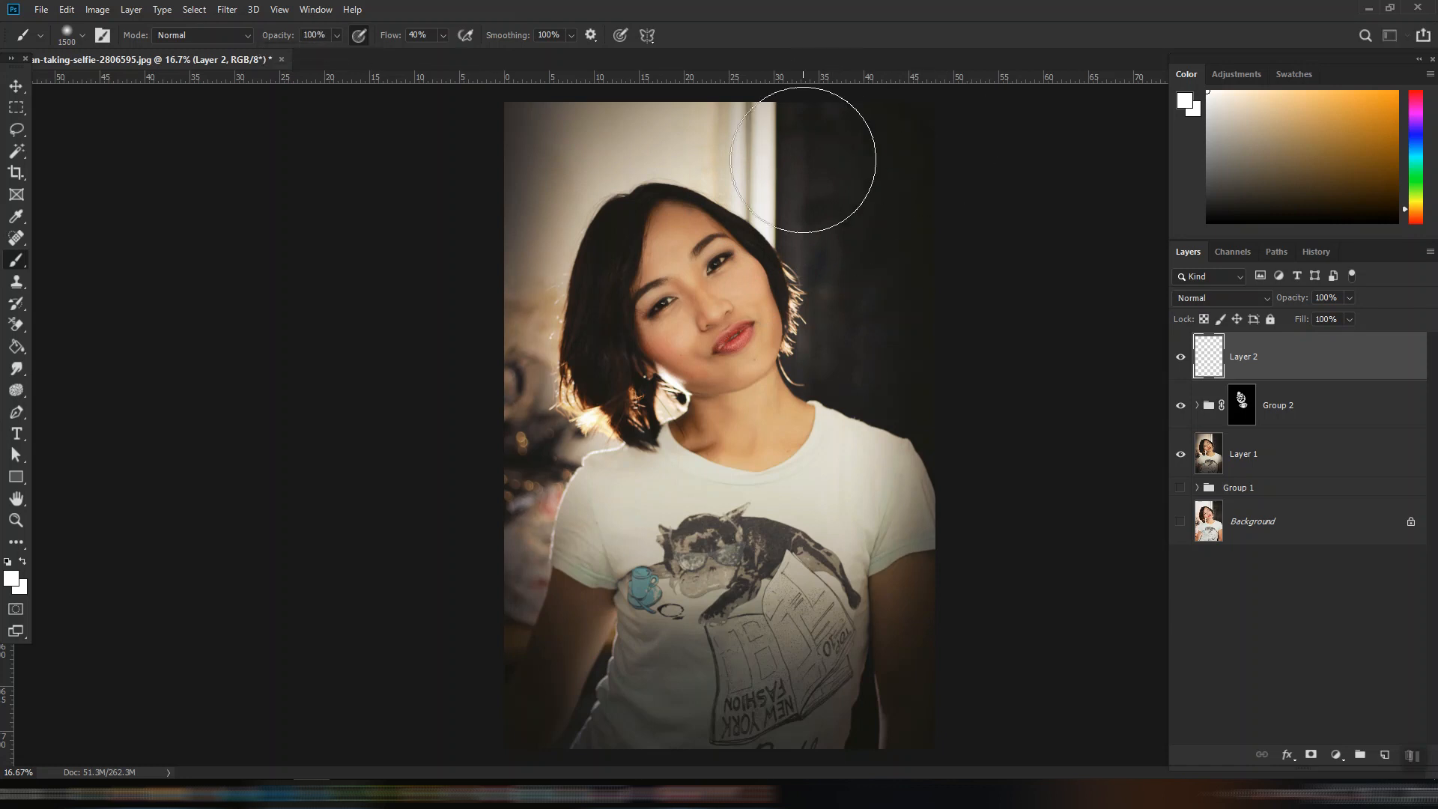
pyautogui.press(']')
pyautogui.press(']')
pyautogui.press(']')
pyautogui.click(769, 191)
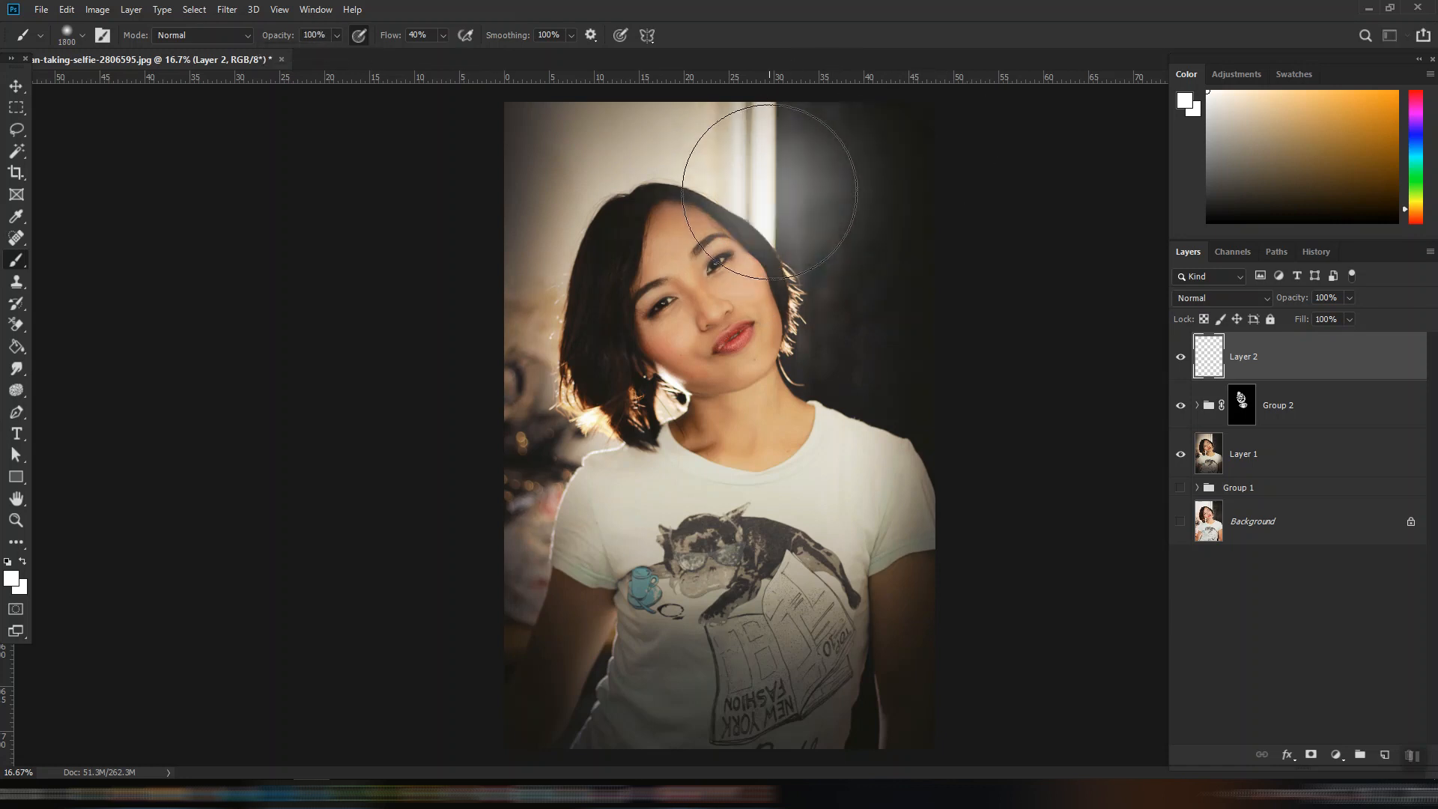
pyautogui.click(770, 196)
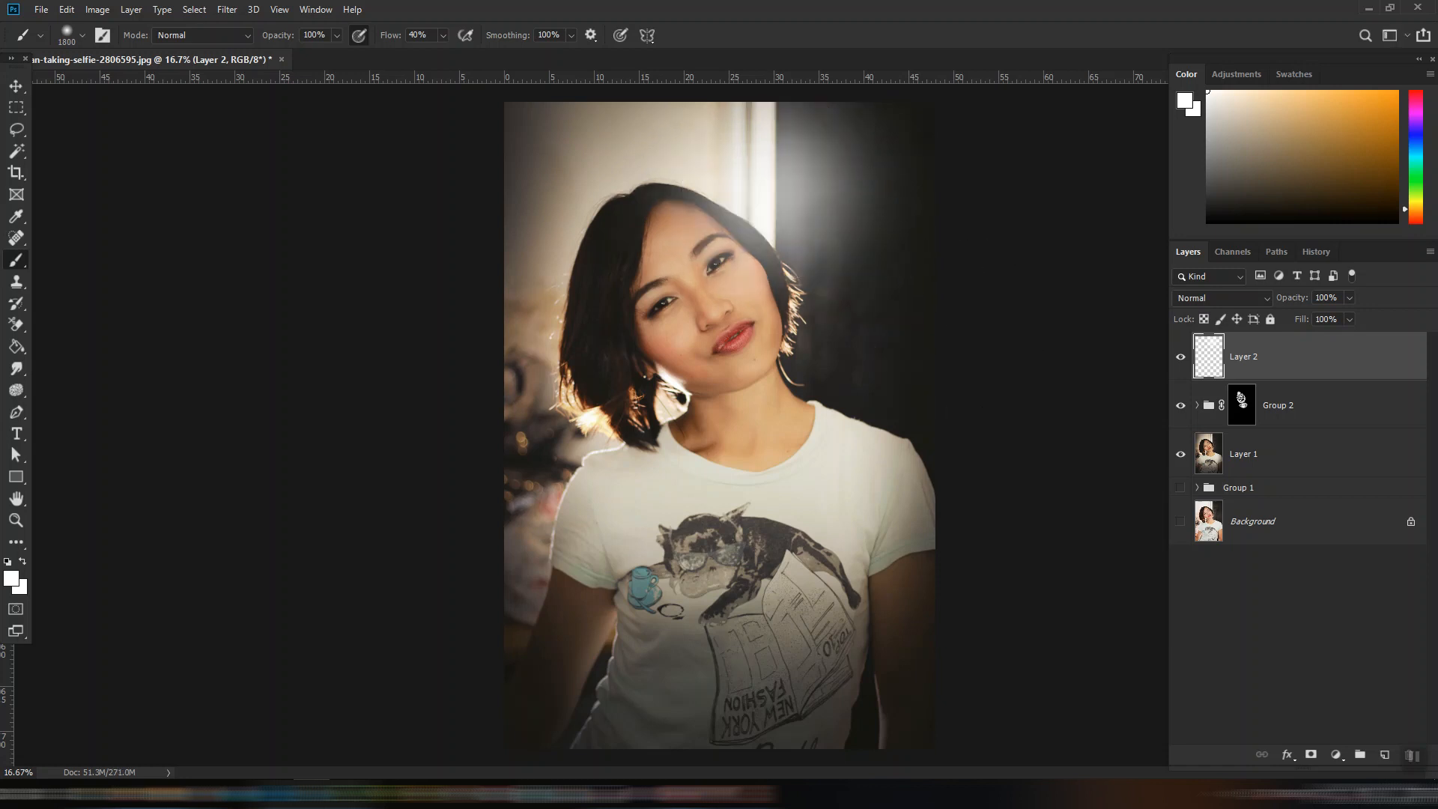
# Set Layer 2's blend mode to Screen and move its glow slightly upward.
pyautogui.press('v')
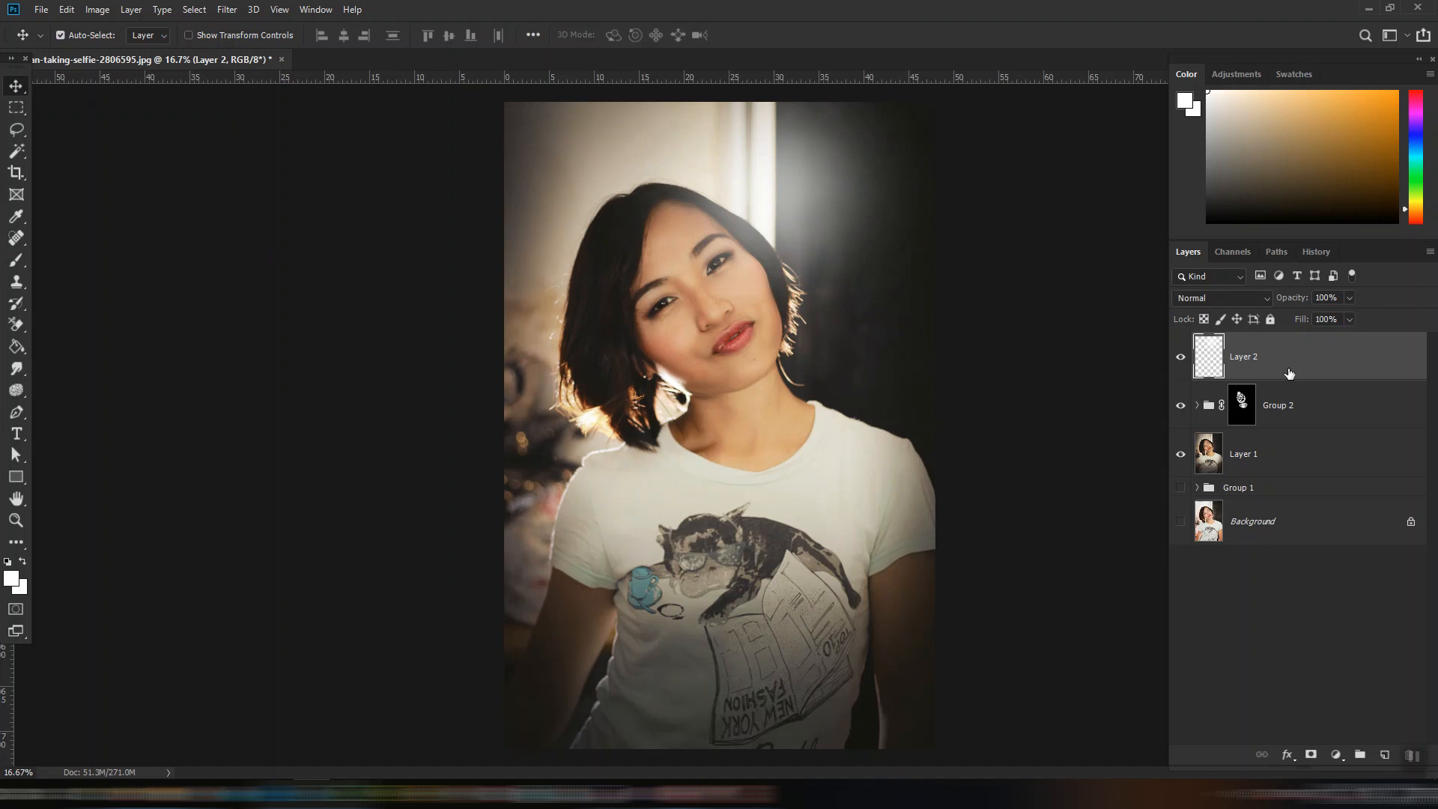
pyautogui.click(1263, 302)
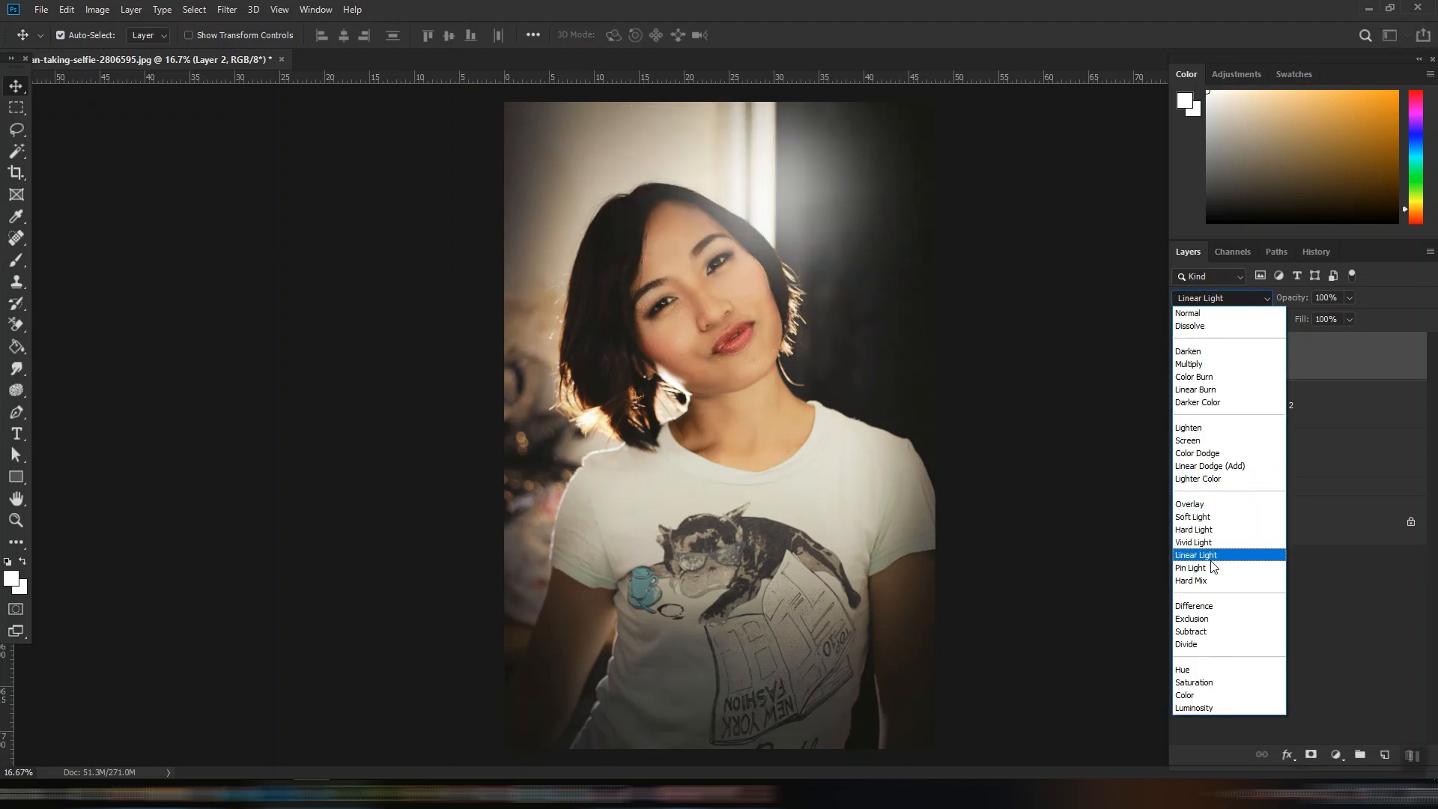
pyautogui.click(1207, 444)
pyautogui.moveTo(779, 206); pyautogui.dragTo(774, 177)
pyautogui.hotkey('ctrl', '-')
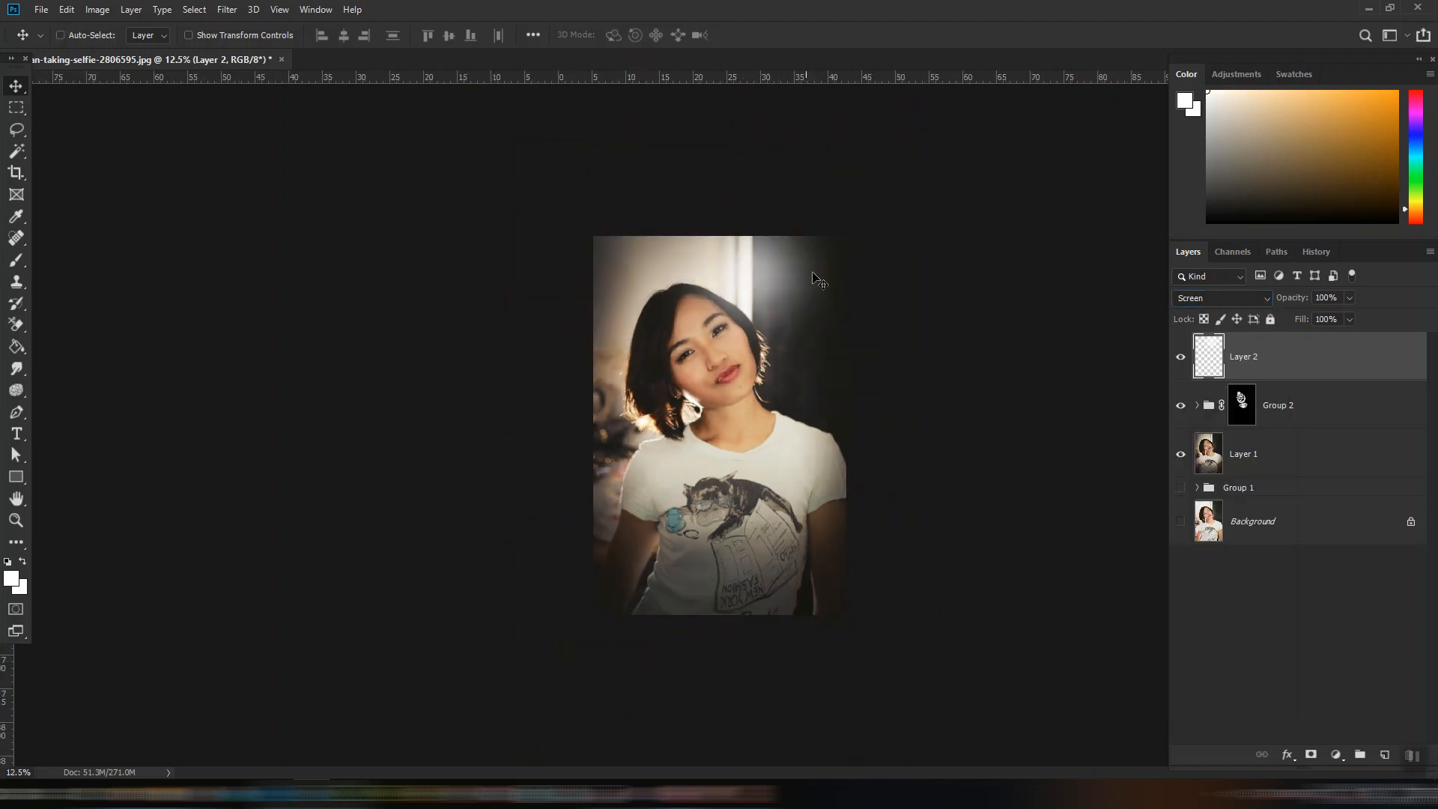
pyautogui.hotkey('ctrl', 't')
pyautogui.moveTo(829, 391); pyautogui.dragTo(909, 483)
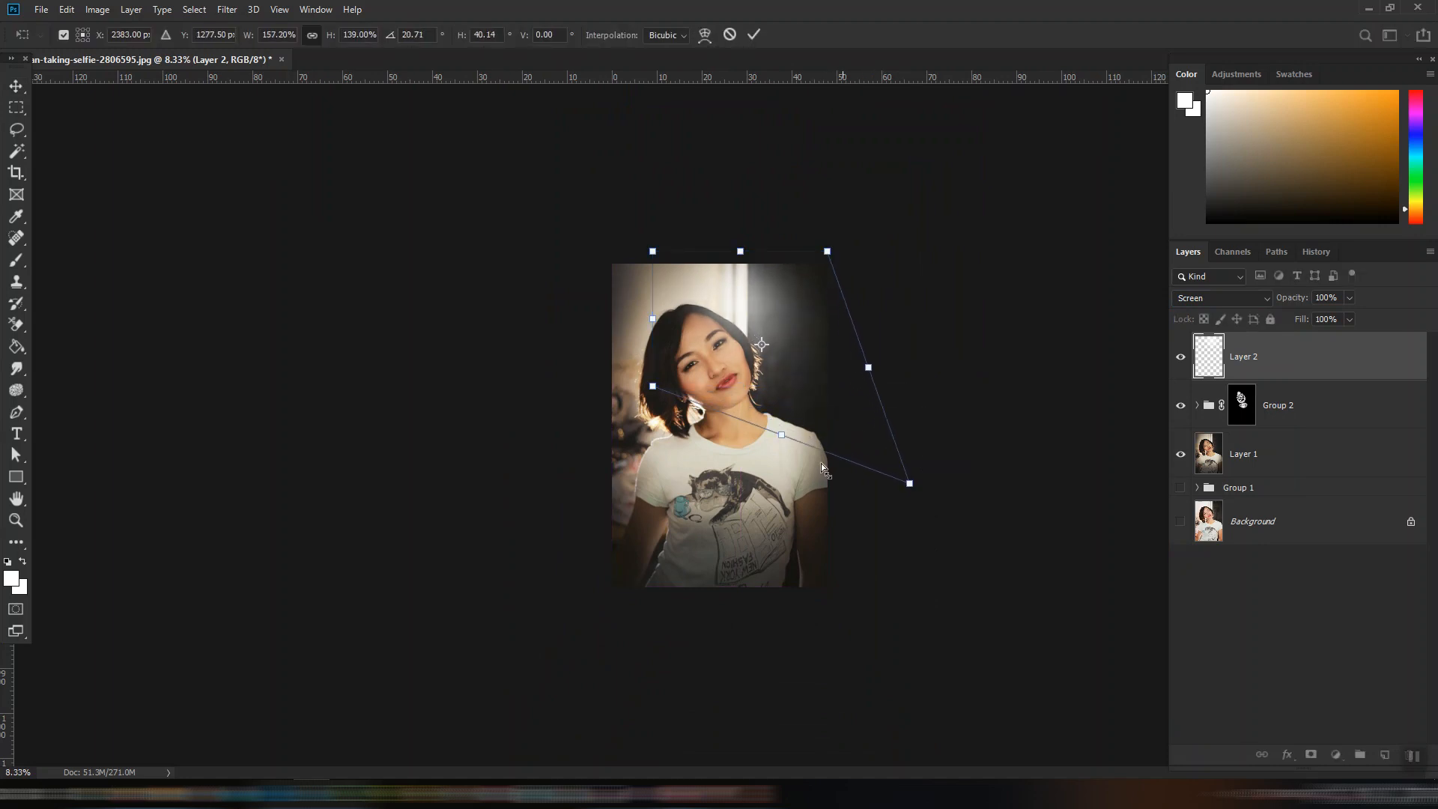
pyautogui.moveTo(653, 386); pyautogui.dragTo(653, 366)
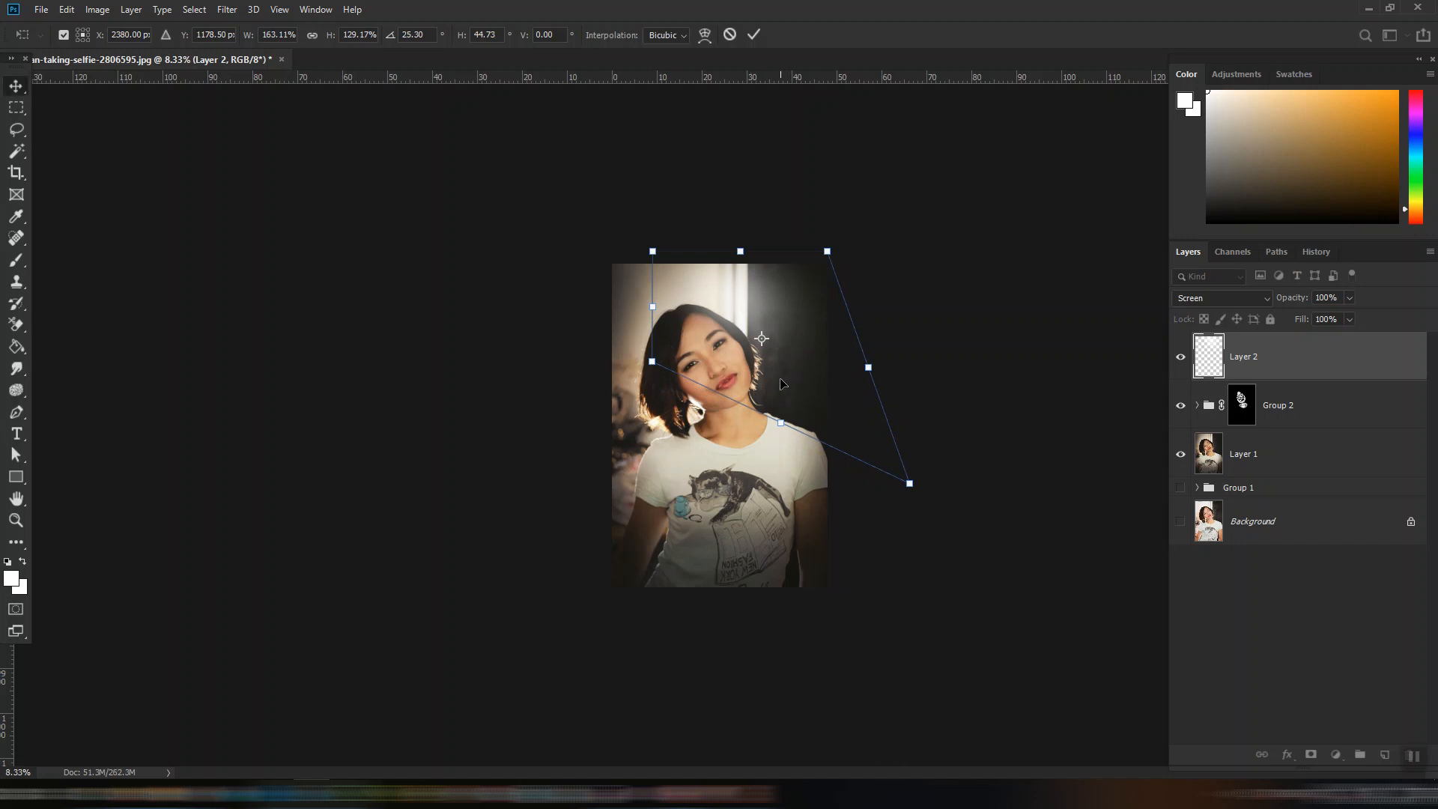
pyautogui.press('Return')
pyautogui.press('ctrl')
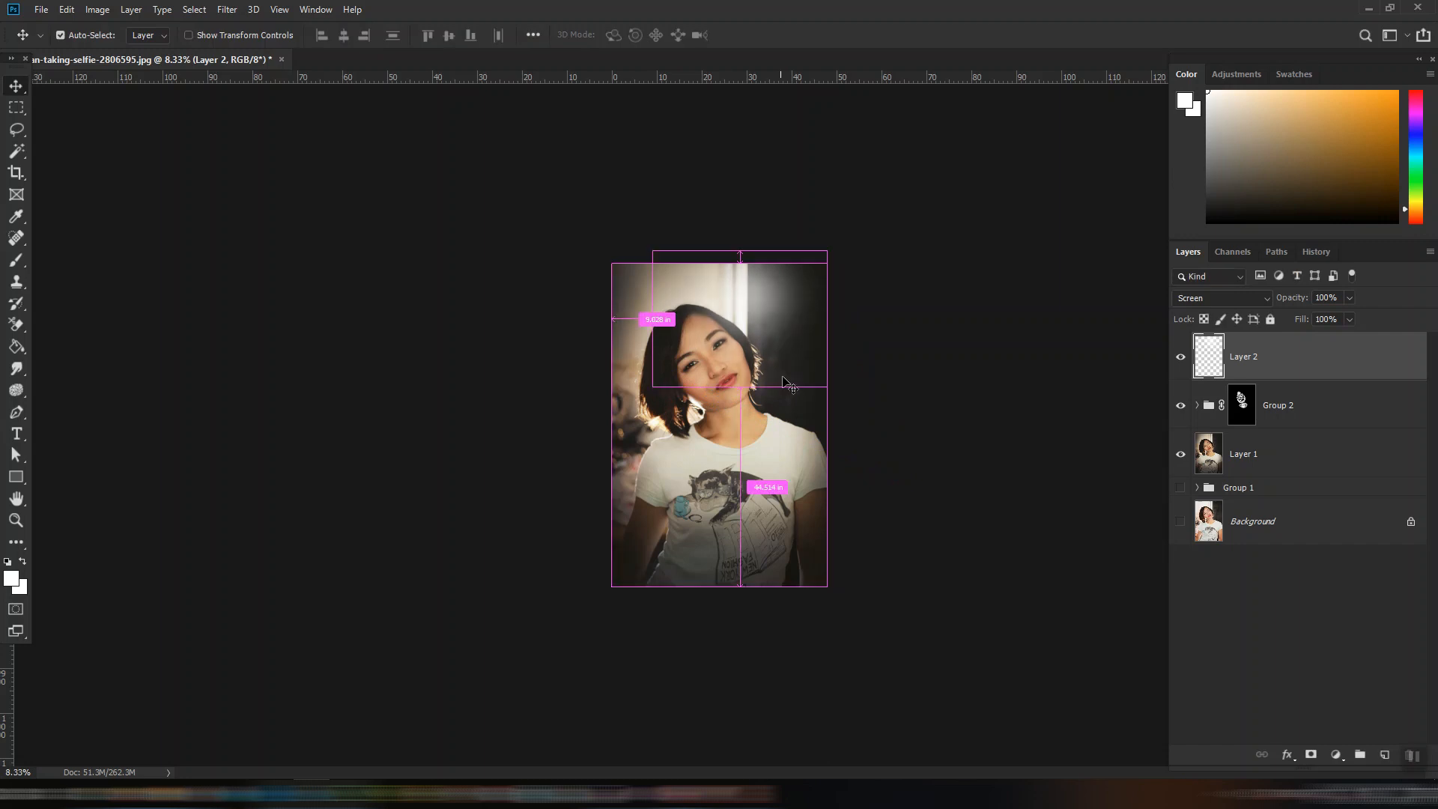
# Distort the white glow on Layer 2 so it stretches diagonally beyond the portrait's lower-right side, and compare the image with and without it.
pyautogui.hotkey('ctrl', '+')
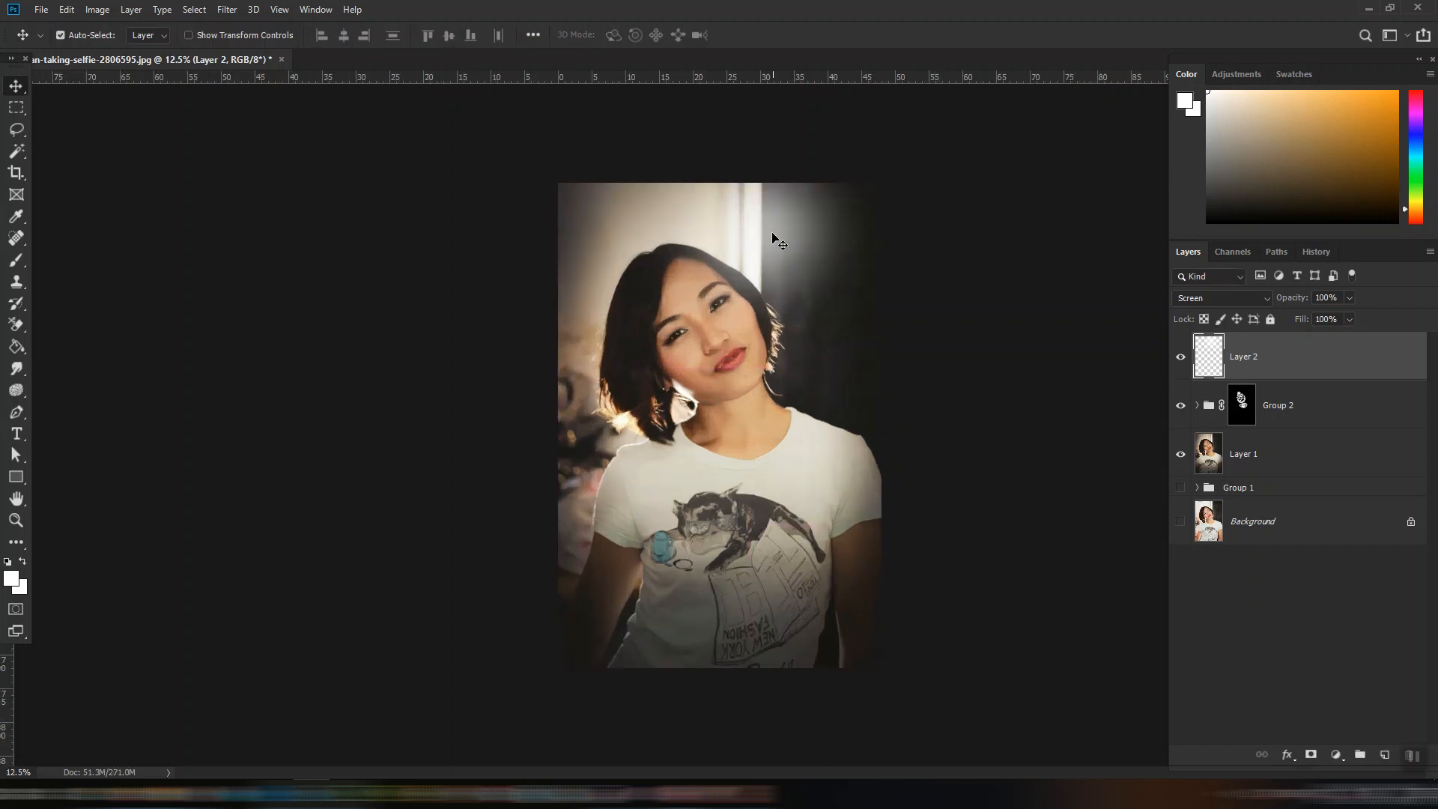
pyautogui.press('ctrl')
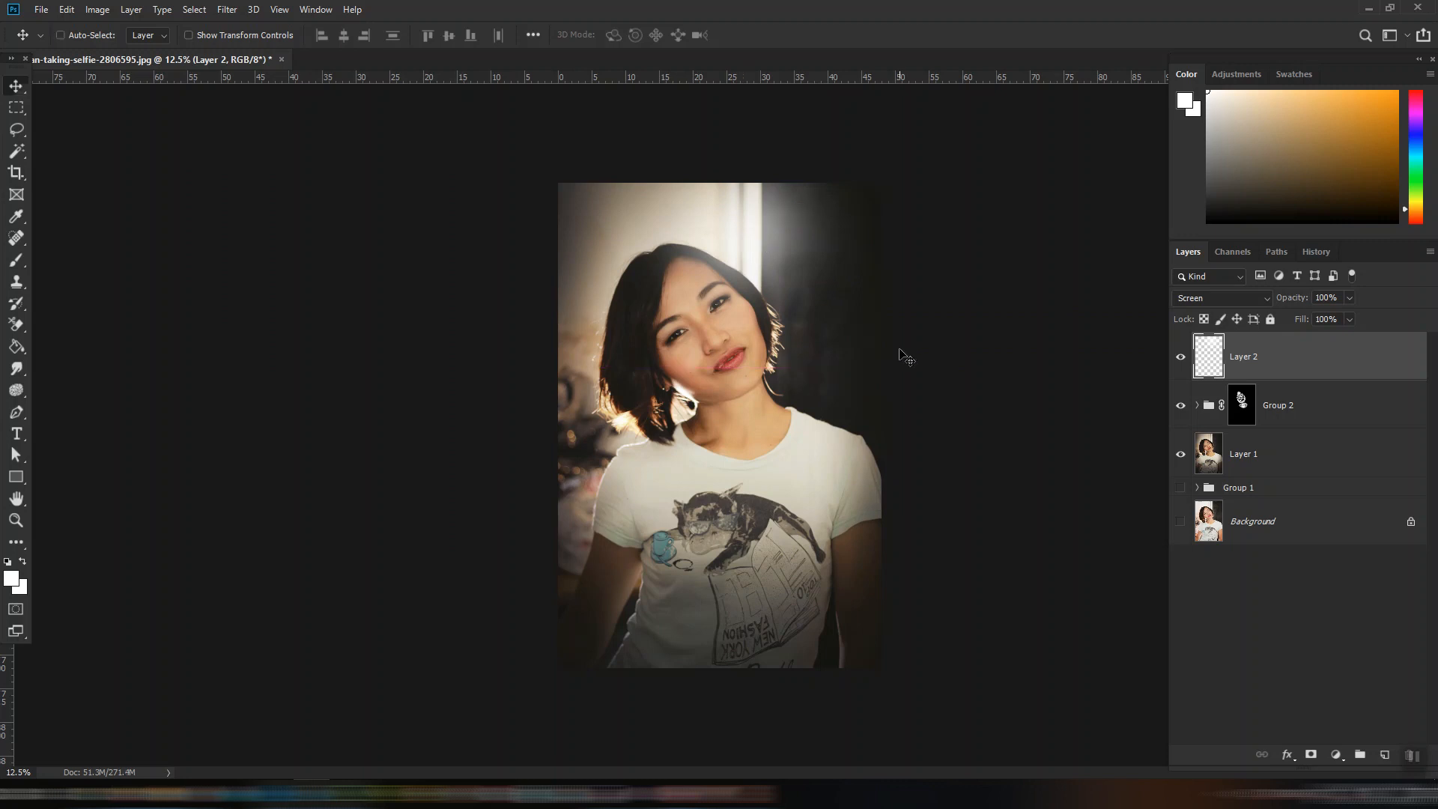
pyautogui.hotkey('ctrl', 't')
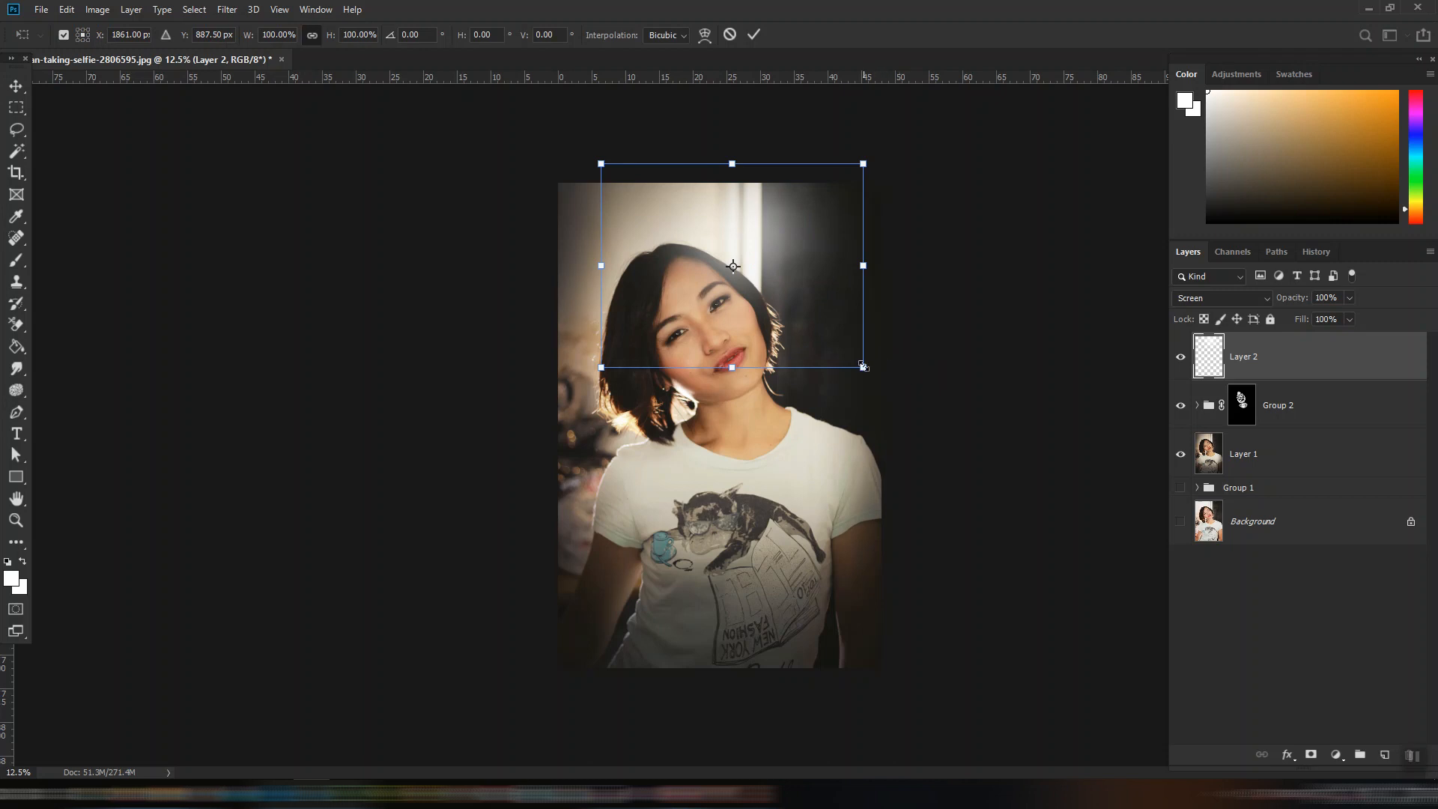
pyautogui.moveTo(864, 366); pyautogui.dragTo(845, 391)
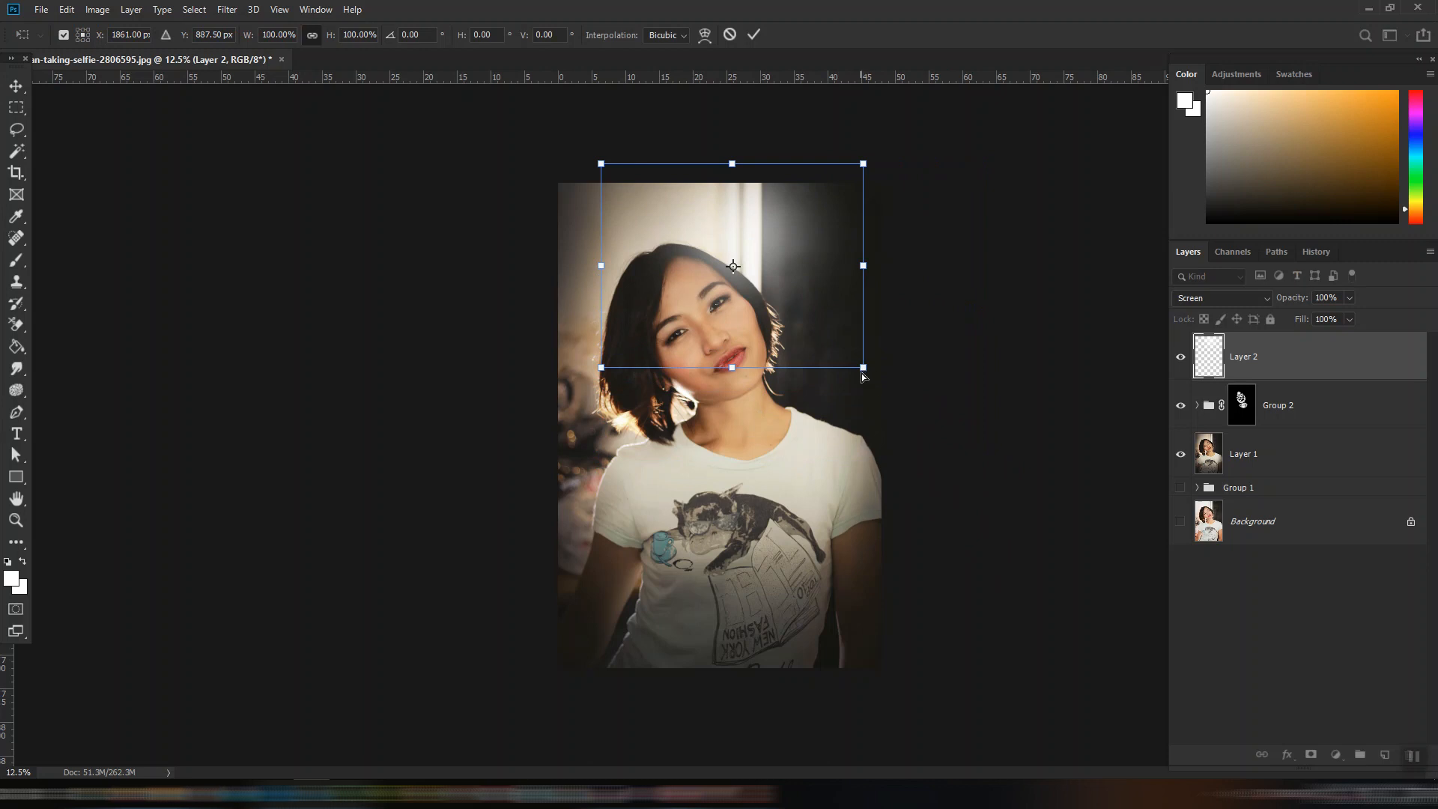
pyautogui.moveTo(866, 374); pyautogui.dragTo(1038, 515)
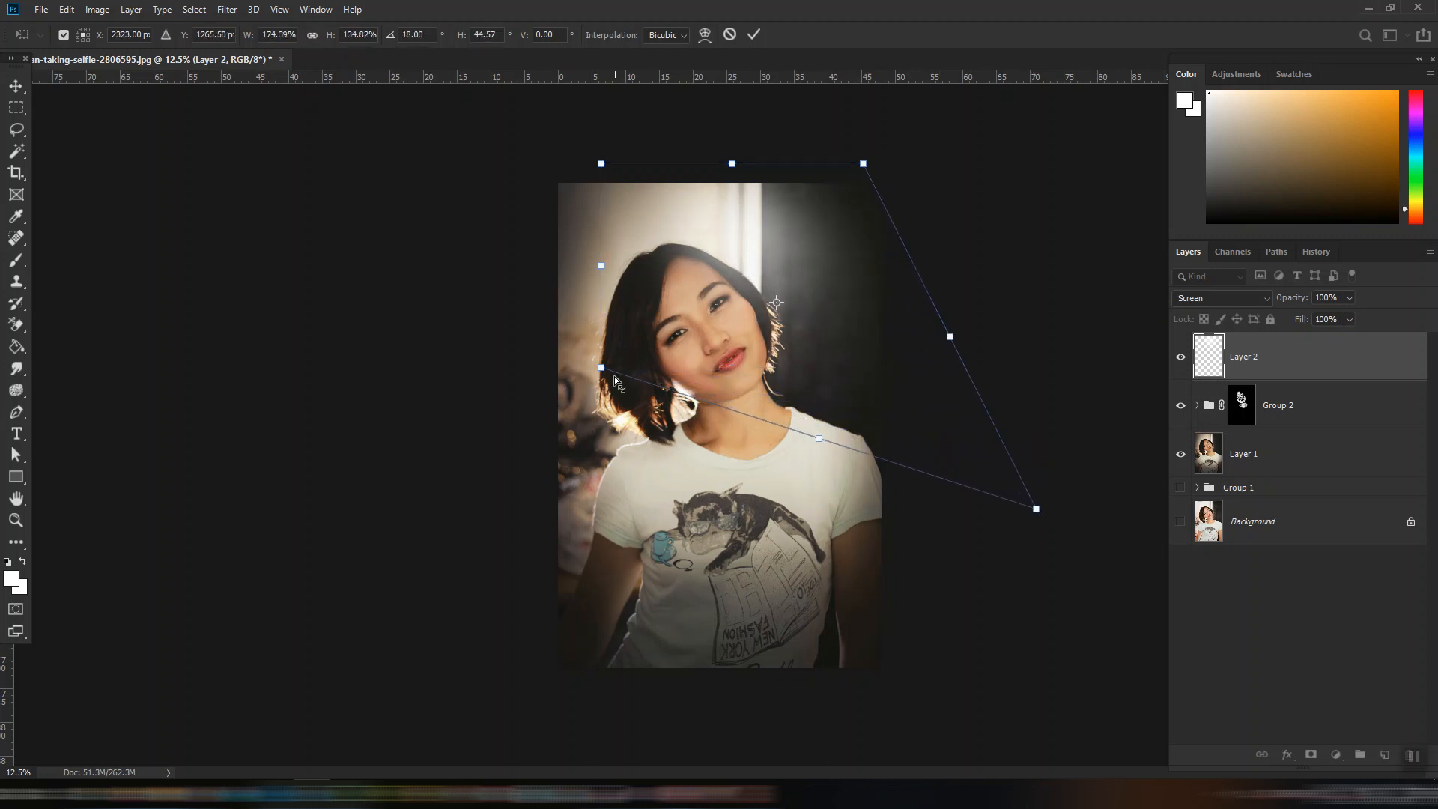
pyautogui.moveTo(604, 369); pyautogui.dragTo(626, 313)
pyautogui.moveTo(864, 165); pyautogui.dragTo(874, 132)
pyautogui.moveTo(1037, 510); pyautogui.dragTo(1038, 519)
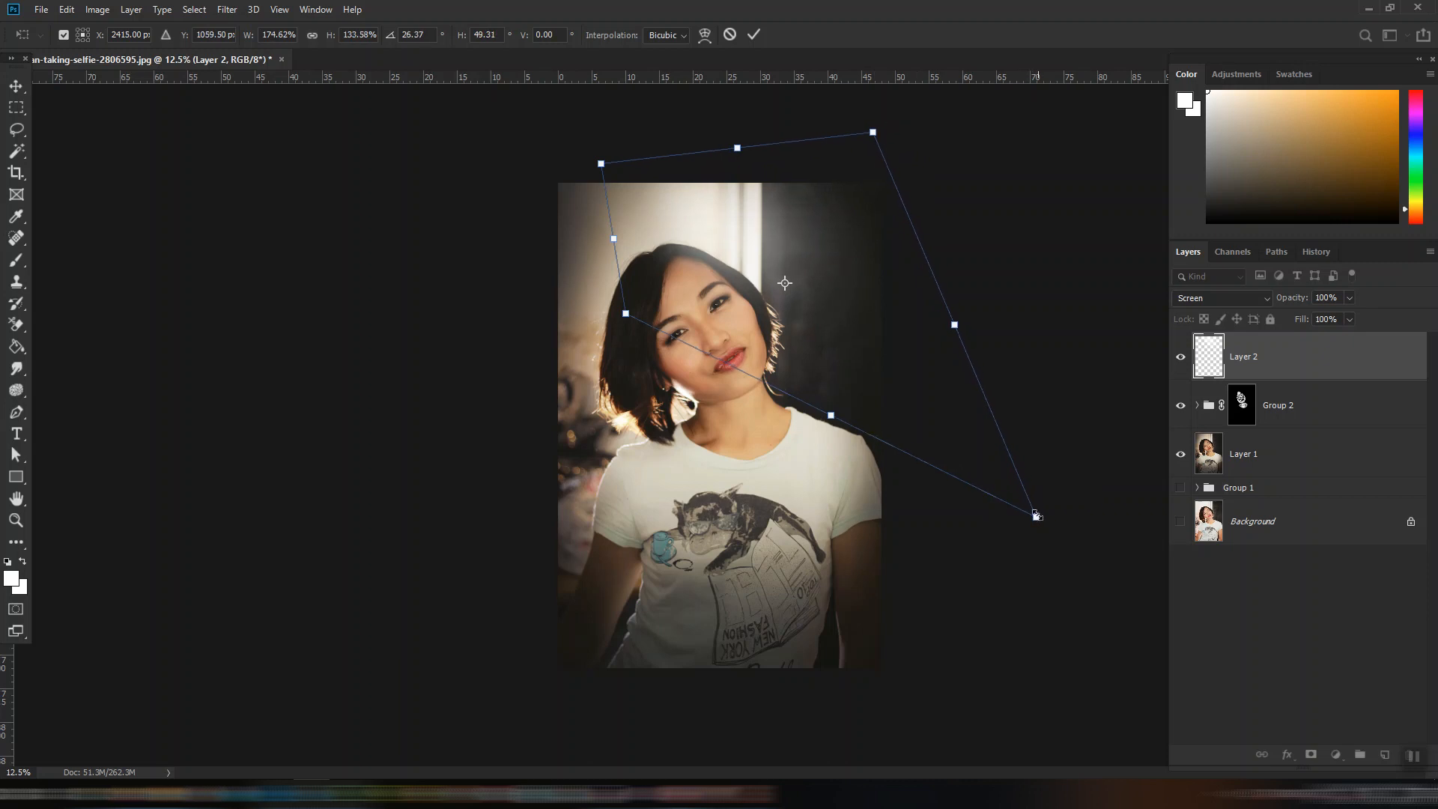
pyautogui.press('Return')
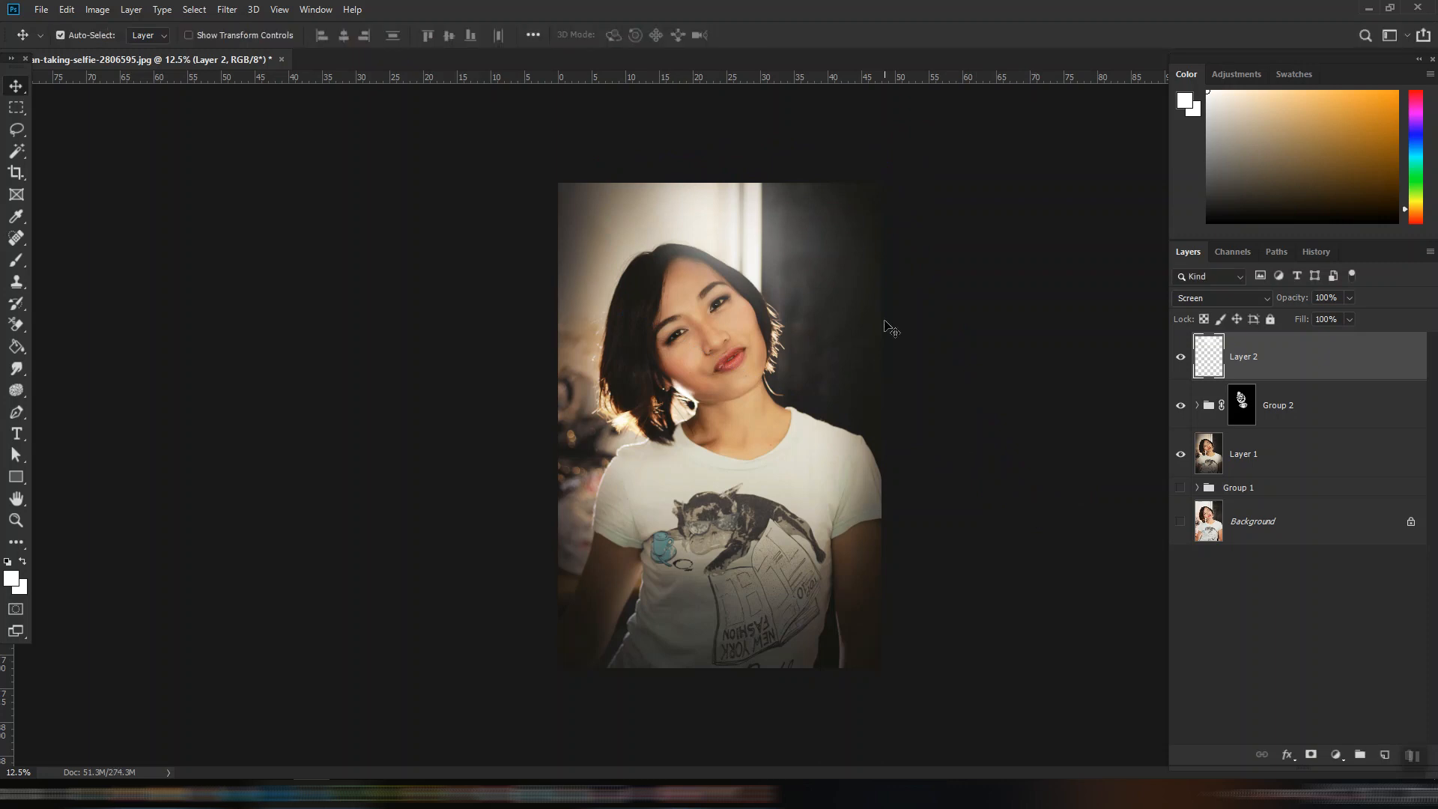
pyautogui.click(1181, 358)
pyautogui.click(1181, 359)
# Add a new layer above Layer 2 and set the foreground colour to orange ce7e00.
pyautogui.click(1385, 756)
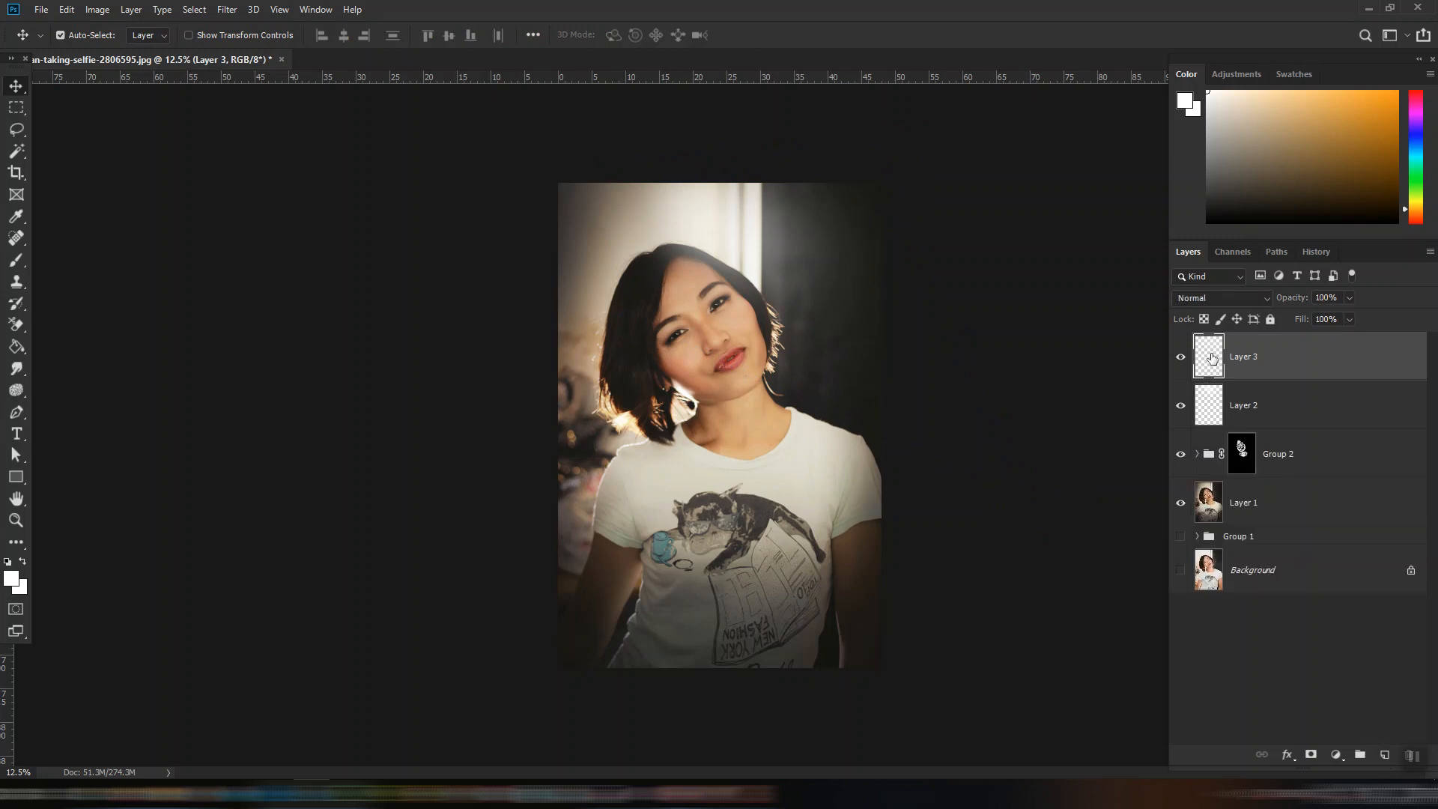
pyautogui.click(13, 584)
pyautogui.write('c77b03')
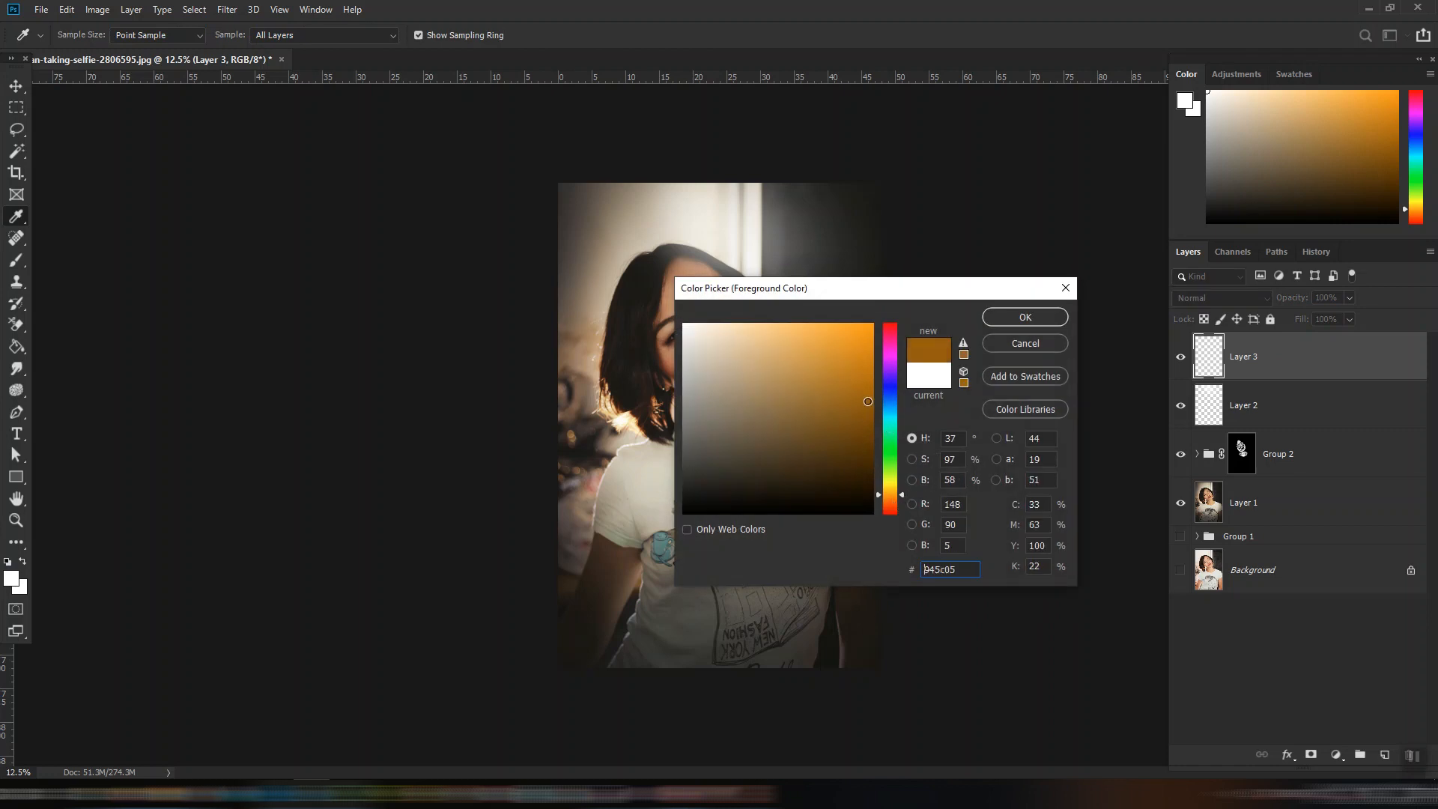
pyautogui.moveTo(873, 364); pyautogui.dragTo(875, 360)
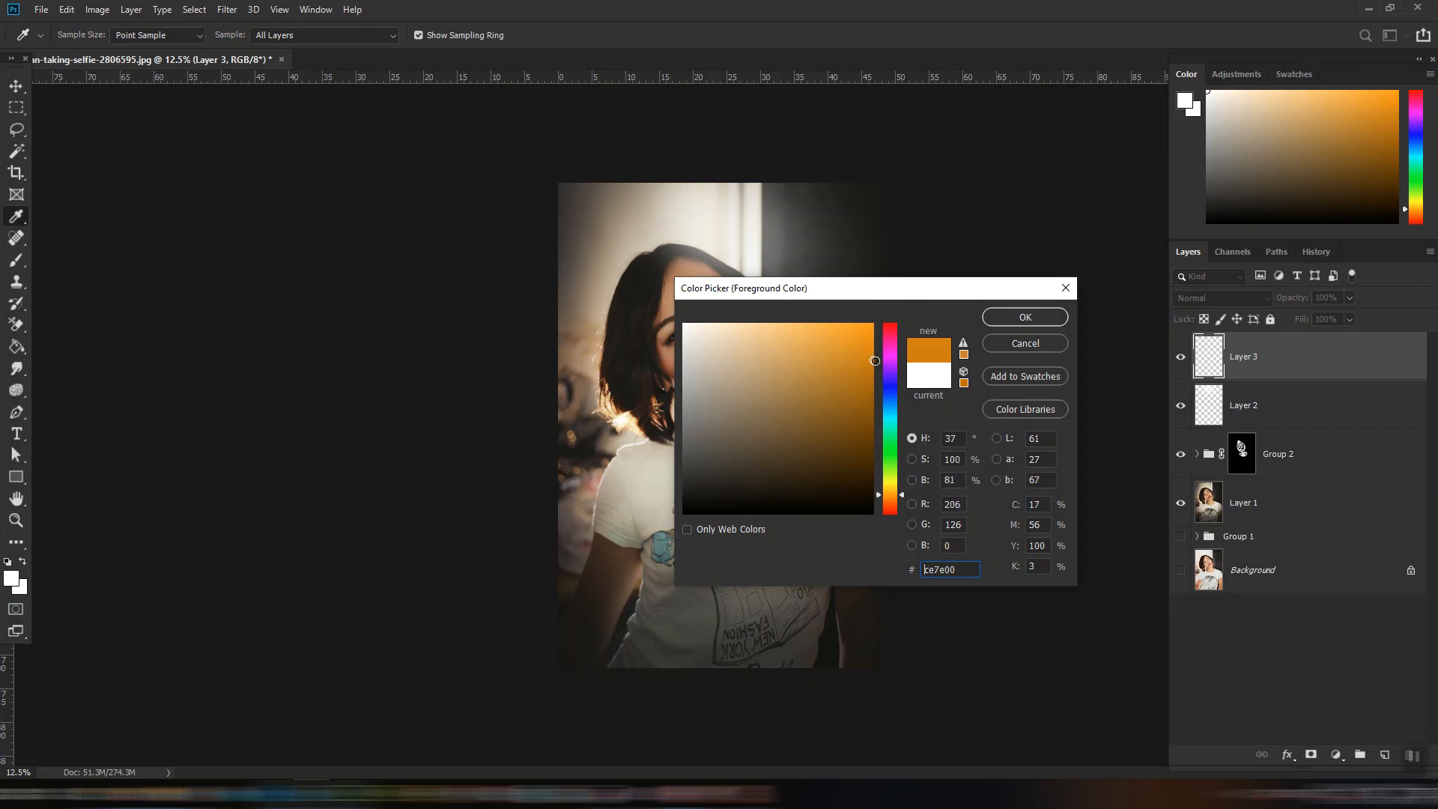
pyautogui.click(1025, 317)
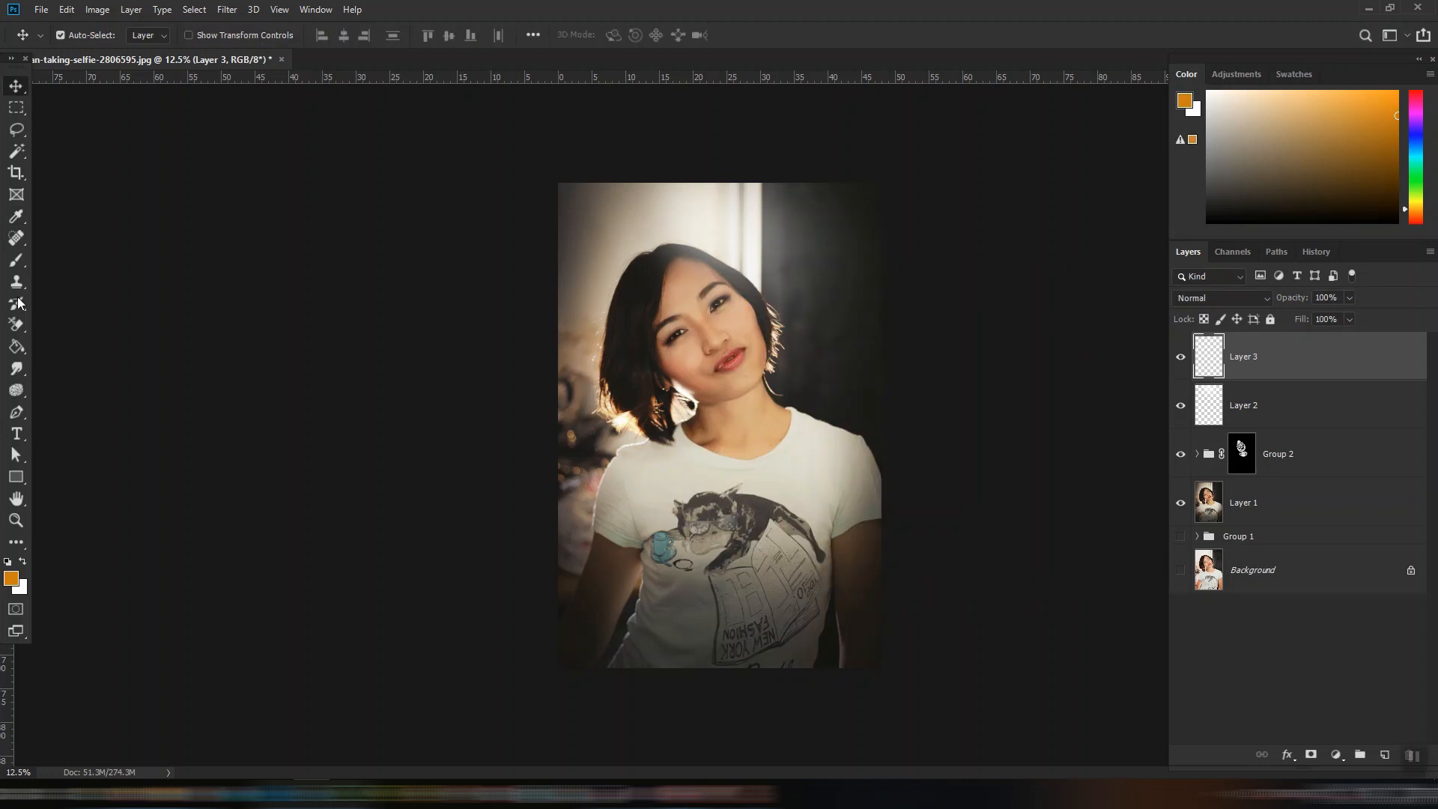
# Paint a soft orange dab on Layer 3 with the 1800-pixel brush at 40% flow and move it up beside the bright window frame.
pyautogui.click(17, 261)
pyautogui.moveTo(753, 249)
pyautogui.mouseDown()
pyautogui.moveTo(719, 289)
pyautogui.moveTo(736, 296)
pyautogui.mouseUp()
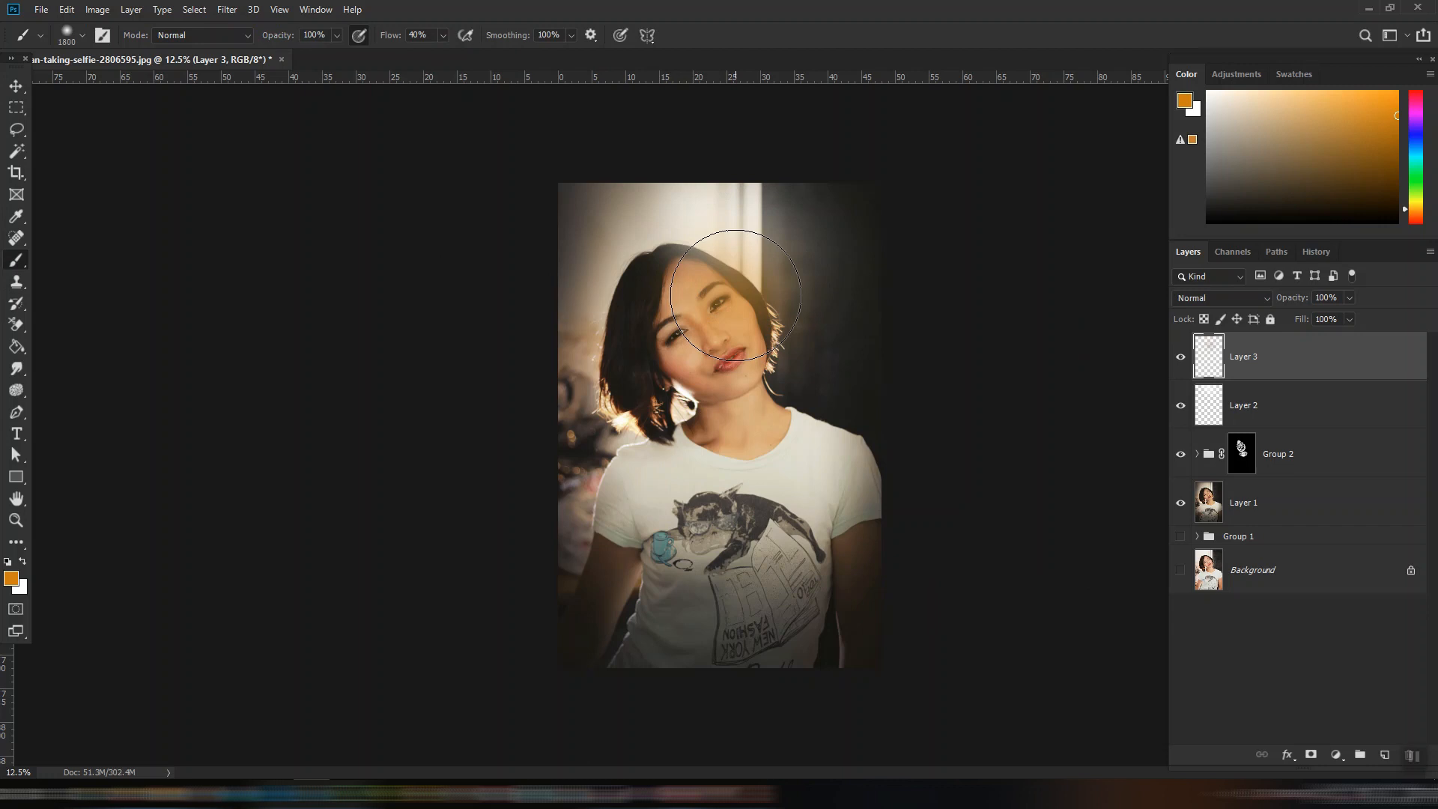
pyautogui.click(16, 86)
pyautogui.moveTo(758, 308); pyautogui.dragTo(761, 247)
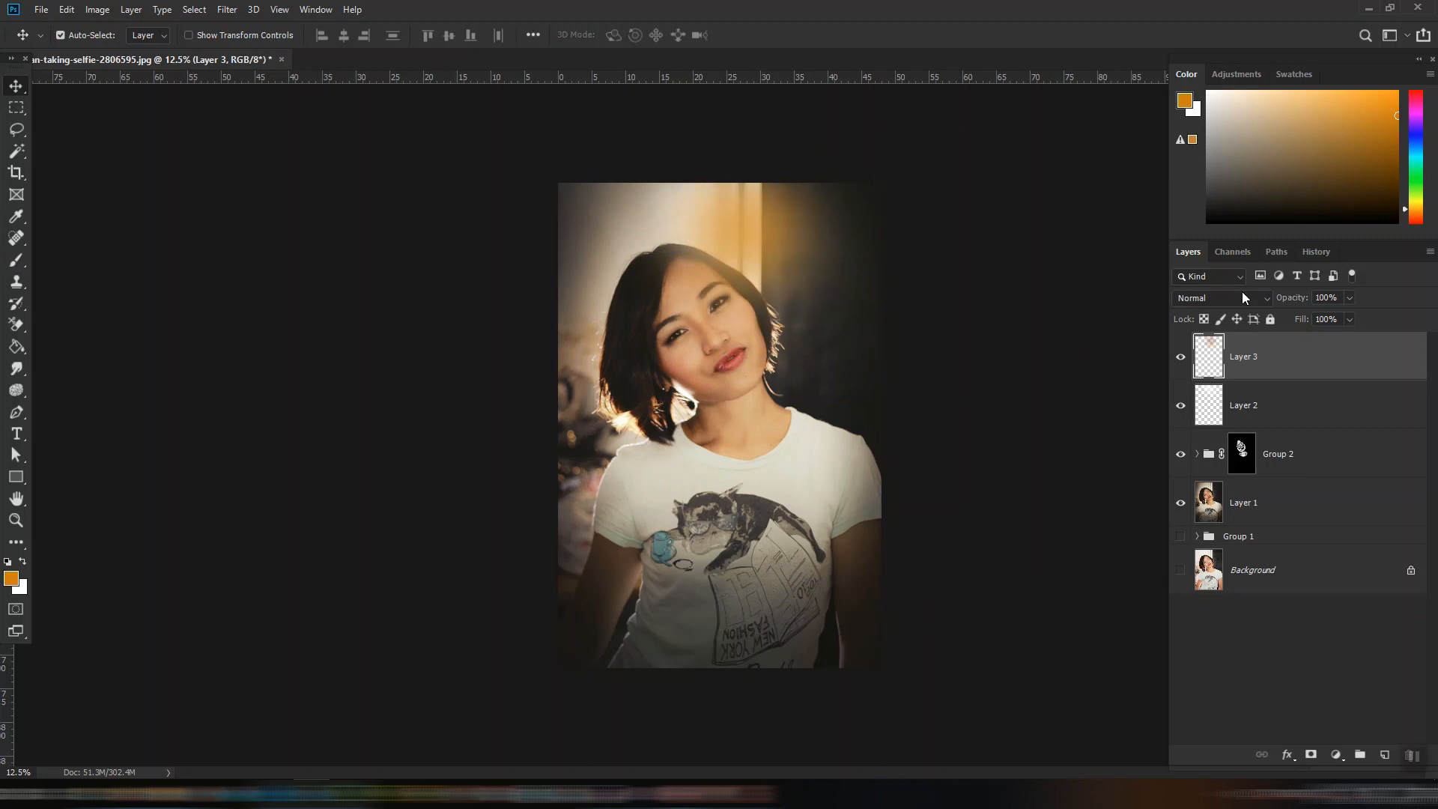
# Set Layer 3's blend mode to Screen and shift its orange glow slightly up and to the left.
pyautogui.click(1243, 297)
pyautogui.click(1220, 441)
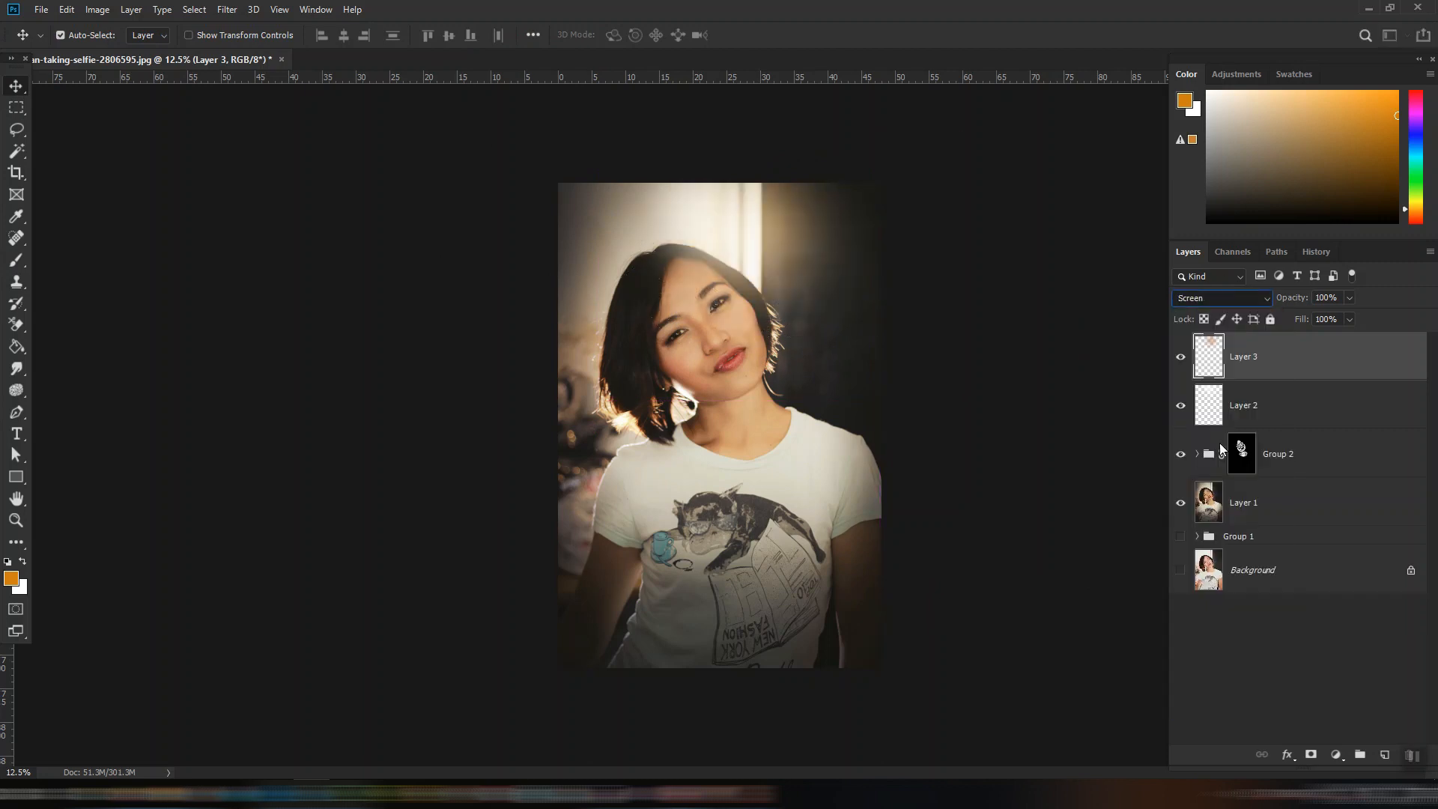
pyautogui.moveTo(787, 247); pyautogui.dragTo(756, 232)
# Distort the orange glow on Layer 3, pulling its lower-right corner far outside the portrait and its lower-left corner slightly outward.
pyautogui.hotkey('ctrl', 't')
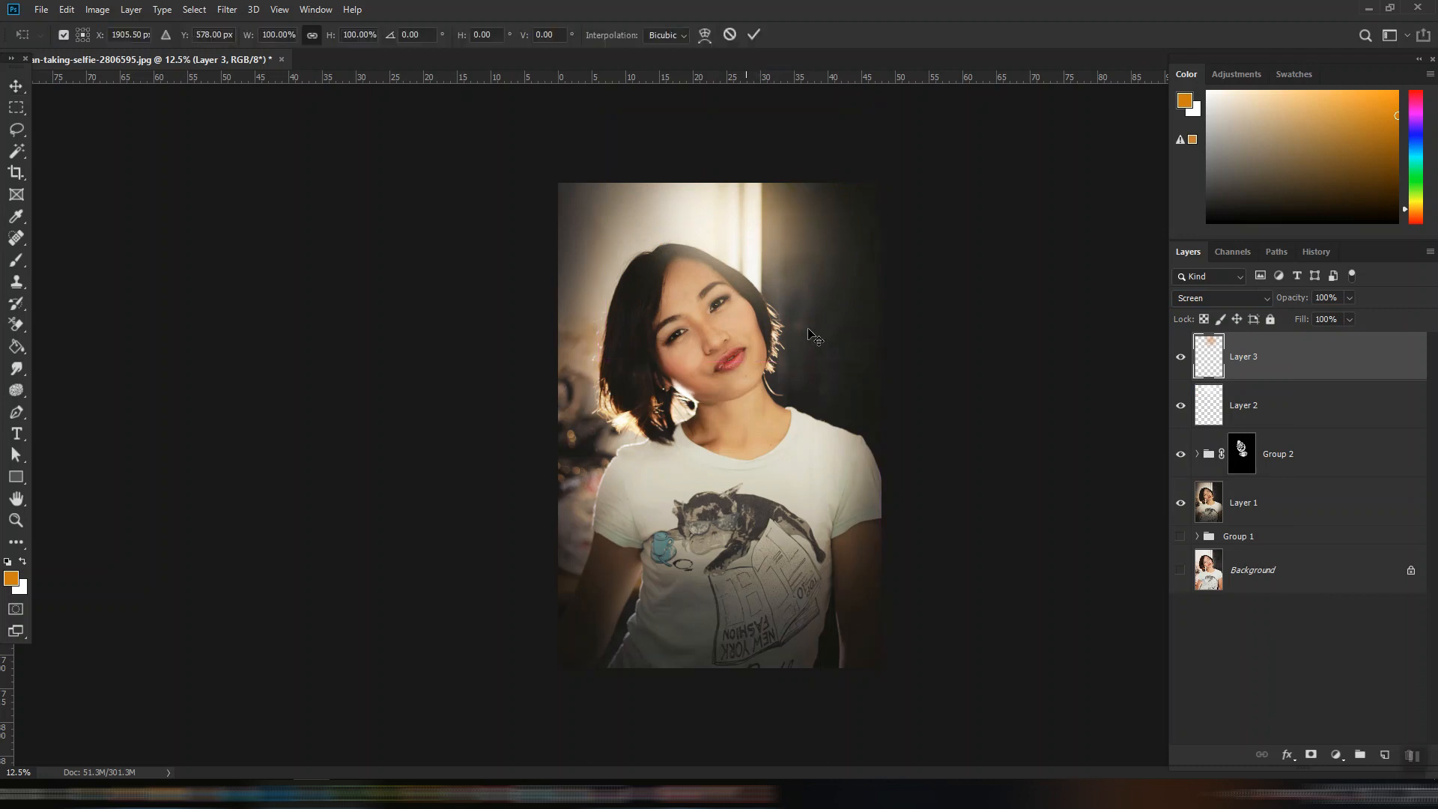
pyautogui.moveTo(884, 372); pyautogui.dragTo(1091, 551)
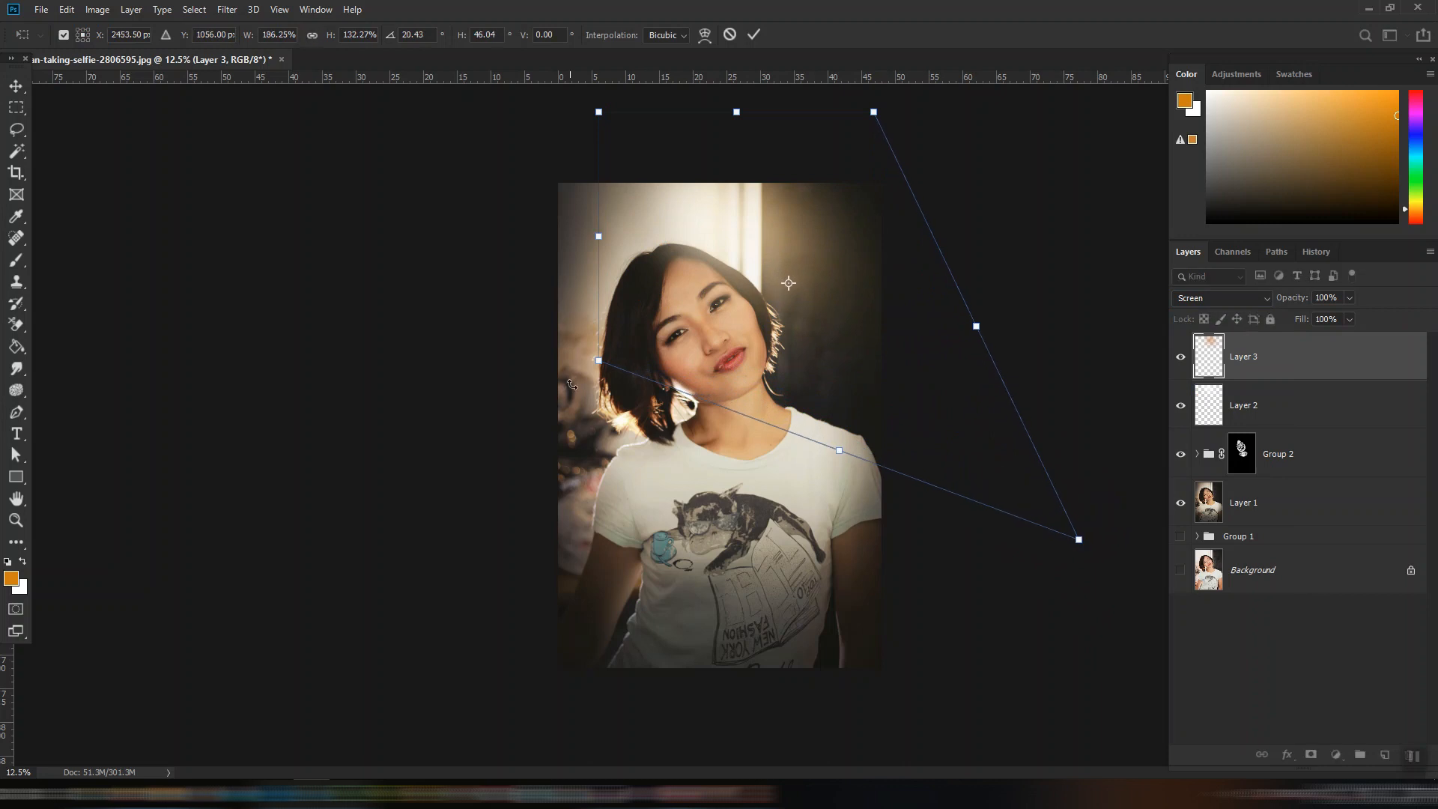
pyautogui.moveTo(598, 360); pyautogui.dragTo(570, 337)
pyautogui.press('Return')
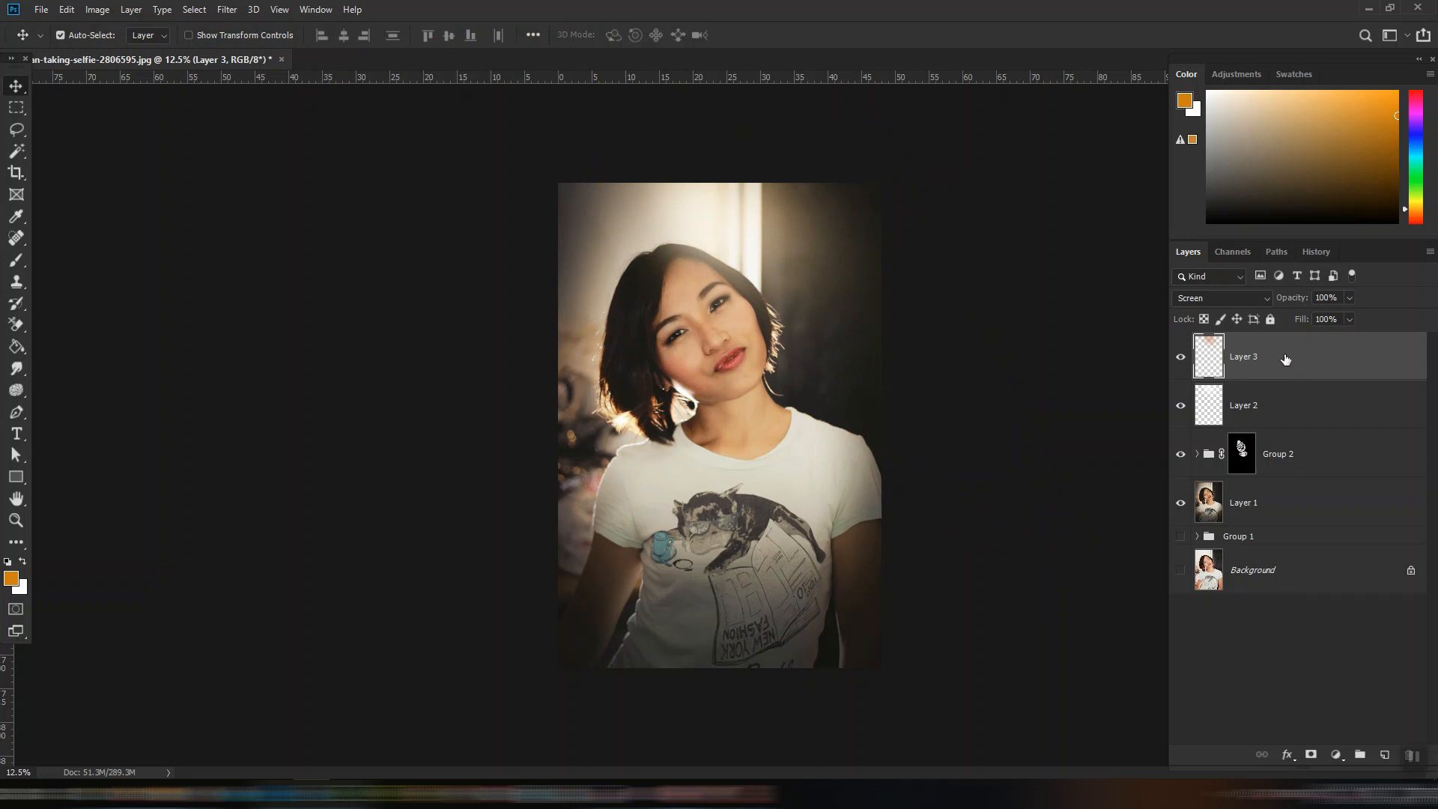
# Strengthen the orange glow by merging a duplicate of Layer 3 into it, and compare the image with and without the glow.
pyautogui.moveTo(1297, 359); pyautogui.dragTo(1385, 755)
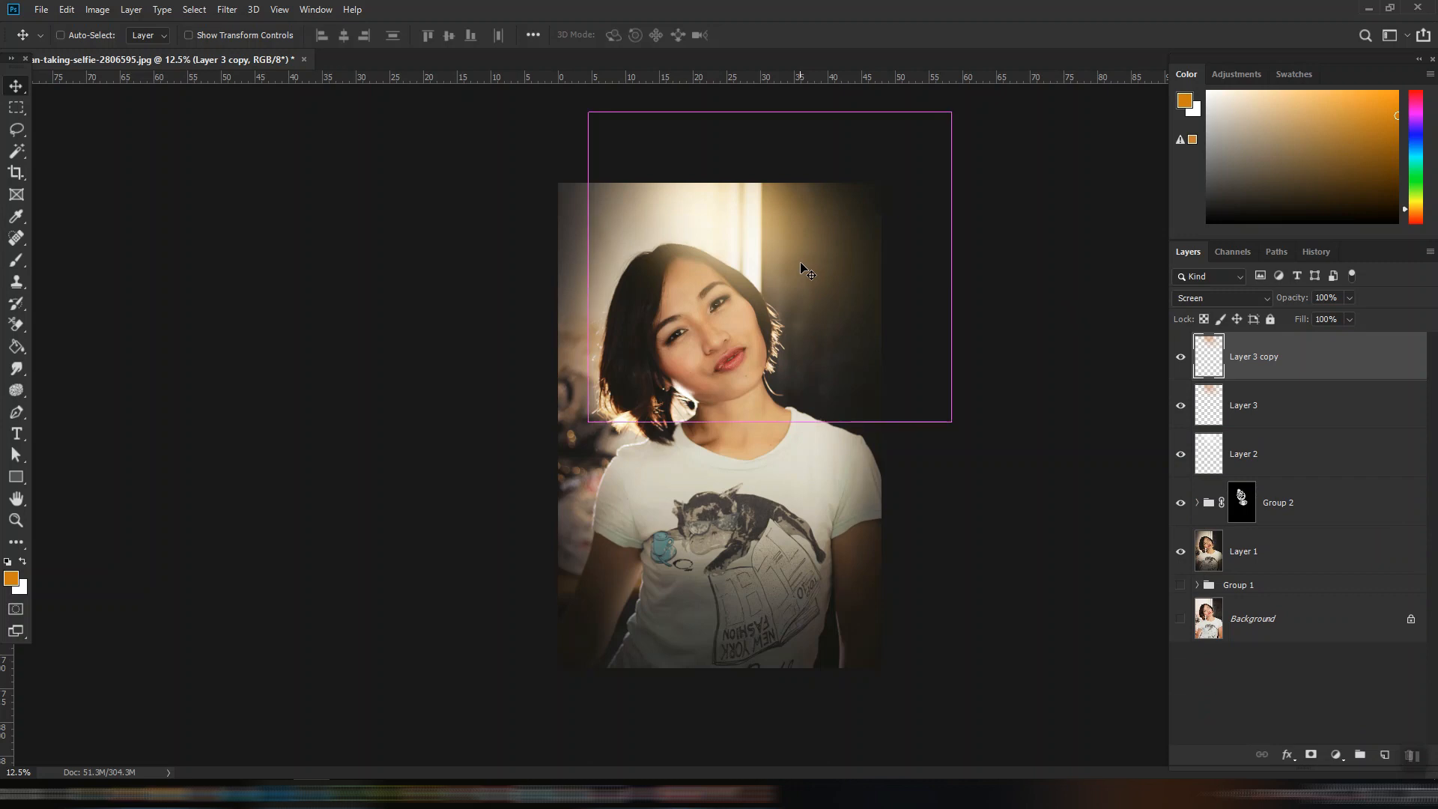
pyautogui.hotkey('ctrl', 'z')
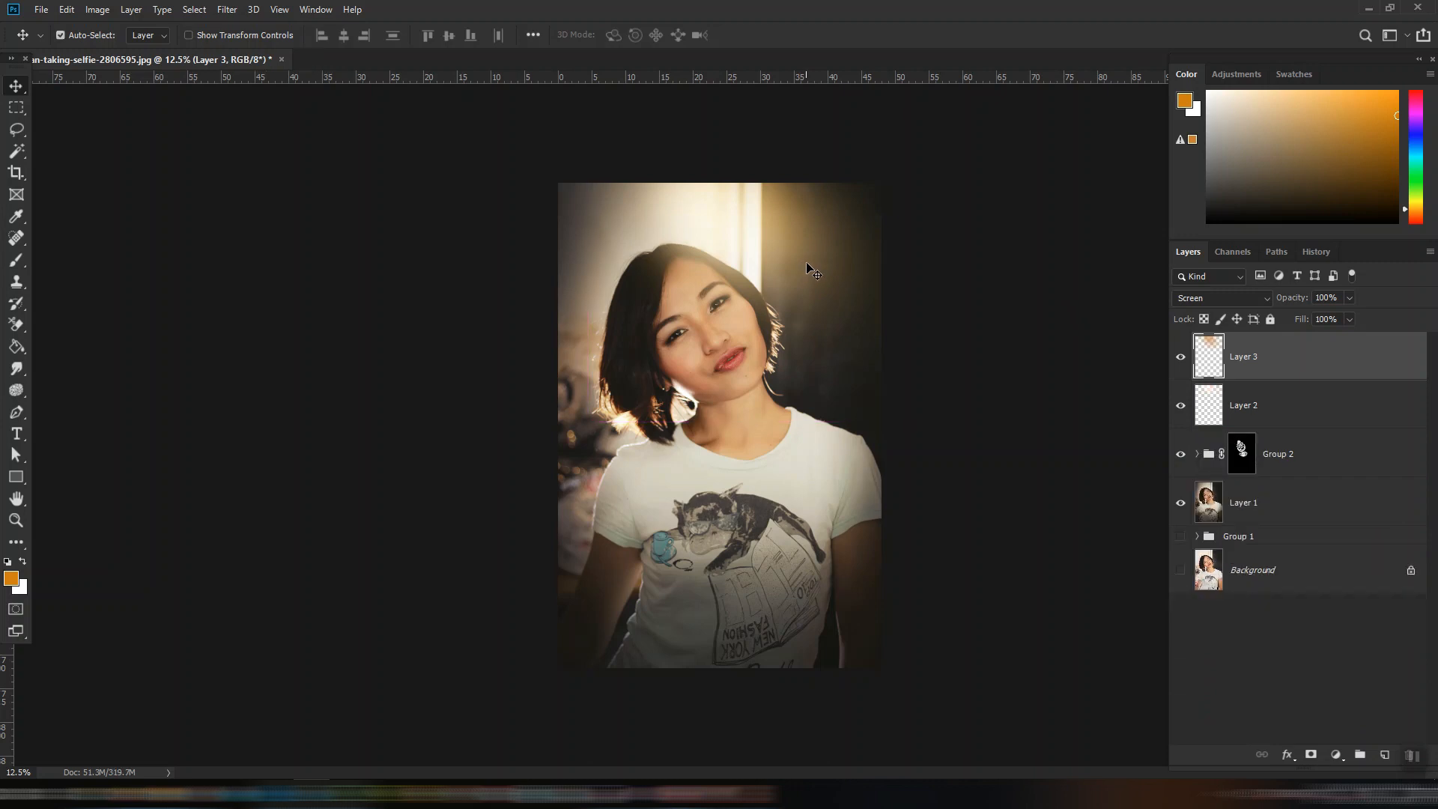
pyautogui.click(1182, 360)
pyautogui.click(1182, 360)
pyautogui.click(1182, 360)
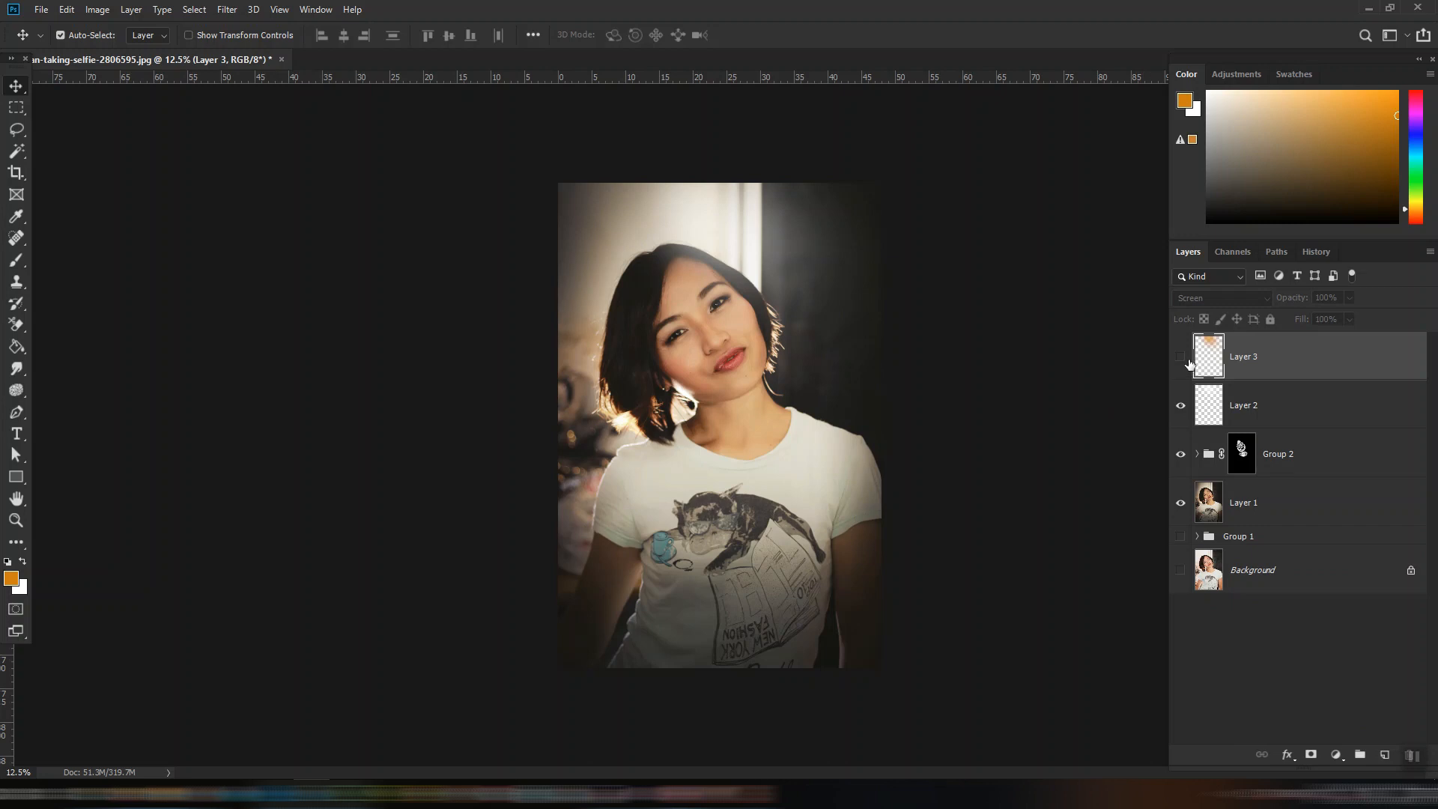
pyautogui.click(1182, 359)
pyautogui.click(1181, 362)
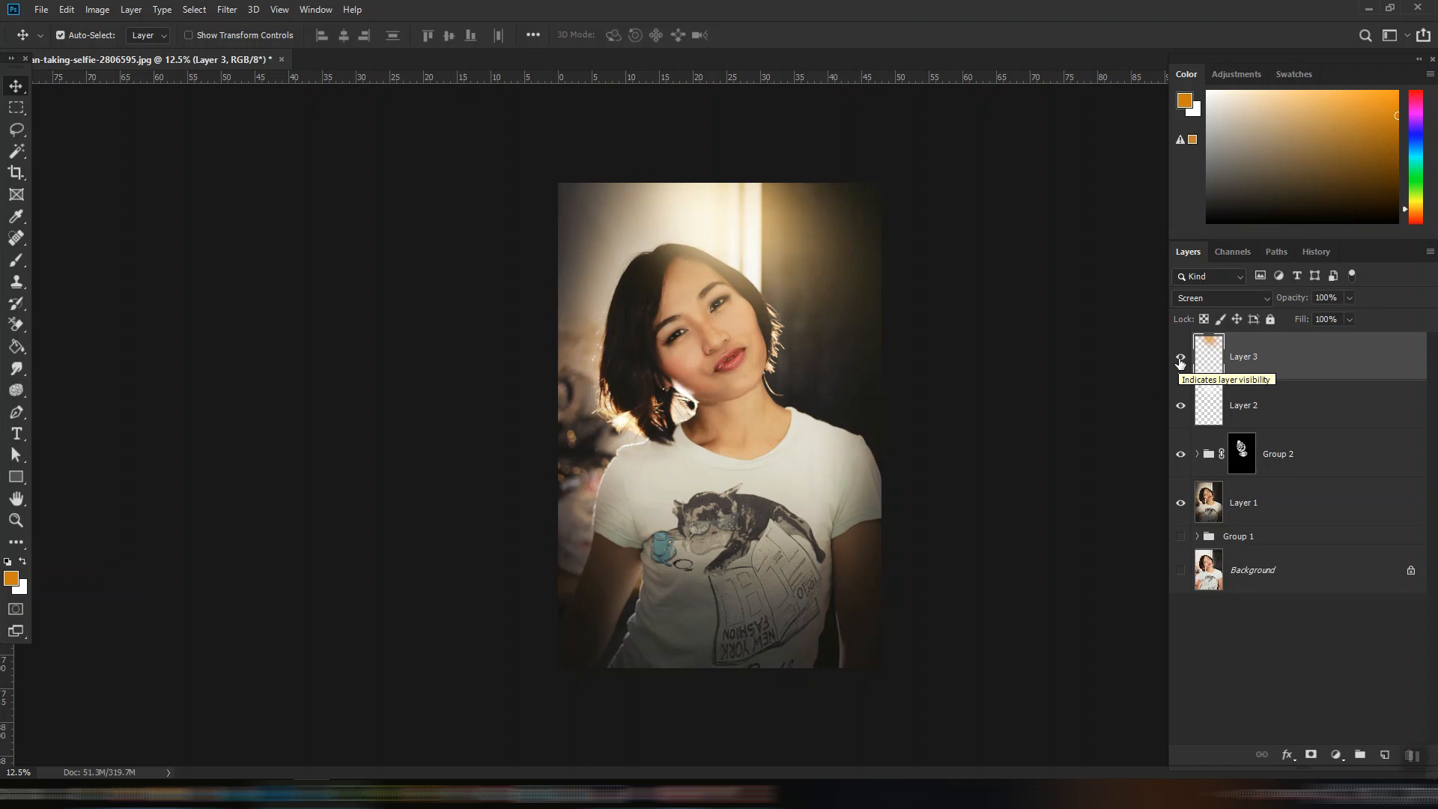
# Add a layer mask to Layer 3 and make black the brush's foreground colour.
pyautogui.click(1311, 755)
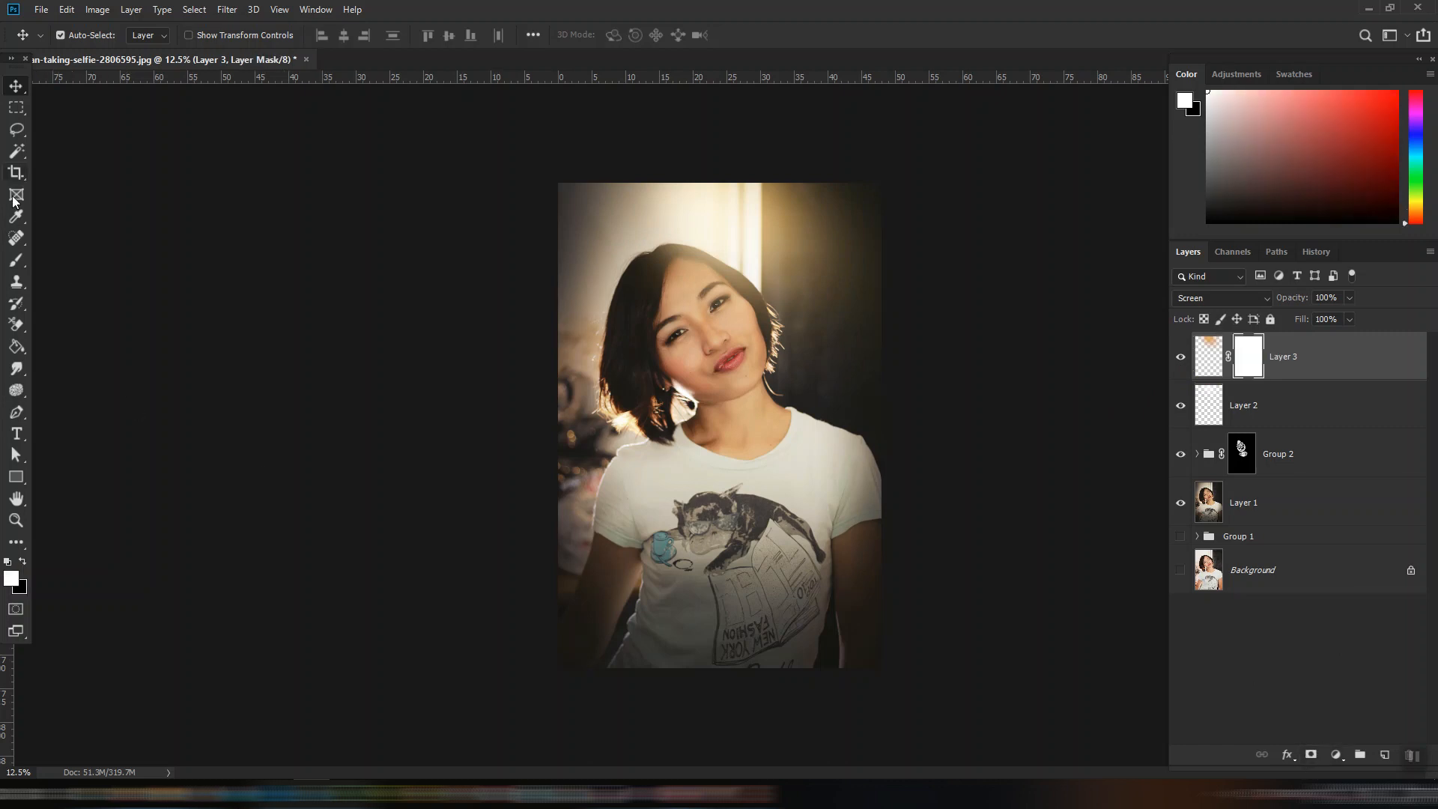
pyautogui.click(16, 260)
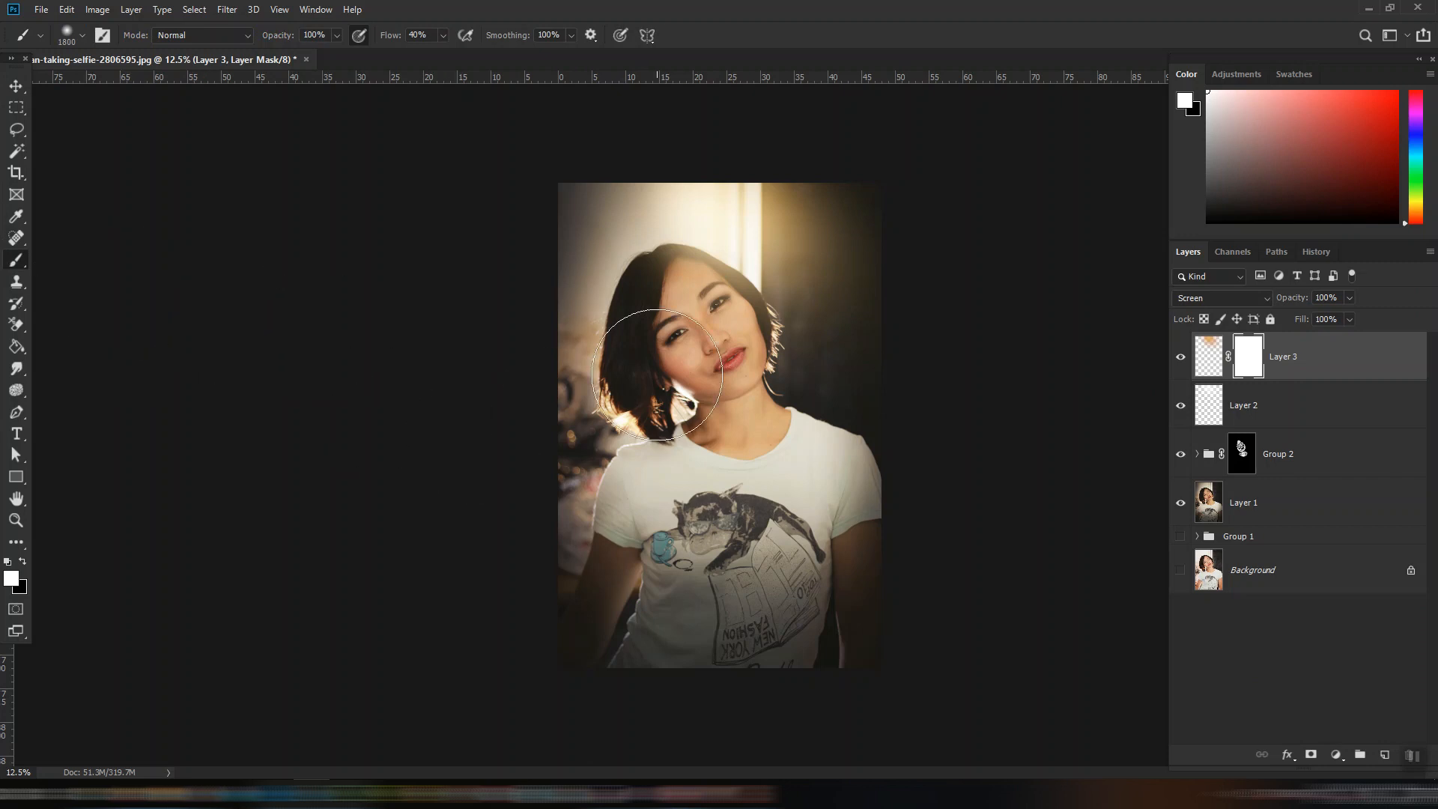
pyautogui.click(24, 561)
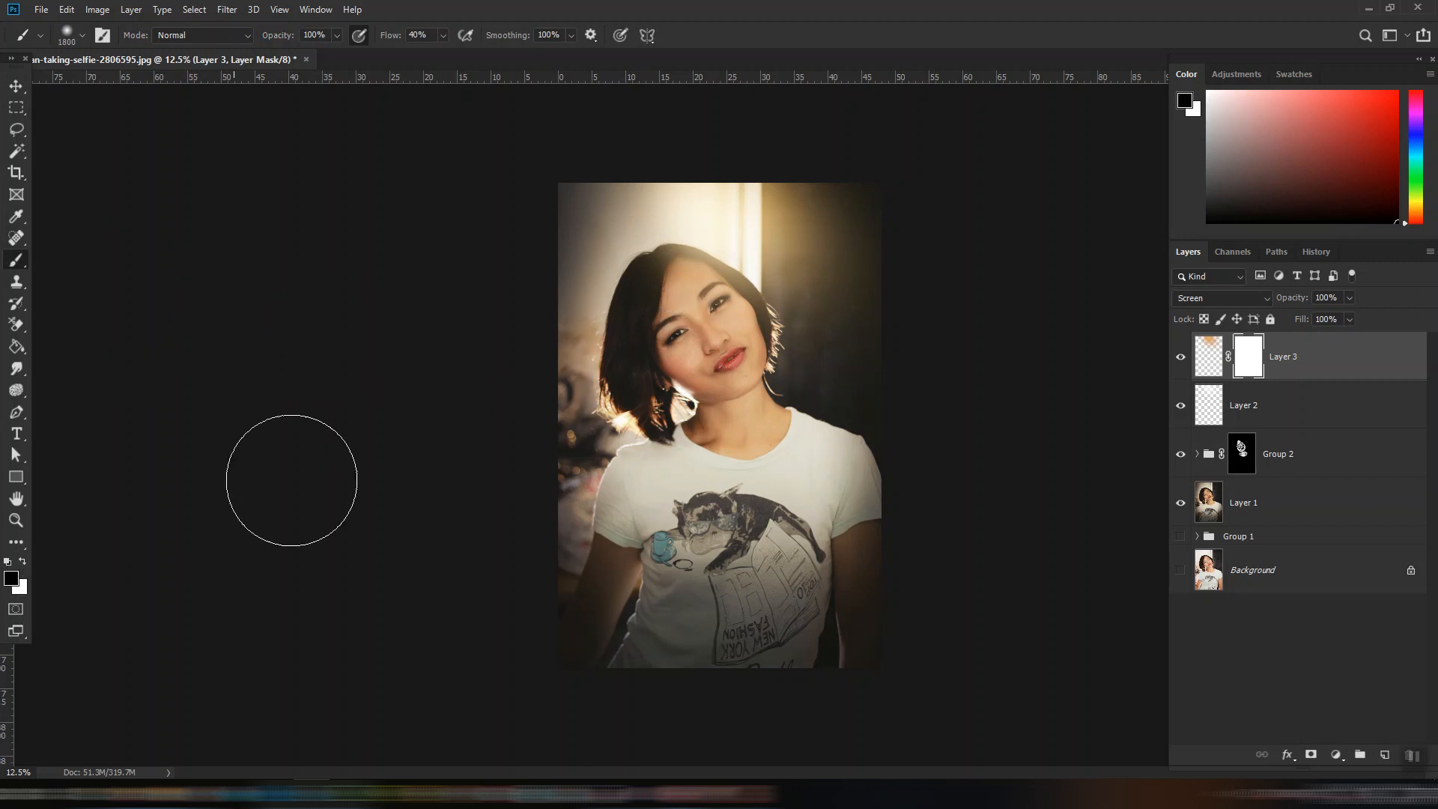
# Mask the orange glow off the woman's face with an 800-pixel black brush, and compare the image with and without Layer 3.
pyautogui.press('[')
pyautogui.press('[')
pyautogui.press('[')
pyautogui.press('[')
pyautogui.press('[')
pyautogui.press('[')
pyautogui.press('[')
pyautogui.press('[')
pyautogui.press('[')
pyautogui.press('[')
pyautogui.moveTo(734, 318)
pyautogui.mouseDown()
pyautogui.moveTo(684, 272)
pyautogui.moveTo(706, 275)
pyautogui.moveTo(671, 272)
pyautogui.moveTo(722, 291)
pyautogui.moveTo(738, 337)
pyautogui.moveTo(676, 274)
pyautogui.moveTo(740, 277)
pyautogui.moveTo(769, 258)
pyautogui.moveTo(704, 292)
pyautogui.moveTo(734, 324)
pyautogui.mouseUp()
pyautogui.click(1182, 359)
pyautogui.click(1182, 366)
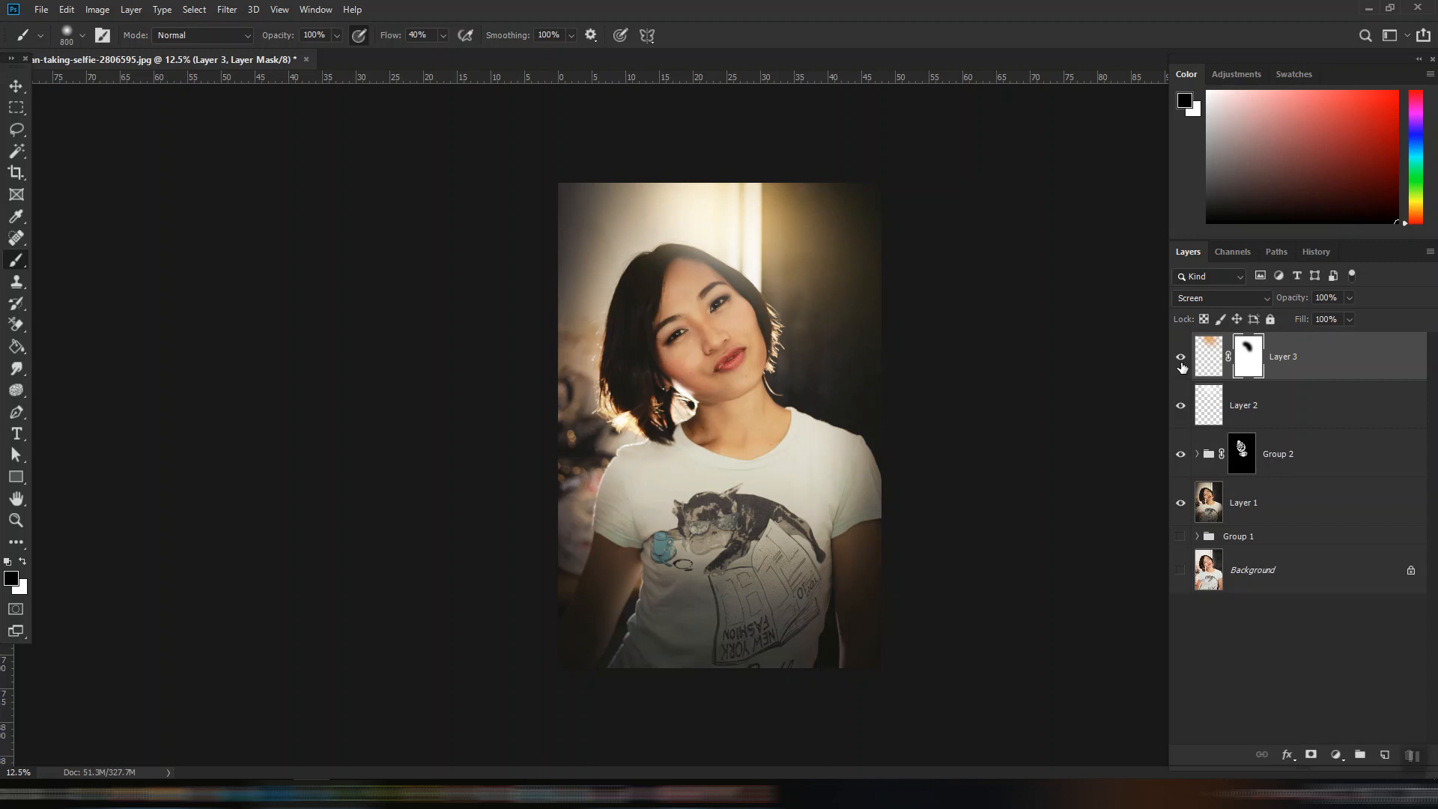
# Add a new layer above Layer 3 and set the foreground colour to the brighter orange f29604.
pyautogui.click(16, 88)
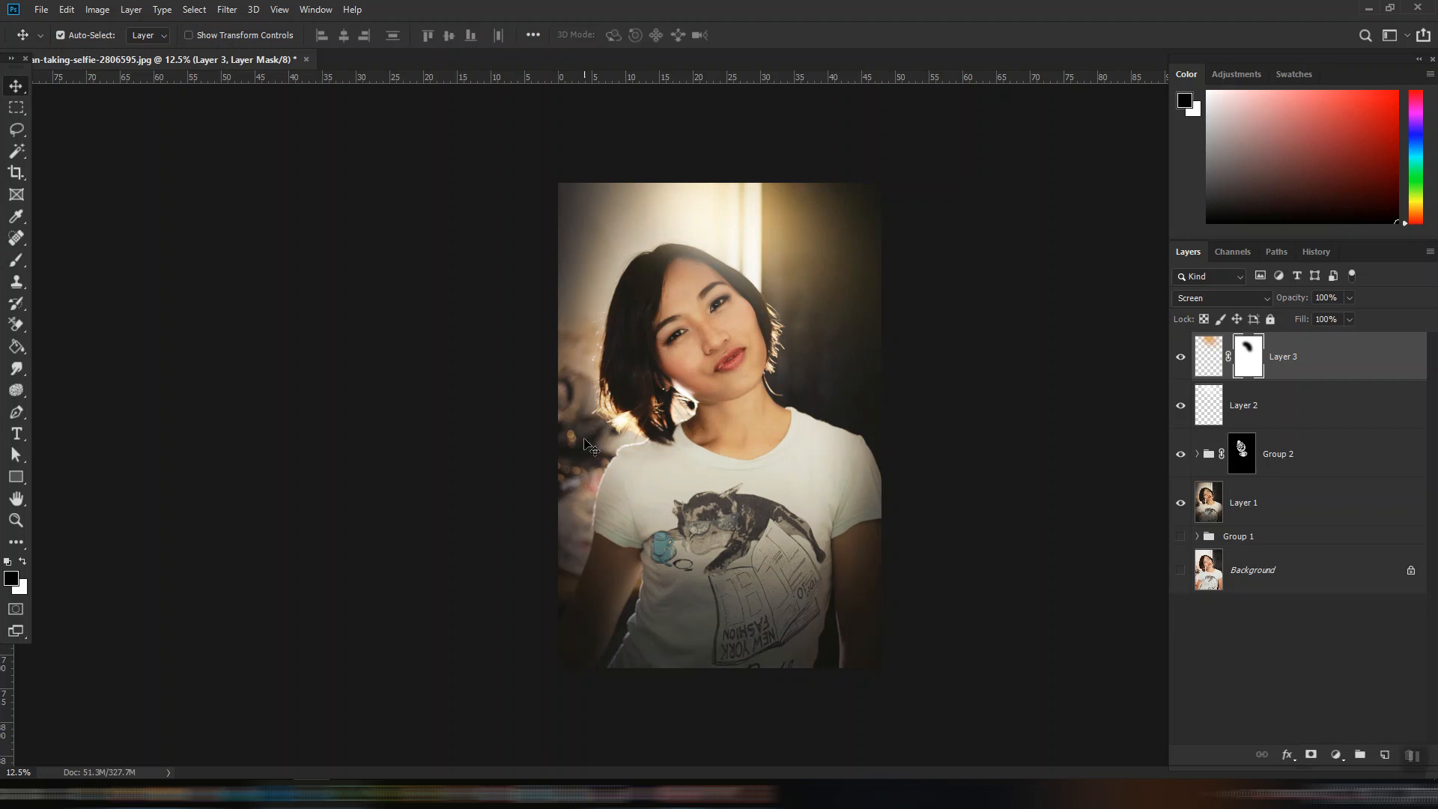
pyautogui.click(1386, 757)
pyautogui.click(10, 579)
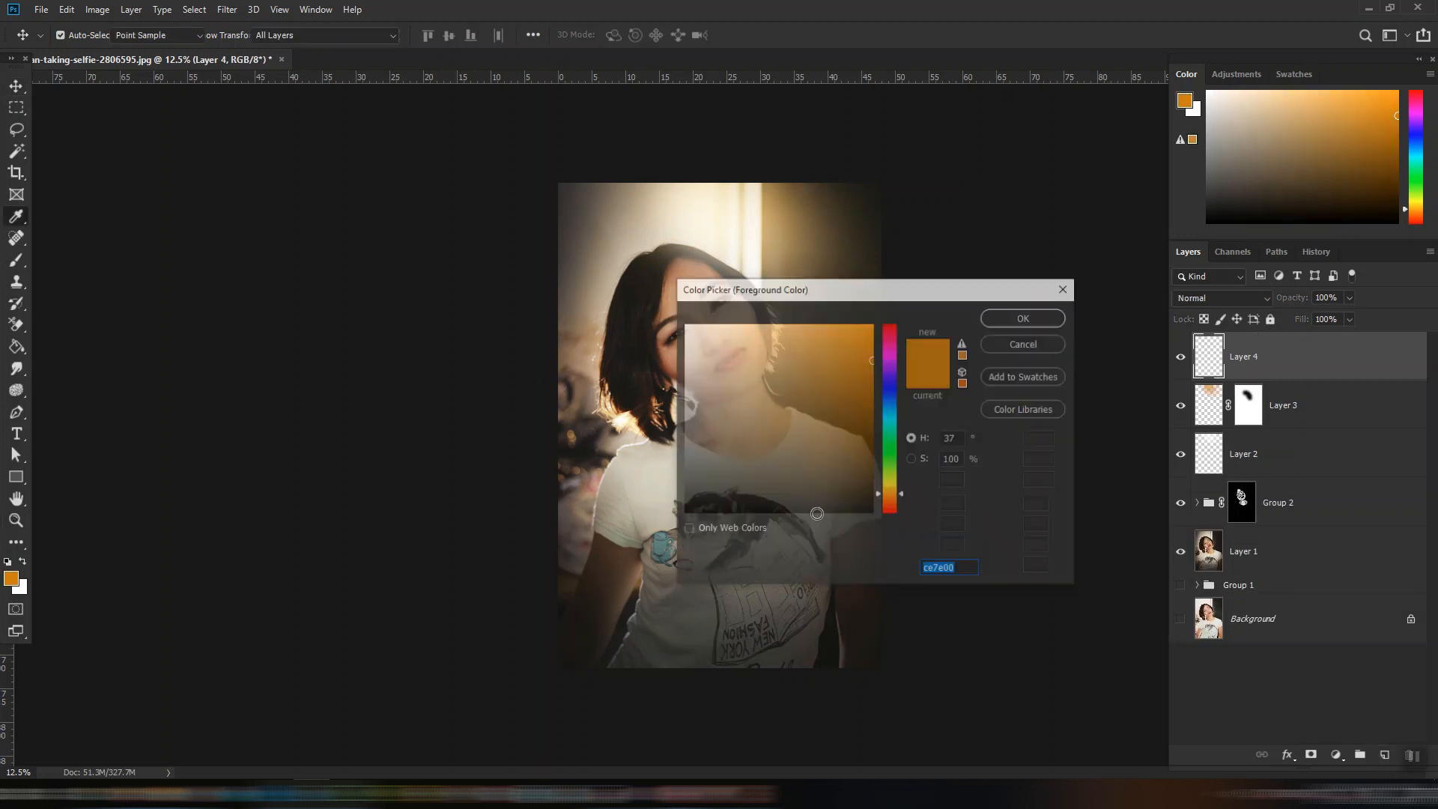
pyautogui.moveTo(870, 361); pyautogui.dragTo(874, 332)
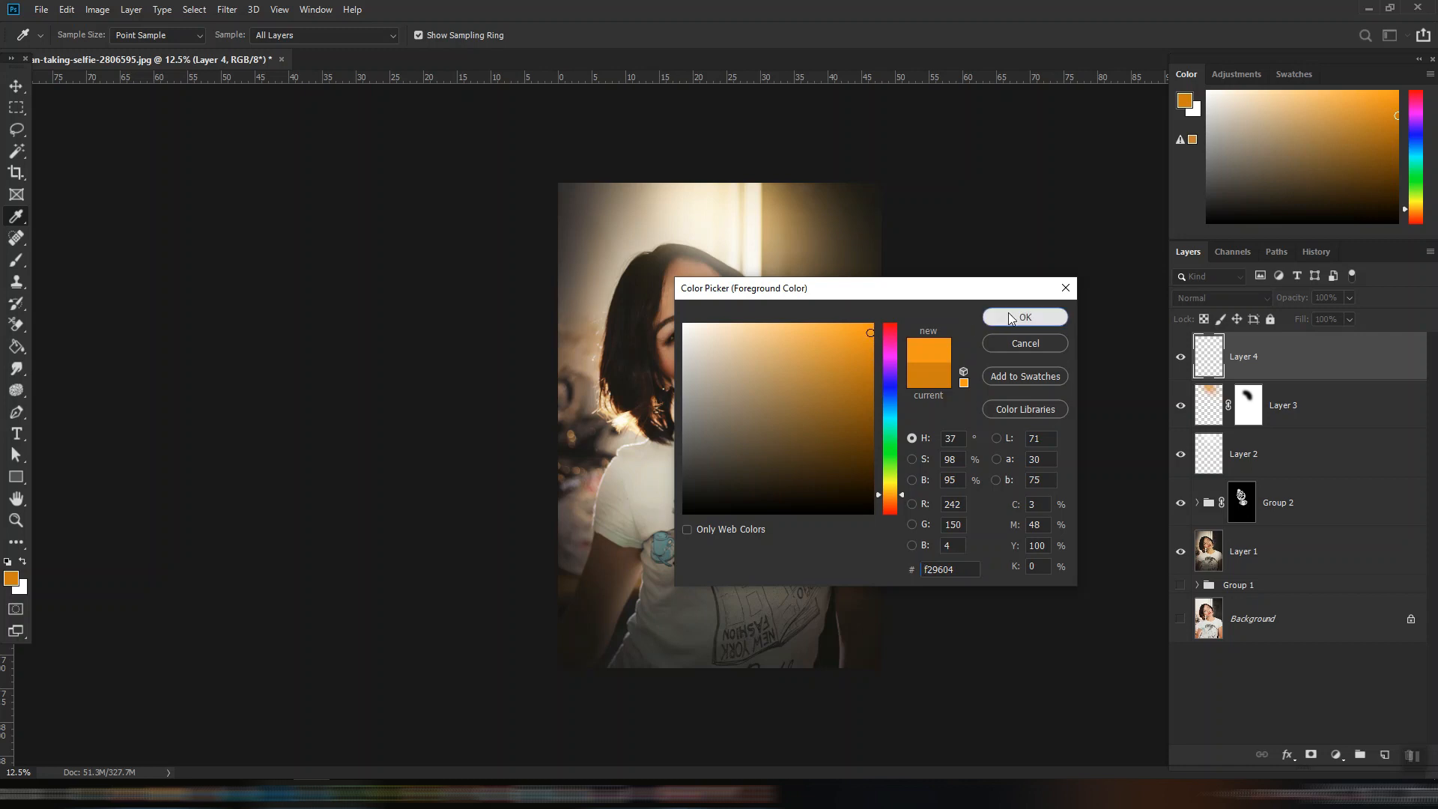
pyautogui.click(1026, 317)
# Paint one orange dab on Layer 4 with an enlarged brush at 40% flow and move it to the background beside the hair and shoulder.
pyautogui.click(16, 260)
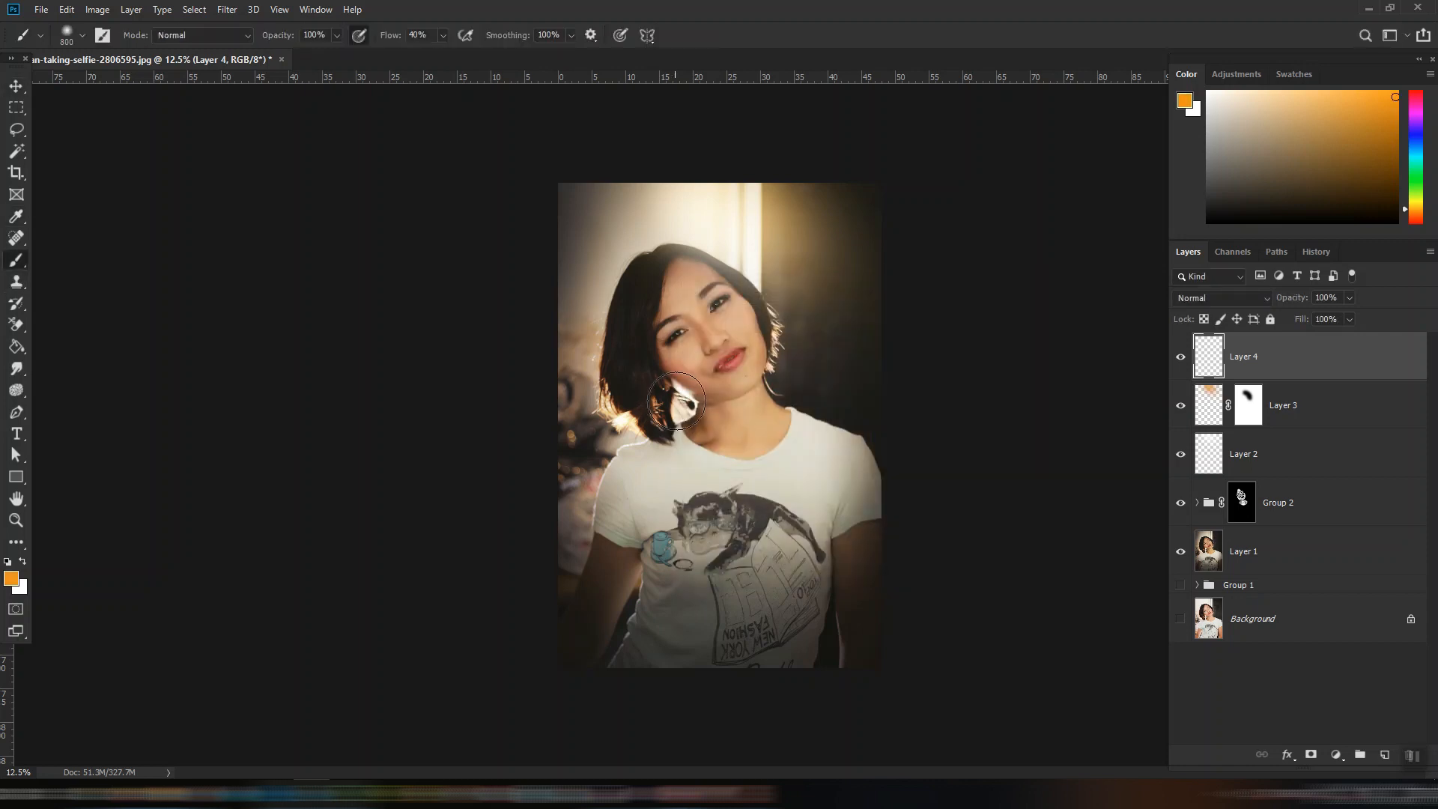
pyautogui.press(']')
pyautogui.press(']')
pyautogui.press(']')
pyautogui.click(682, 409)
pyautogui.click(15, 87)
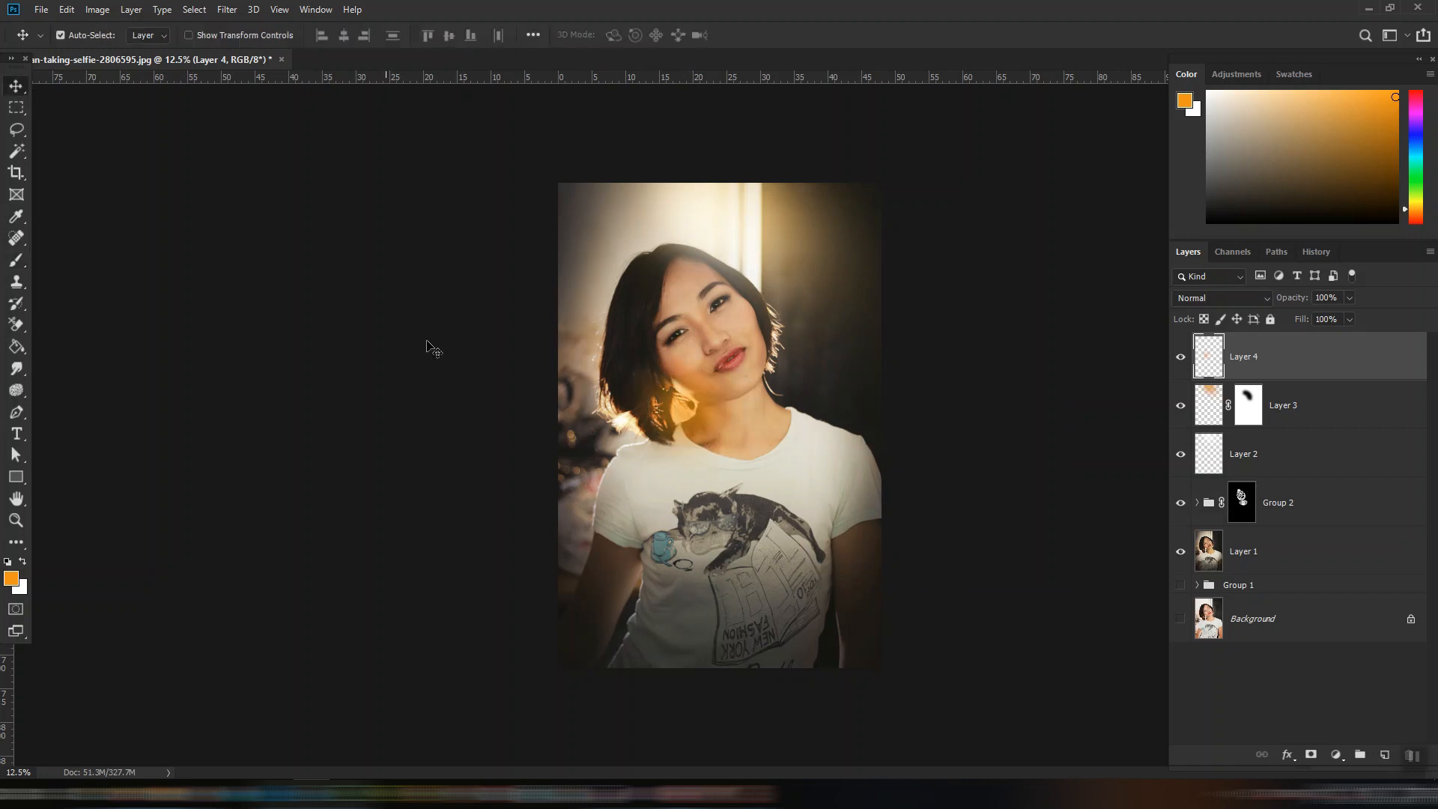
pyautogui.moveTo(711, 414); pyautogui.dragTo(619, 424)
# Set Layer 4's blend mode to Screen.
pyautogui.click(1265, 301)
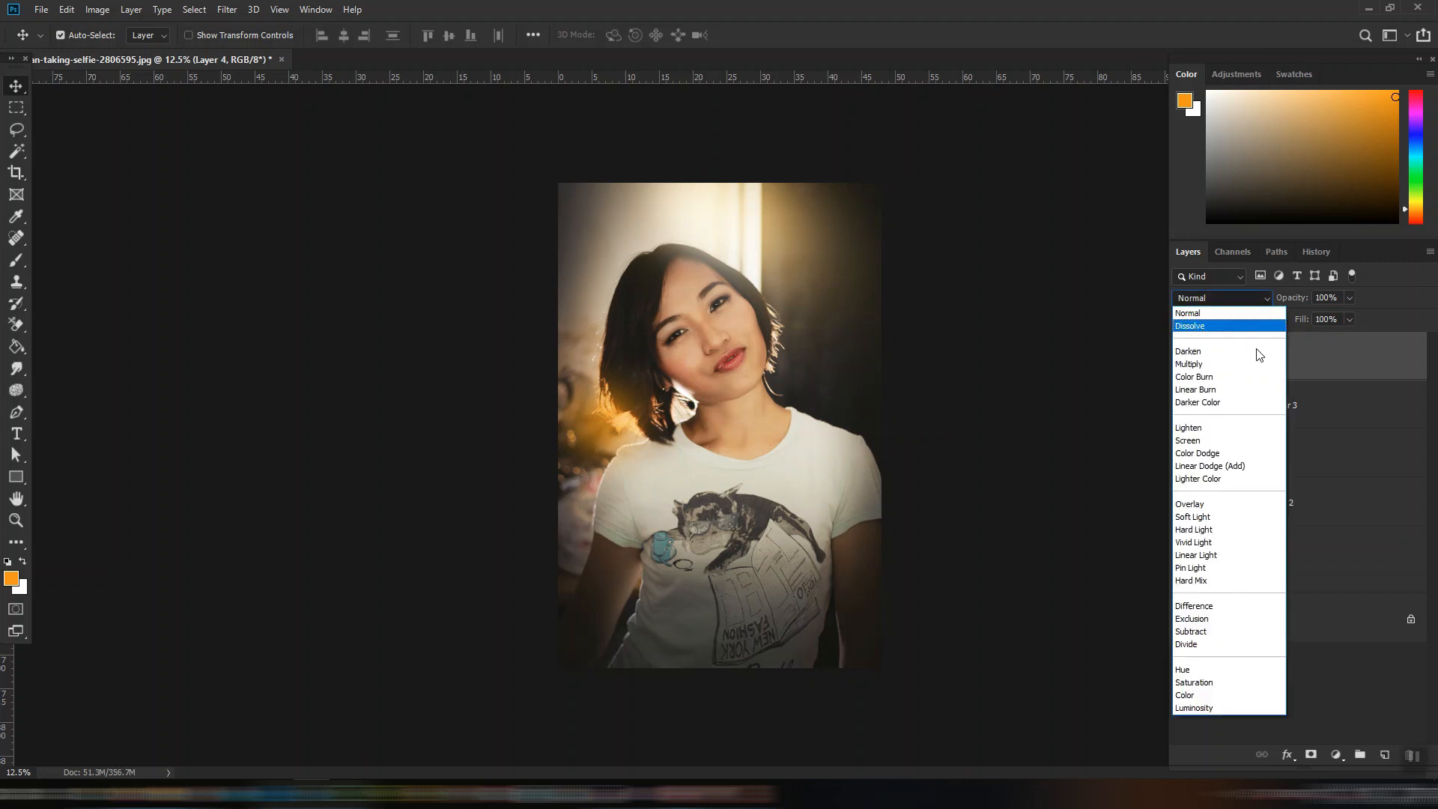
pyautogui.click(1229, 440)
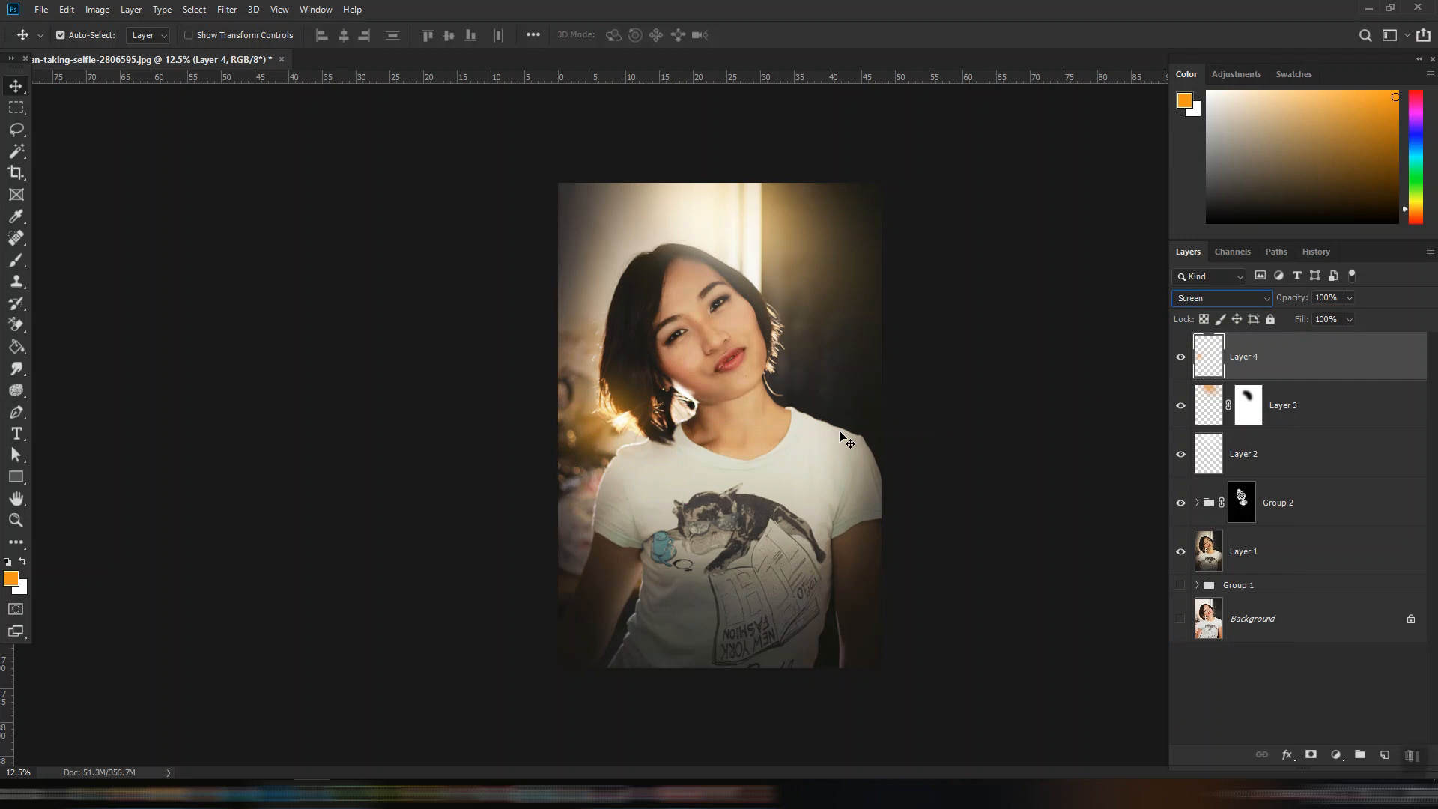
pyautogui.click(923, 469)
pyautogui.click(619, 433)
# Distort Layer 4's orange glow, pulling its upper-right corner inward and its lower-left corner down along the portrait's left edge.
pyautogui.press('ctrl')
pyautogui.hotkey('ctrl', 't')
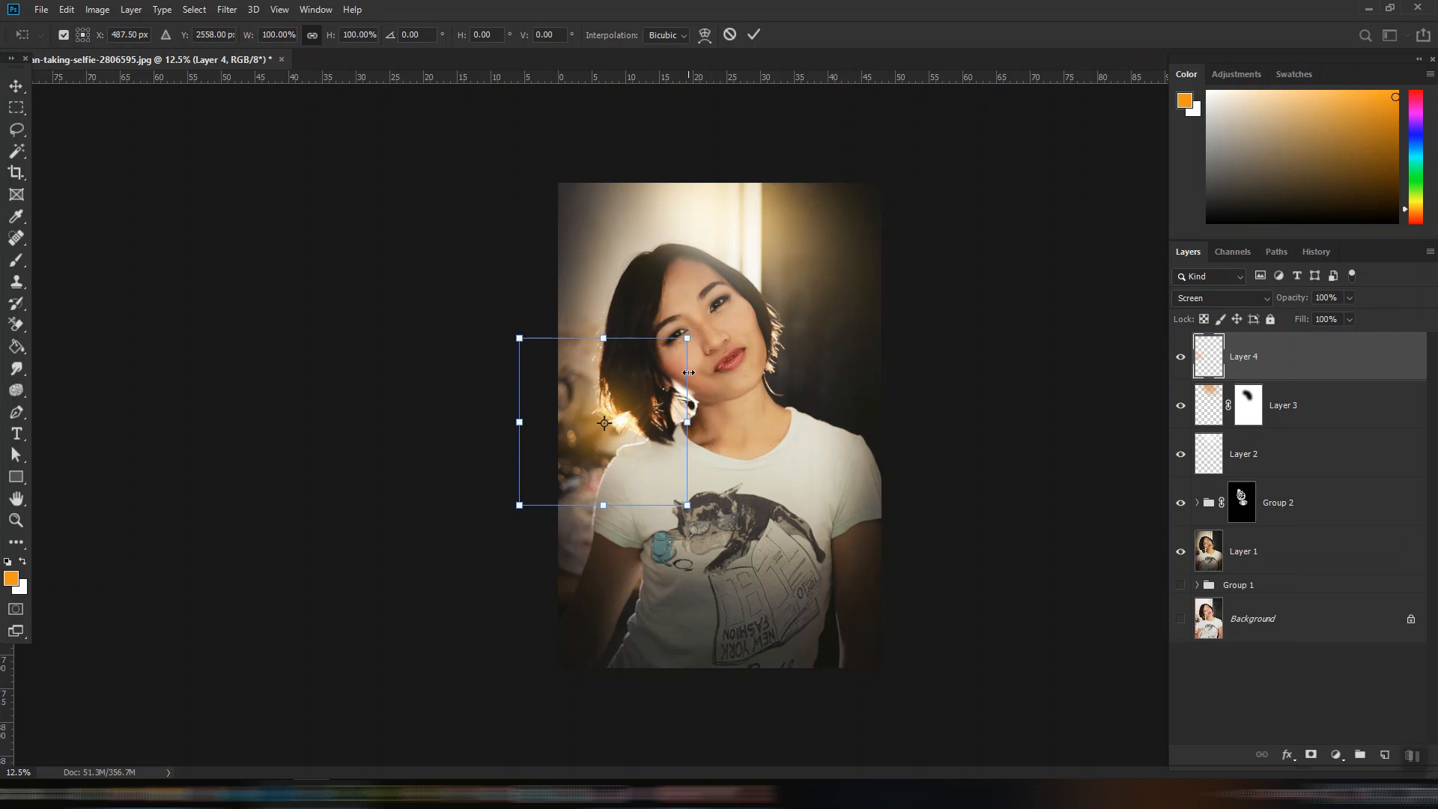
pyautogui.moveTo(687, 342); pyautogui.dragTo(667, 362)
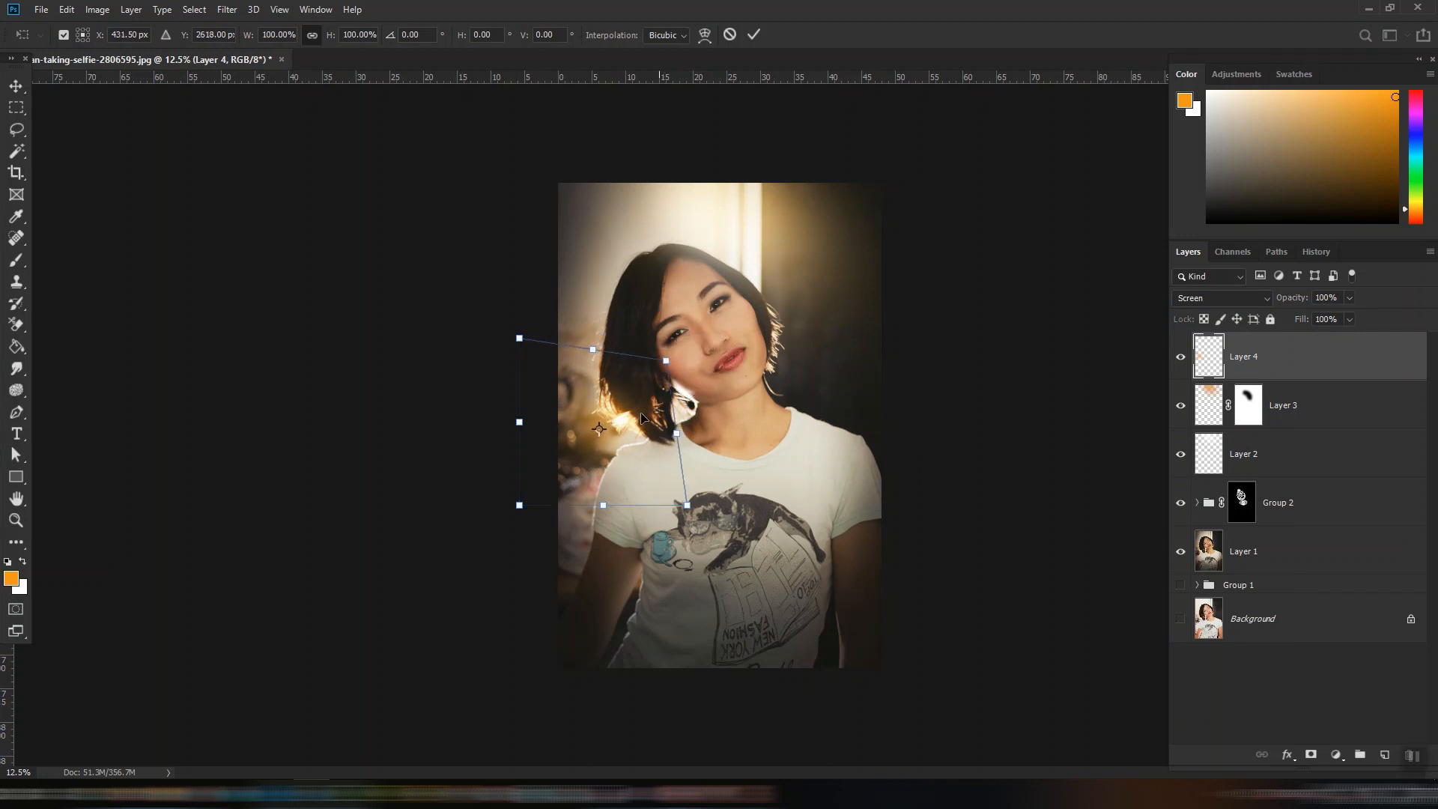
pyautogui.moveTo(520, 507); pyautogui.dragTo(518, 595)
pyautogui.press('Return')
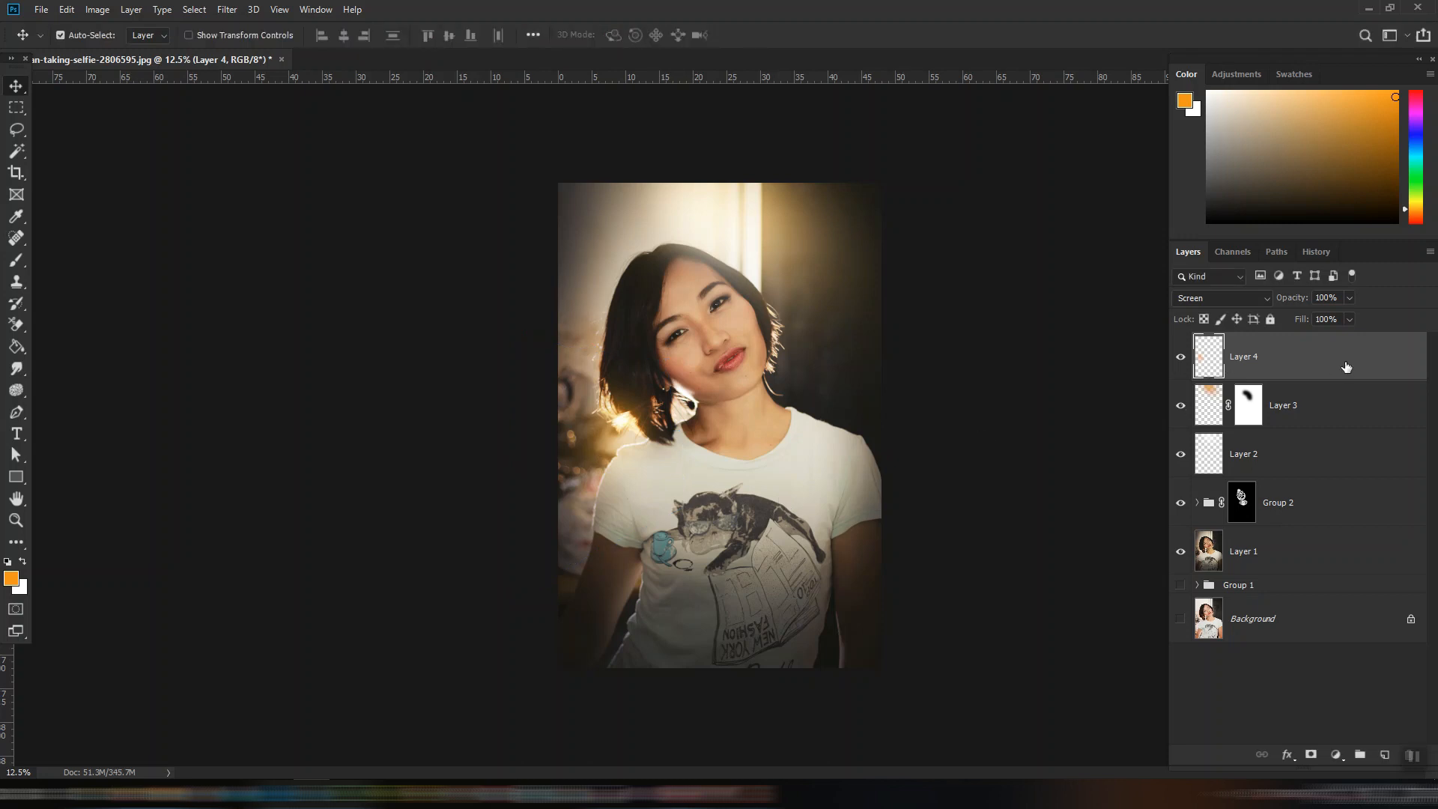
# Try doubling the orange glow with a duplicate of Layer 4, and delete the duplicate.
pyautogui.moveTo(1337, 367); pyautogui.dragTo(1384, 754)
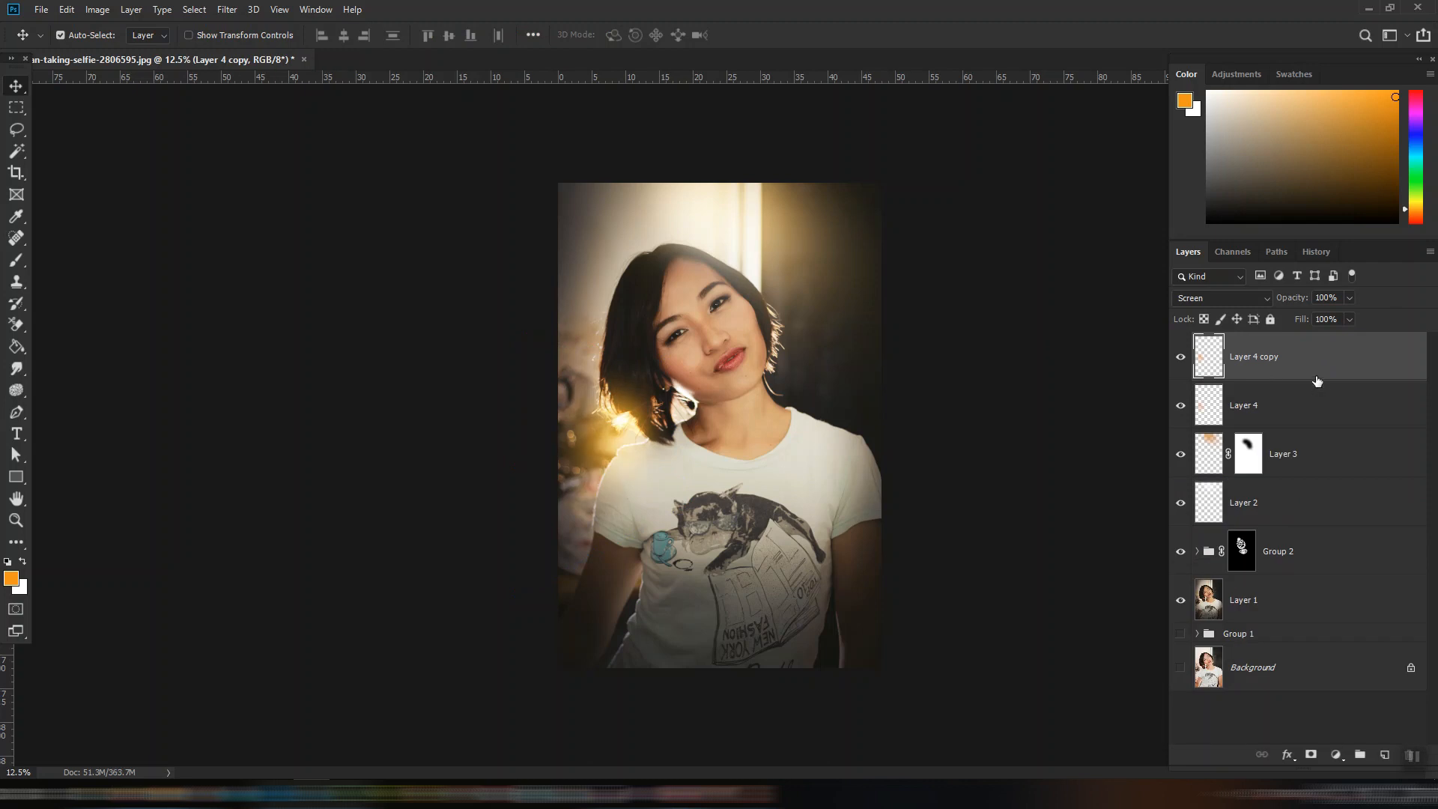
pyautogui.press('Delete')
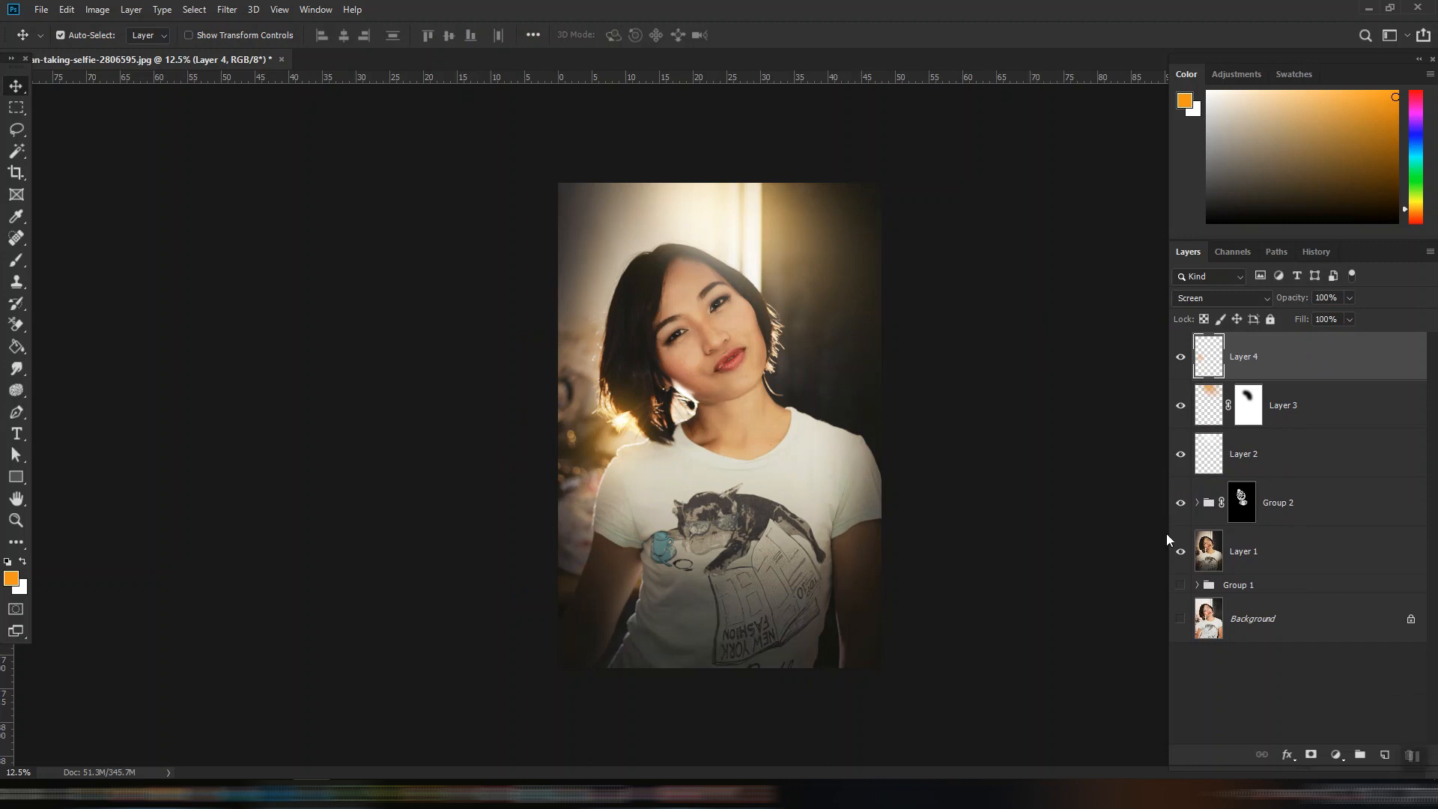
# Stamp all visible layers into a new merged layer at the top of the stack and hide every layer beneath it.
pyautogui.press('ctrl')
pyautogui.click(1180, 406)
pyautogui.click(1180, 454)
pyautogui.click(1181, 503)
pyautogui.click(1180, 551)
pyautogui.click(1181, 601)
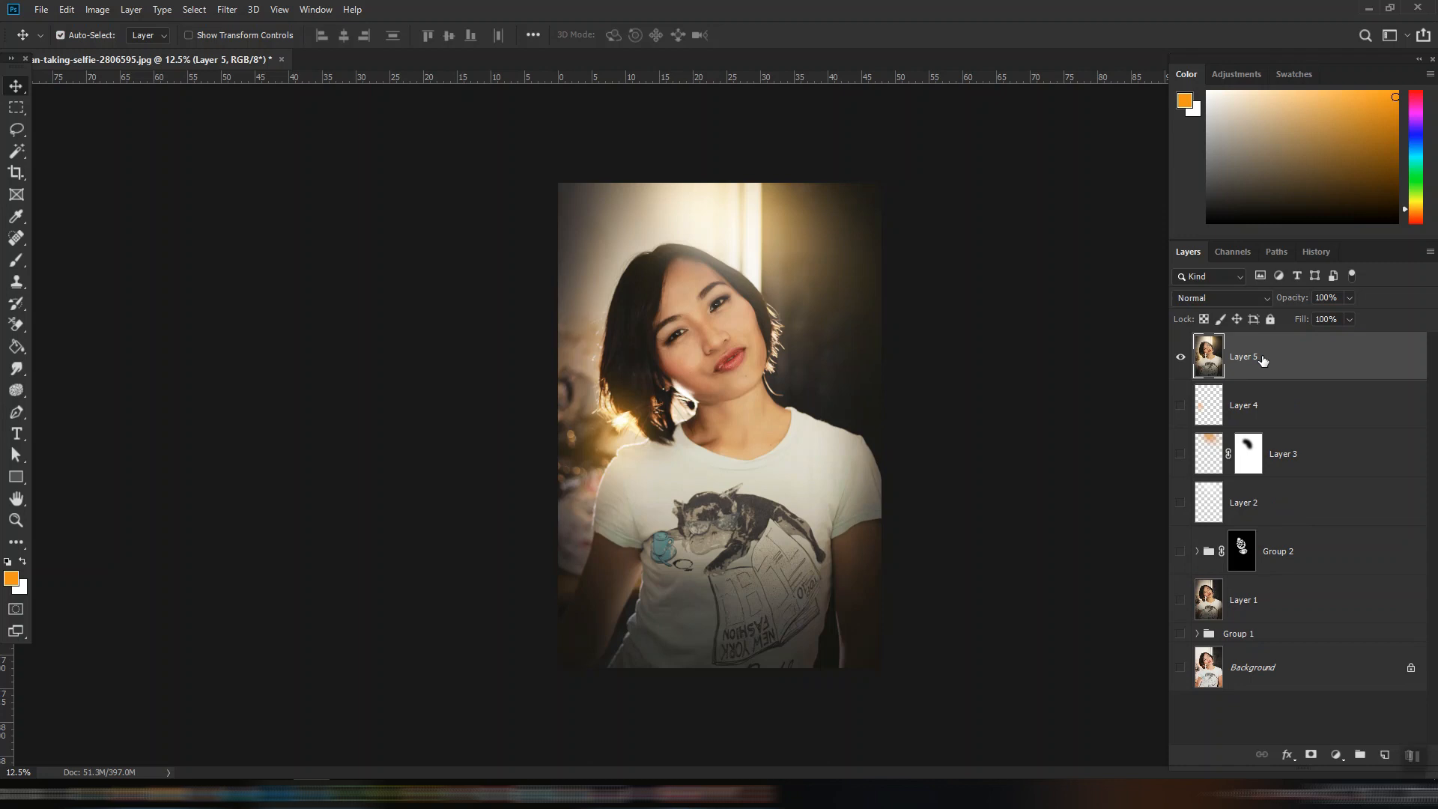
# Start the Camera Raw Filter on the merged portrait layer and set Exposure to -0.20 and Highlights to +7.
pyautogui.hotkey('ctrl', '+')
pyautogui.hotkey('ctrl', '+')
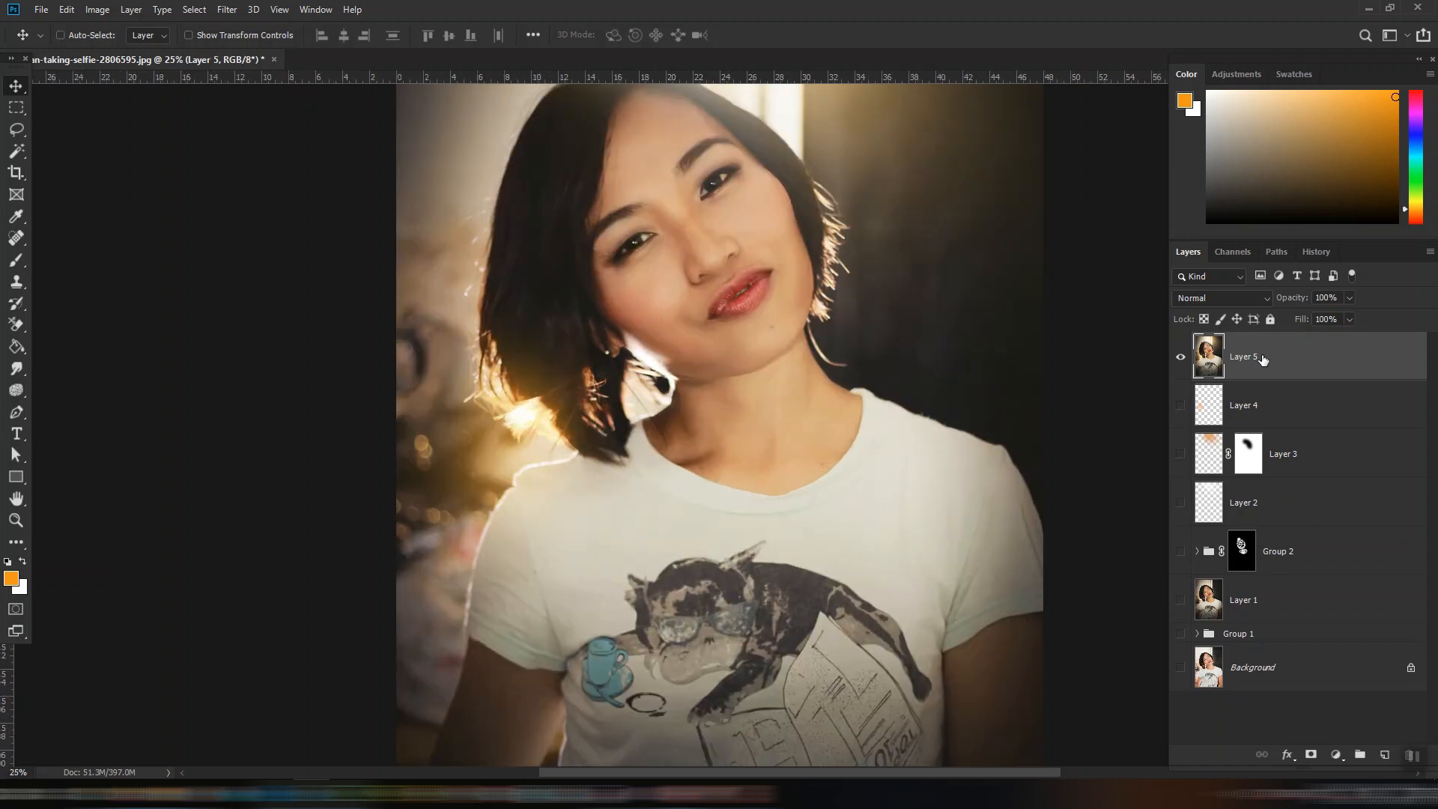
pyautogui.hotkey('ctrl', '-')
pyautogui.hotkey('ctrl', '-')
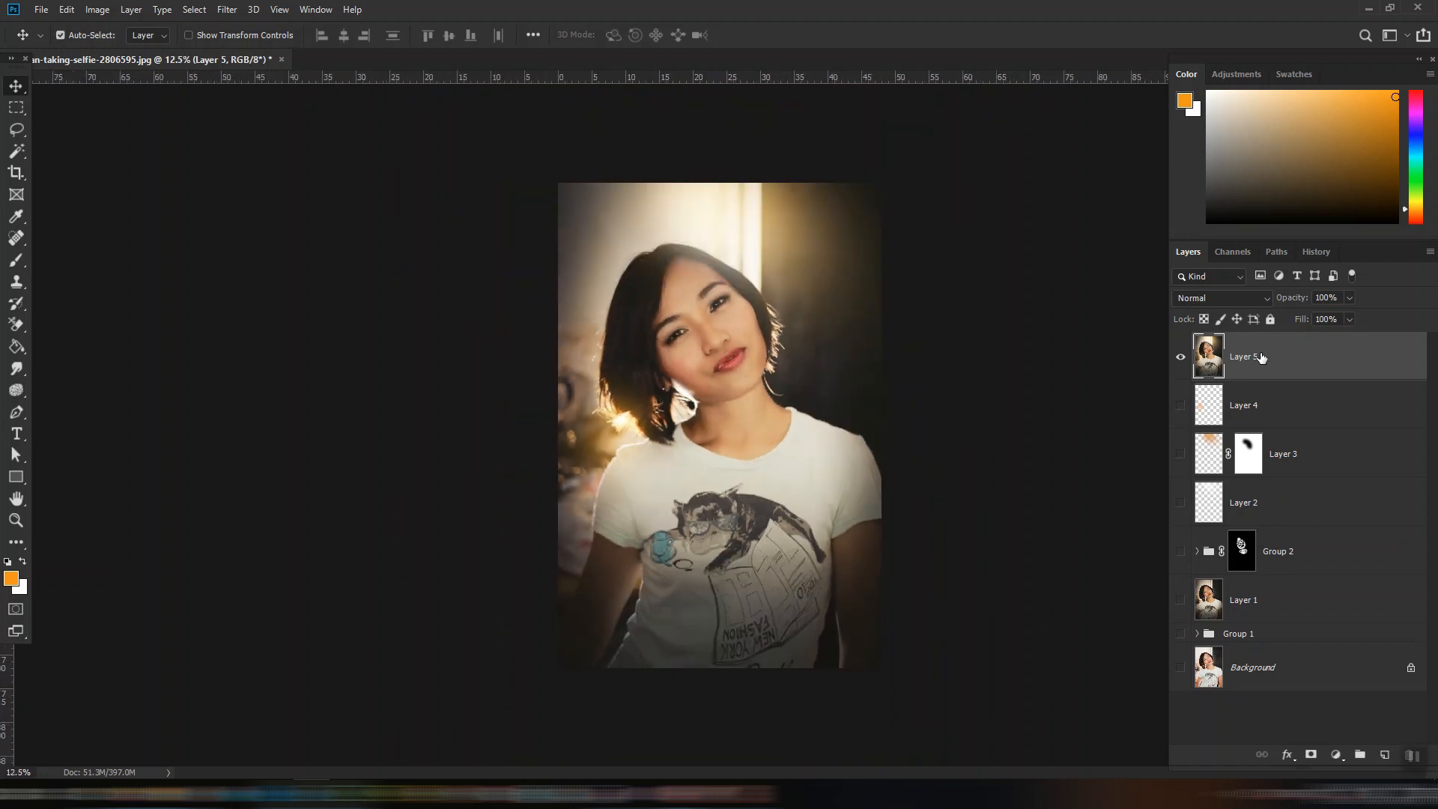
pyautogui.click(227, 10)
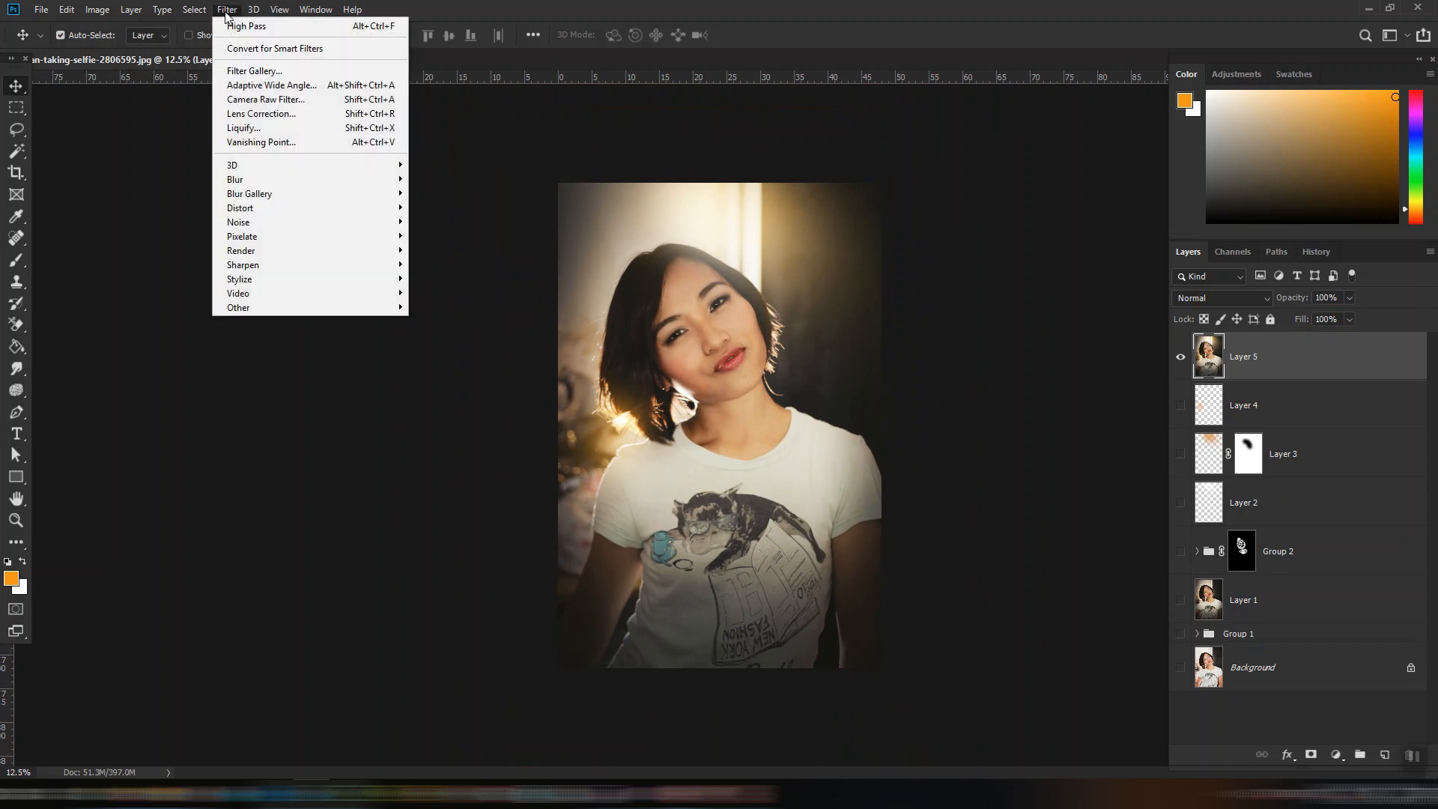
pyautogui.click(1085, 547)
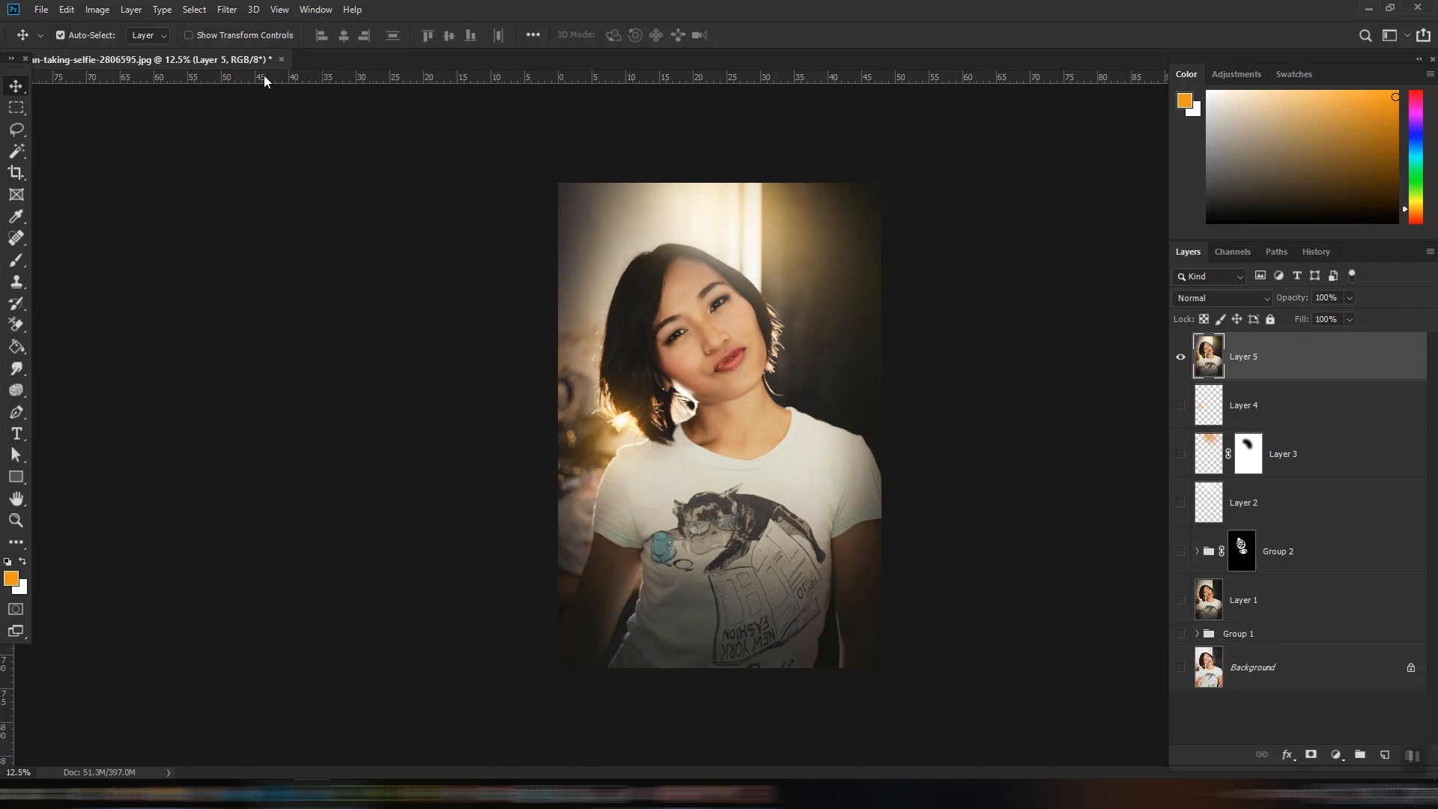
pyautogui.click(229, 9)
pyautogui.click(300, 99)
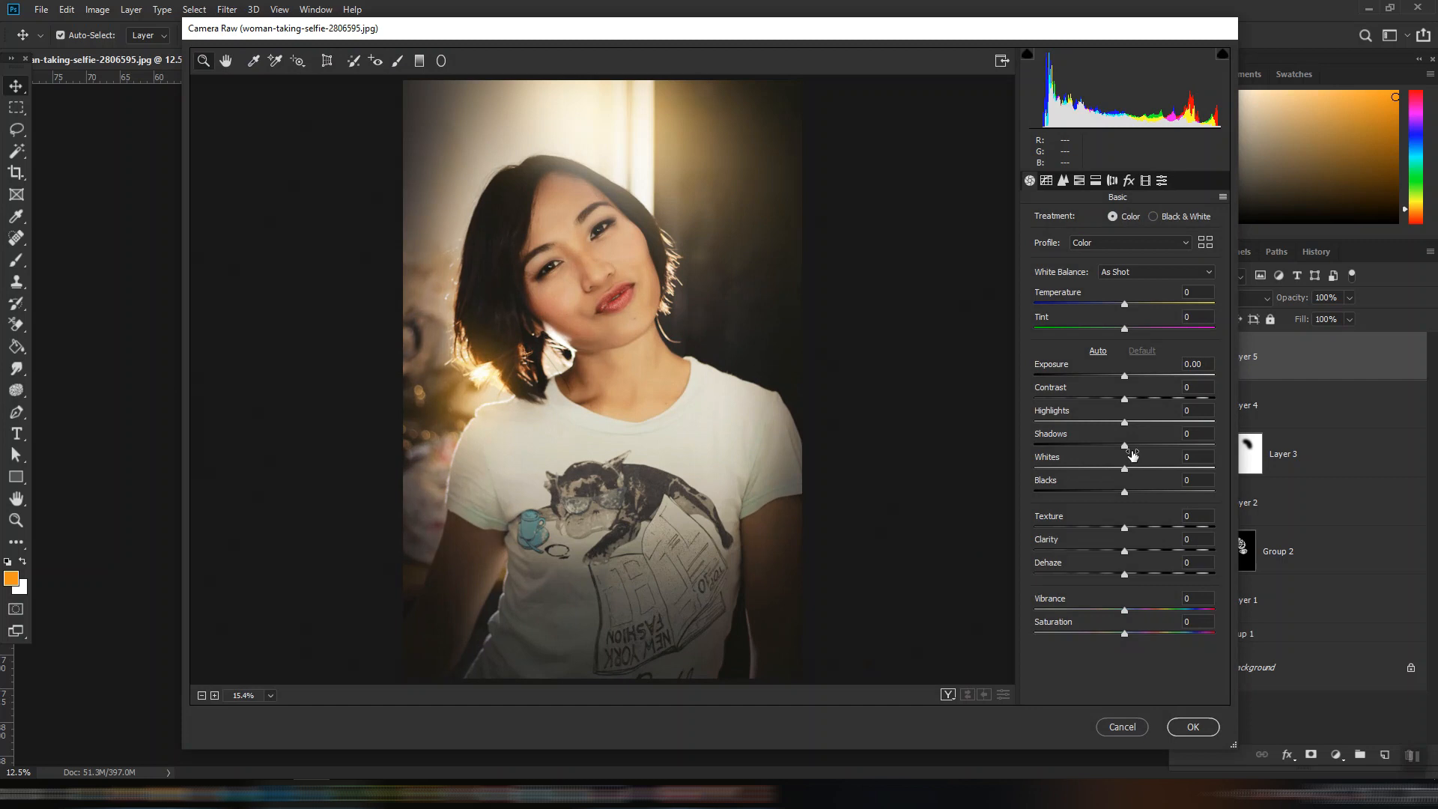
pyautogui.click(1126, 378)
pyautogui.moveTo(1126, 380); pyautogui.dragTo(1124, 384)
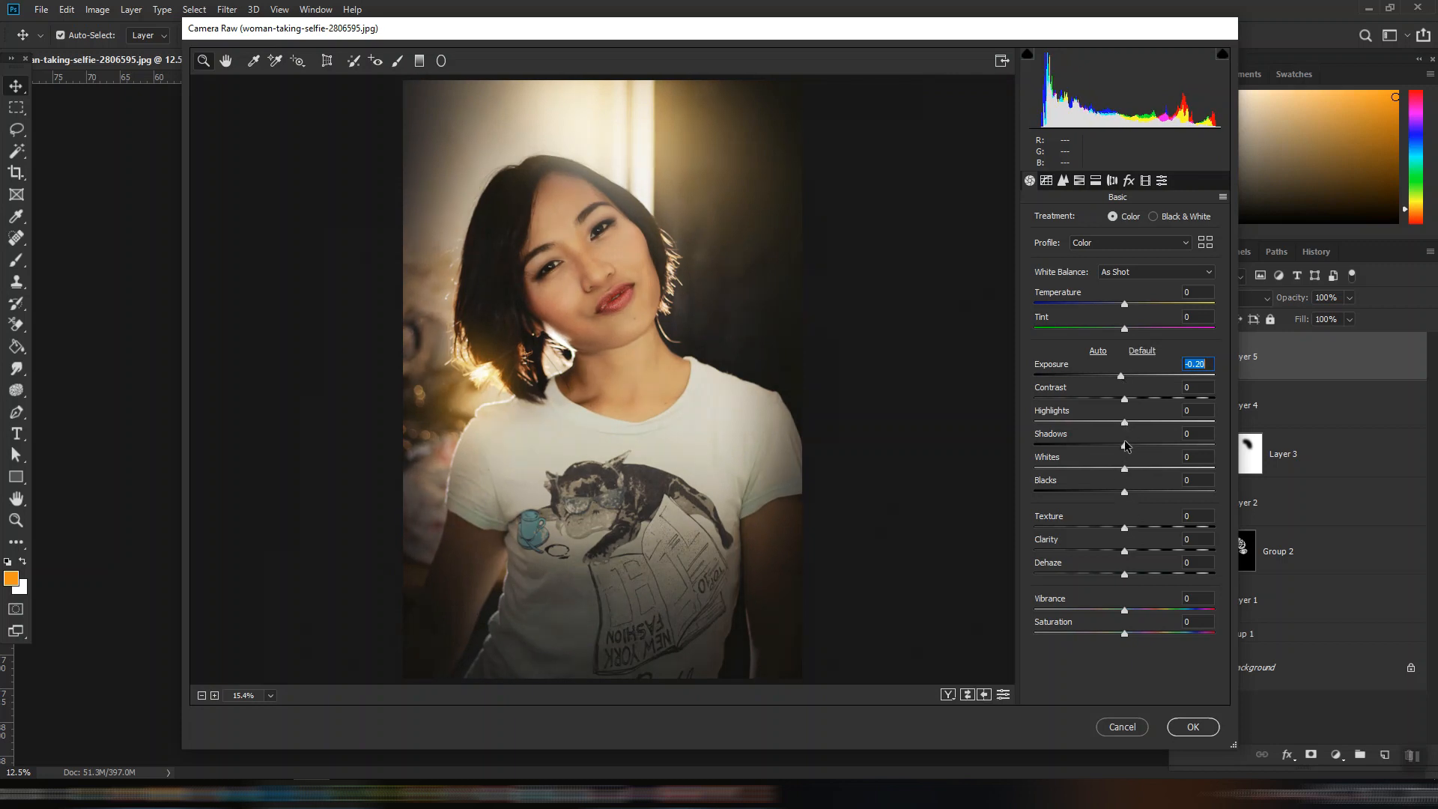
pyautogui.moveTo(1124, 422); pyautogui.dragTo(1135, 428)
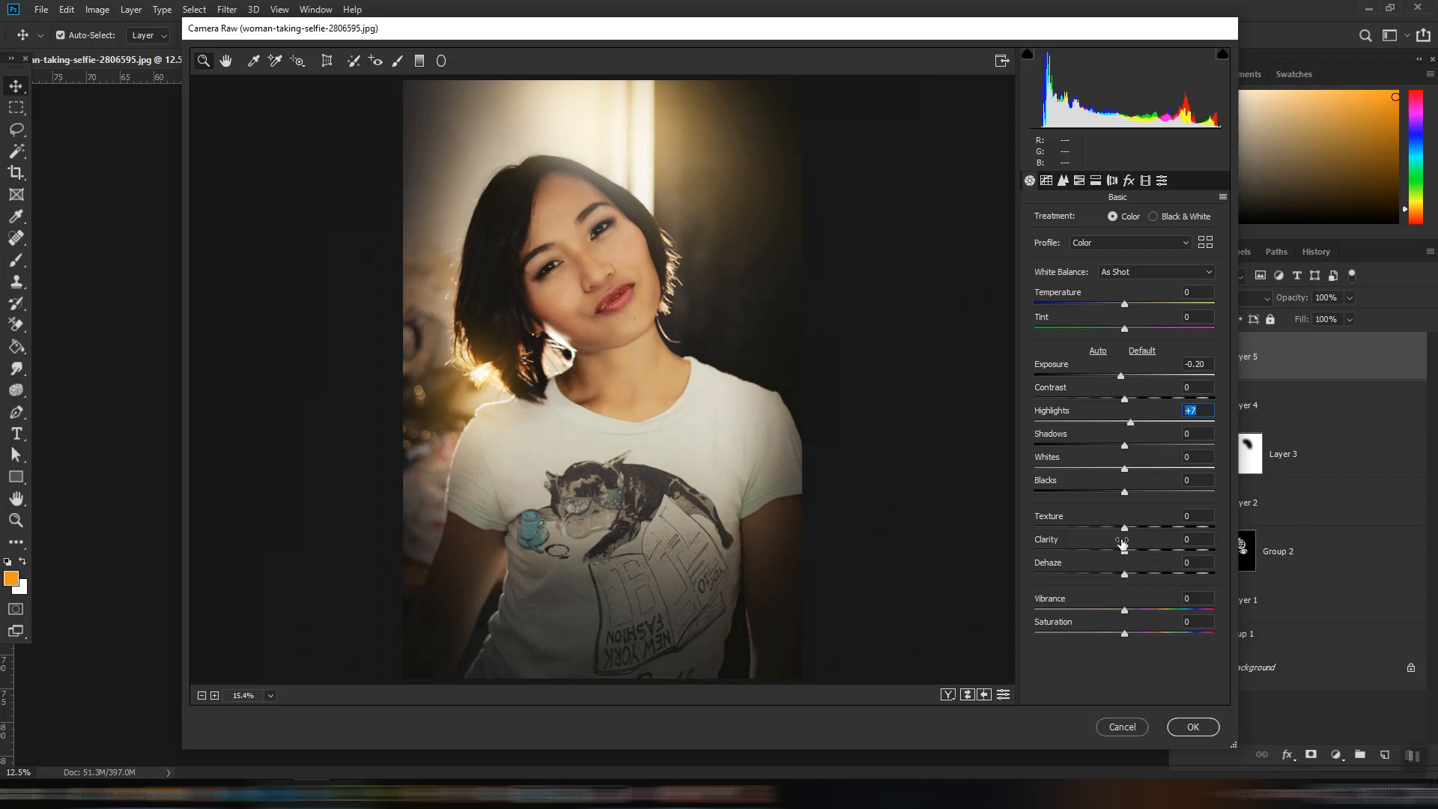
# Set Texture to +6, Vibrance to +9 and Saturation to -1 in Camera Raw and apply the filter.
pyautogui.click(1125, 528)
pyautogui.moveTo(1126, 527); pyautogui.dragTo(1132, 533)
pyautogui.moveTo(1125, 611); pyautogui.dragTo(1126, 640)
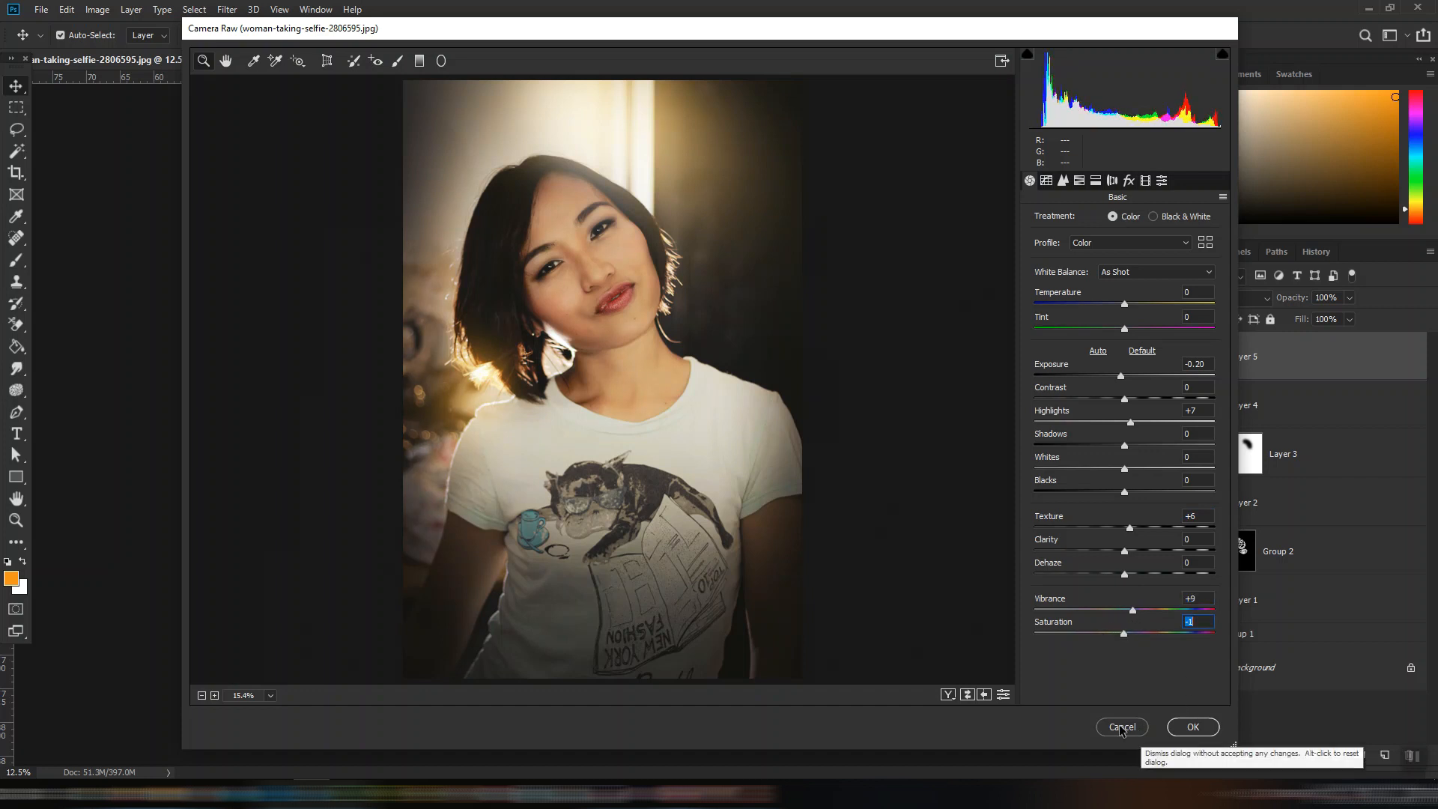
pyautogui.click(1194, 727)
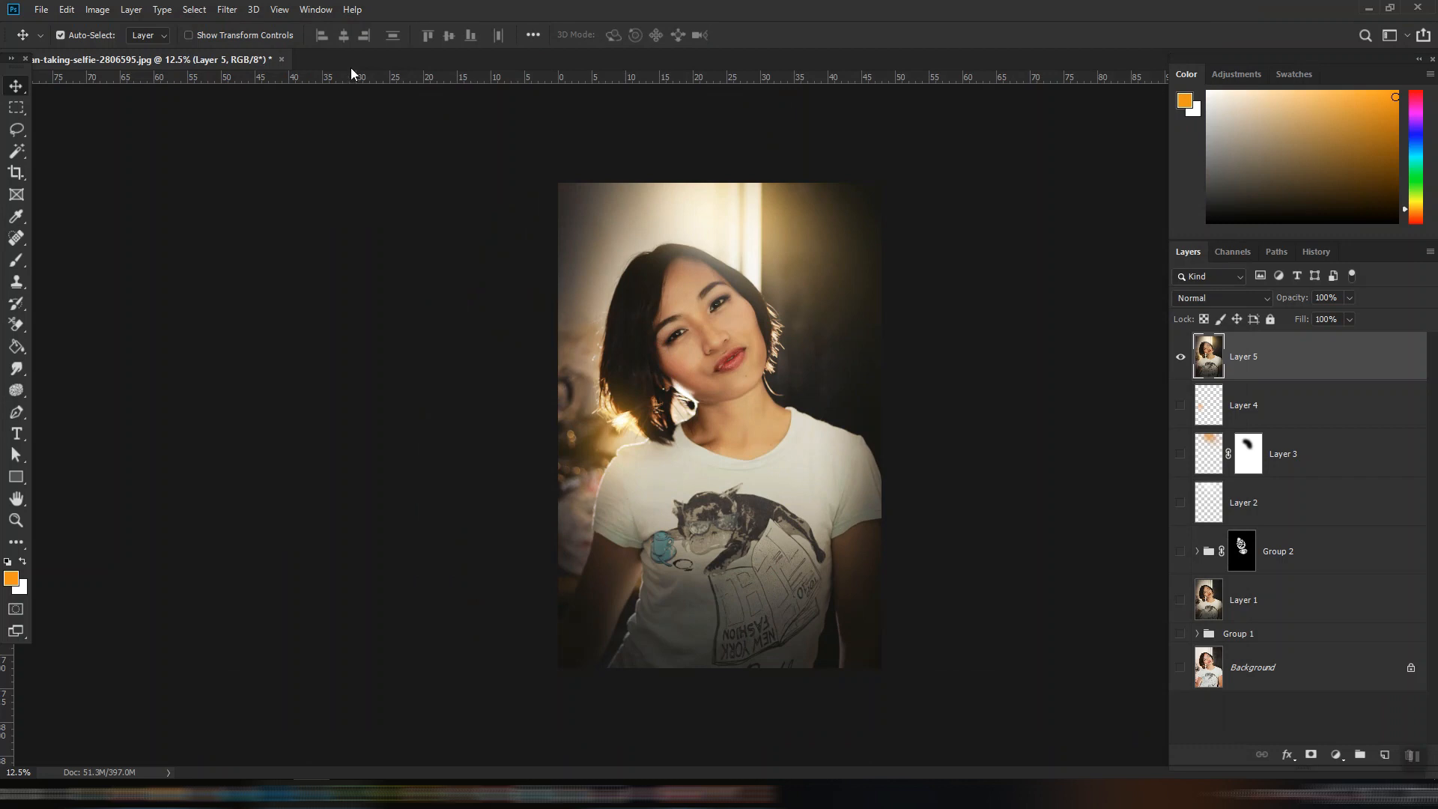
# Save the layered document as a Photoshop file named Women in the Photo Effect folder.
pyautogui.click(129, 794)
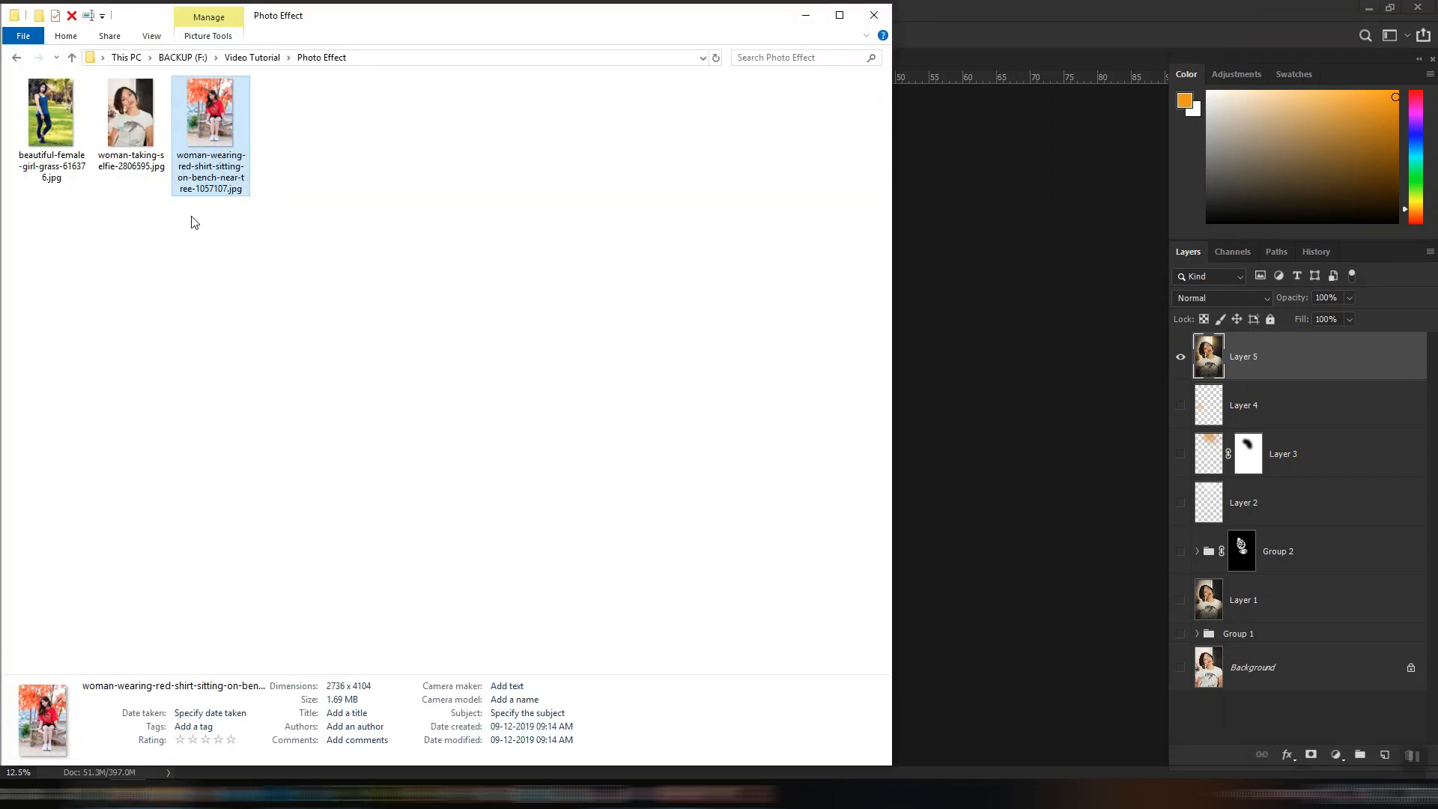
pyautogui.click(132, 120)
pyautogui.click(1014, 385)
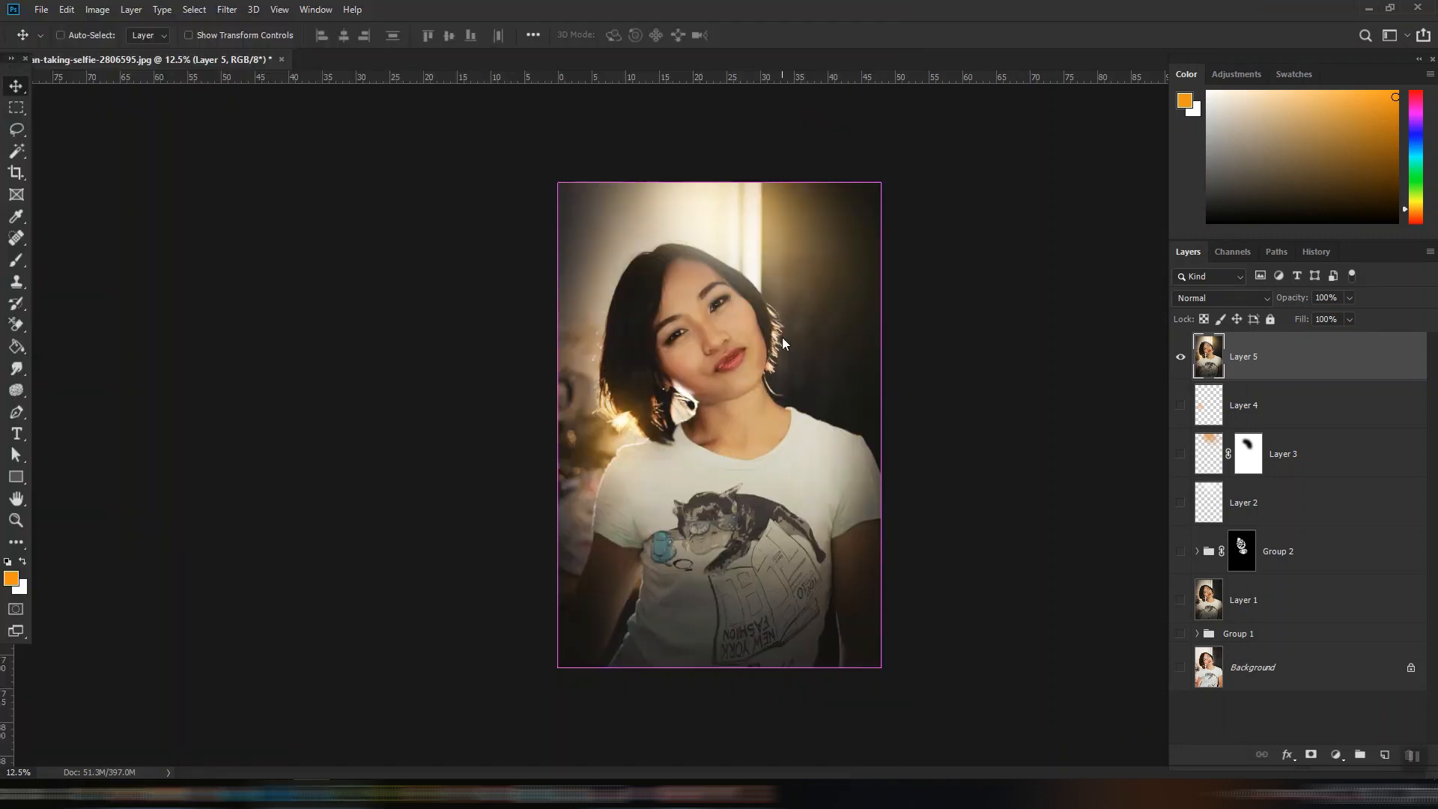
pyautogui.hotkey('ctrl', 'shift', 's')
pyautogui.write('Women')
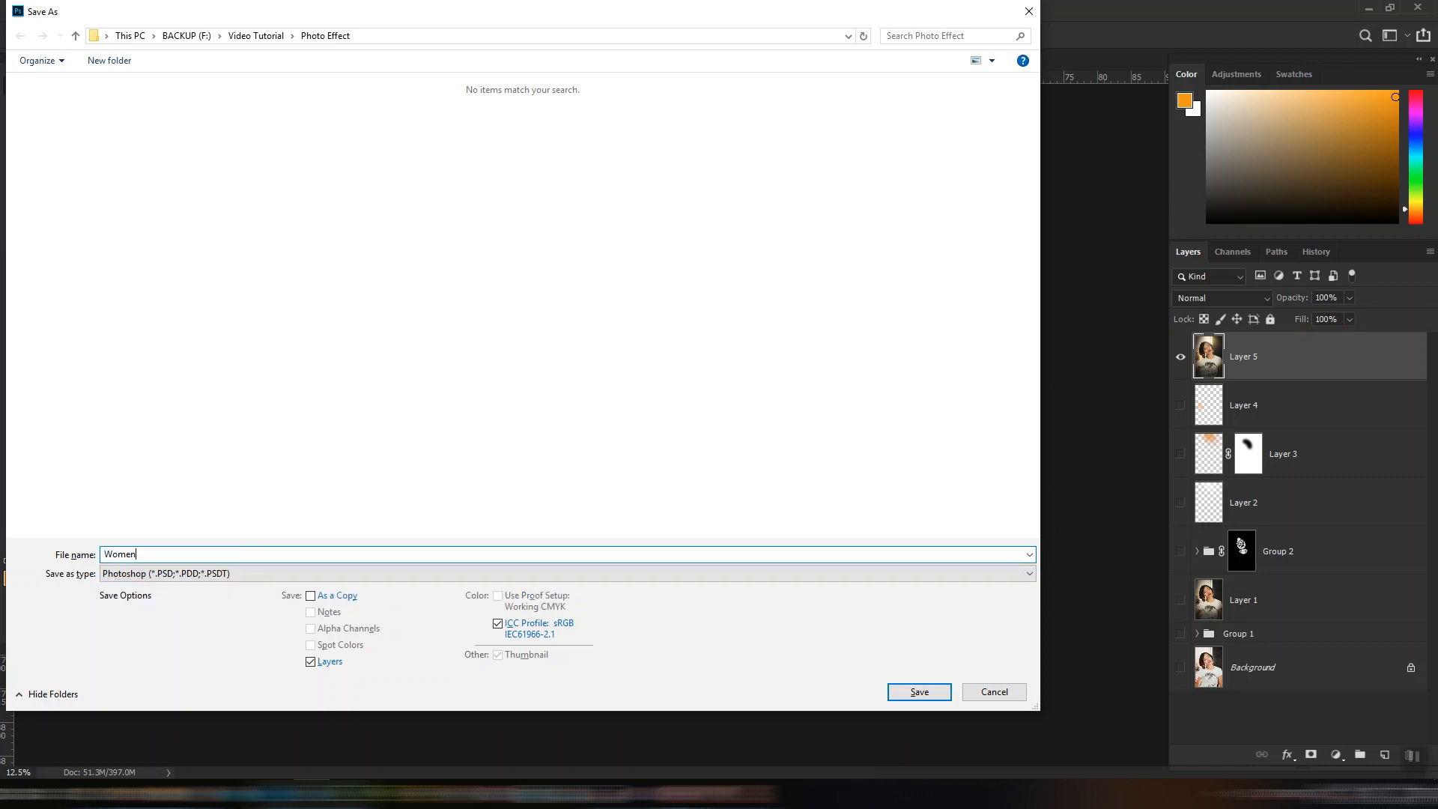
pyautogui.press('Return')
pyautogui.press('Return')
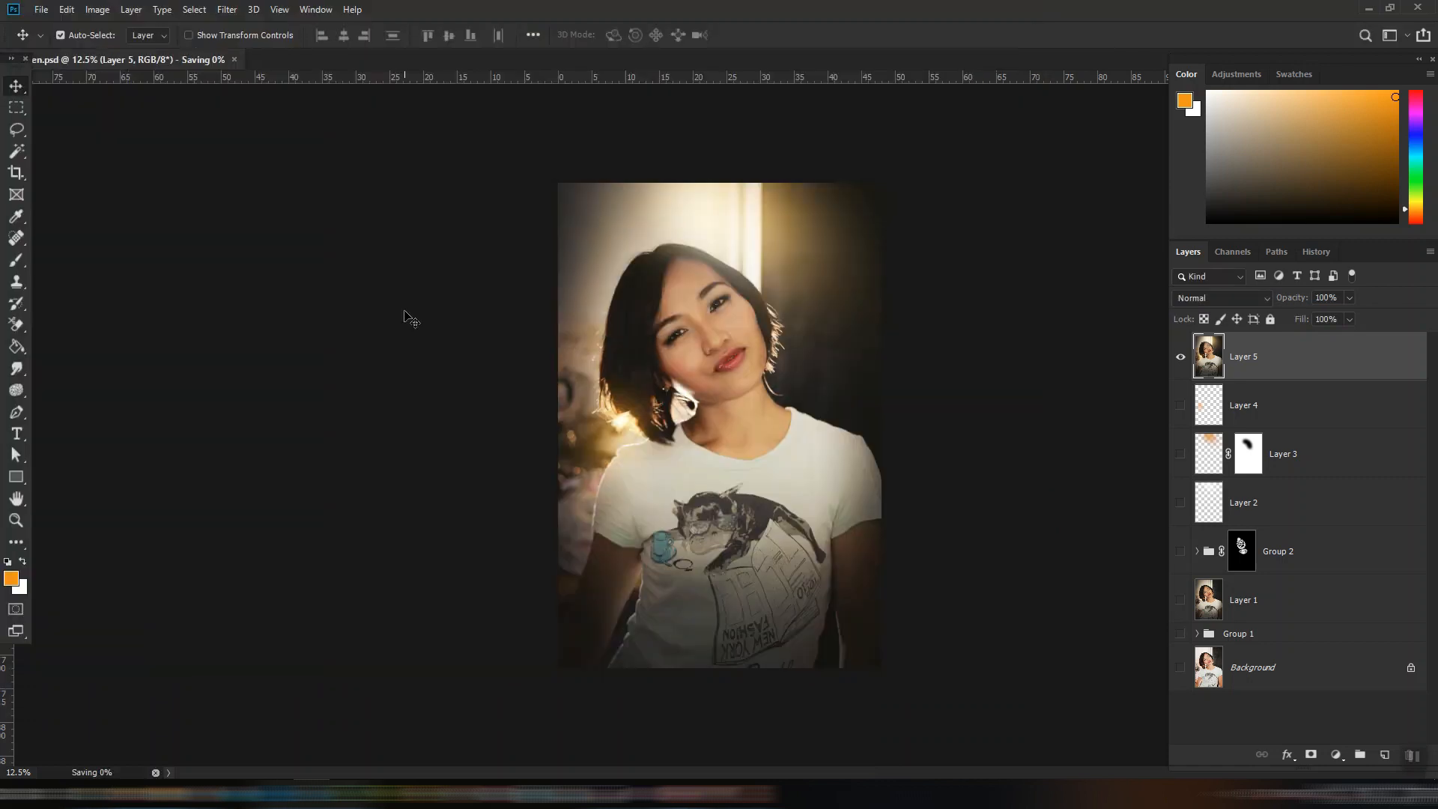
# Open the original woman-taking-selfie-2806595.jpg from the Photo Effect folder as a separate document.
pyautogui.hotkey('alt', 'Tab')
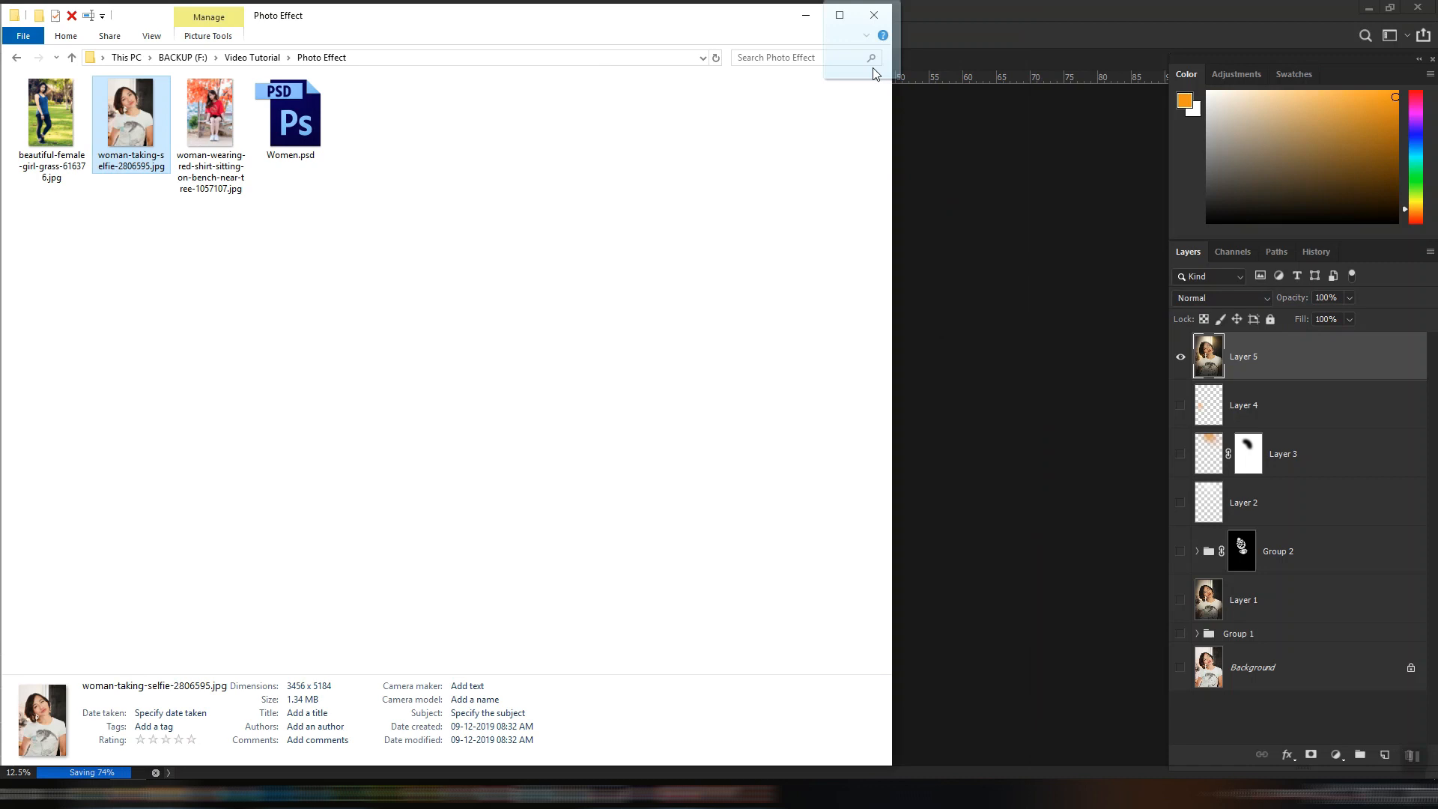
pyautogui.click(996, 58)
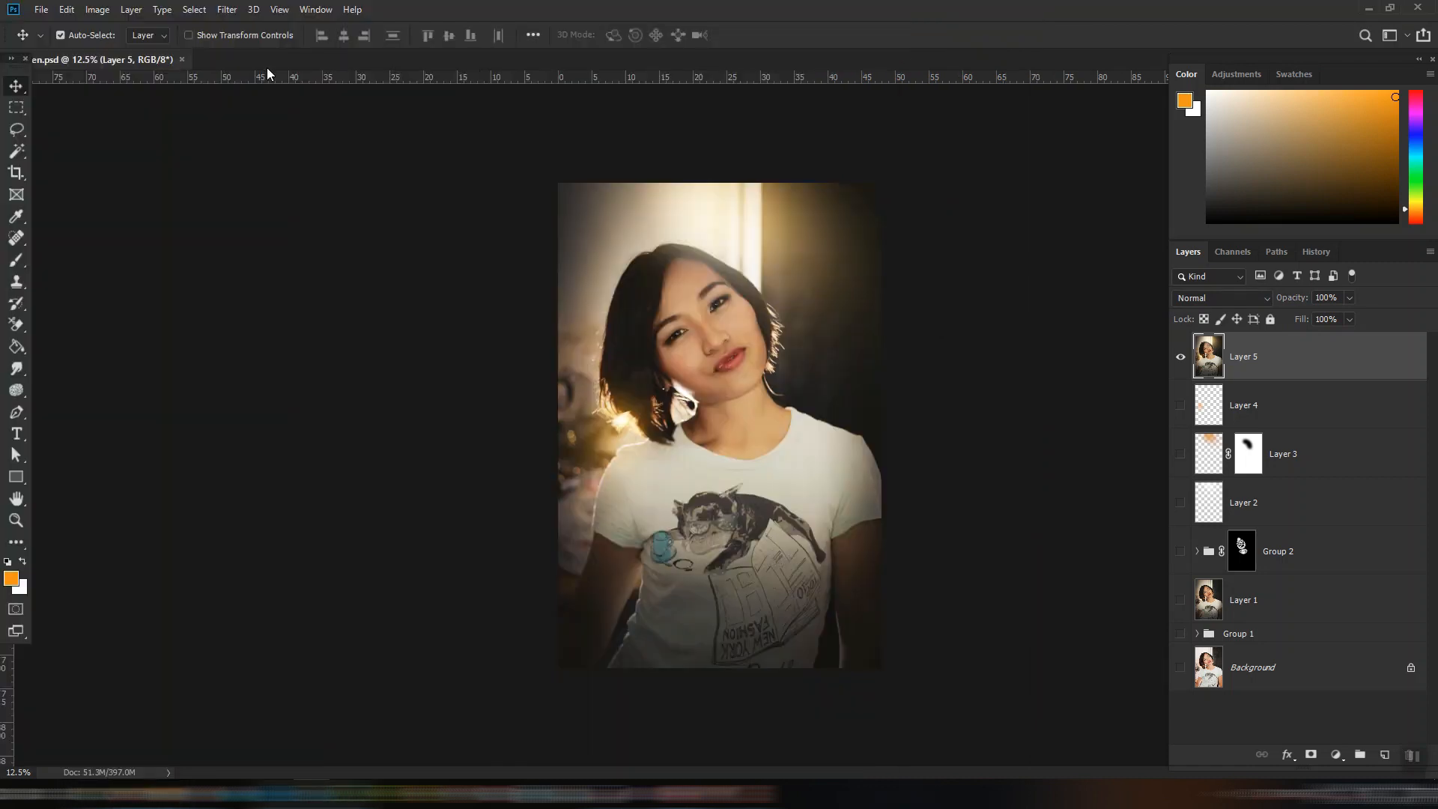
pyautogui.hotkey('alt', 'Tab')
pyautogui.moveTo(128, 118); pyautogui.dragTo(977, 59)
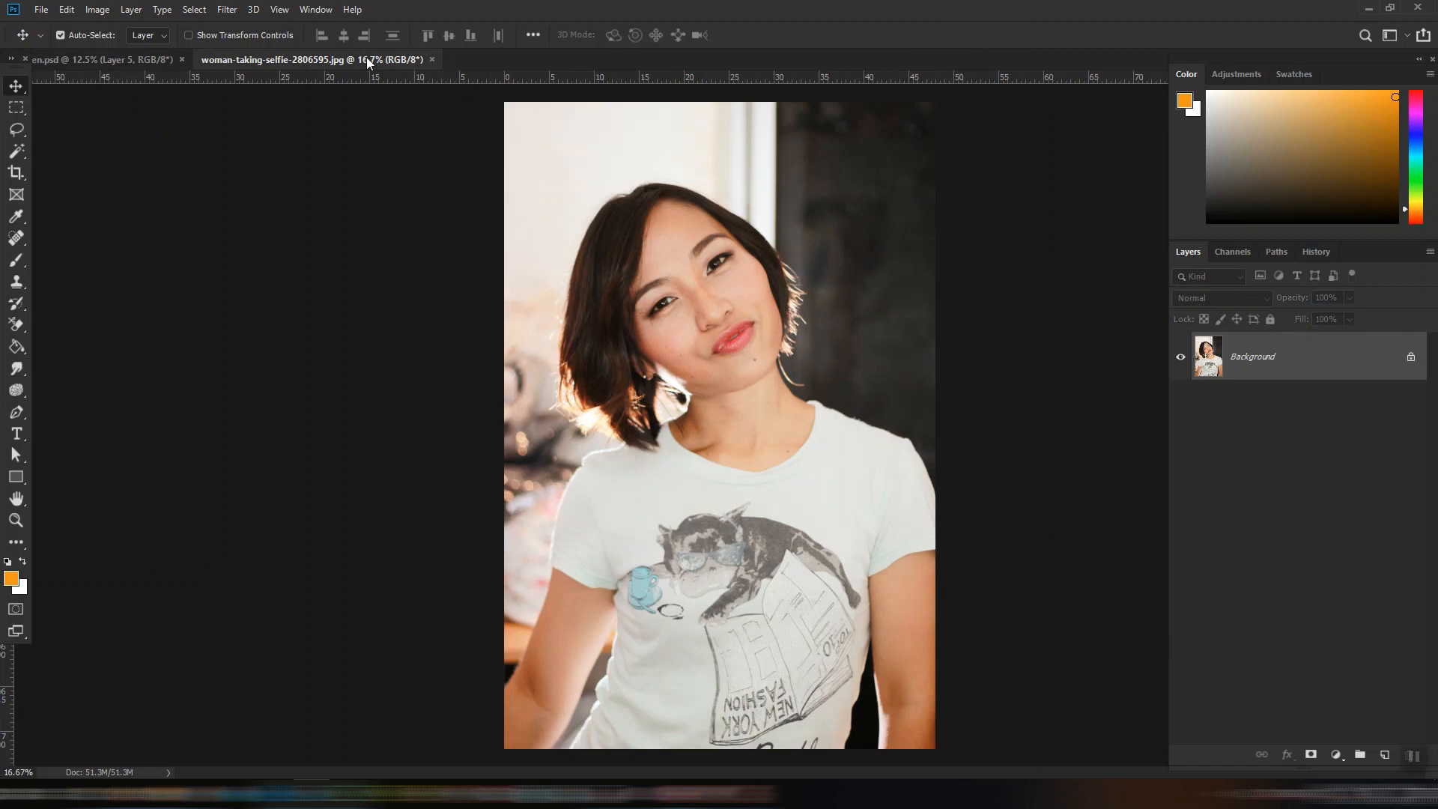
# Arrange Women.psd and the original photo side by side in a 2-up Vertical layout, with both portraits unobstructed and at 16.67% zoom.
pyautogui.click(114, 58)
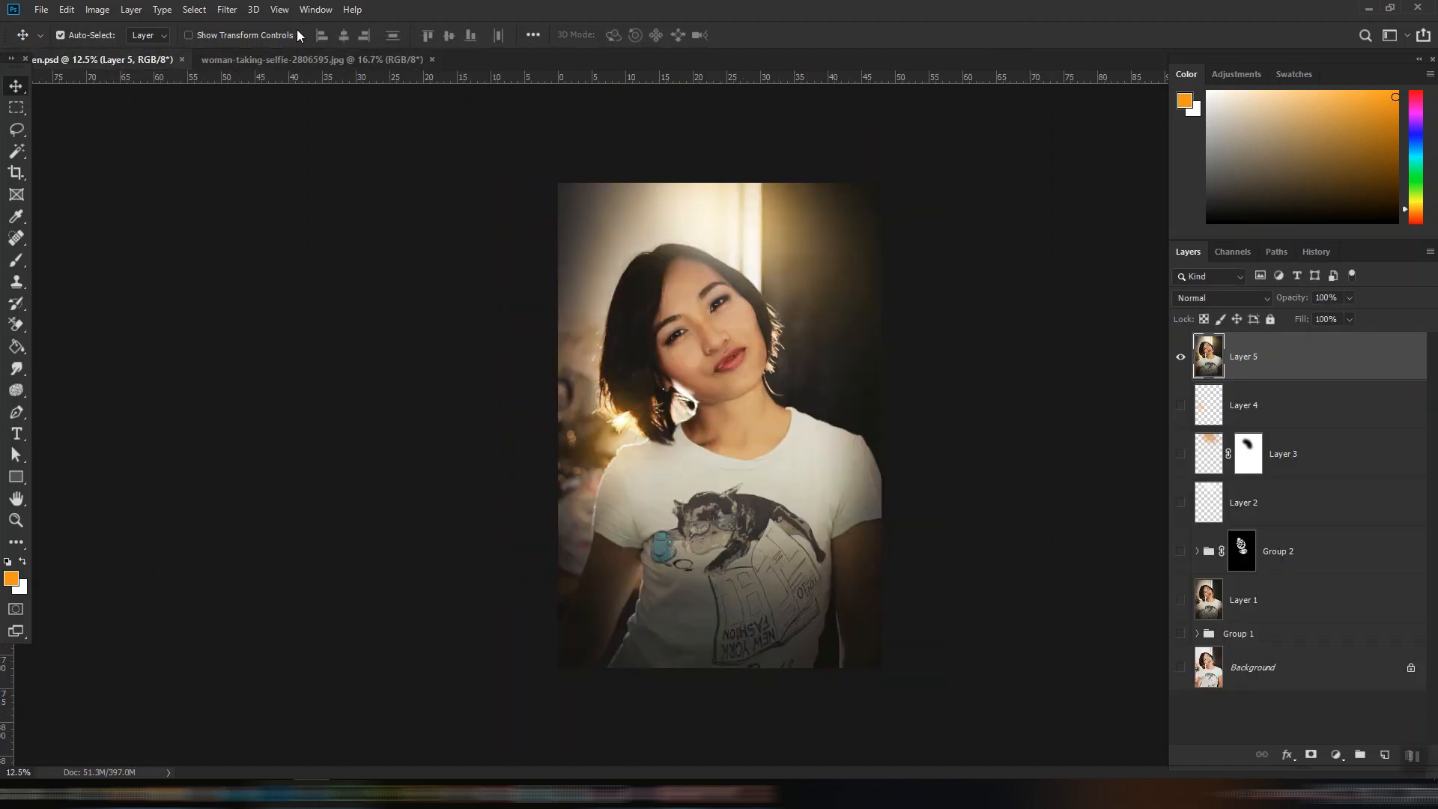
pyautogui.click(314, 9)
pyautogui.moveTo(279, 11)
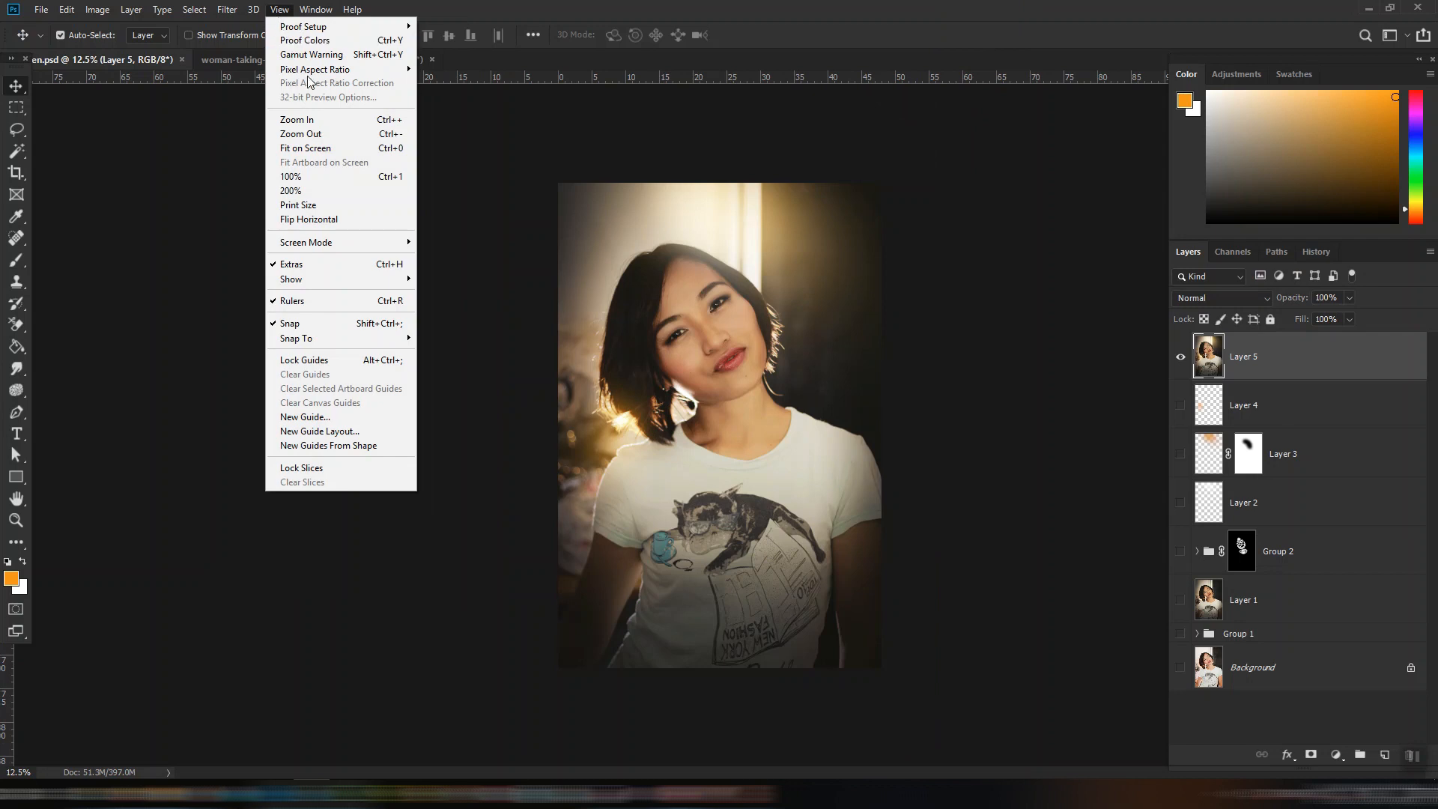
pyautogui.moveTo(310, 68)
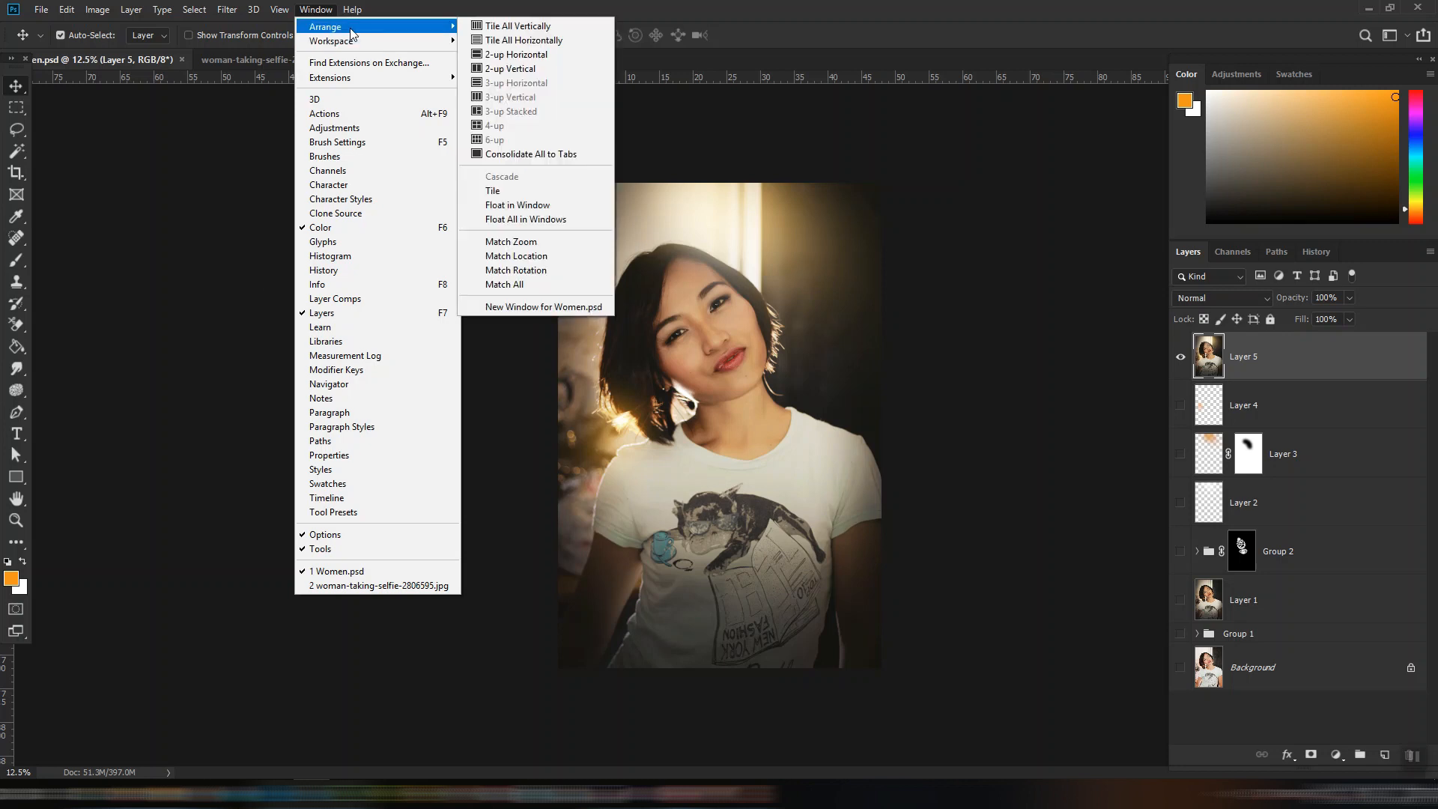
pyautogui.click(528, 69)
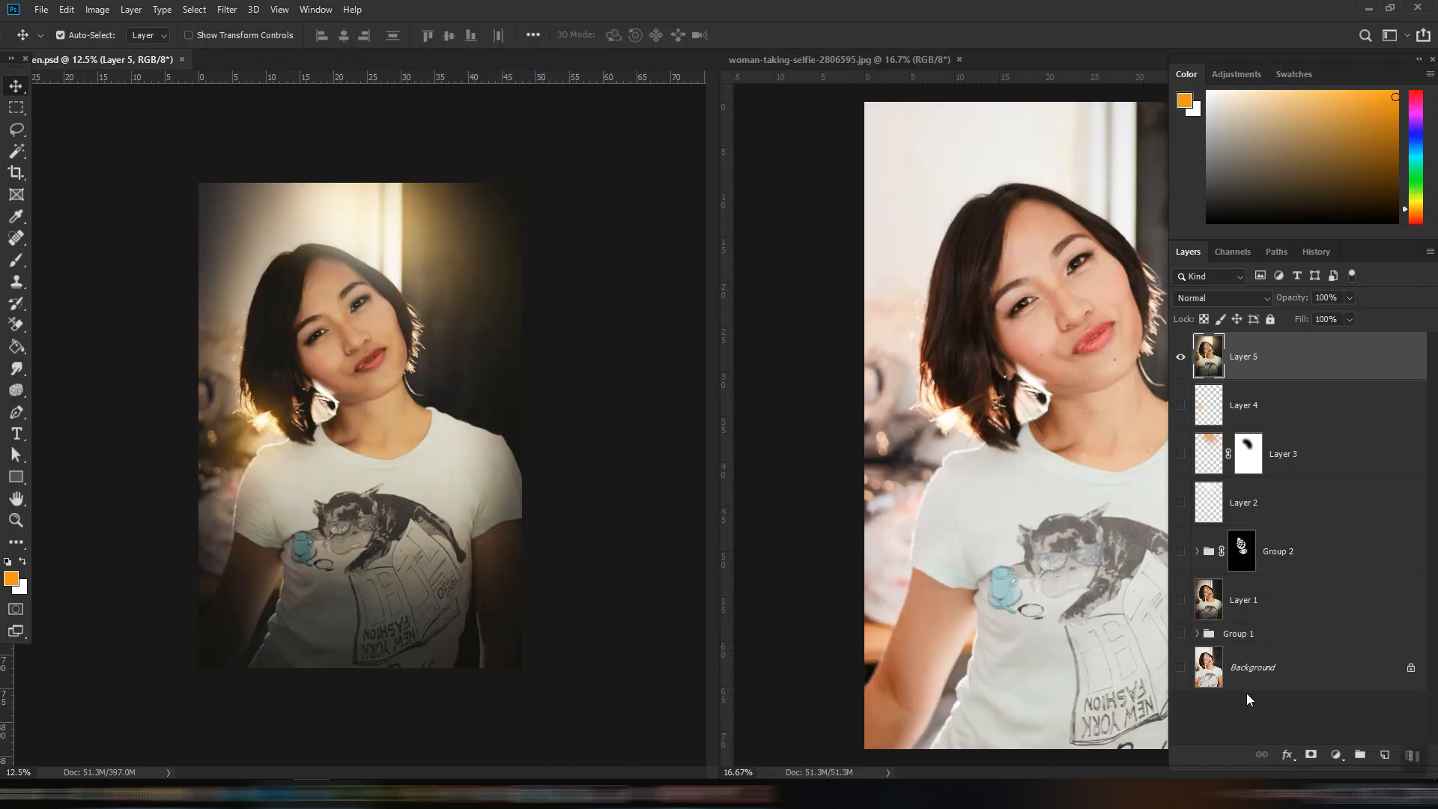
pyautogui.moveTo(1224, 63); pyautogui.dragTo(1347, 62)
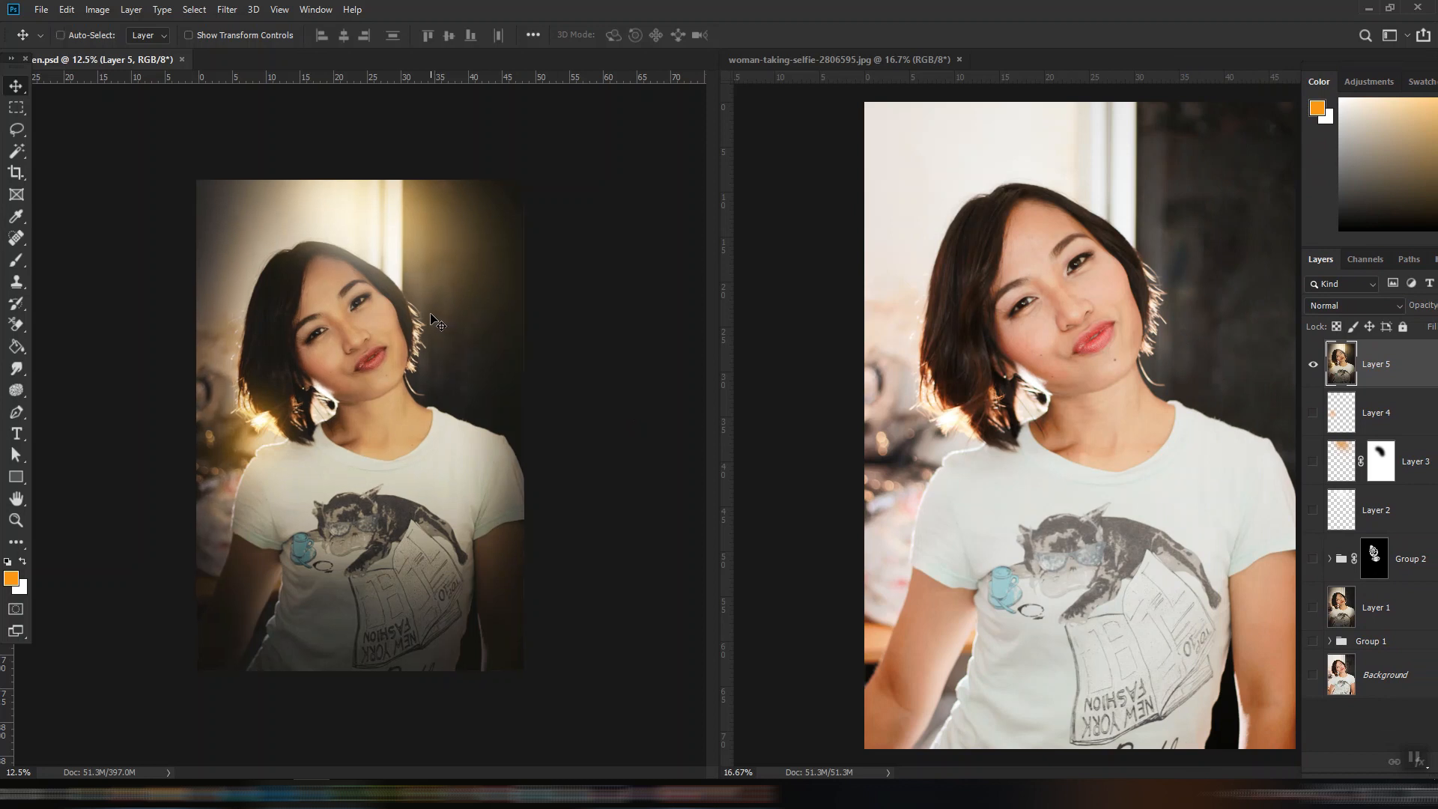
pyautogui.hotkey('ctrl', '+')
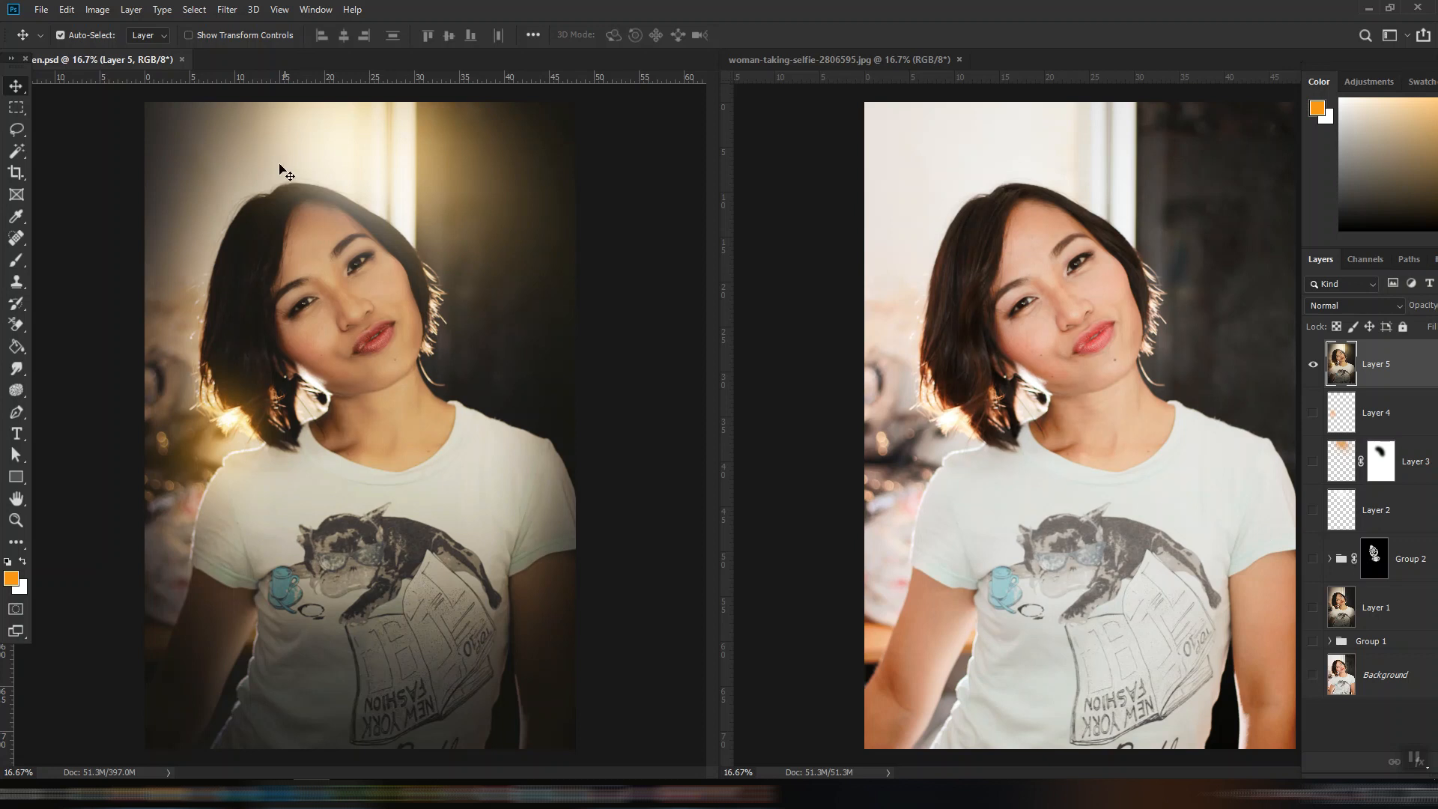
pyautogui.click(227, 10)
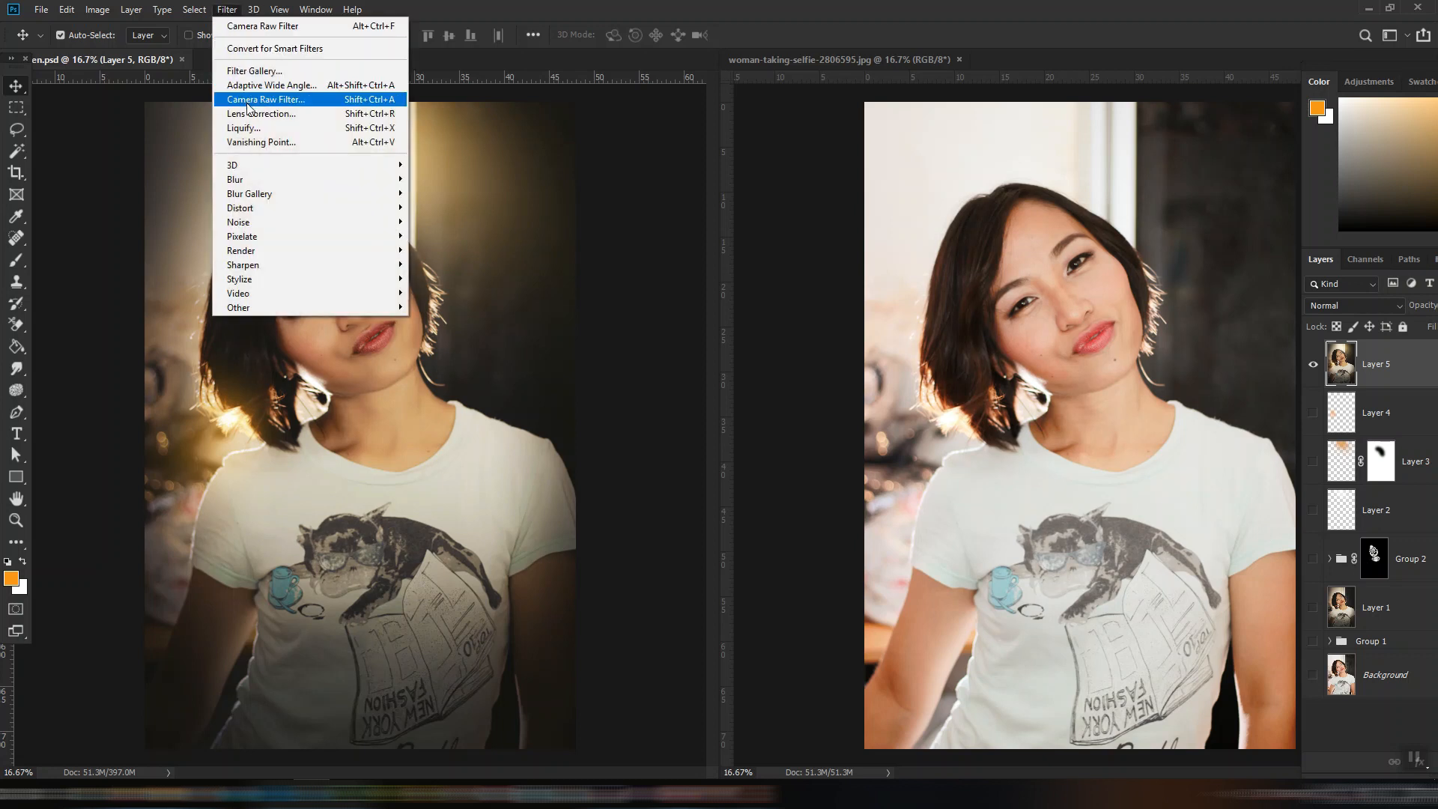
pyautogui.click(753, 291)
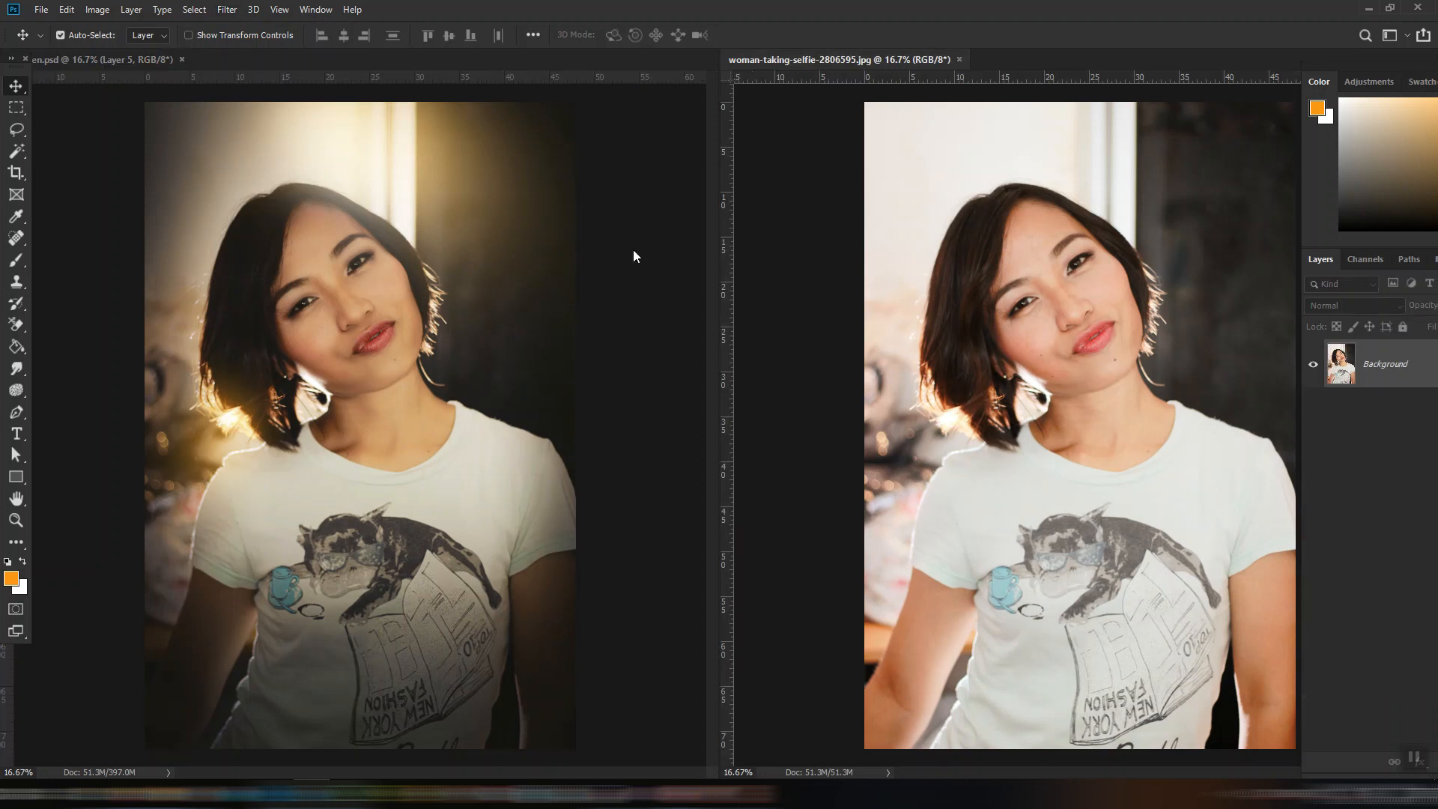
pyautogui.click(227, 9)
pyautogui.click(247, 102)
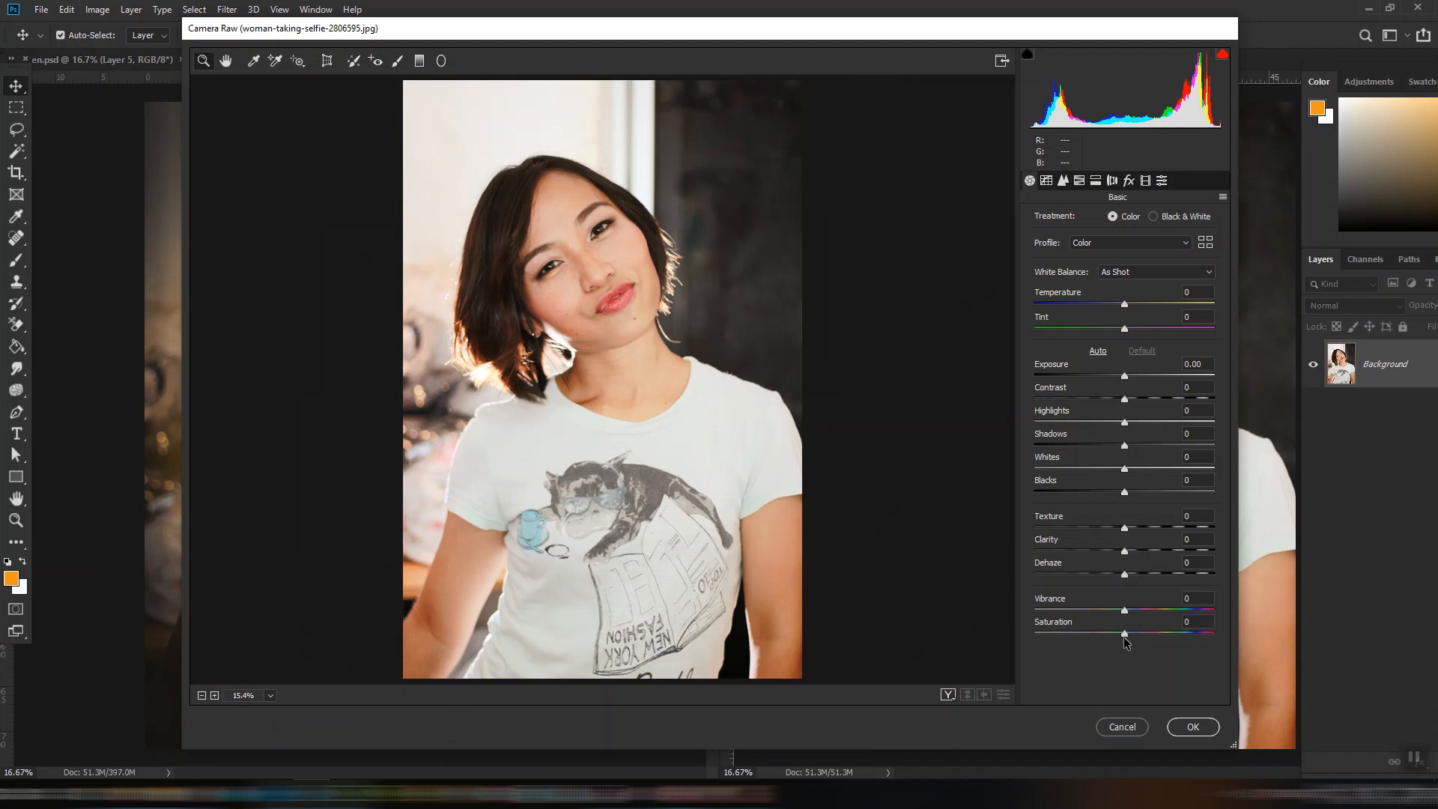
pyautogui.click(1126, 637)
pyautogui.moveTo(1126, 634); pyautogui.dragTo(1190, 614)
pyautogui.click(1127, 611)
pyautogui.moveTo(1070, 618); pyautogui.dragTo(1156, 620)
pyautogui.moveTo(1125, 382); pyautogui.dragTo(1131, 431)
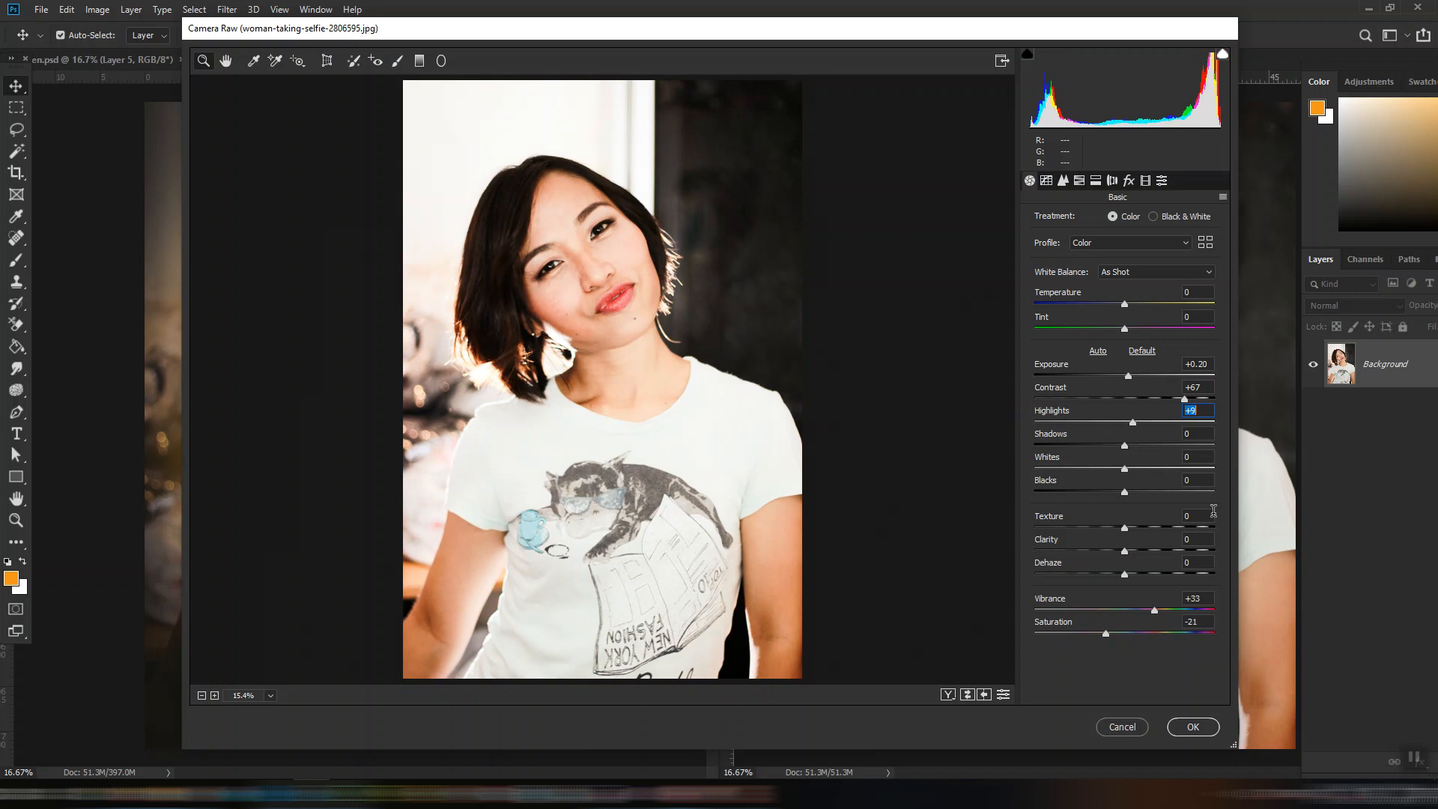
pyautogui.click(1135, 730)
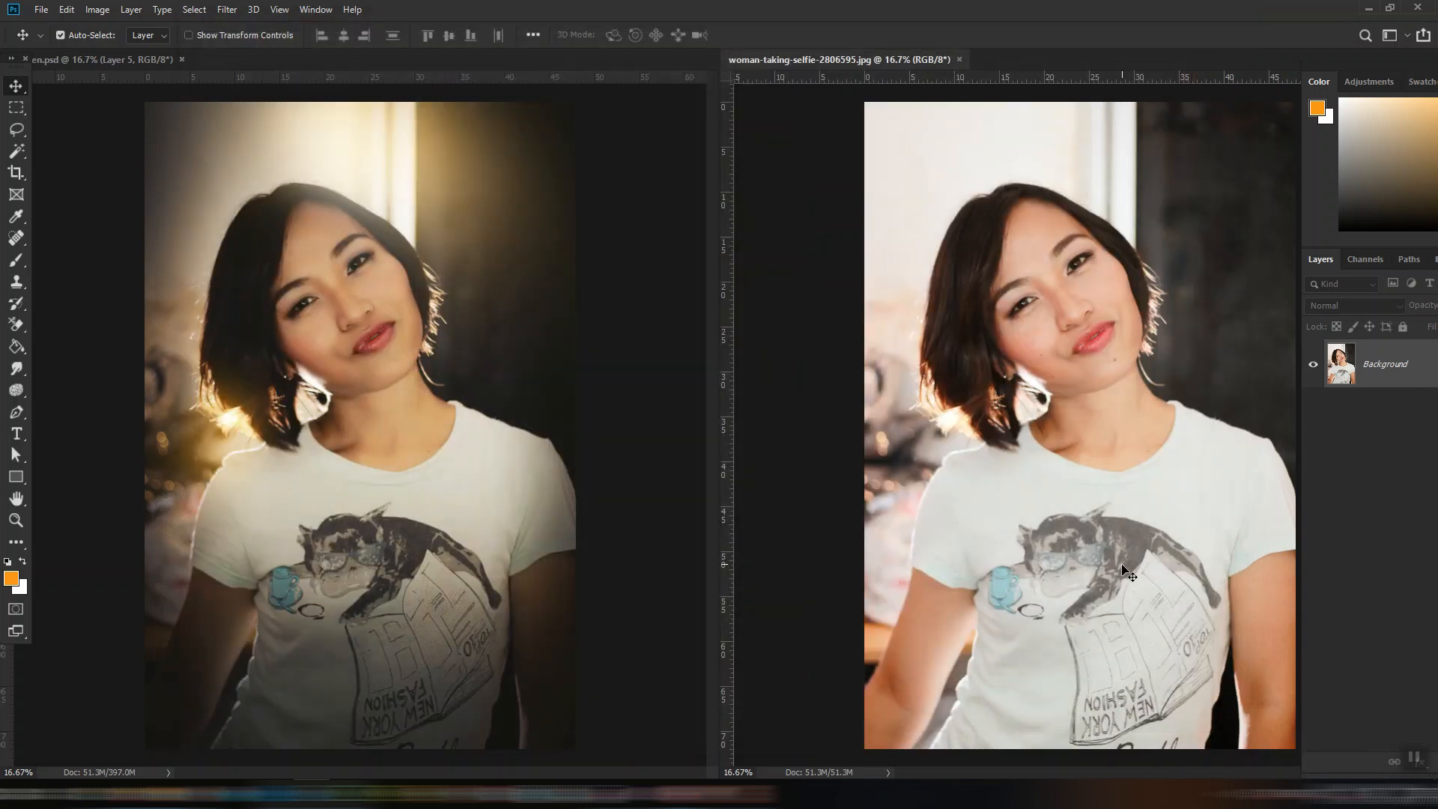